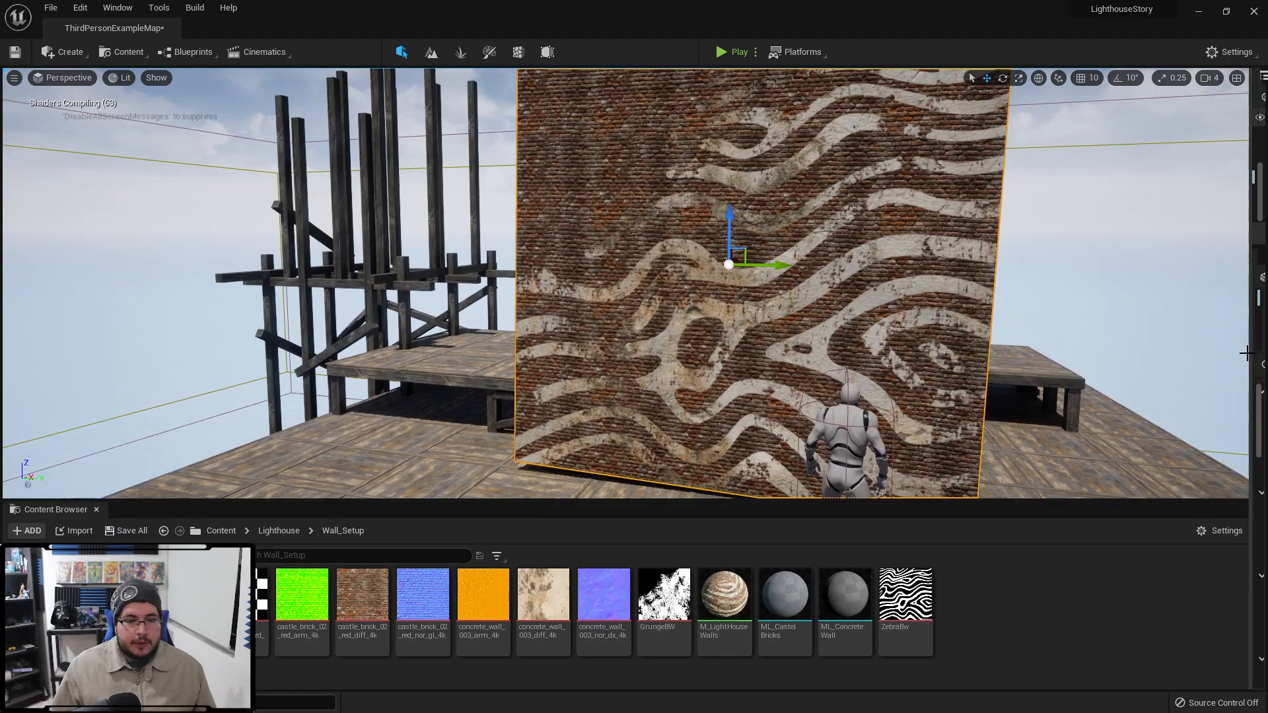
Step: Widen the outliner and details area and view the whole textured wall plane above the wooden platforms
drag(1250, 353, 1087, 353)
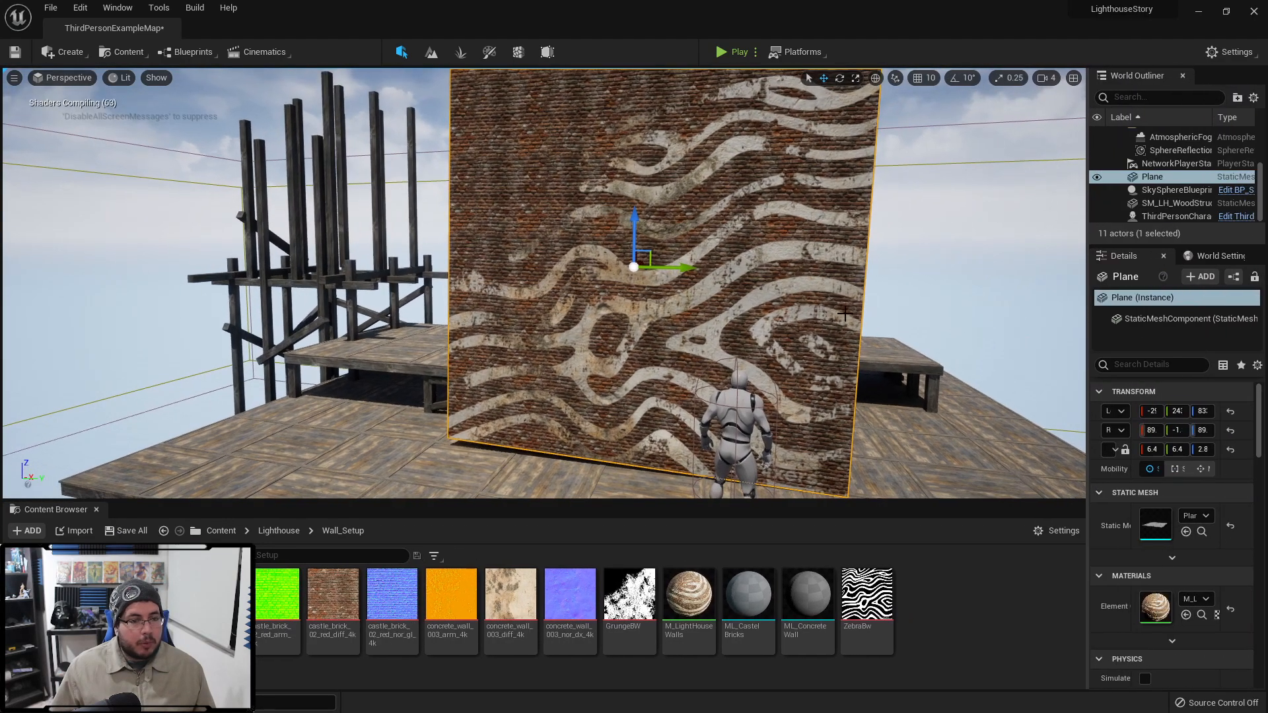
scroll(845, 313, down, 3)
scroll(845, 313, up, 3)
right_drag(904, 300, 791, 266)
scroll(697, 288, down, 2)
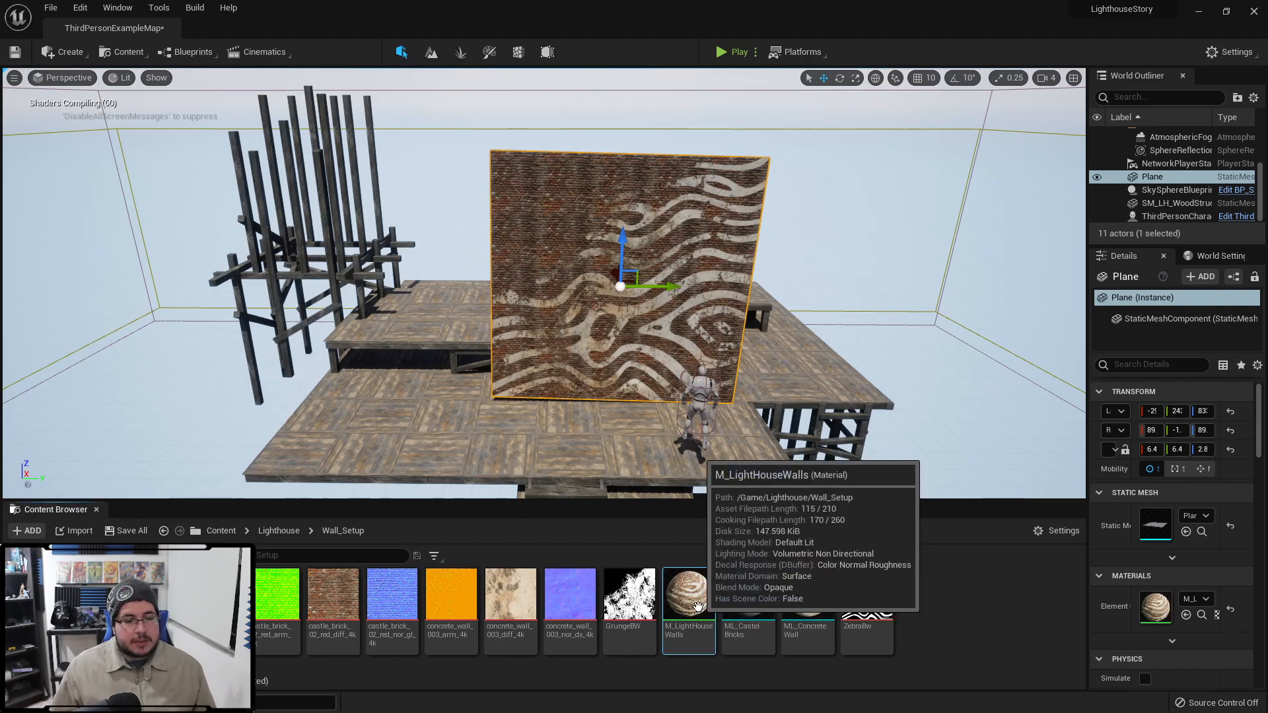
Step: Open the M_LightHouseWalls material and examine how the brick and concrete layers are blended with the grunge and zebra masks
drag(689, 595, 615, 281)
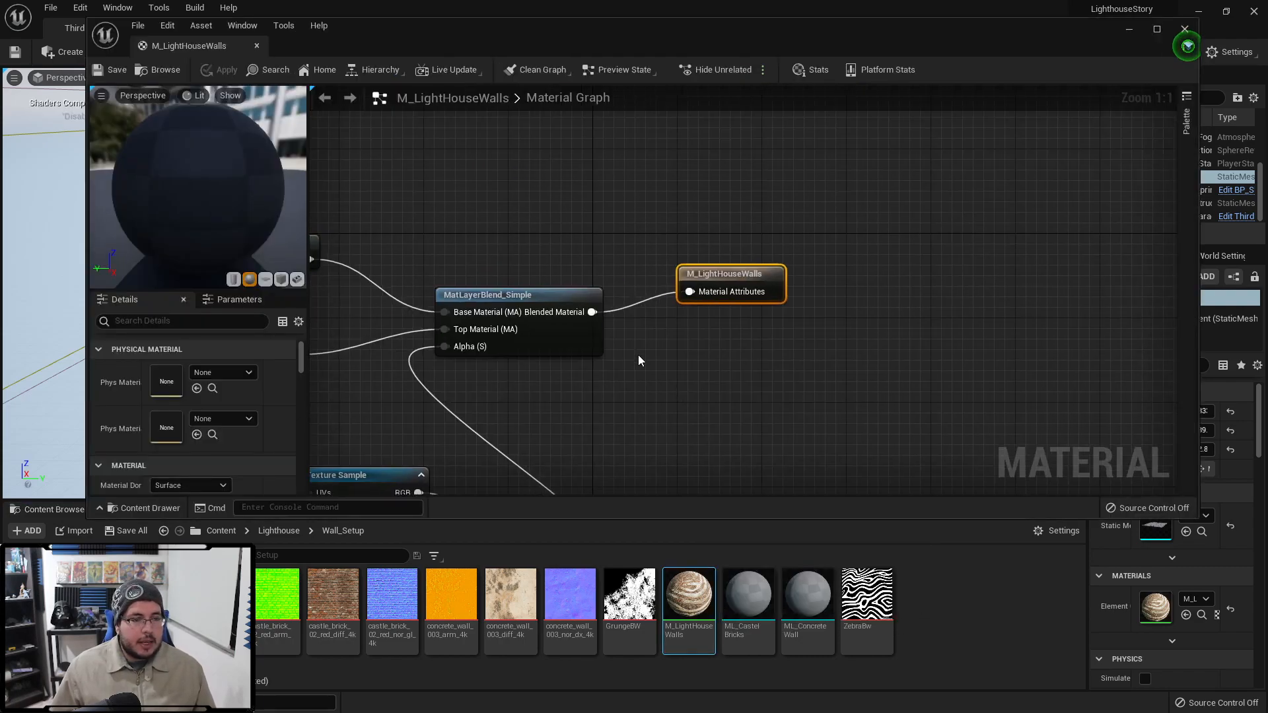
scroll(398, 394, down, 3)
drag(397, 394, 521, 371)
scroll(518, 374, up, 1)
scroll(517, 380, down, 2)
scroll(455, 383, up, 2)
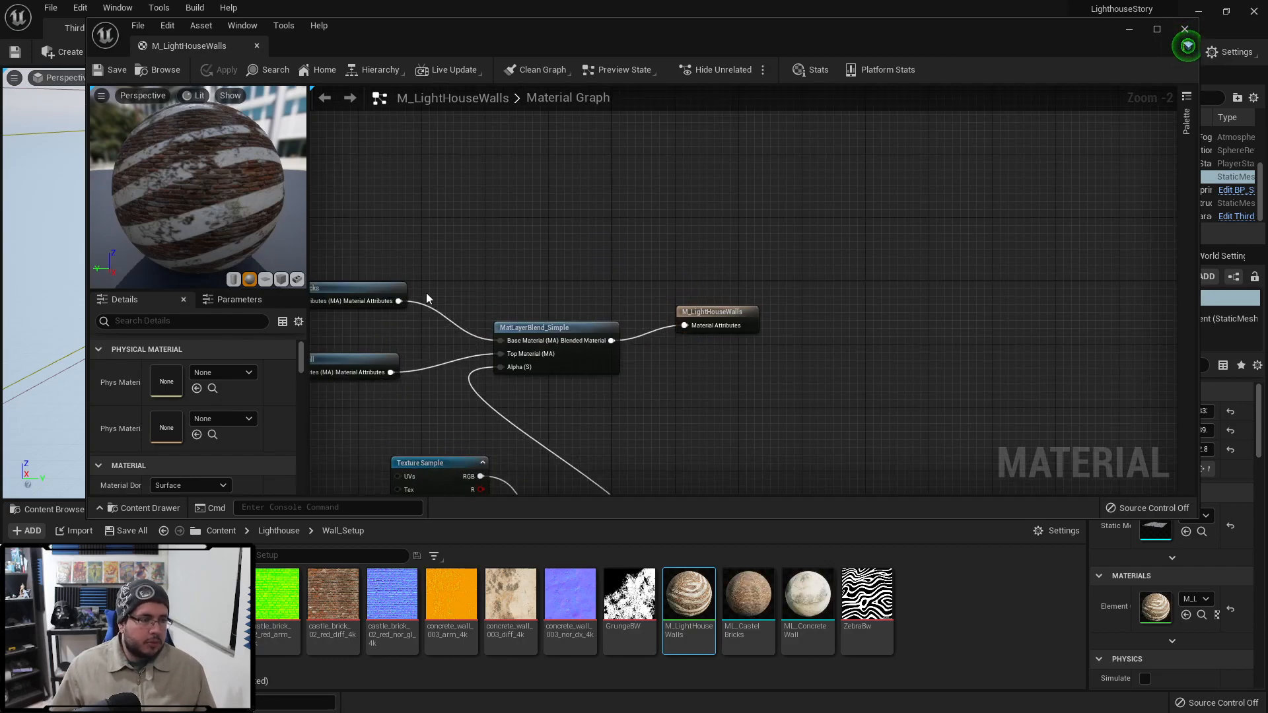
drag(569, 344, 613, 270)
scroll(512, 447, down, 4)
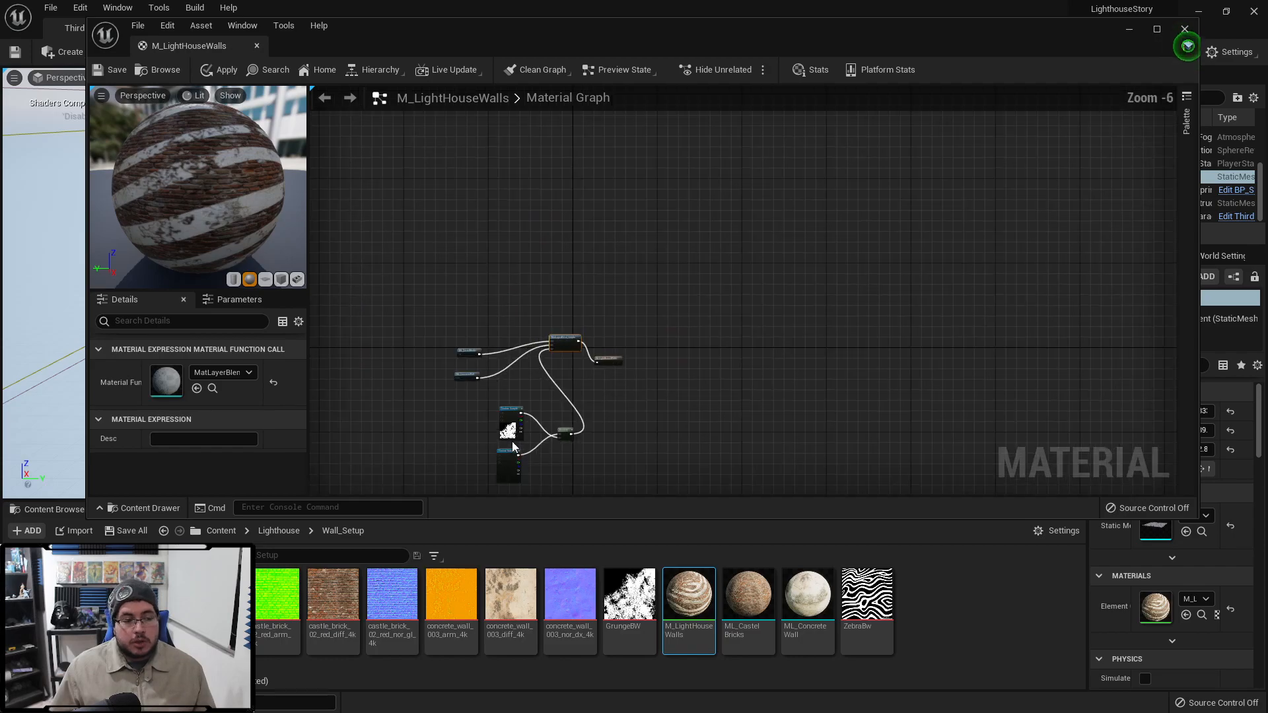
scroll(506, 430, up, 3)
drag(529, 320, 451, 371)
click(462, 356)
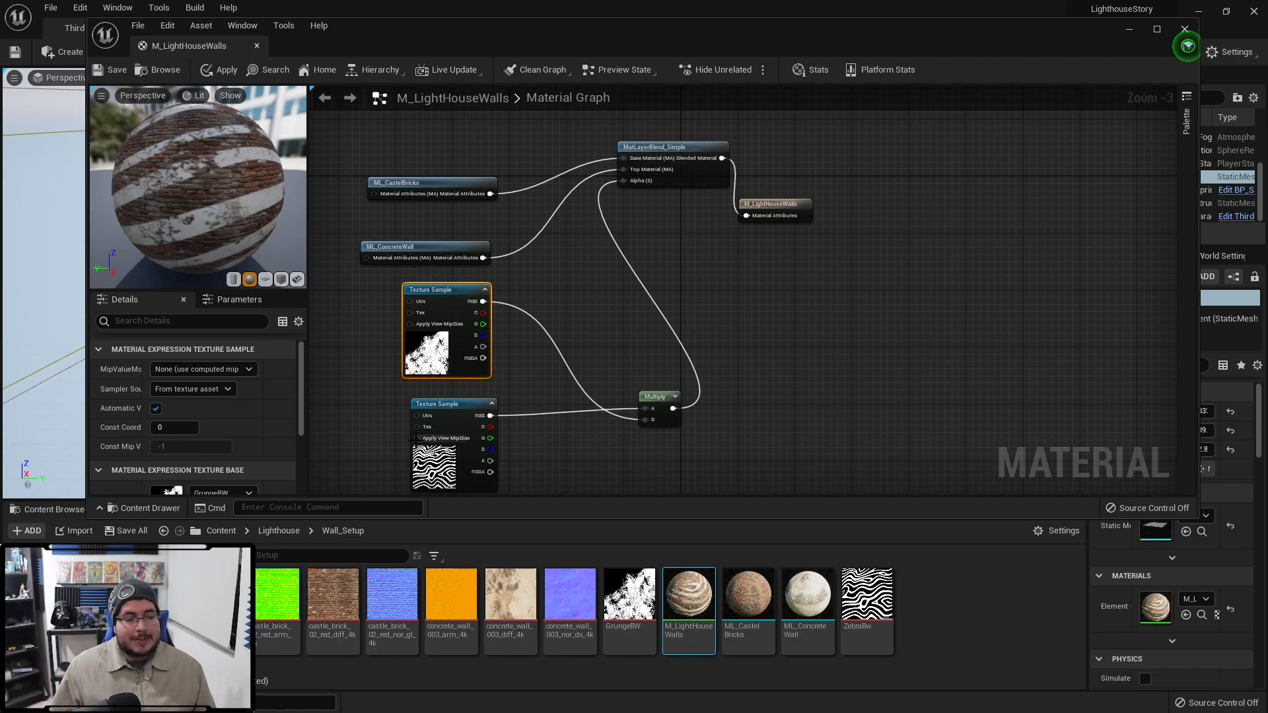
click(1131, 31)
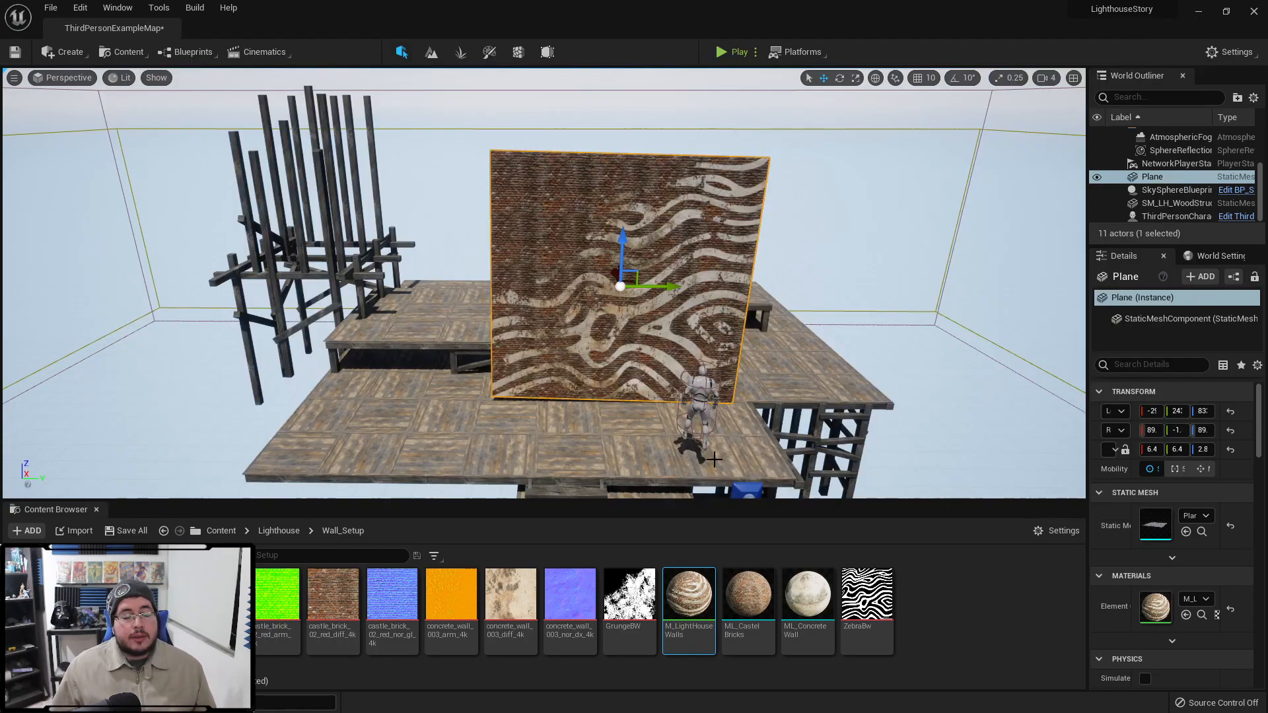
Step: Switch to Maya and select the lighthouse's tall hexagonal tower cylinder
key(alt+Tab)
key(alt+Tab)
key(alt+Tab)
key(alt+Tab)
key(alt+Tab)
mouse_move(748, 374)
alt+mouse_down()
mouse_move(647, 420)
mouse_move(756, 419)
mouse_move(688, 421)
mouse_move(724, 410)
mouse_move(681, 480)
alt+mouse_up()
click(723, 409)
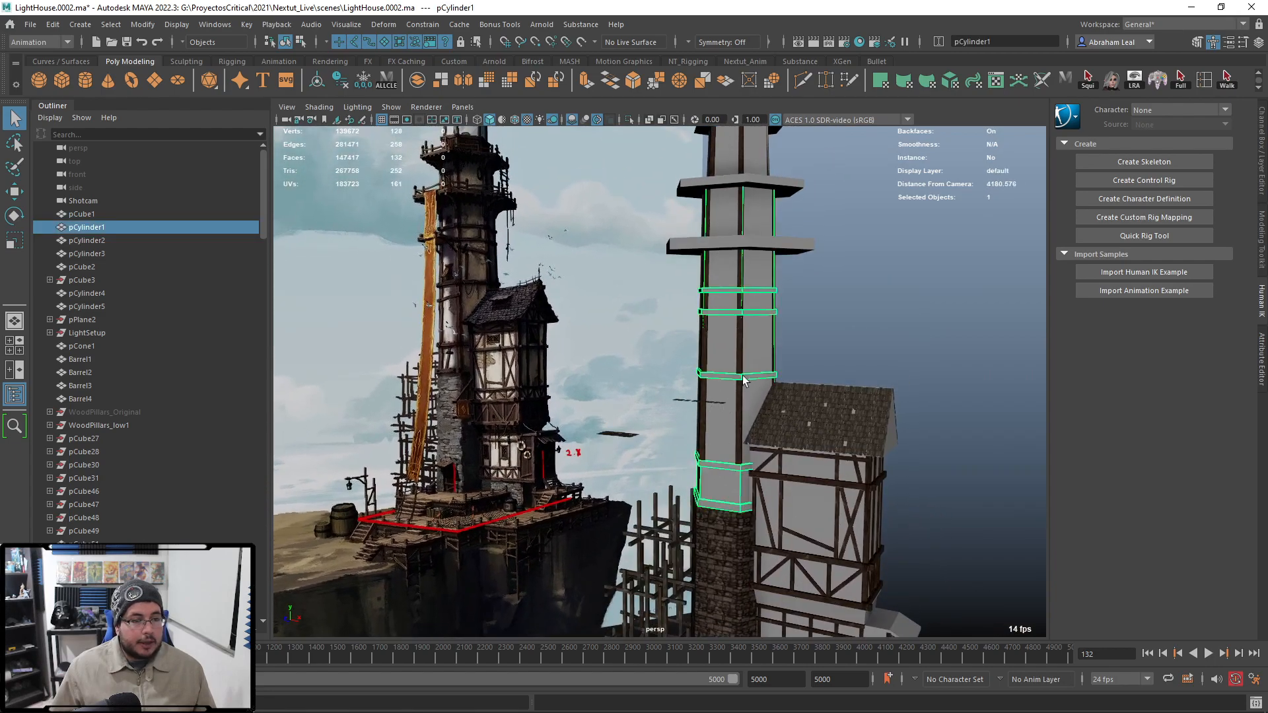
alt+drag(743, 375, 724, 367)
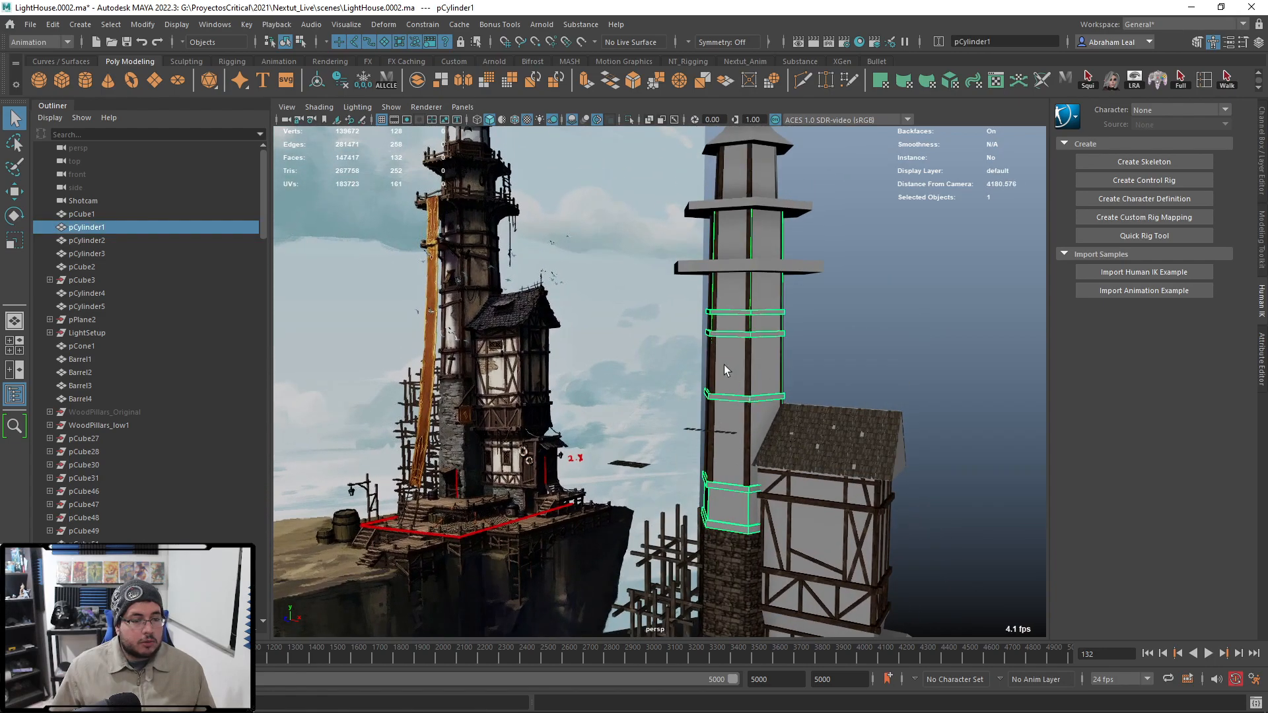
Step: Compare the tower cylinder's walls and horizontal bands with the lighthouse concept image, and view the tower in isolation
click(627, 120)
key(f)
click(630, 120)
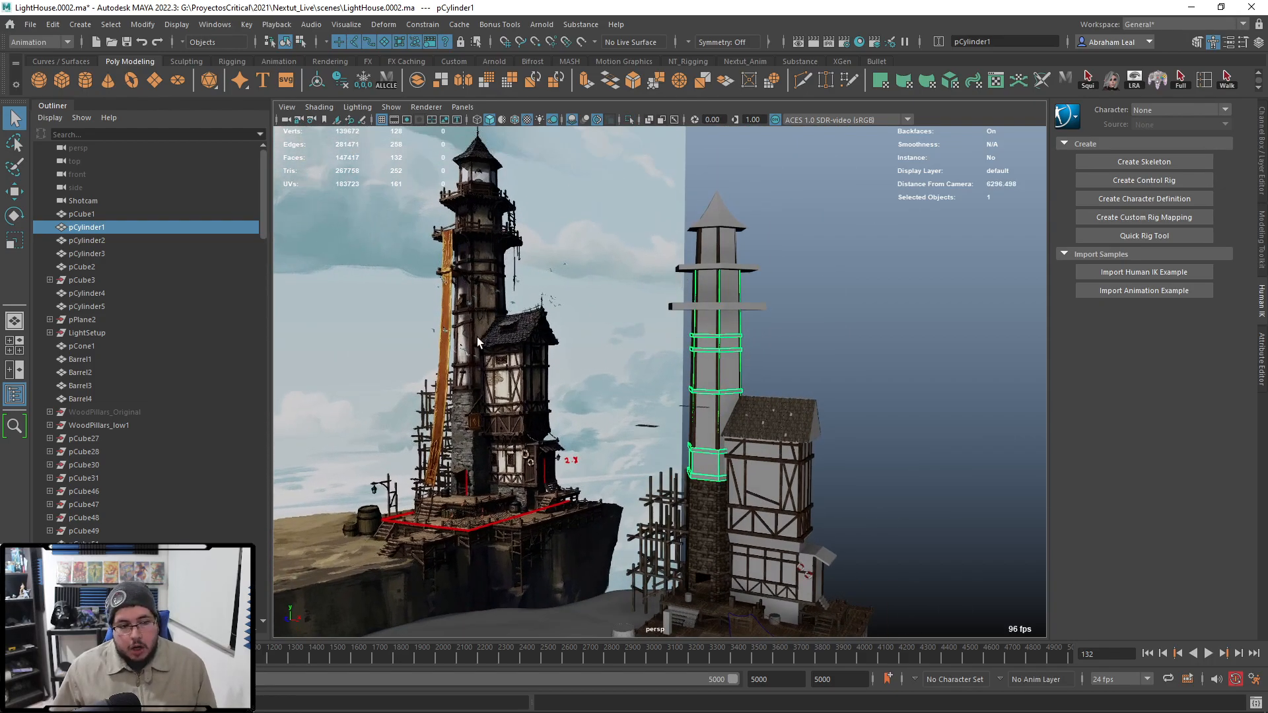
scroll(477, 336, up, 5)
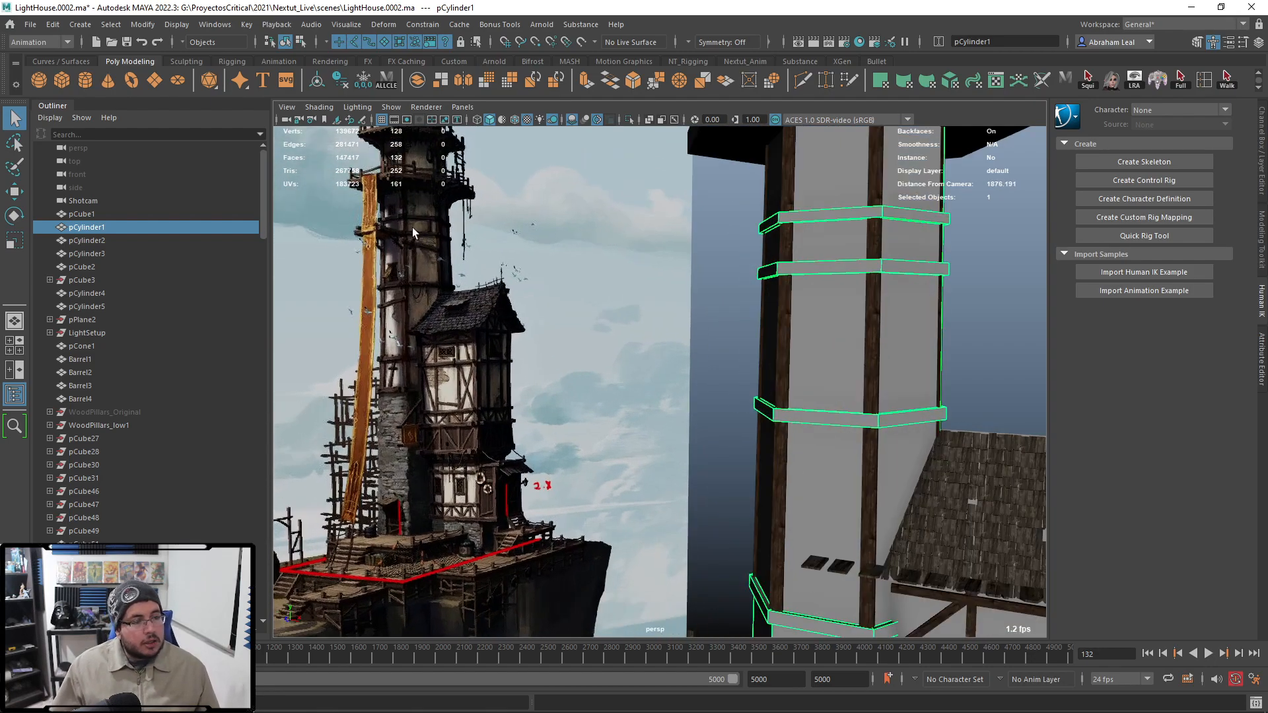
scroll(401, 288, down, 3)
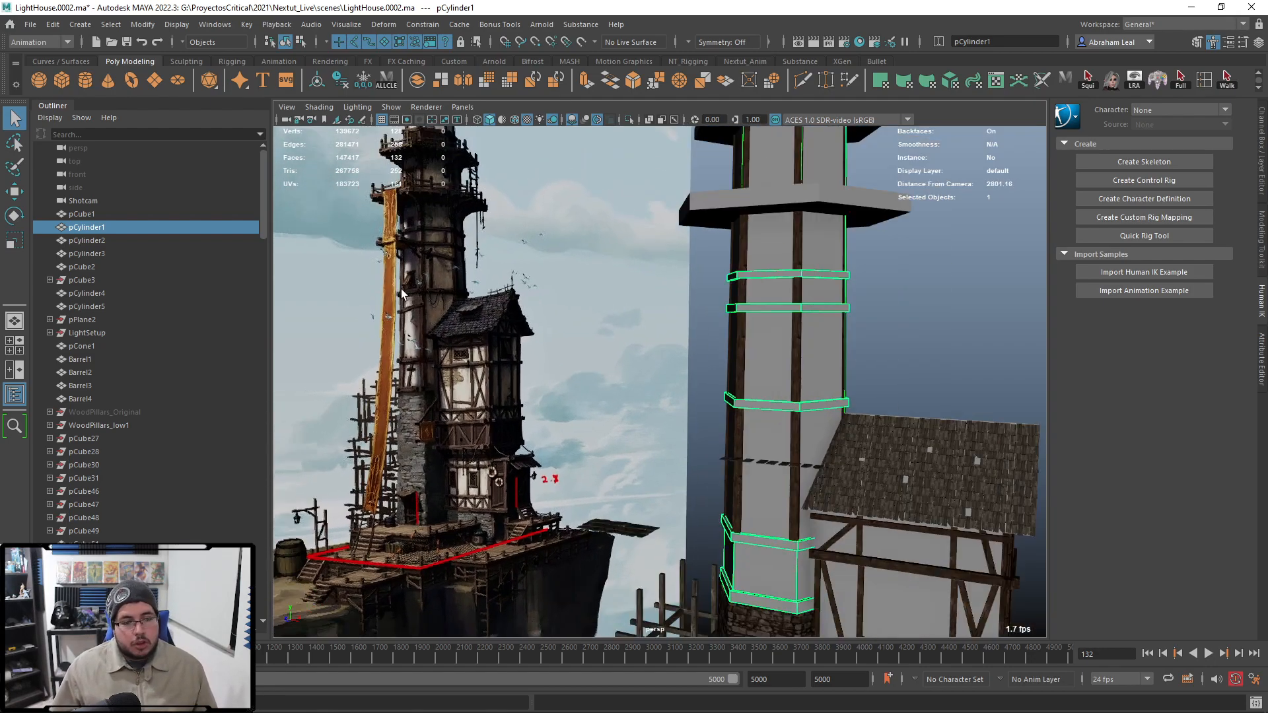
scroll(798, 332, up, 1)
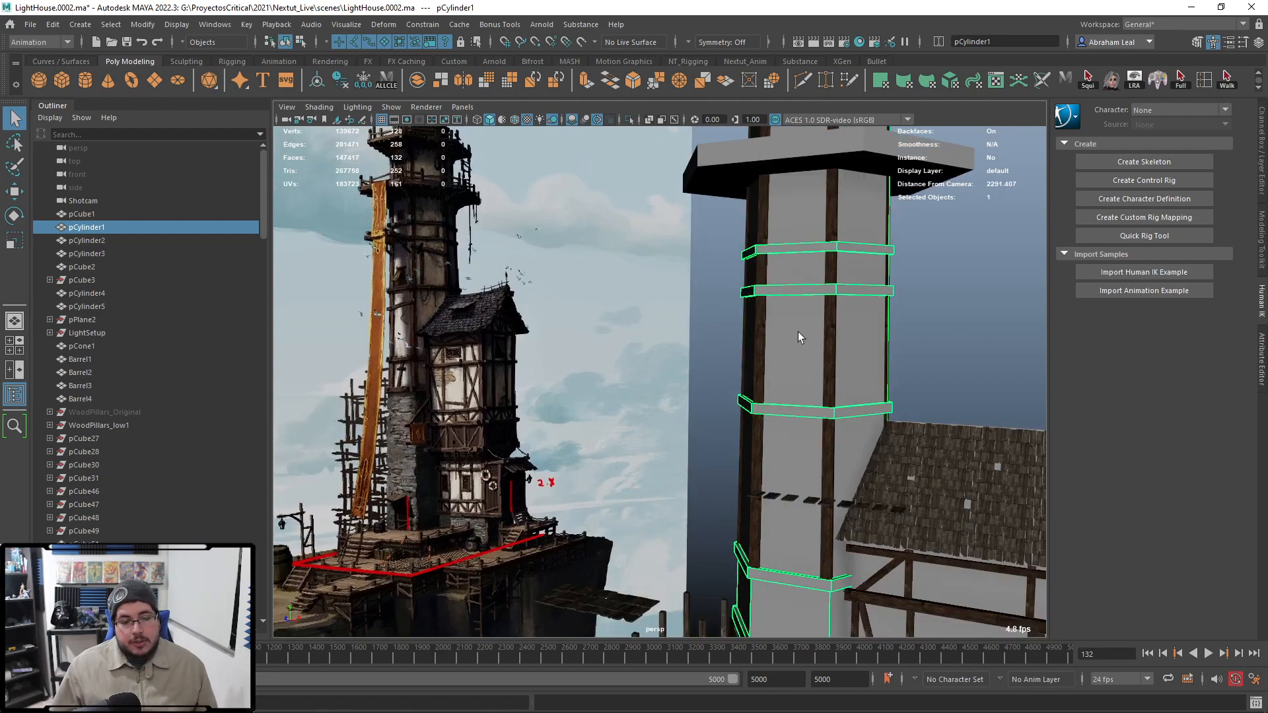
alt+drag(798, 332, 810, 395)
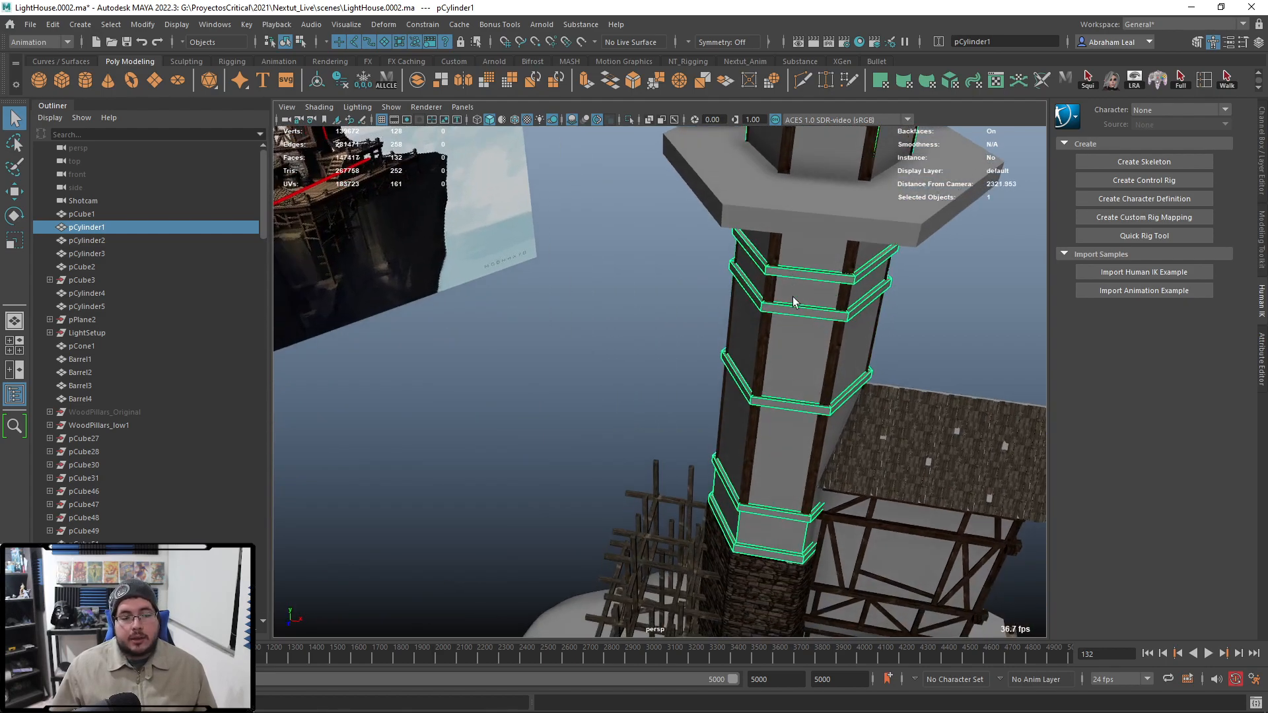
alt+drag(795, 339, 508, 214)
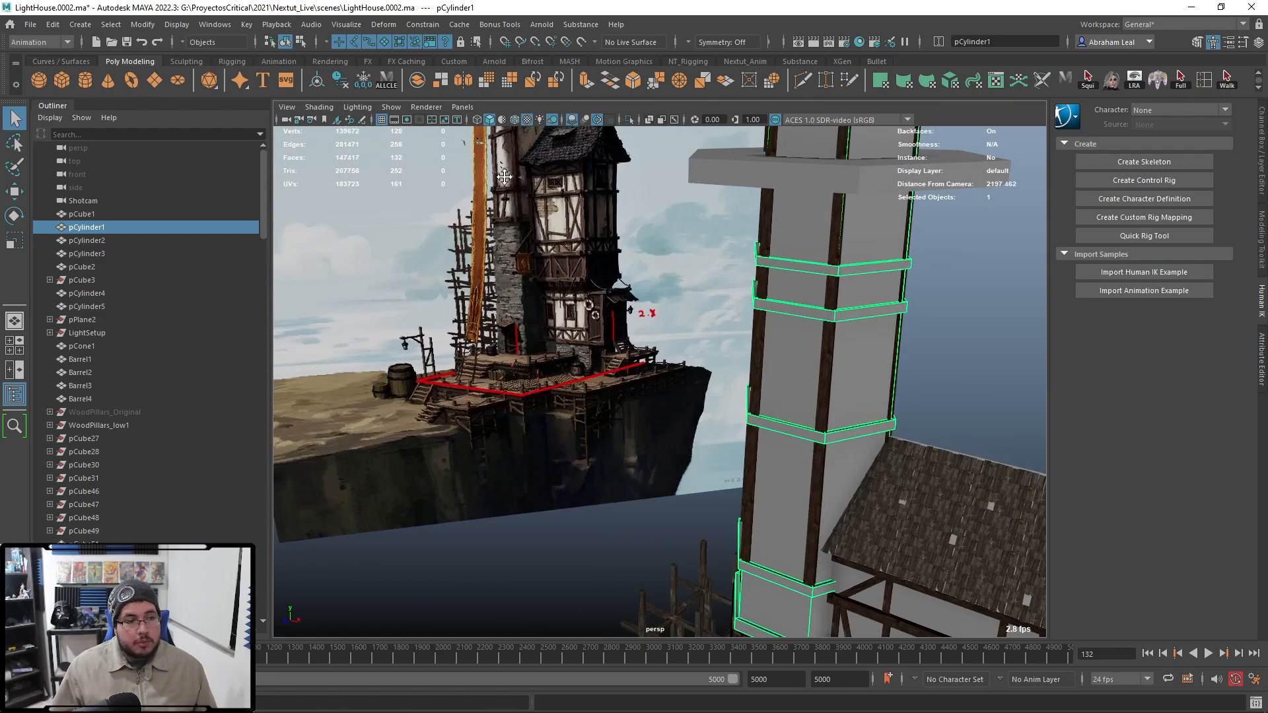
alt+drag(503, 171, 500, 245)
scroll(817, 386, up, 1)
alt+drag(817, 386, 841, 327)
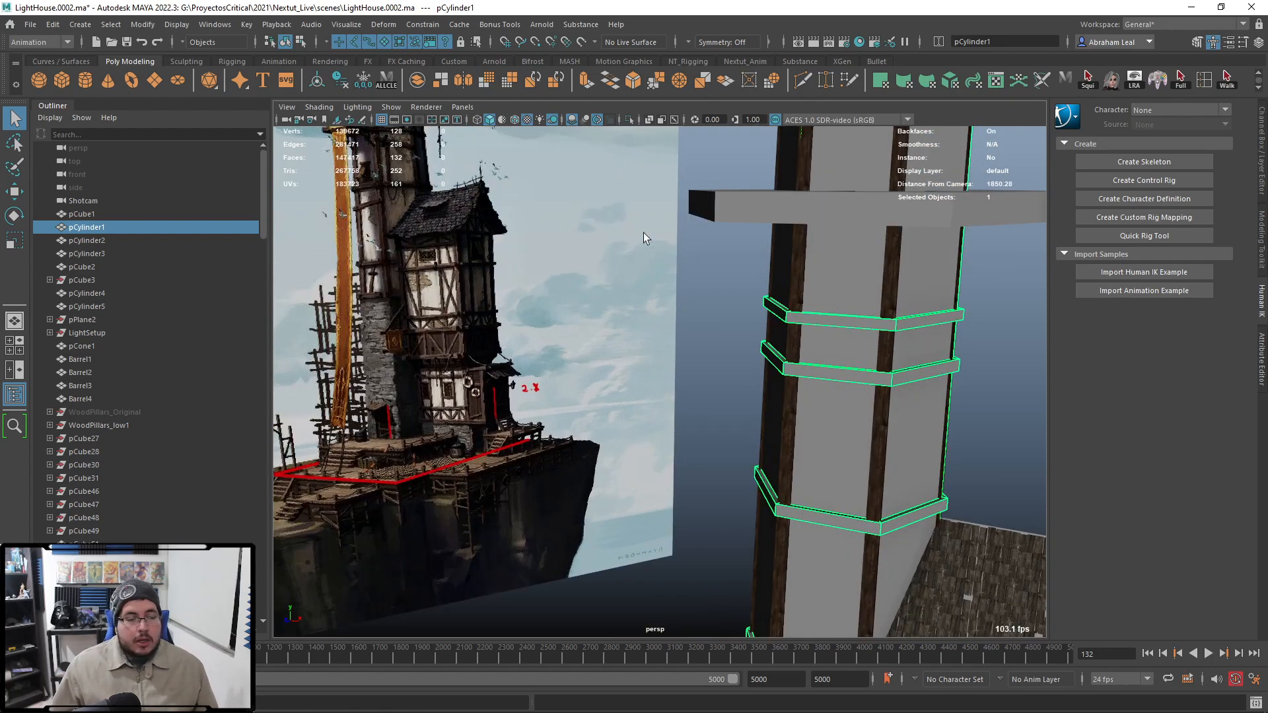
click(628, 120)
scroll(600, 176, down, 2)
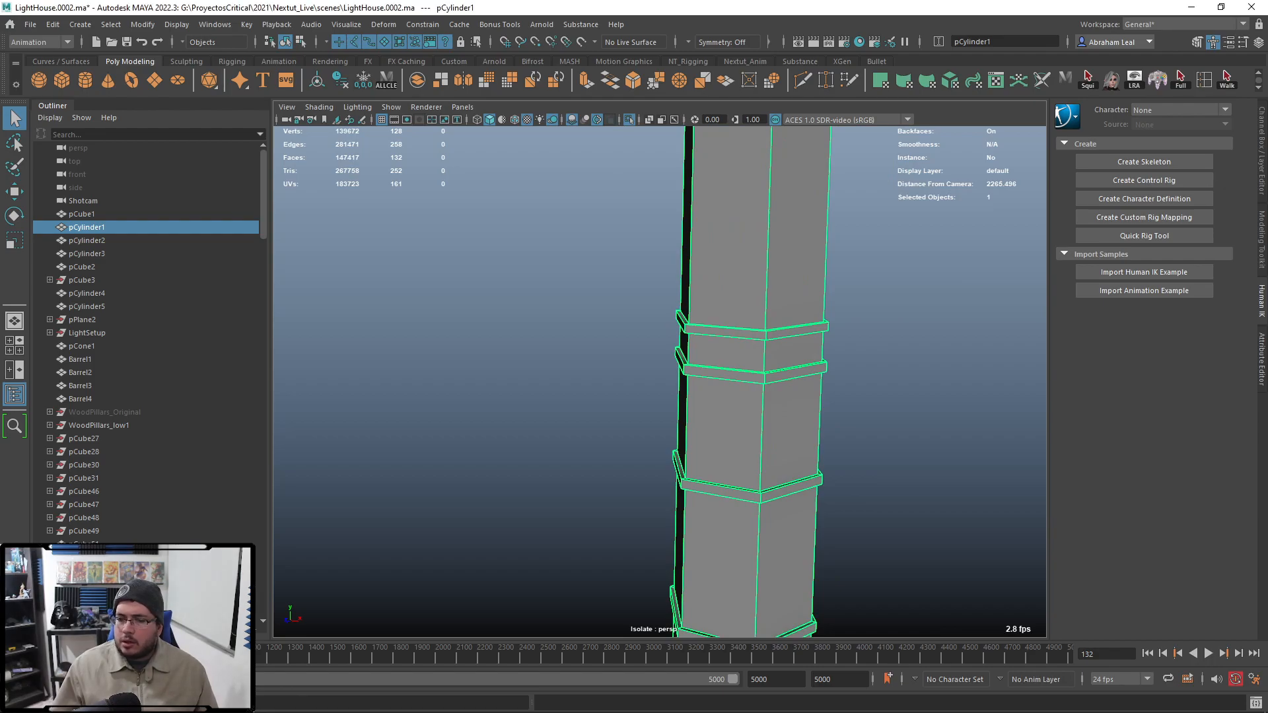
Step: Switch to the Release folder, launch Carnac and put the folder window away
key(alt+Tab)
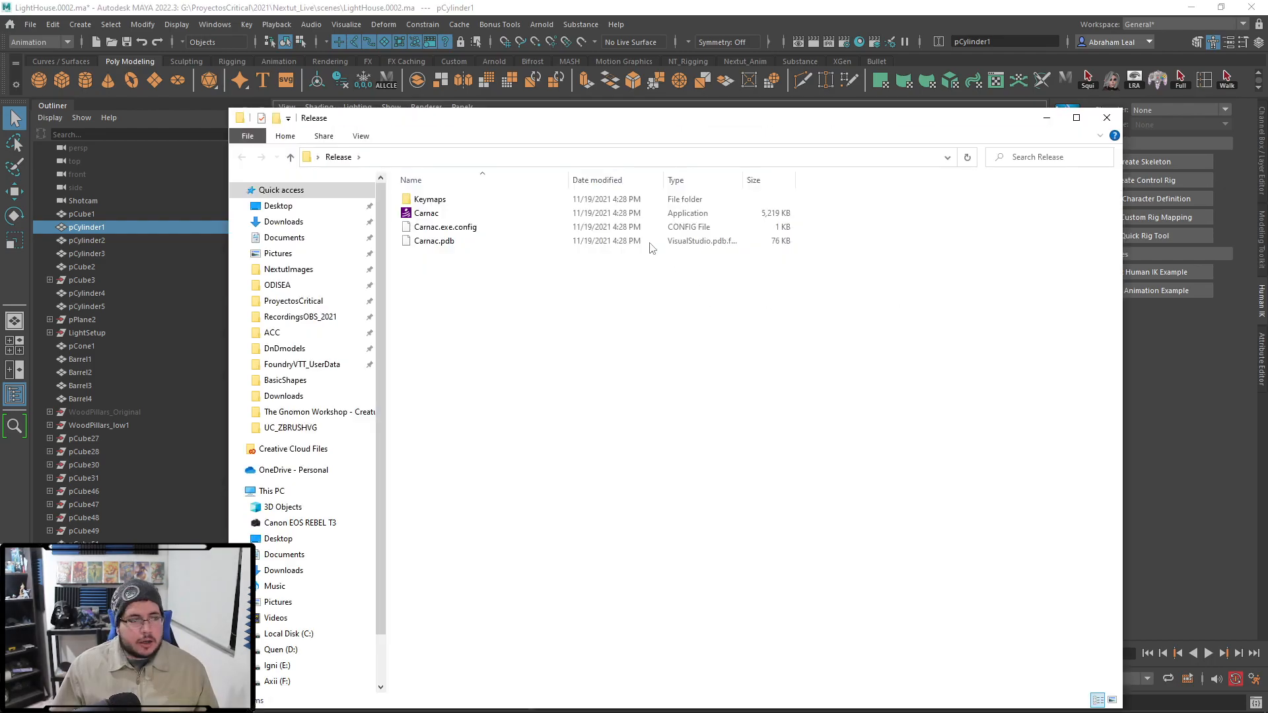
double_click(484, 213)
click(1048, 122)
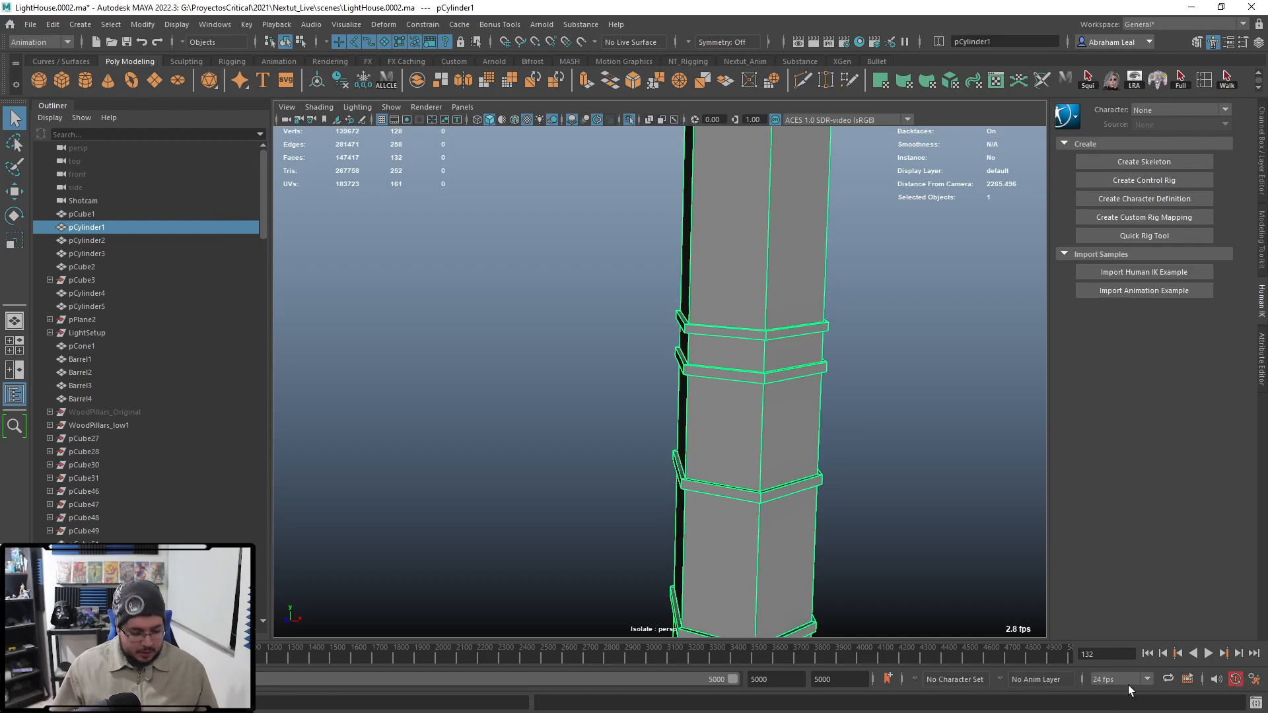
Step: Reduce the keyboard popup font size in Carnac's settings and return to the Maya scene
key(super)
double_click(1114, 704)
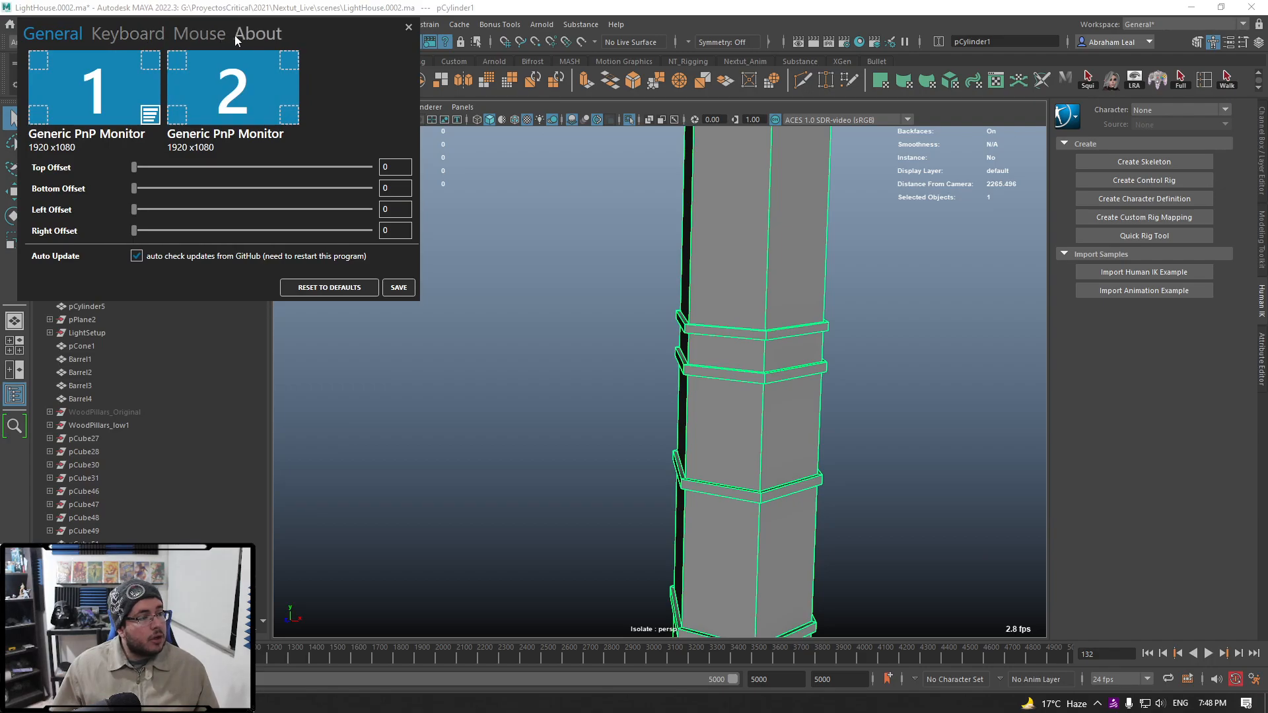
click(120, 34)
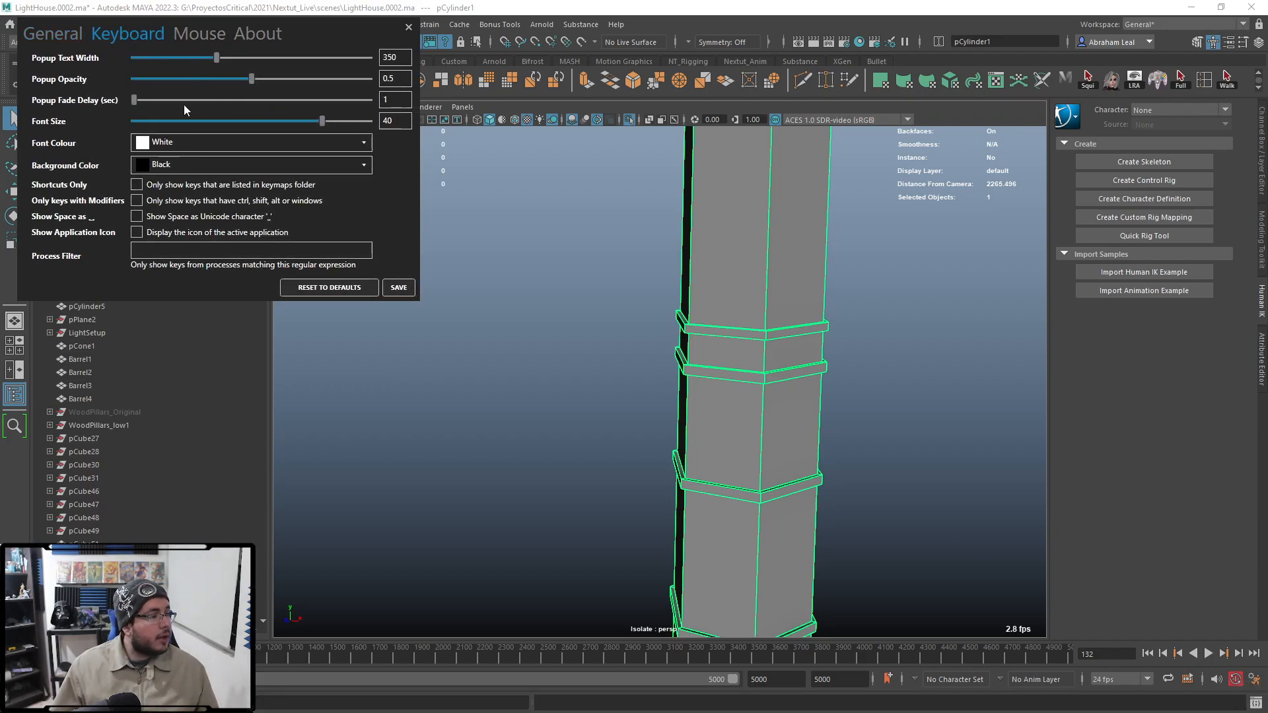
drag(311, 121, 228, 116)
click(533, 386)
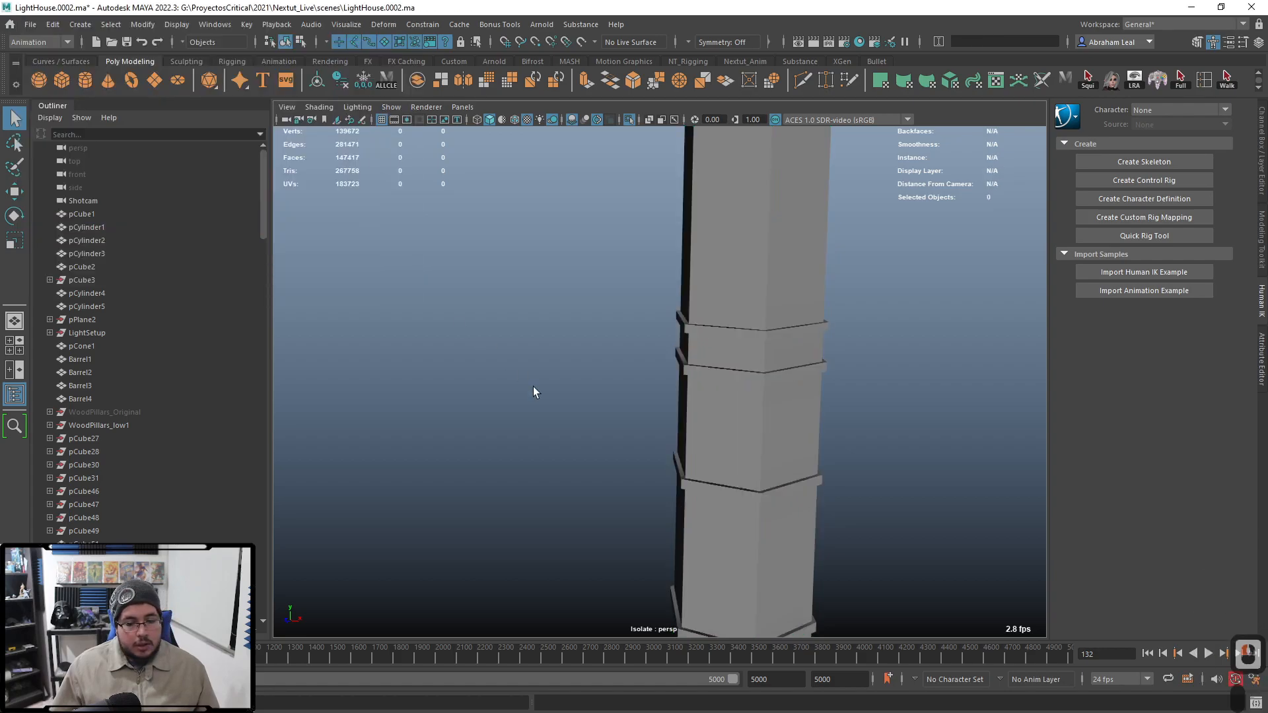
Step: Restore the full perspective view, reselect the hexagonal tower cylinder and isolate it
key(space)
key(space)
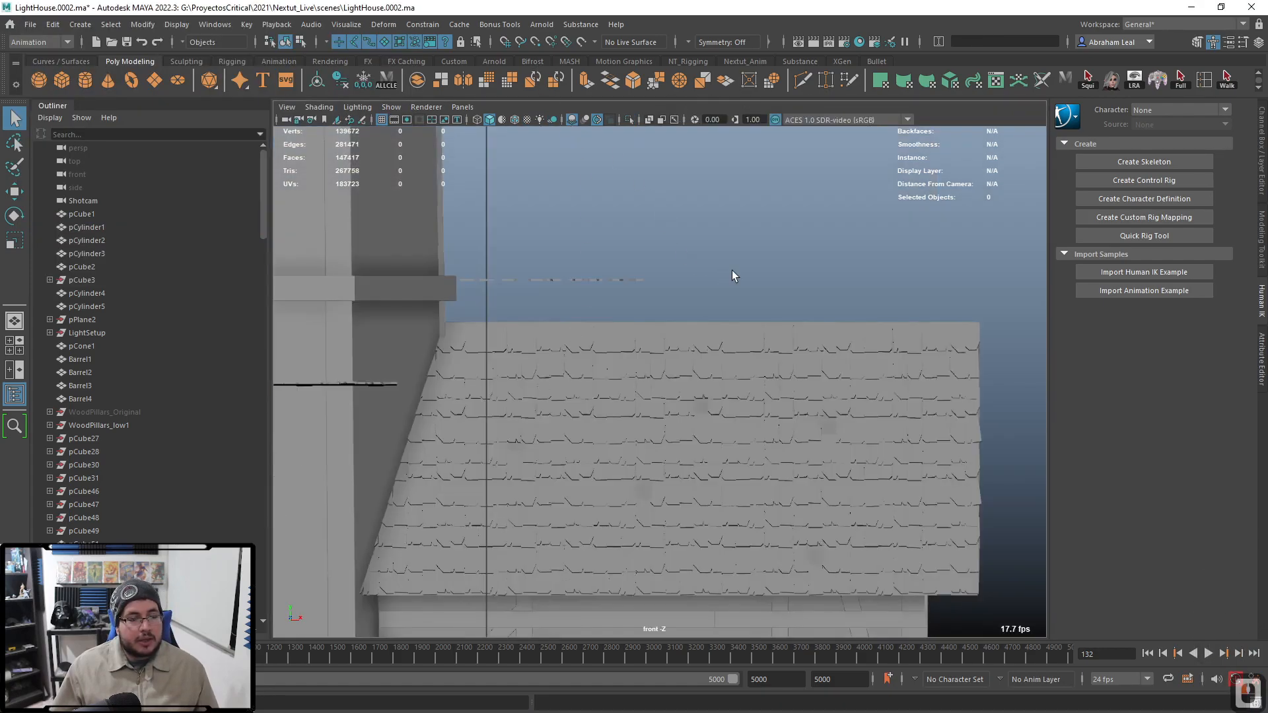
key(space)
drag(730, 283, 720, 235)
scroll(733, 284, down, 4)
alt+drag(747, 333, 743, 338)
alt+middle_drag(821, 331, 847, 416)
scroll(817, 402, up, 2)
alt+drag(846, 374, 897, 388)
alt+middle_drag(897, 387, 645, 462)
click(646, 426)
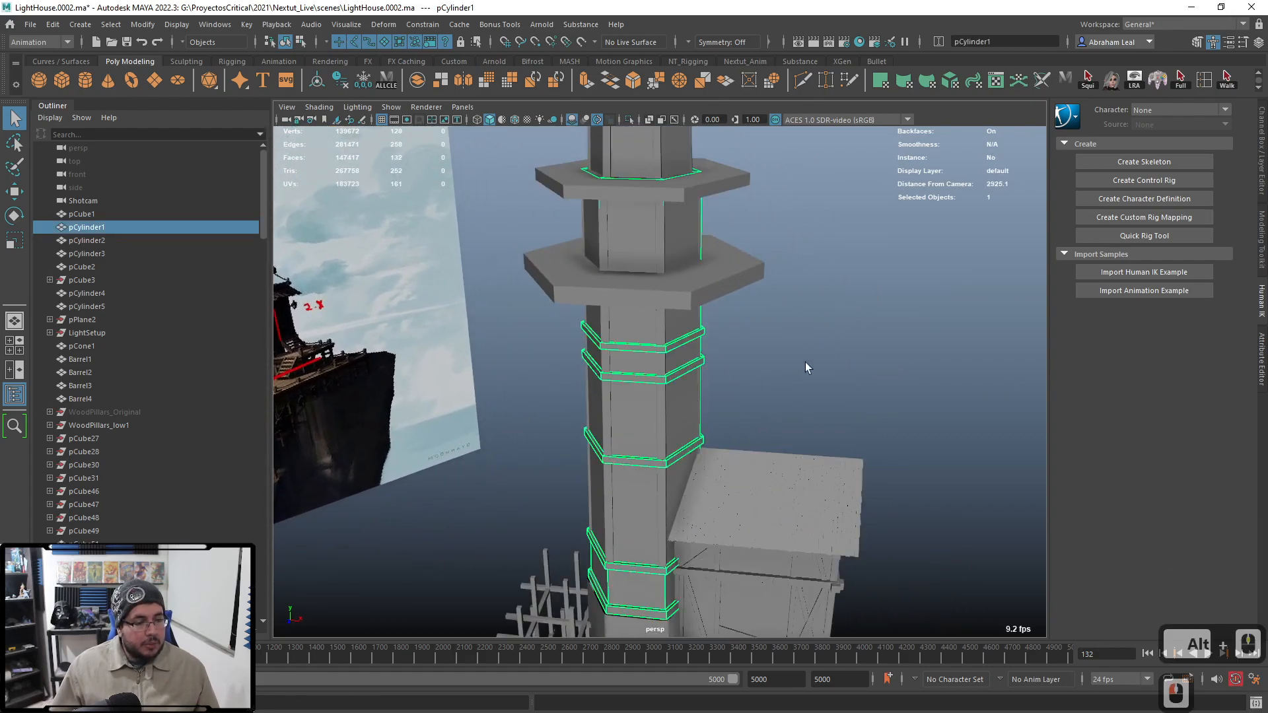
click(629, 120)
Step: Delete the six cap faces closing the upper end of the tower cylinder
alt+drag(720, 330, 641, 253)
right_drag(641, 252, 604, 244)
click(656, 218)
key(ctrl+F11)
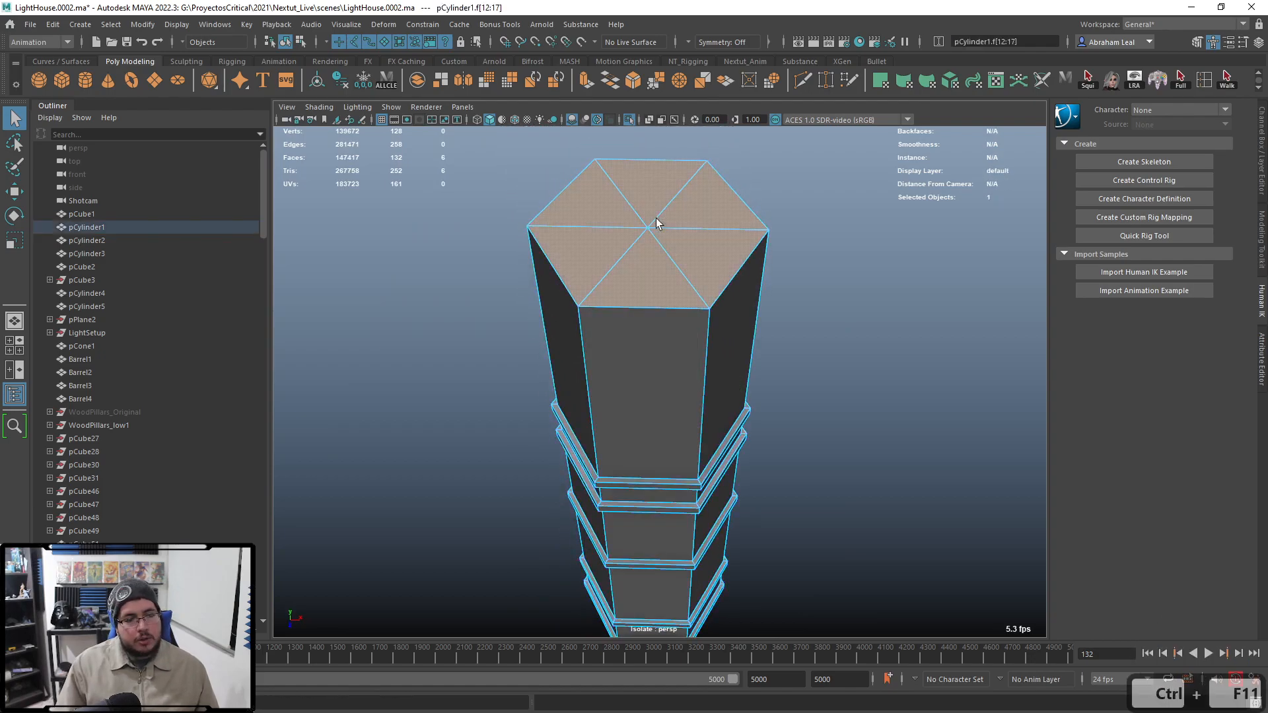
key(BackSpace)
Step: Delete the cap faces closing the underside of the tower by converting its center vertex to a face selection
scroll(613, 192, down, 3)
alt+middle_drag(613, 191, 706, 405)
alt+drag(707, 405, 798, 400)
right_drag(702, 407, 682, 403)
click(689, 402)
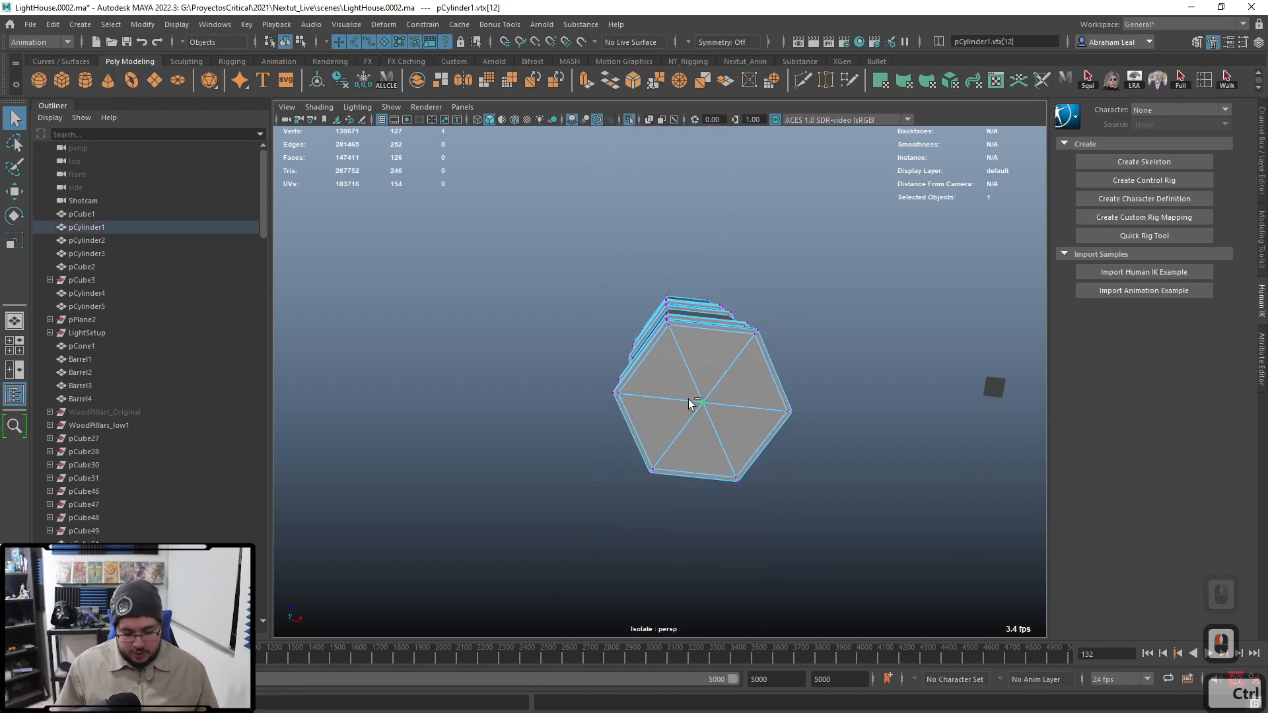
key(ctrl+F11)
key(BackSpace)
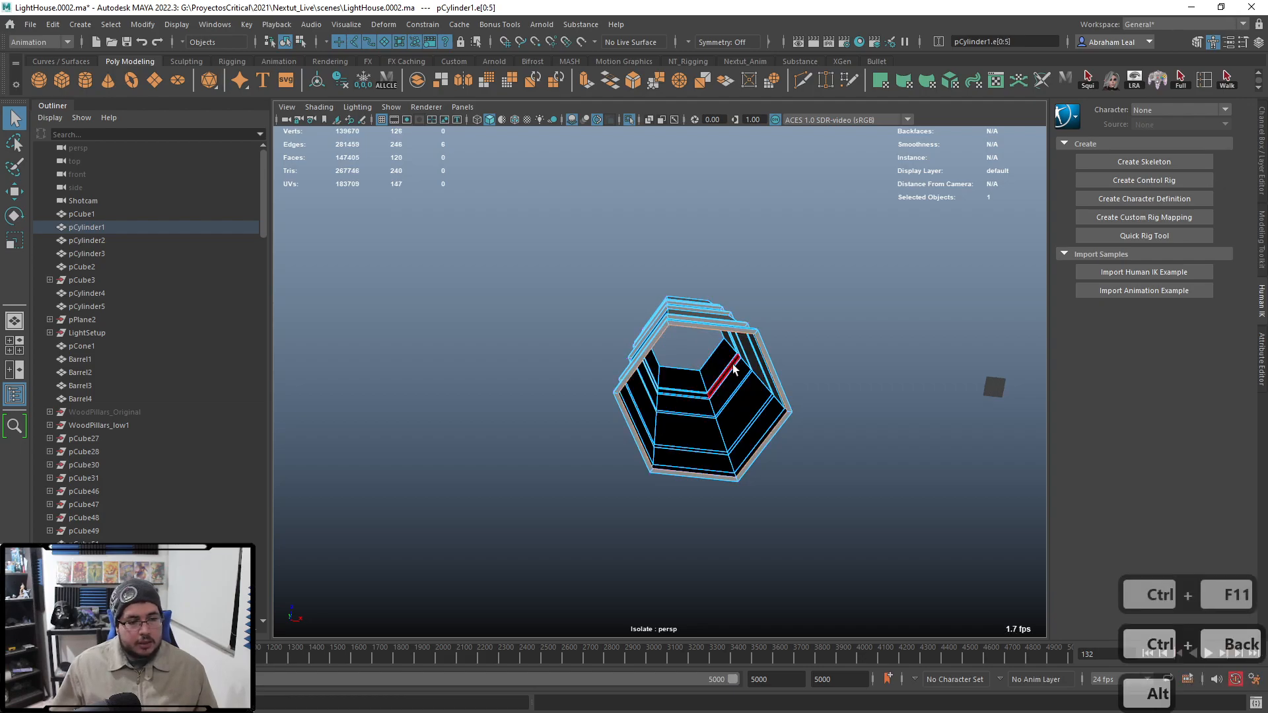
Step: Select the edge loops where the lowest two horizontal bands meet the tower walls
alt+drag(731, 363, 748, 476)
alt+middle_drag(749, 477, 725, 301)
alt+right_drag(725, 301, 652, 344)
double_click(597, 417)
scroll(598, 413, down, 4)
alt+drag(612, 375, 617, 321)
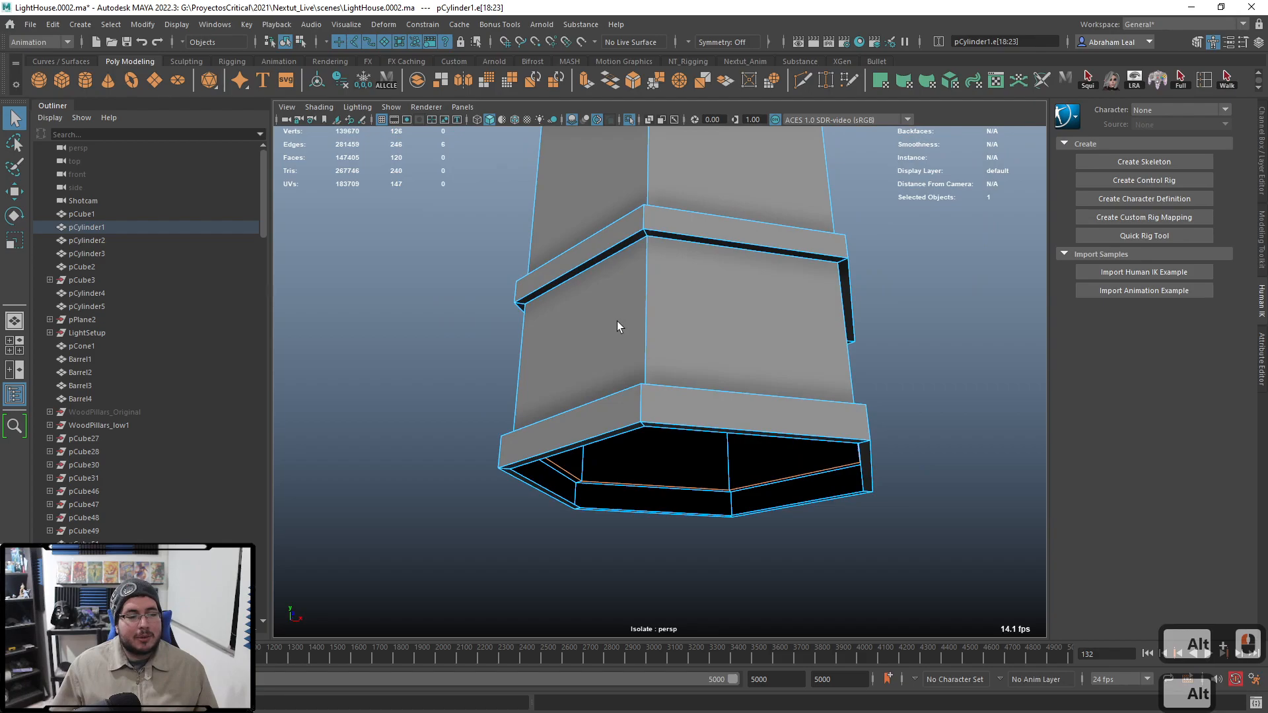
alt+middle_drag(617, 321, 635, 379)
shift+double_click(633, 319)
alt+drag(632, 319, 684, 300)
shift+double_click(645, 266)
key(ctrl+z)
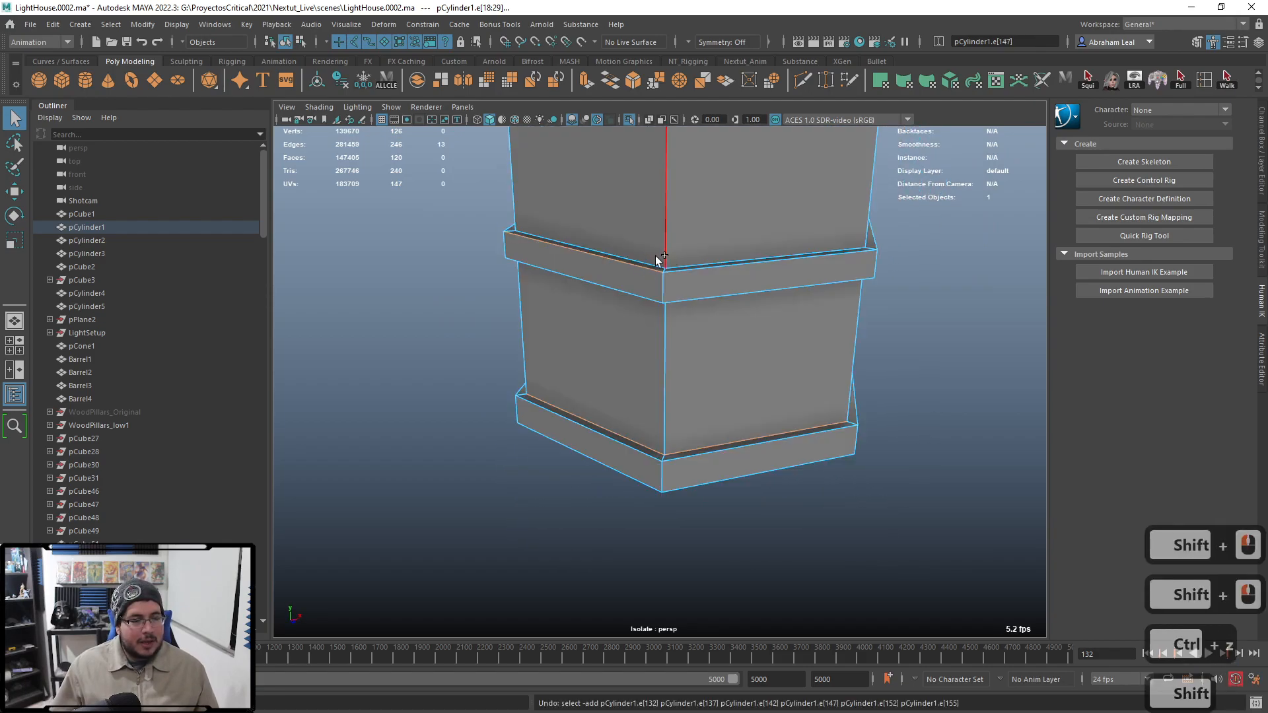
shift+click(645, 255)
shift+double_click(644, 255)
alt+middle_drag(694, 235, 697, 483)
ctrl+double_click(632, 320)
Step: Add the edge loops where the middle and upper bands meet the tower walls to the selection
scroll(635, 322, down, 4)
alt+drag(697, 482, 705, 224)
shift+double_click(672, 248)
shift+double_click(663, 339)
alt+middle_drag(705, 224, 707, 422)
alt+drag(706, 422, 700, 353)
shift+double_click(691, 324)
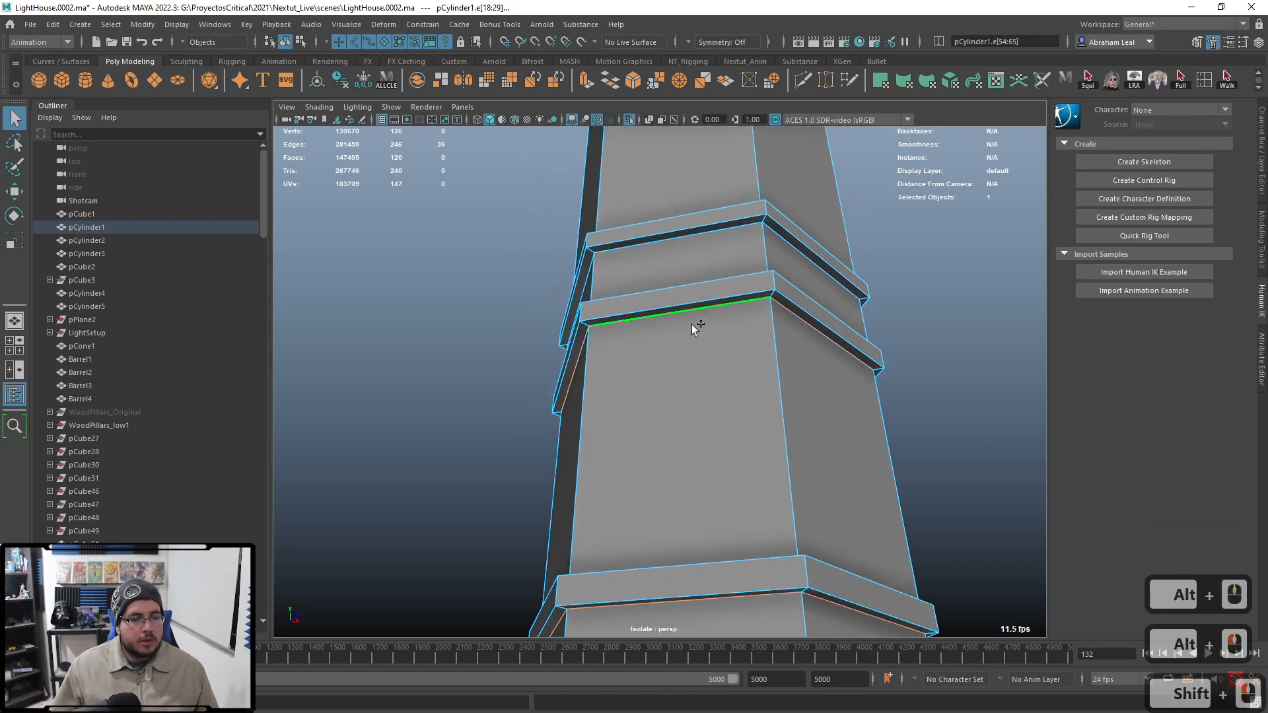
shift+double_click(691, 251)
alt+drag(700, 251, 761, 452)
shift+double_click(743, 452)
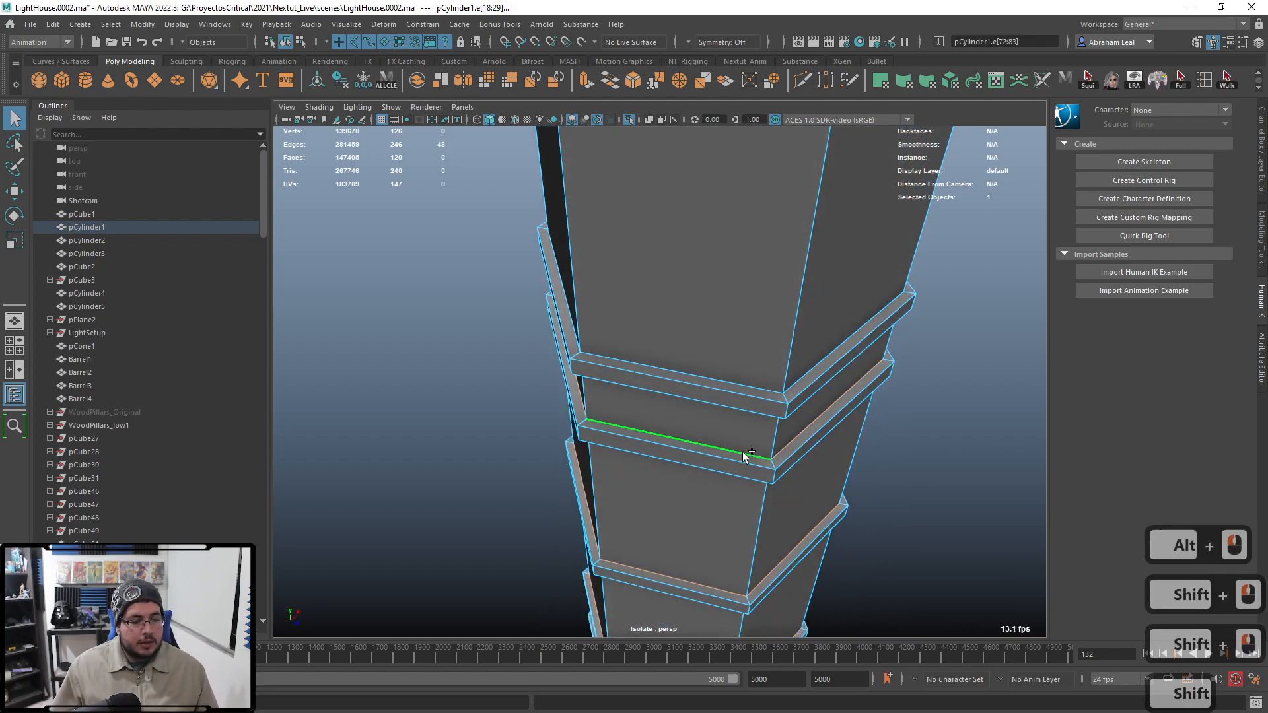
shift+double_click(733, 374)
alt+drag(733, 375, 776, 276)
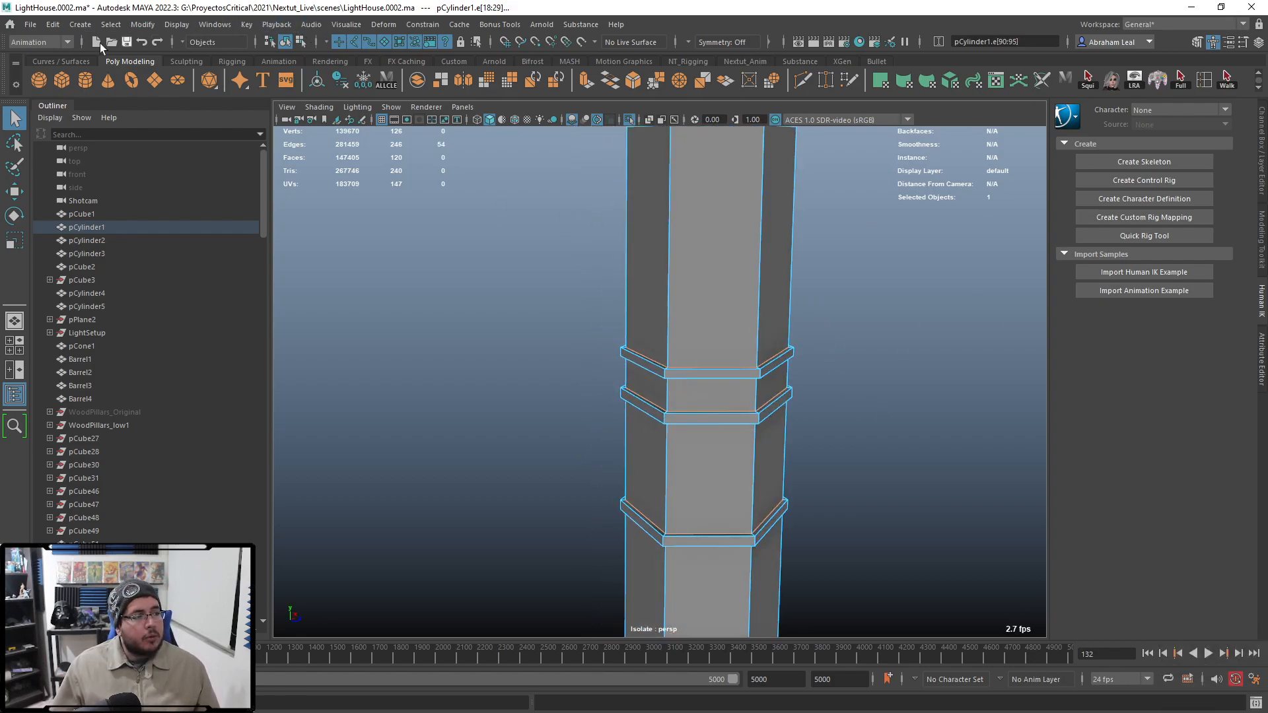
Step: Change to the Modeling menu set and detach the tower mesh along the selected edge loops
click(46, 42)
click(36, 57)
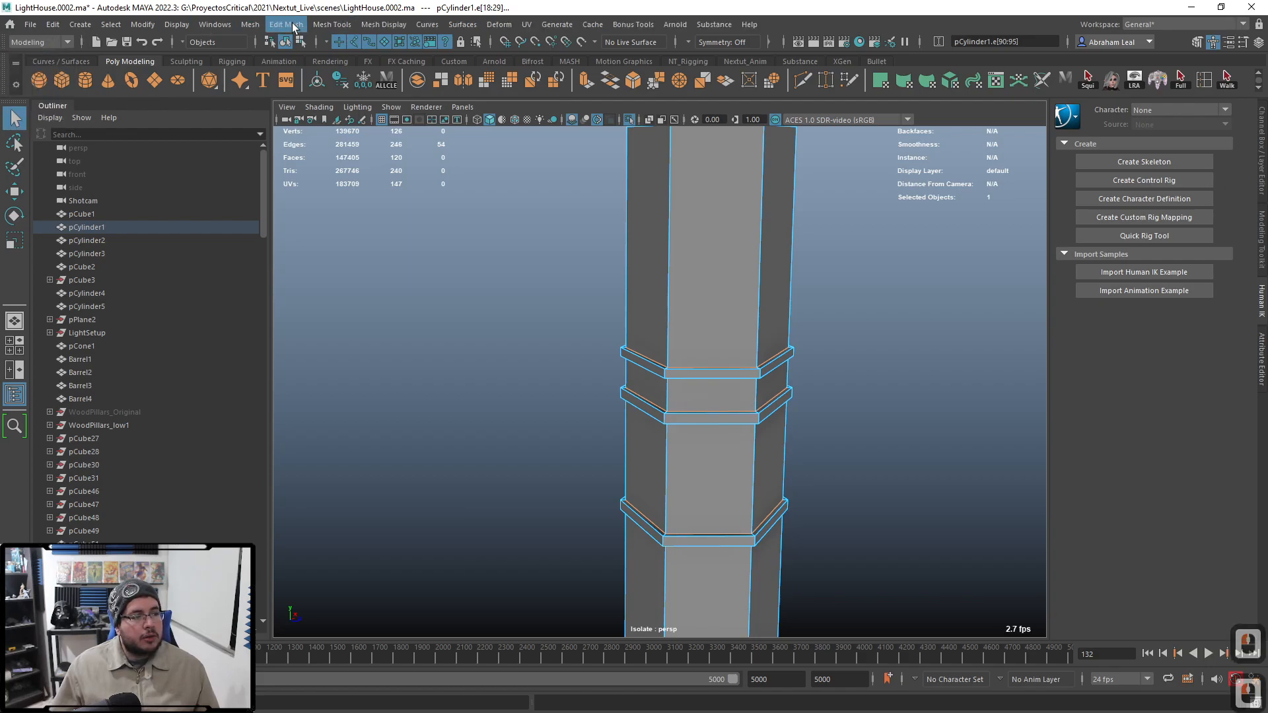
click(250, 25)
mouse_move(293, 24)
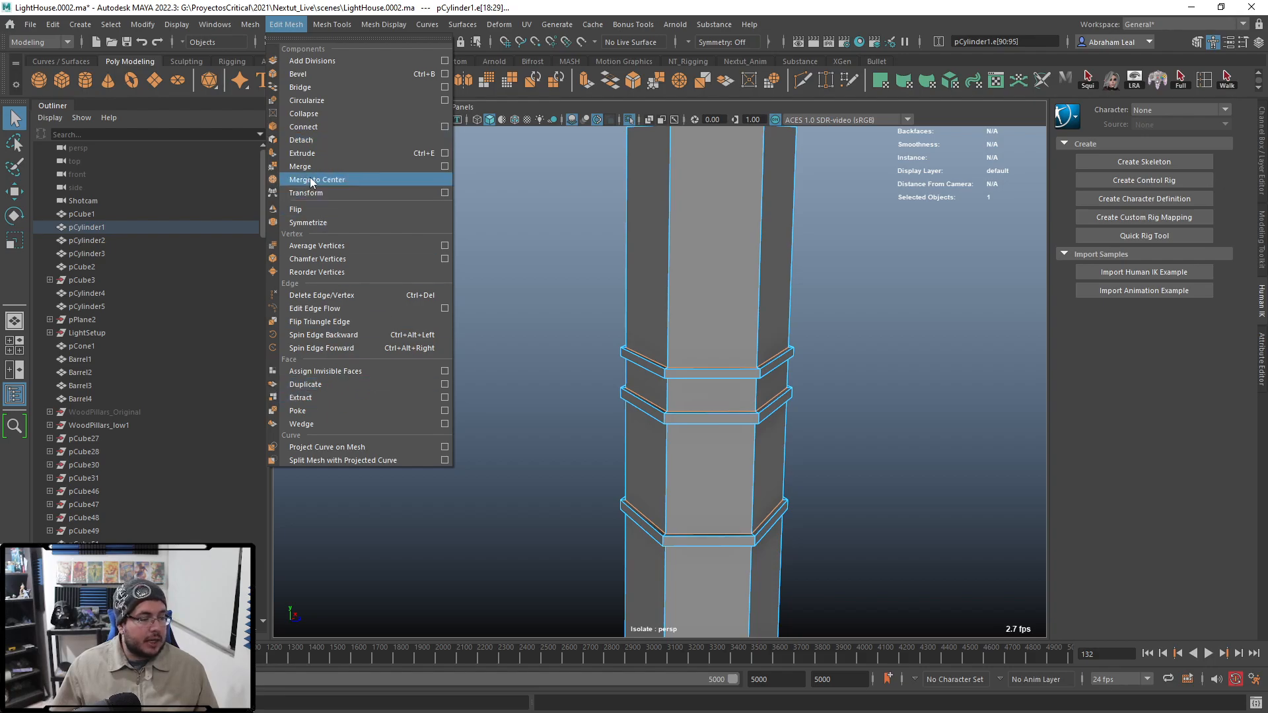
click(315, 139)
Step: Select the face loops of all five tower wall sections in face mode, leaving out the horizontal bands
scroll(573, 259, down, 3)
right_drag(715, 258, 710, 288)
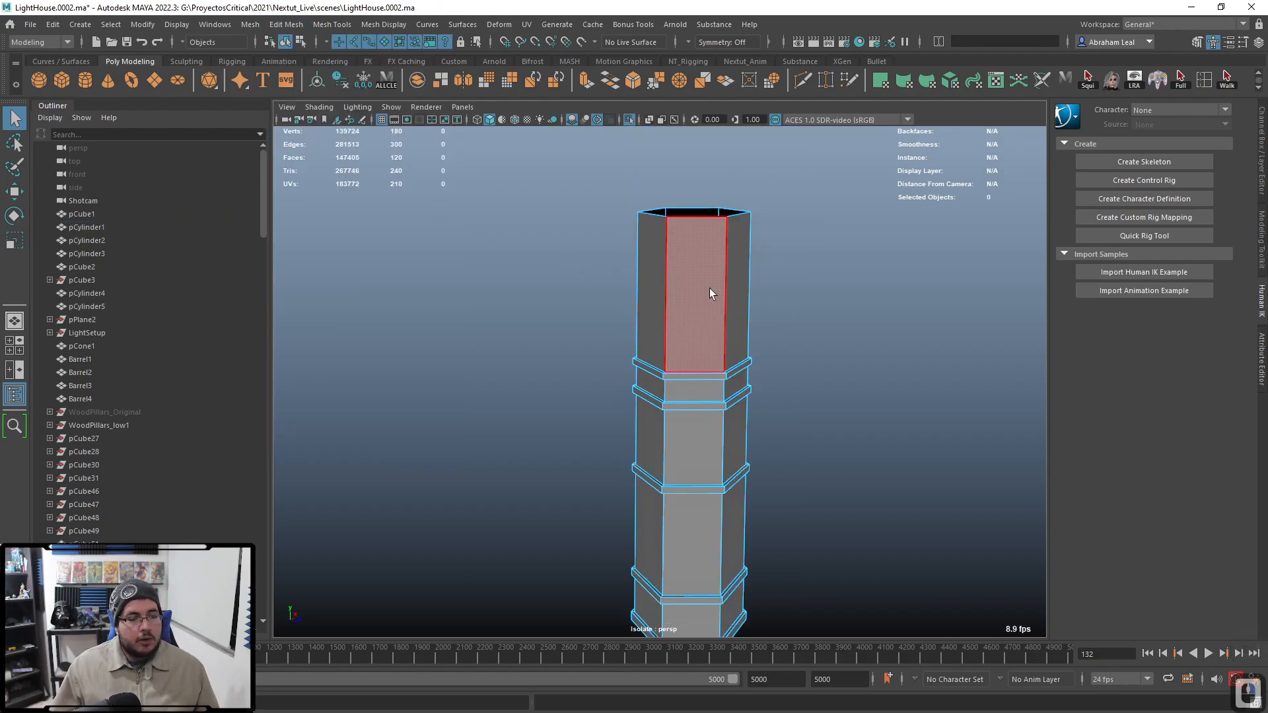
double_click(709, 288)
alt+middle_drag(778, 449, 774, 348)
alt+right_drag(774, 349, 726, 347)
double_click(684, 342)
double_click(672, 311)
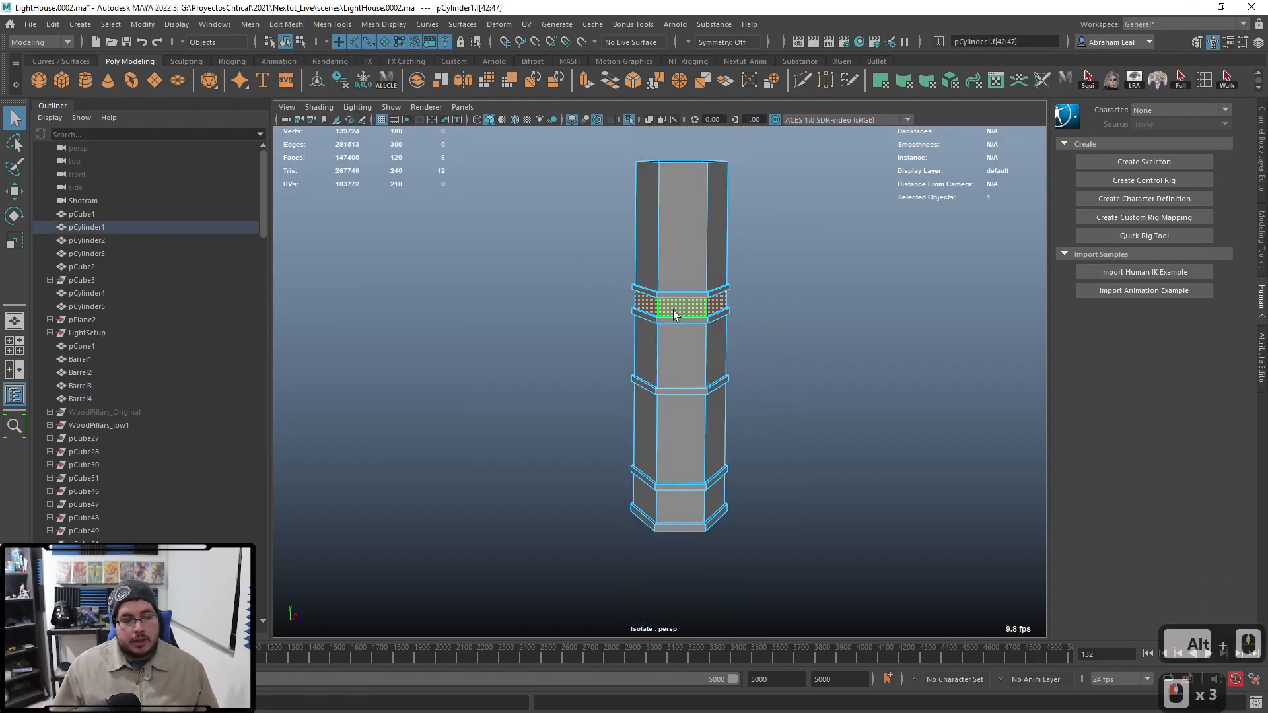
double_click(692, 427)
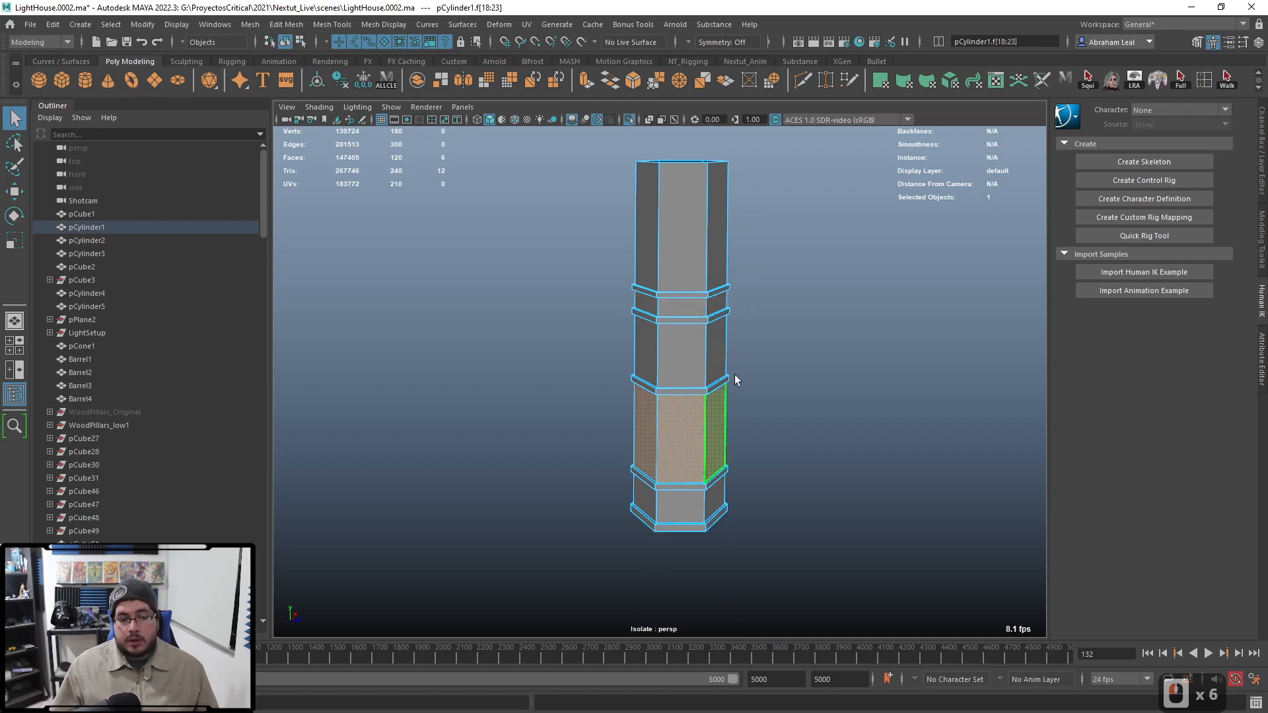
double_click(672, 240)
shift+double_click(683, 311)
shift+double_click(681, 358)
shift+double_click(677, 449)
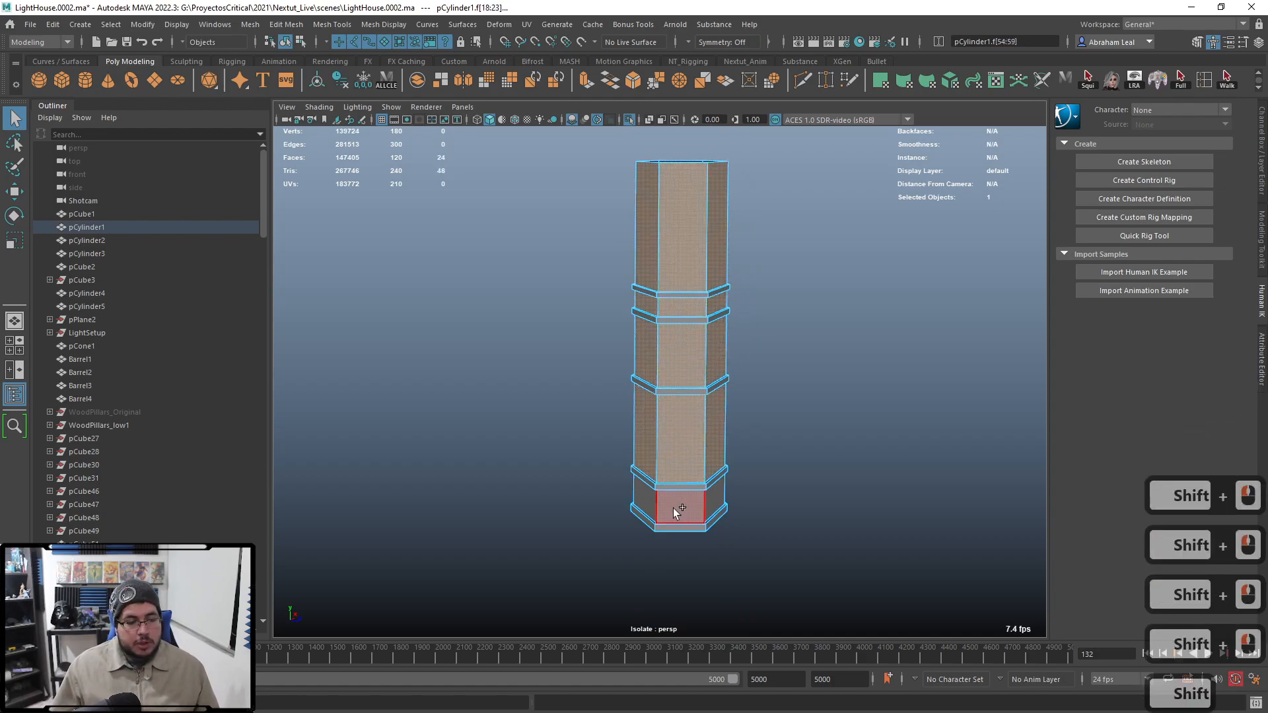
Step: Extract the selected wall faces from the tower mesh
click(286, 24)
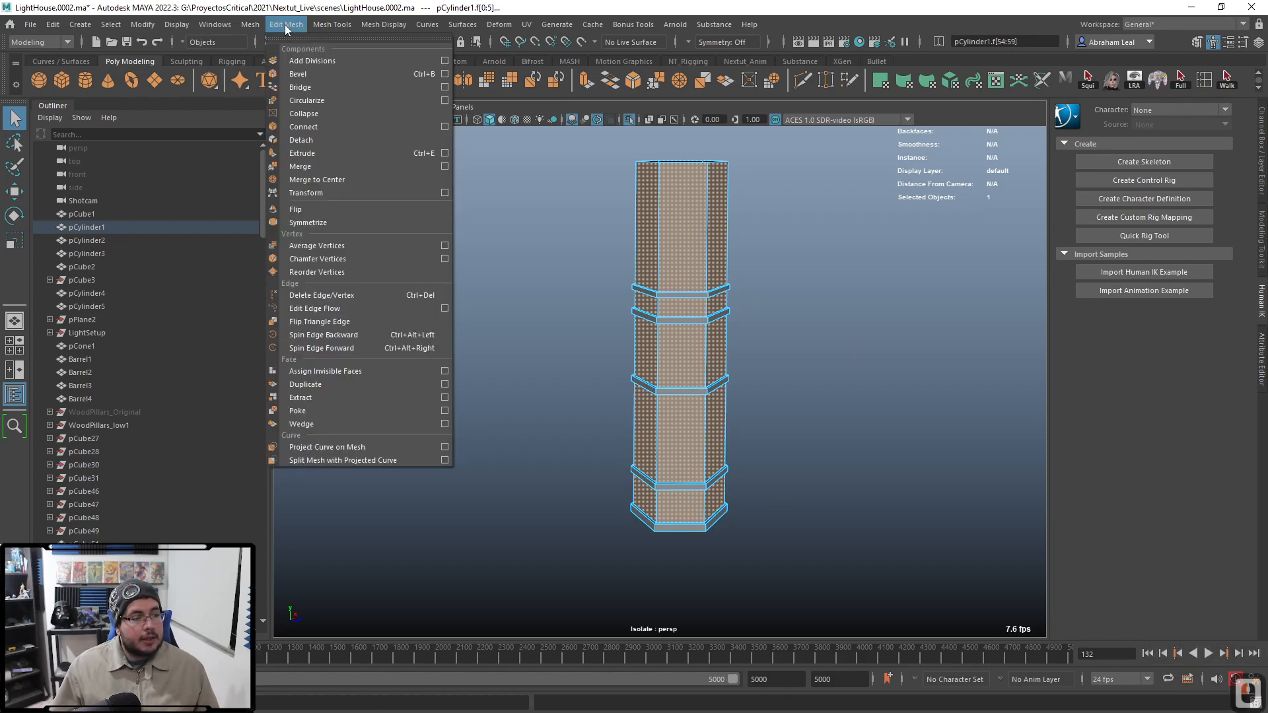
click(314, 398)
alt+right_drag(807, 331, 859, 328)
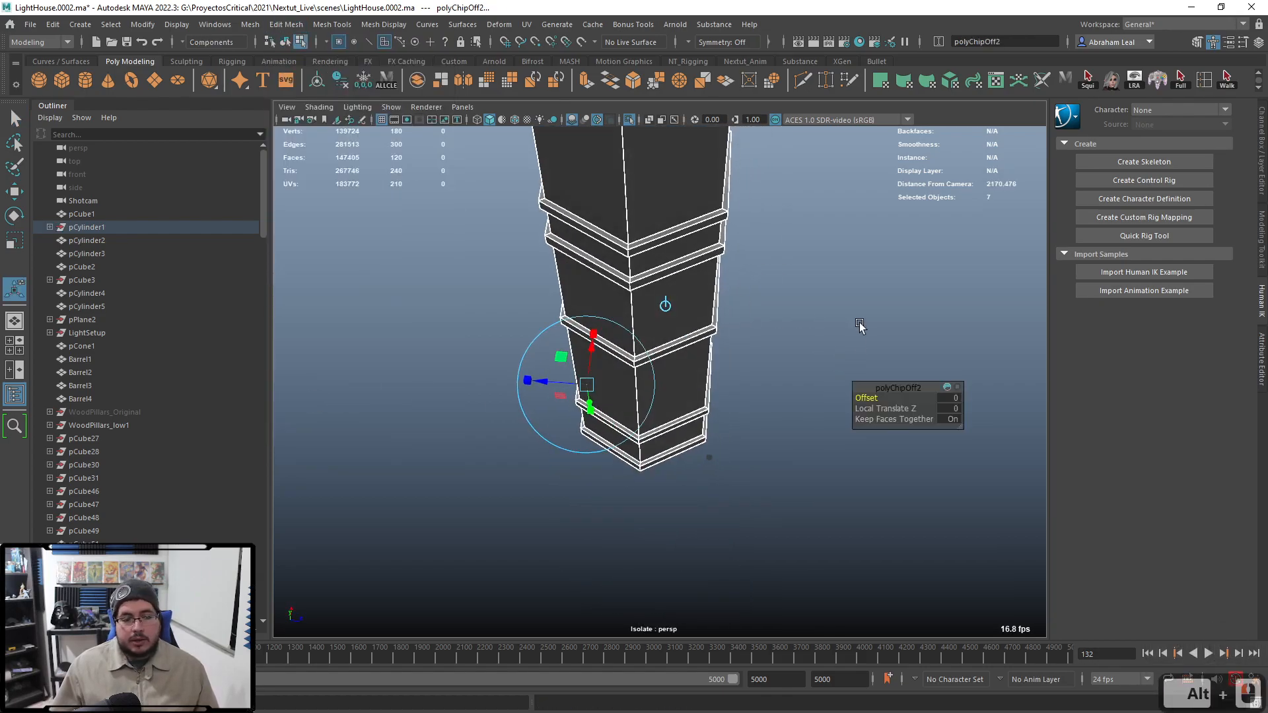
click(859, 328)
double_click(659, 308)
alt+drag(659, 309, 730, 226)
Step: Return to object mode and select all five extracted wall pieces
right_drag(699, 334, 772, 248)
click(680, 339)
click(680, 339)
shift+click(665, 259)
shift+click(655, 195)
shift+click(709, 457)
alt+middle_drag(709, 457, 818, 431)
shift+click(719, 439)
alt+right_drag(791, 318, 759, 267)
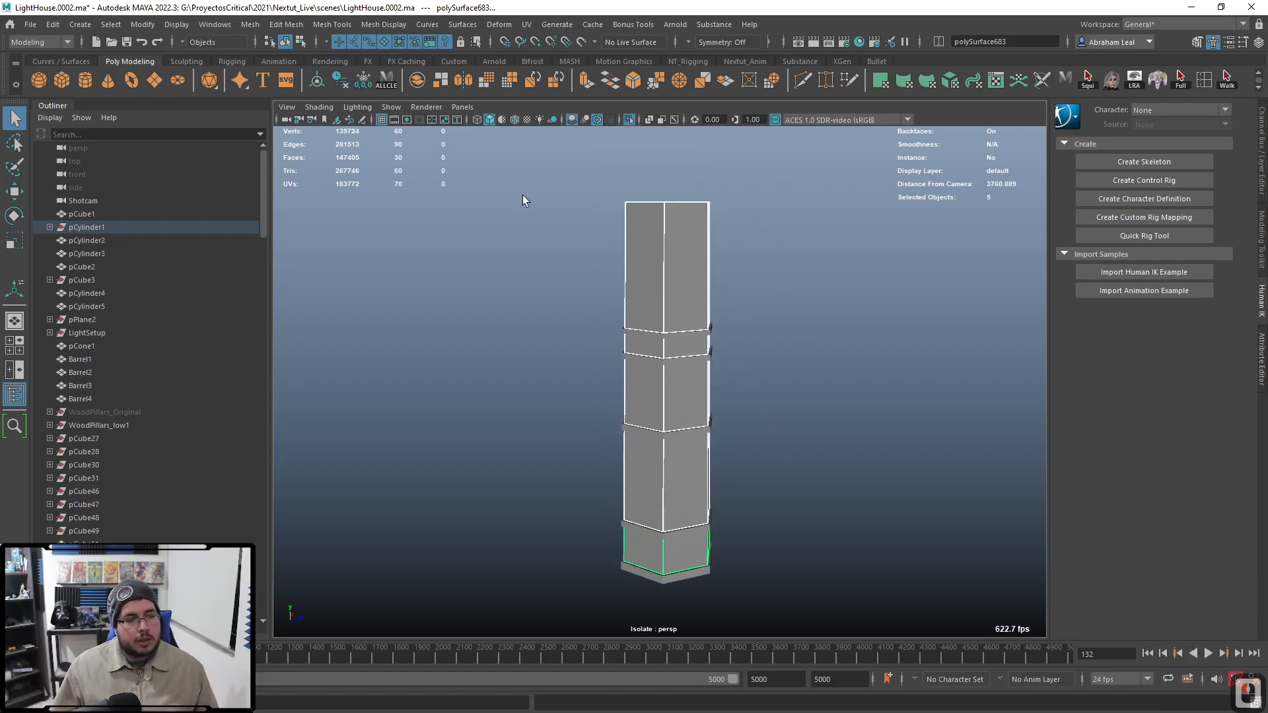
Step: Combine the five wall pieces into a single mesh and isolate it in the viewport
alt+drag(743, 264, 751, 341)
click(751, 337)
click(633, 277)
click(630, 117)
click(630, 119)
alt+drag(634, 165, 667, 298)
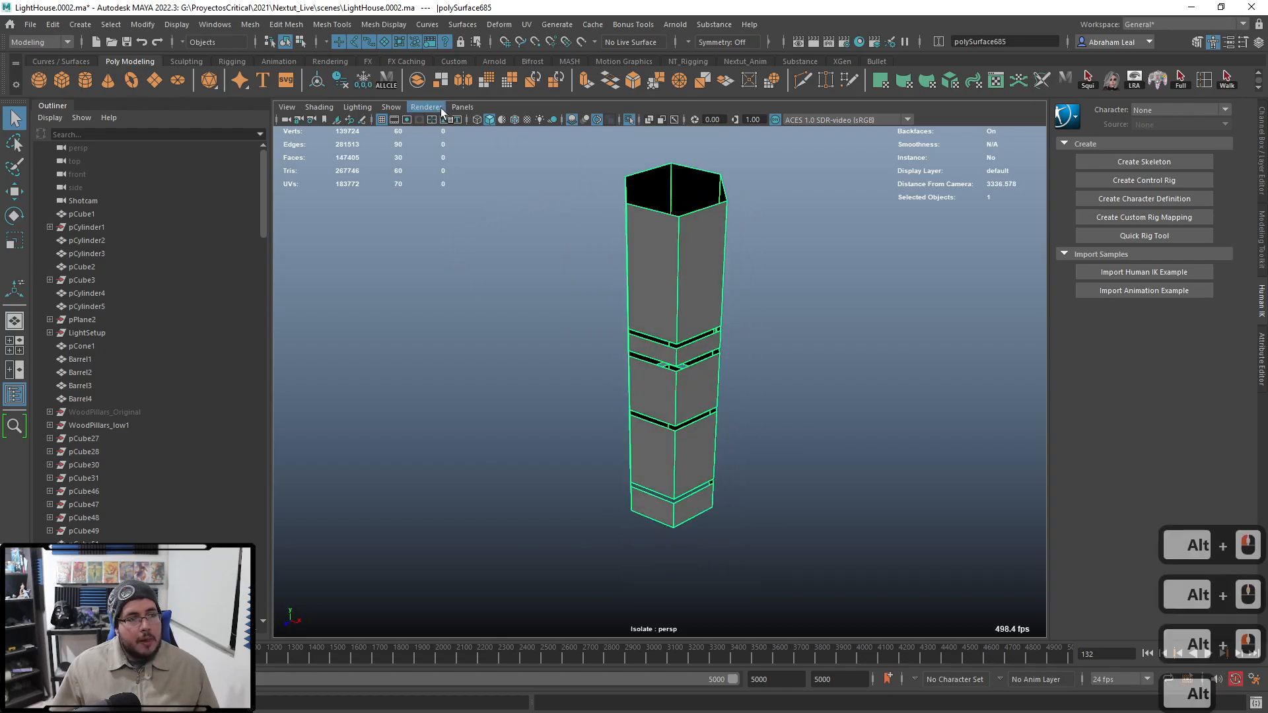
Step: Apply a planar UV projection from the camera view to the combined wall mesh
click(526, 26)
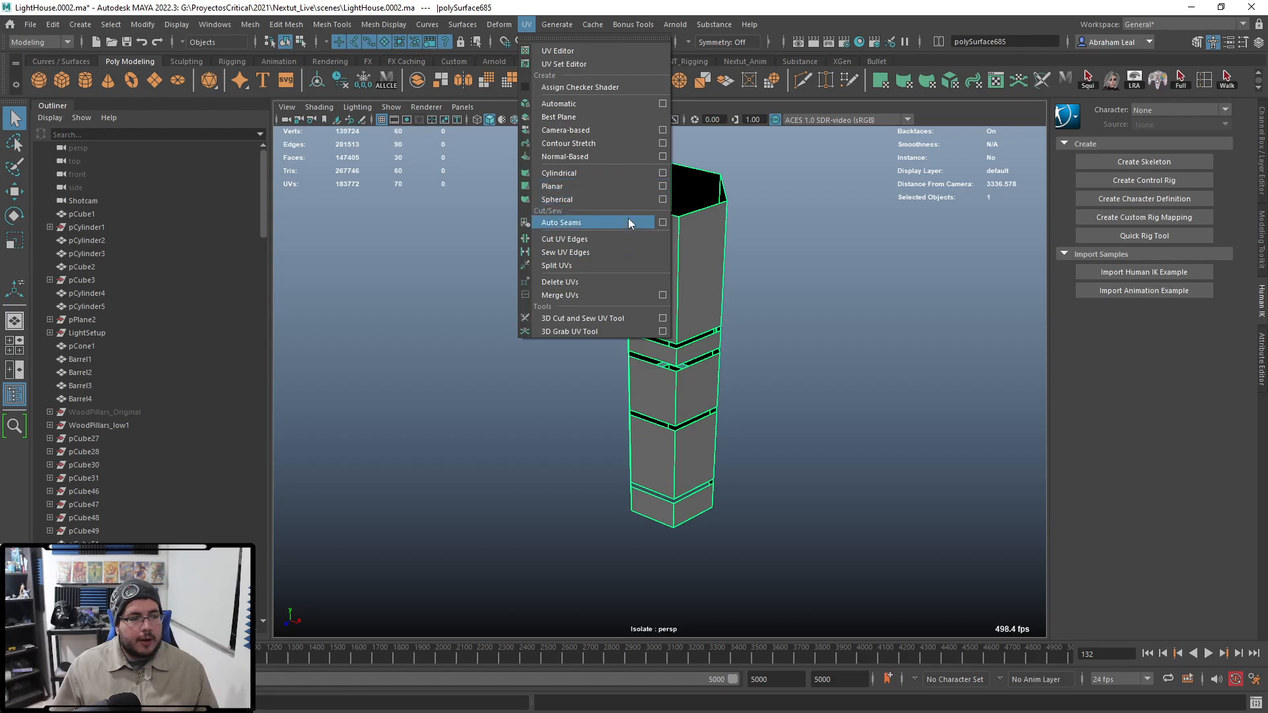
click(654, 186)
mouse_move(654, 186)
alt+mouse_down()
mouse_move(760, 210)
mouse_move(779, 272)
mouse_move(666, 207)
alt+mouse_up()
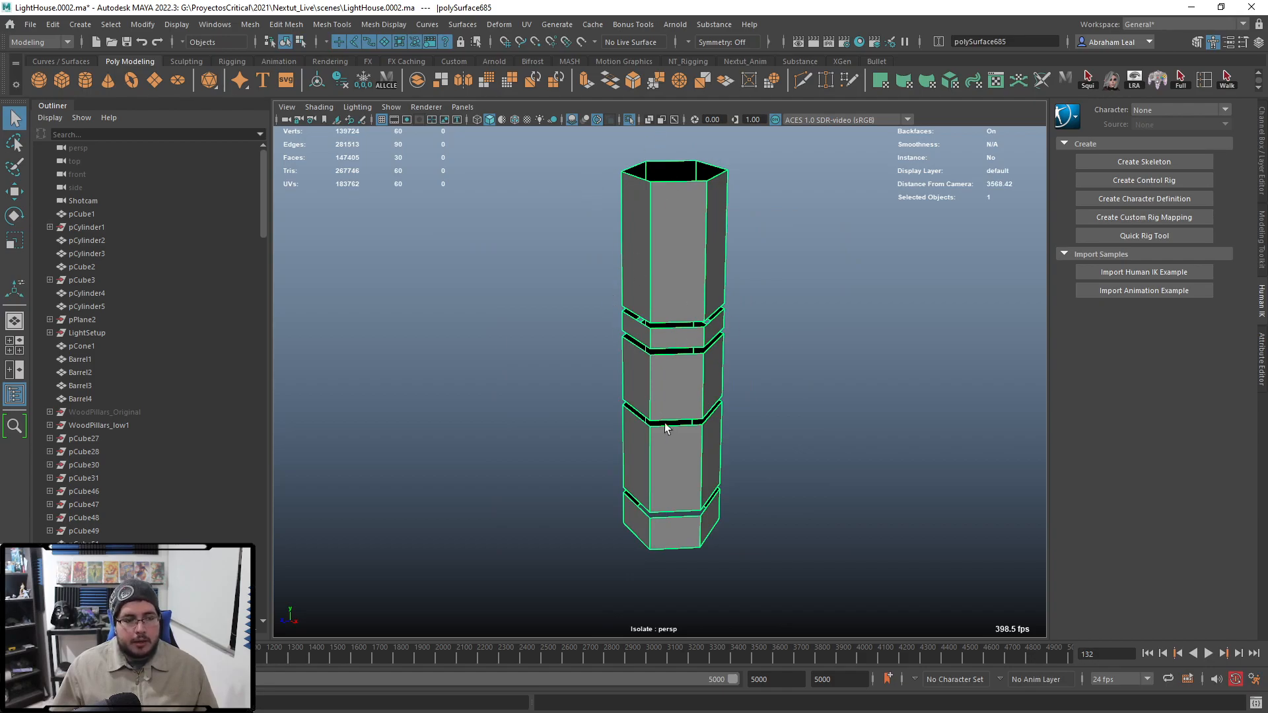
Step: Cut a UV seam along one vertical corner edge of each wall section with the 3D Cut and Sew UV Tool
click(530, 26)
click(588, 320)
alt+drag(866, 267, 793, 291)
click(679, 302)
alt+middle_drag(869, 475, 848, 377)
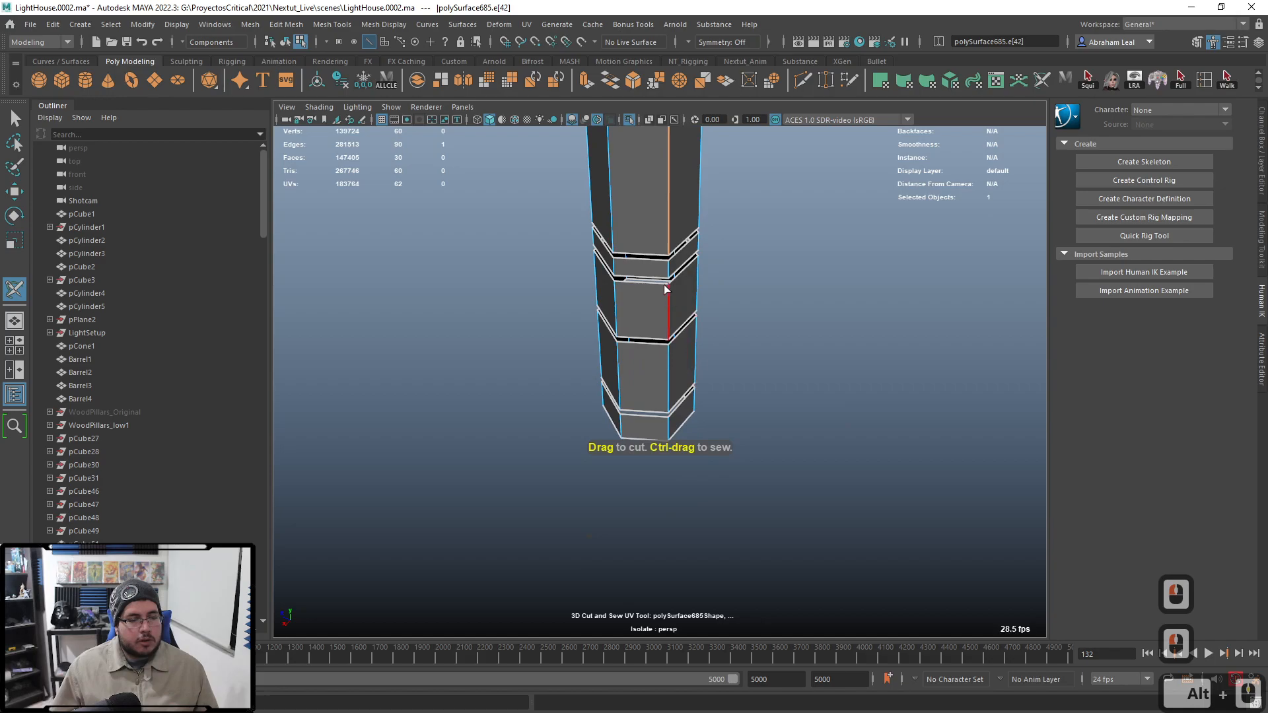
double_click(668, 265)
double_click(667, 295)
click(667, 369)
click(667, 426)
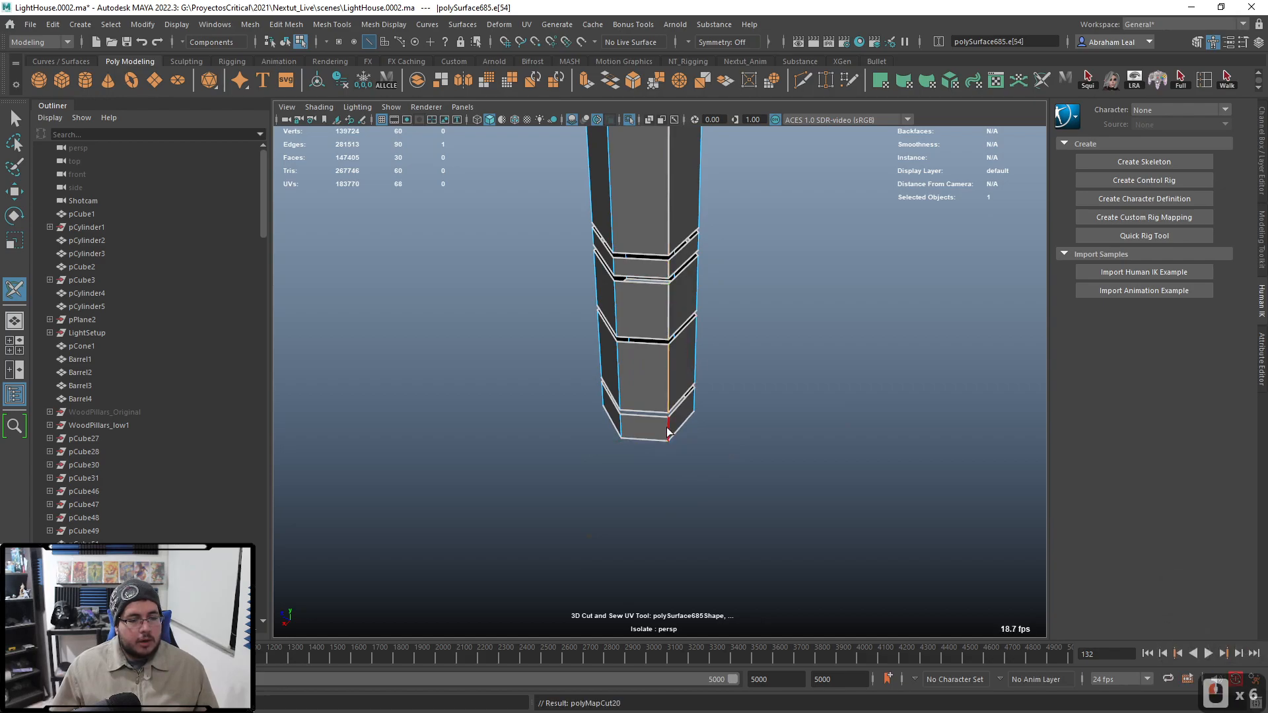
scroll(732, 410, down, 4)
alt+drag(731, 410, 676, 399)
key(q)
Step: Select the wall mesh in object mode and show its UVs in the UV Editor with the checker display off
right_drag(657, 278, 680, 254)
click(647, 248)
click(647, 247)
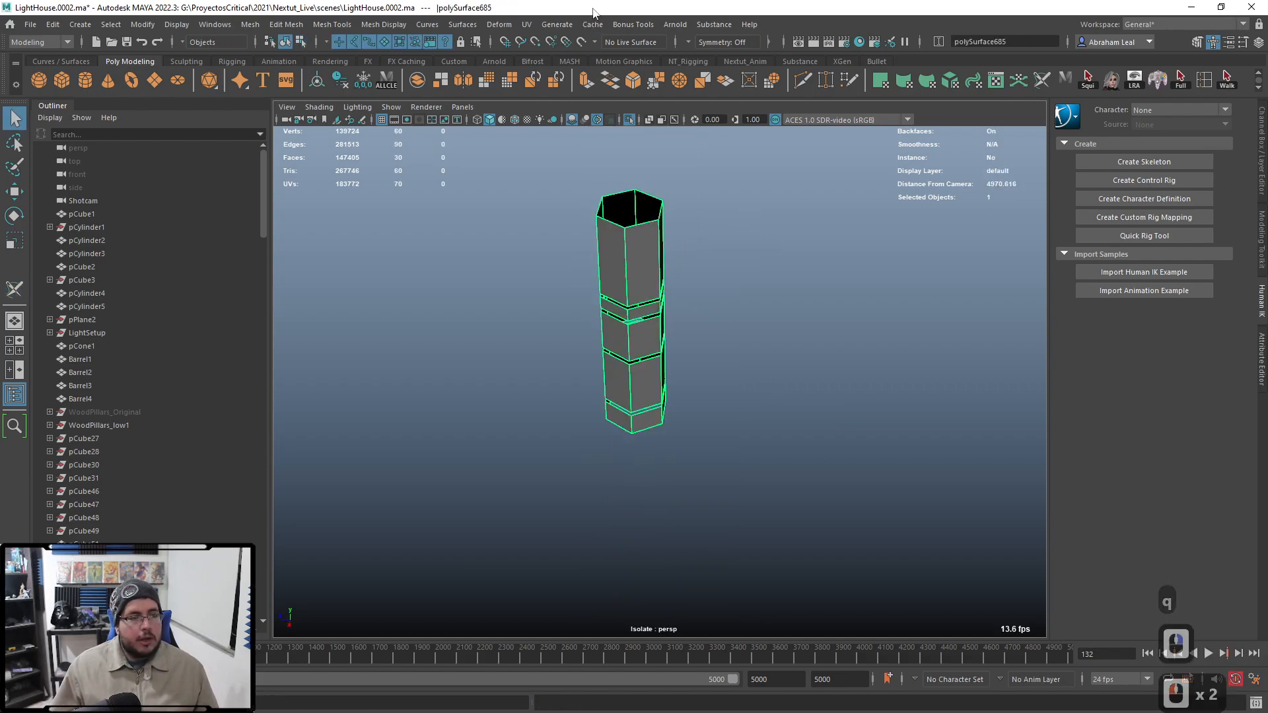
click(526, 25)
click(545, 51)
right_drag(534, 292, 632, 422)
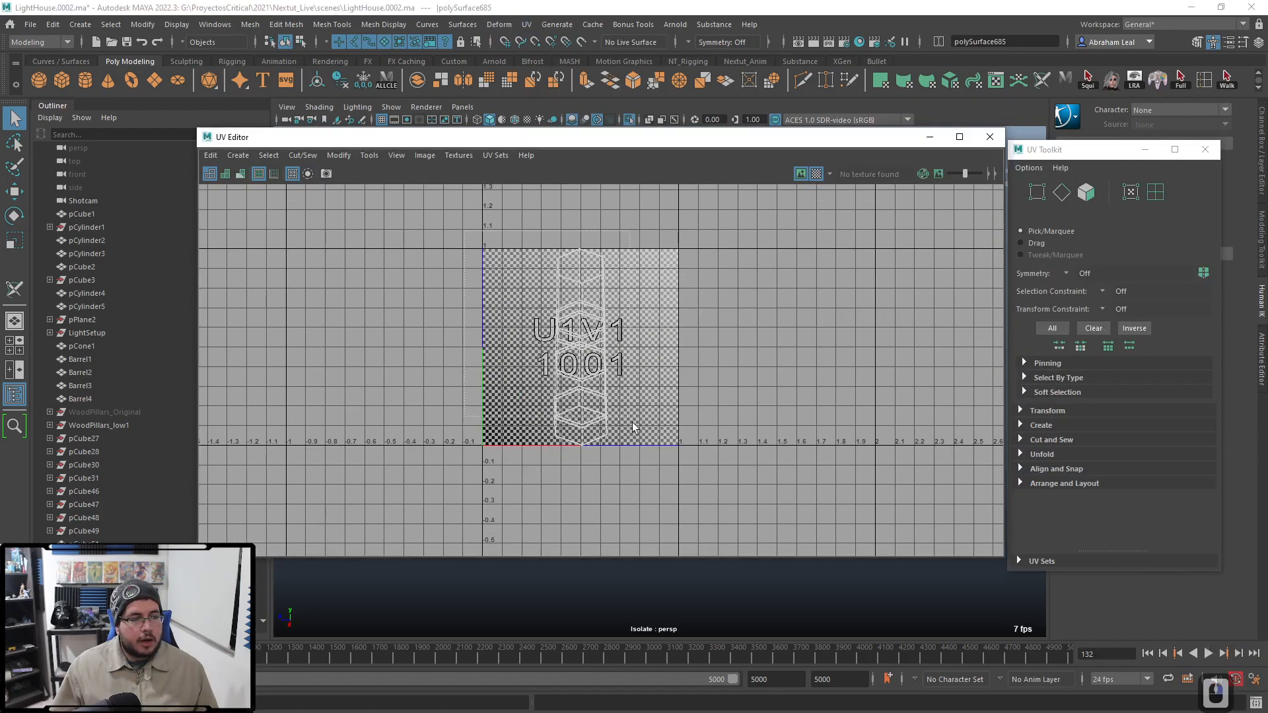
click(818, 172)
Step: Select all five wall UV shells, unfold them and lay them out in the UV space
right_drag(632, 252, 574, 236)
drag(509, 228, 676, 503)
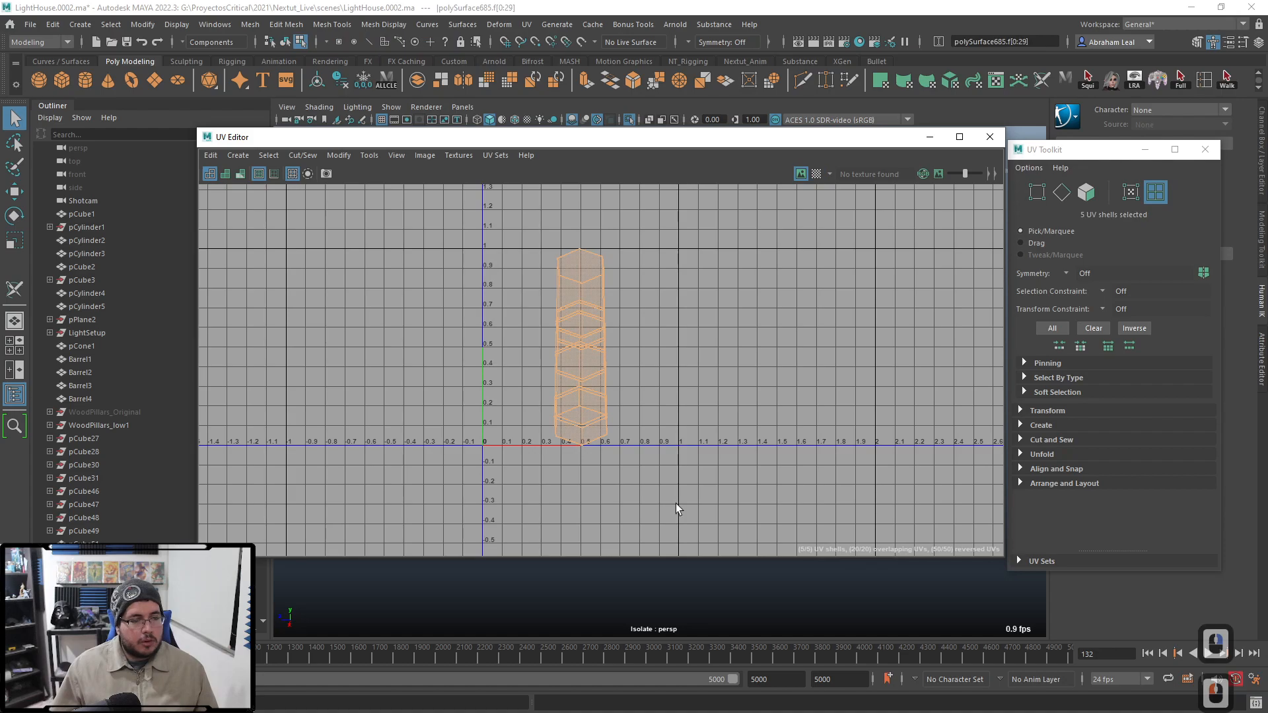
key(ctrl+u)
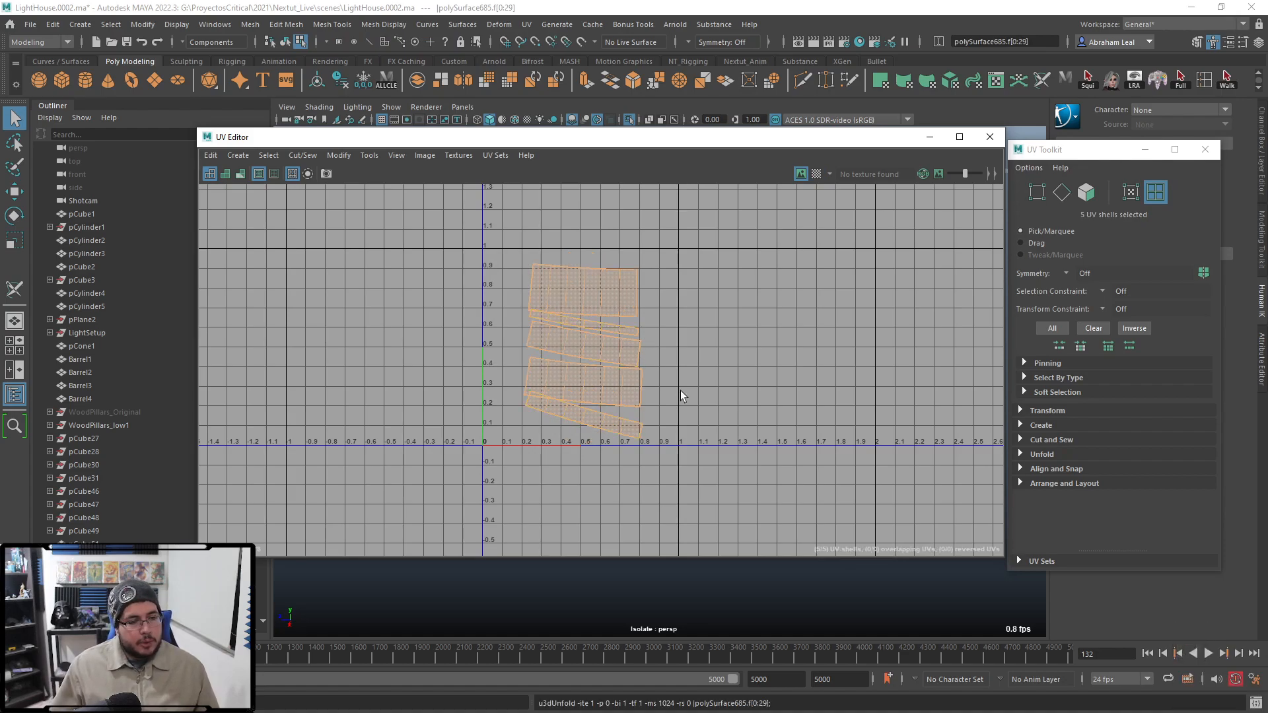
key(ctrl+l)
Step: Examine the shape and alignment of the unfolded wall UV shells
scroll(690, 365, up, 2)
click(689, 364)
scroll(689, 365, up, 2)
alt+middle_drag(547, 324, 724, 376)
scroll(802, 419, down, 2)
alt+middle_drag(802, 419, 722, 277)
scroll(723, 277, up, 1)
click(633, 359)
alt+middle_drag(773, 363, 782, 410)
scroll(783, 409, up, 1)
scroll(727, 327, down, 1)
alt+middle_drag(728, 328, 773, 383)
scroll(773, 383, down, 1)
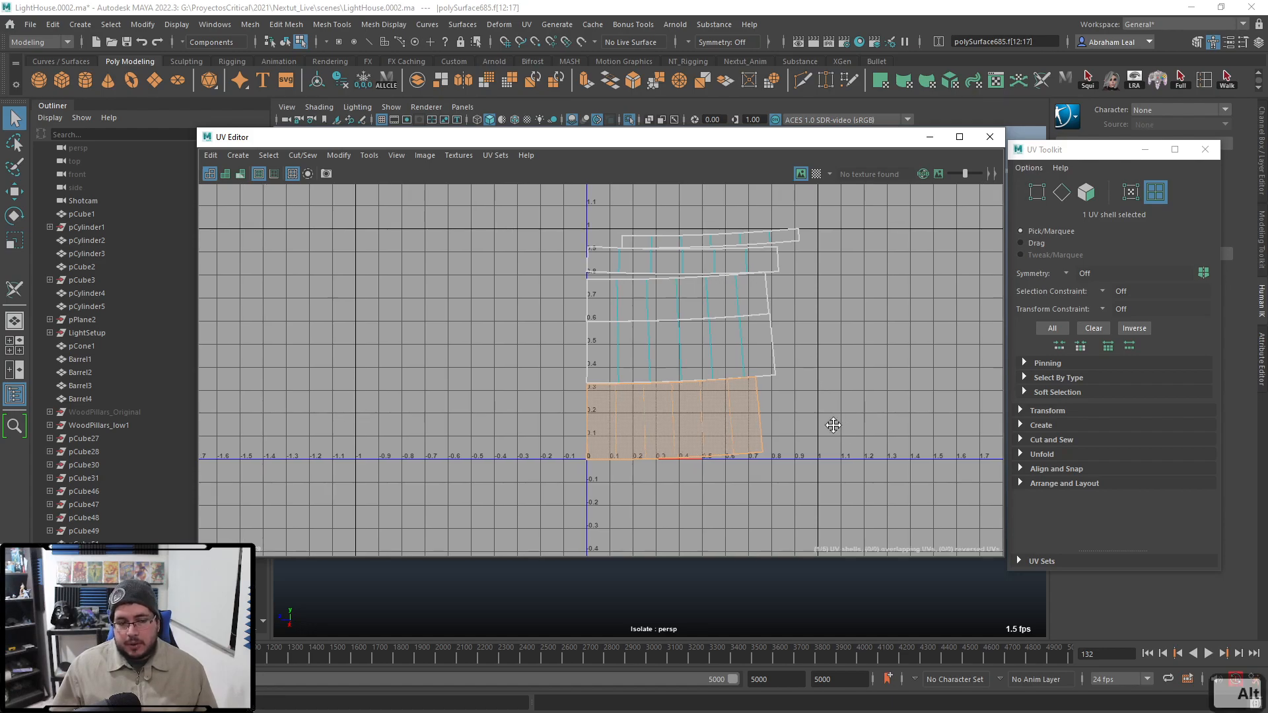
alt+middle_drag(844, 431, 798, 408)
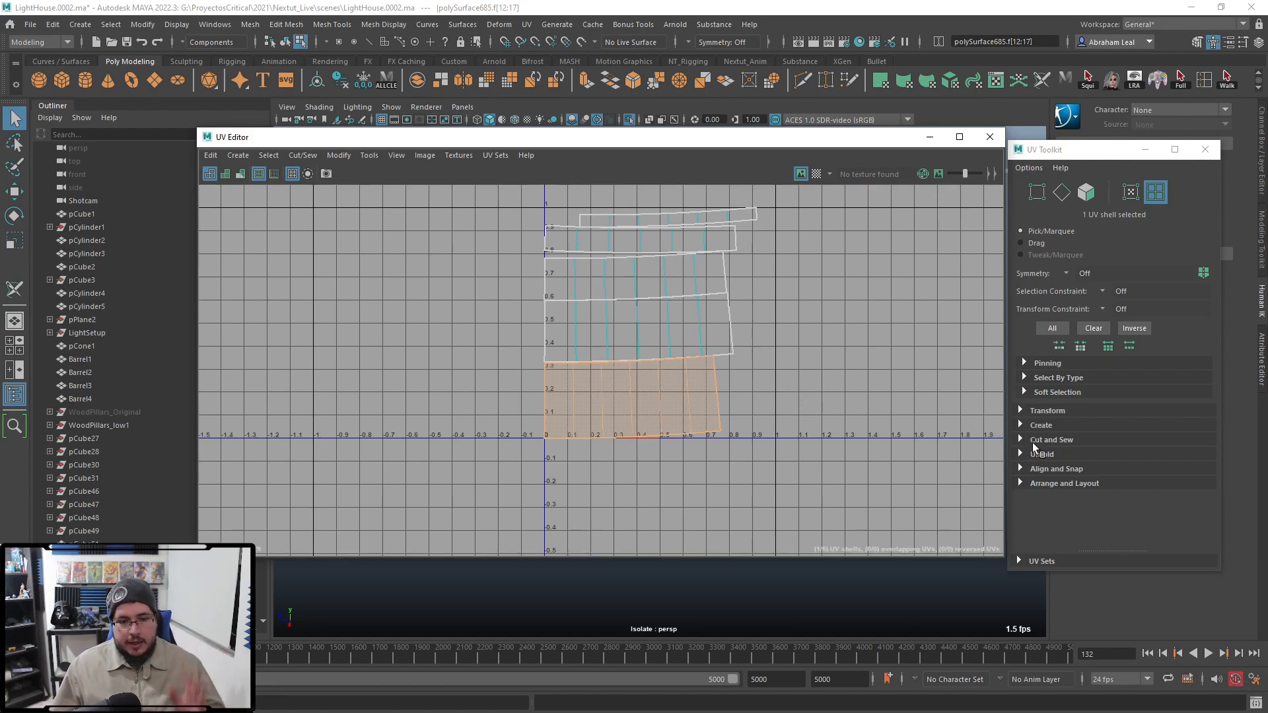
Step: Look through the UV Toolkit's transform, create, align and layout options for a way to straighten the shells
click(1025, 411)
scroll(1022, 411, down, 5)
scroll(1022, 409, down, 3)
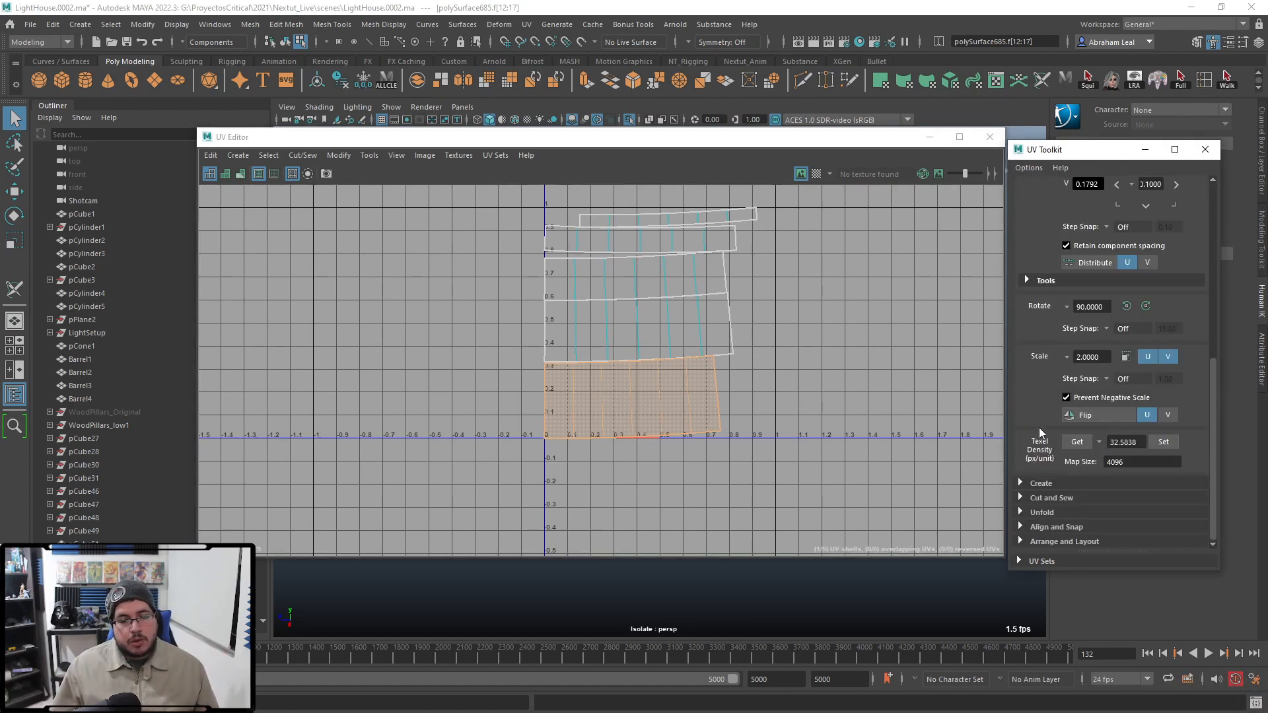
click(1024, 484)
scroll(1023, 489, down, 3)
click(1020, 527)
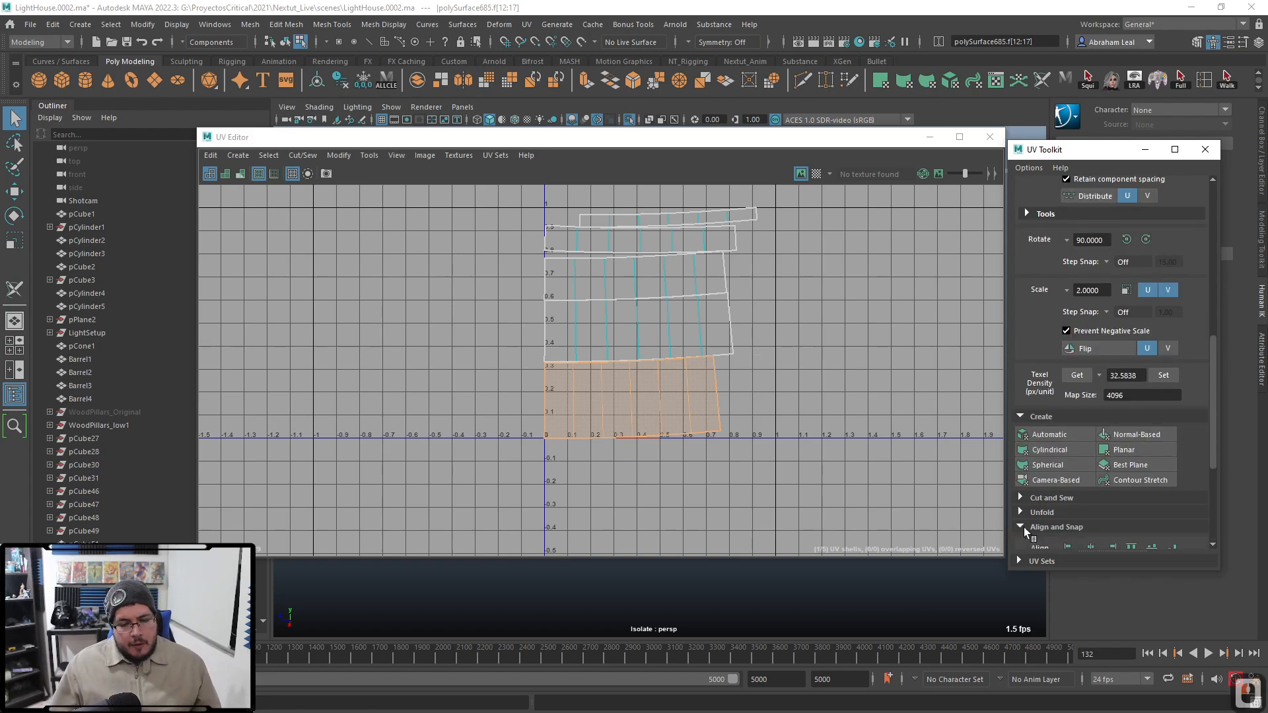
scroll(1028, 429, down, 5)
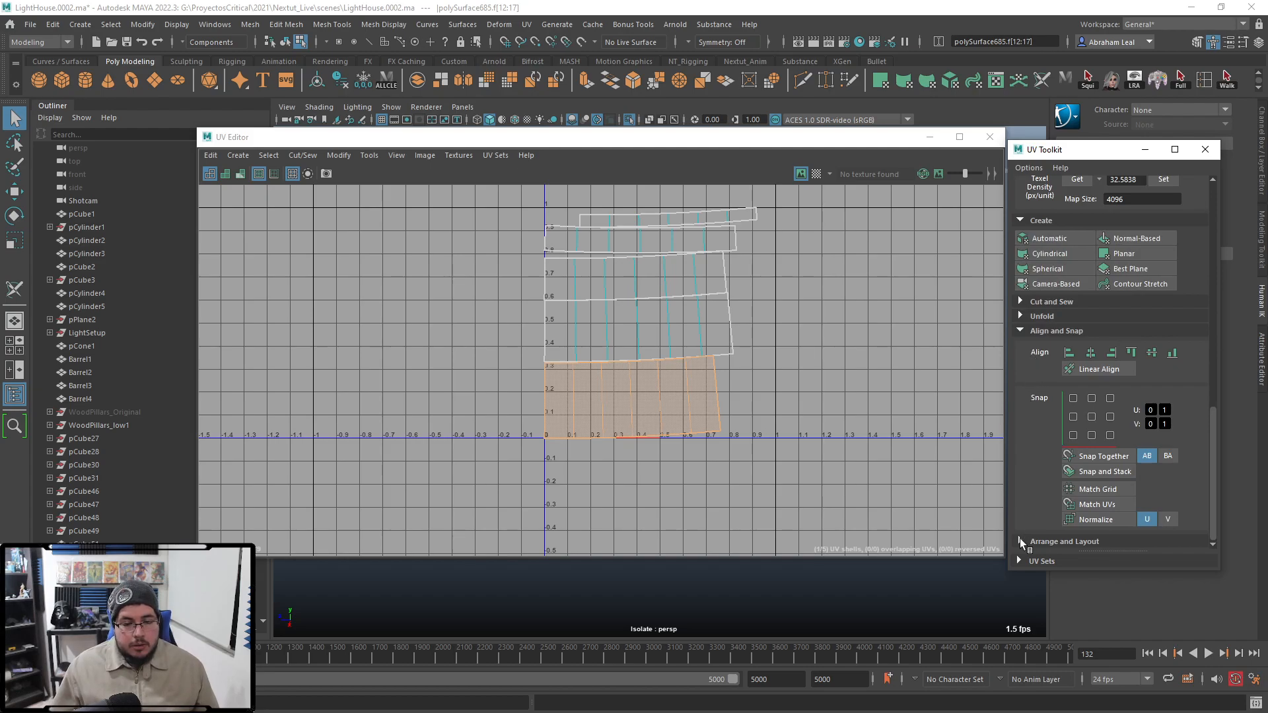
click(1021, 541)
scroll(1031, 515, down, 5)
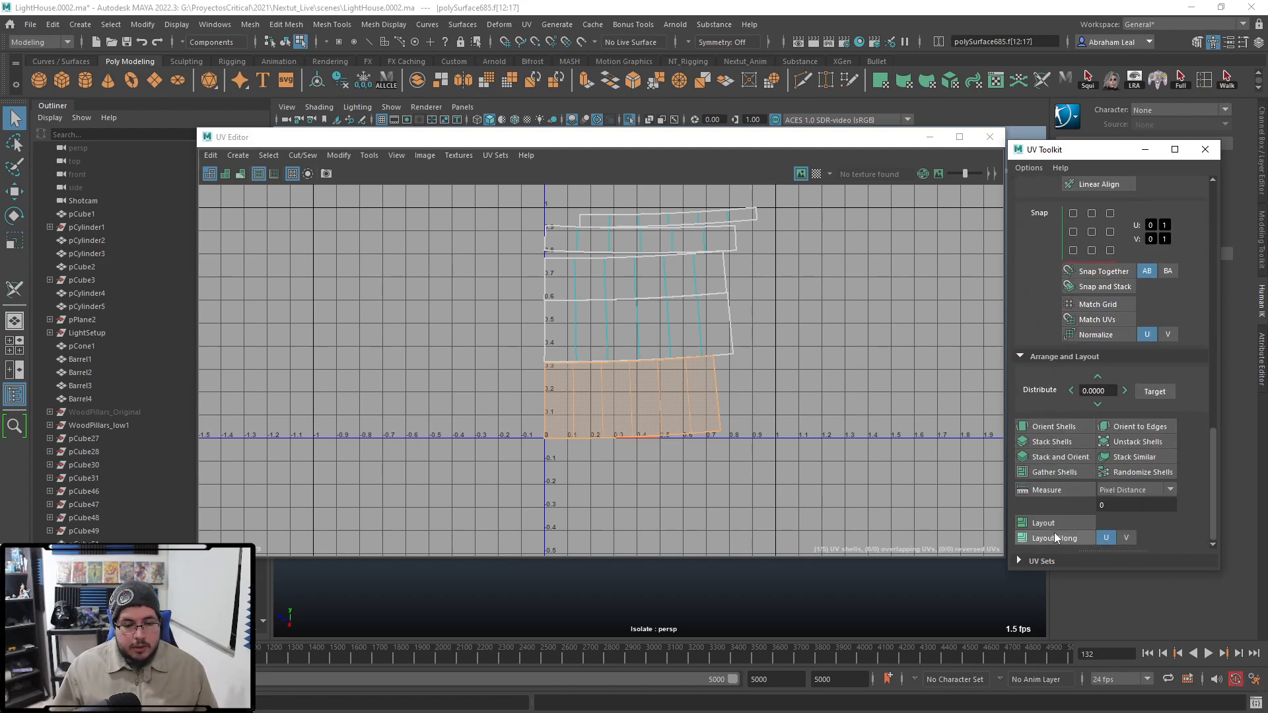
scroll(1095, 437, up, 8)
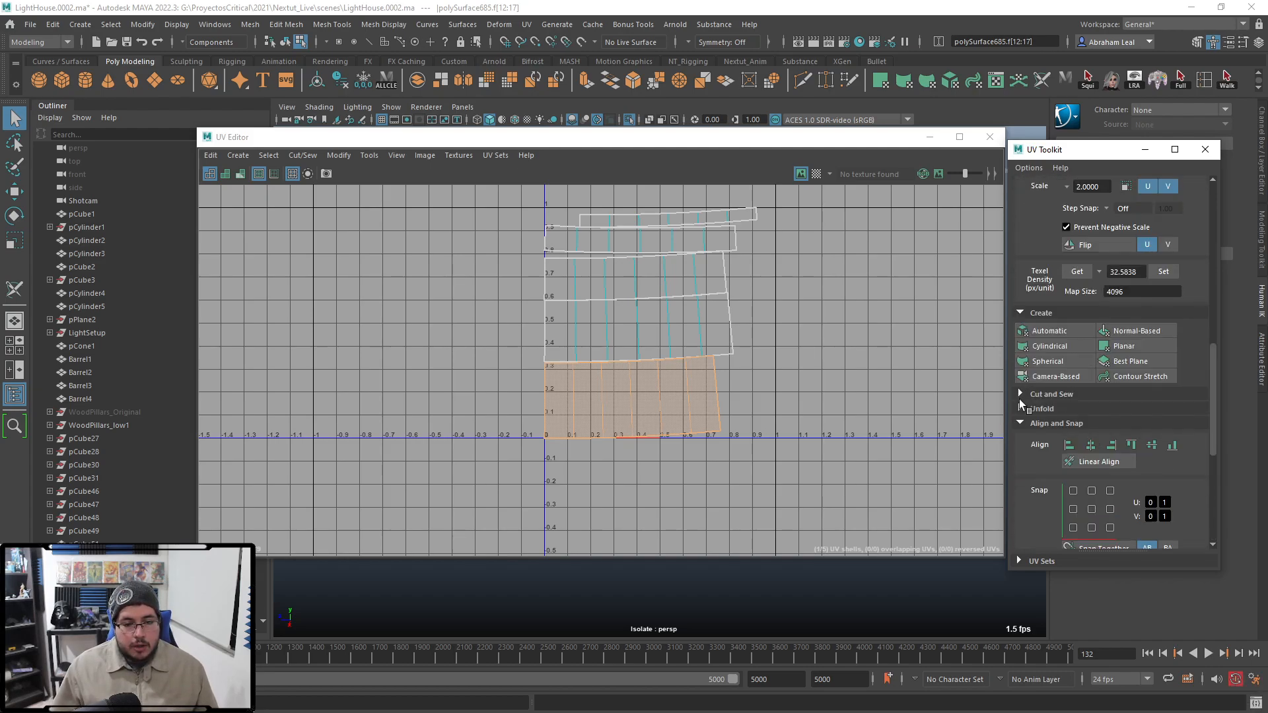
Step: Straighten all the wall UV shells in U and V with a 30 degree angle tolerance
click(1021, 409)
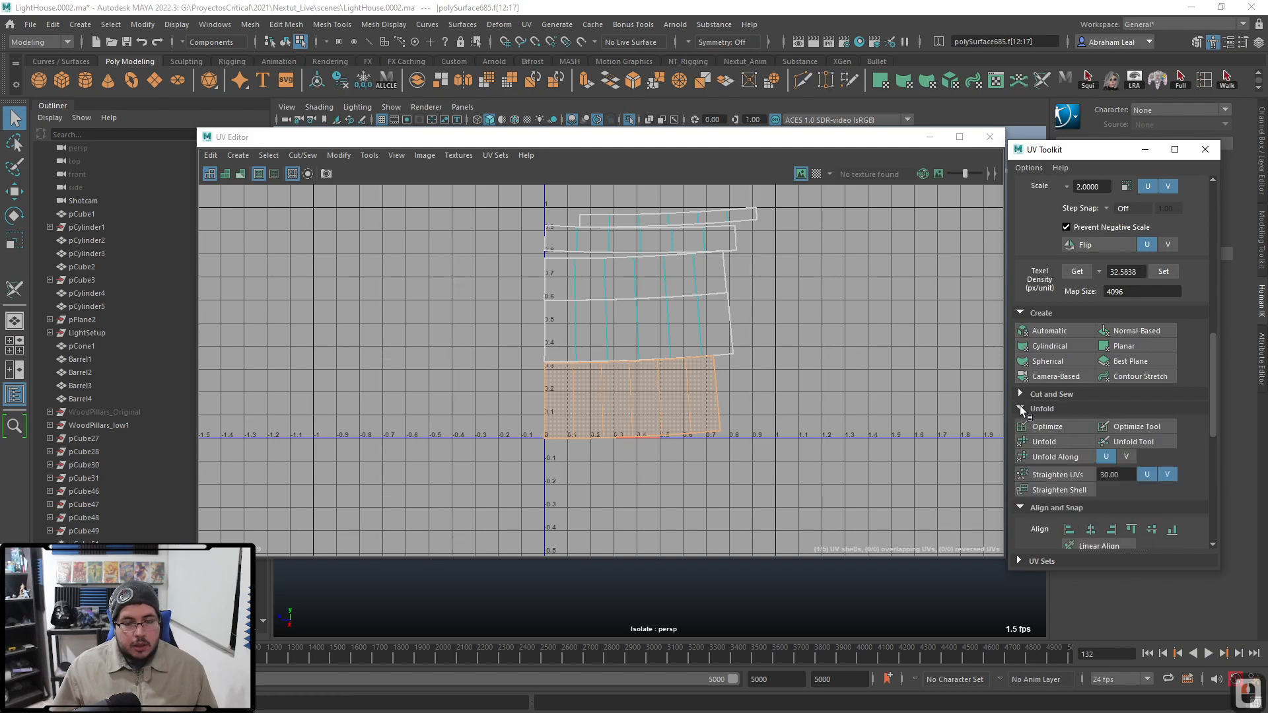
click(637, 327)
click(623, 375)
scroll(785, 240, down, 1)
drag(786, 203, 636, 409)
click(1042, 474)
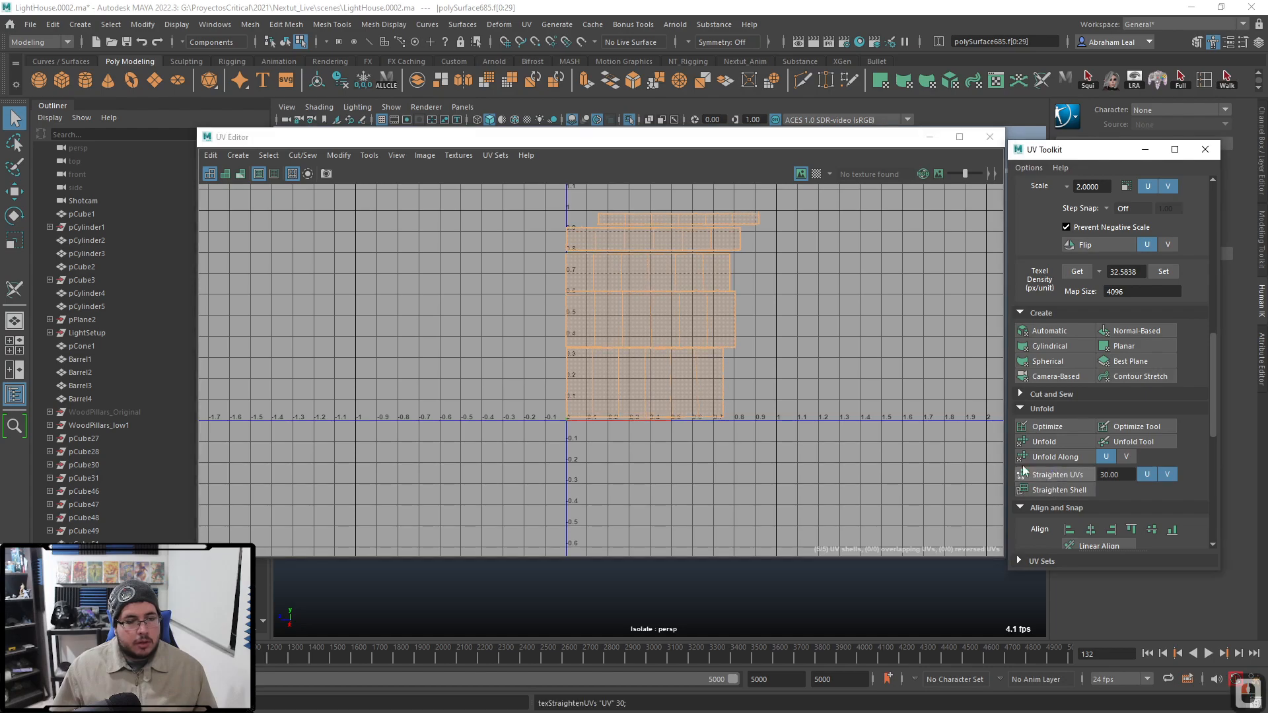
Step: Lay out the straightened wall UV shells again and clear the selection
click(764, 308)
alt+middle_drag(778, 232, 810, 307)
scroll(810, 307, up, 1)
drag(699, 526, 699, 526)
key(ctrl+l)
click(819, 441)
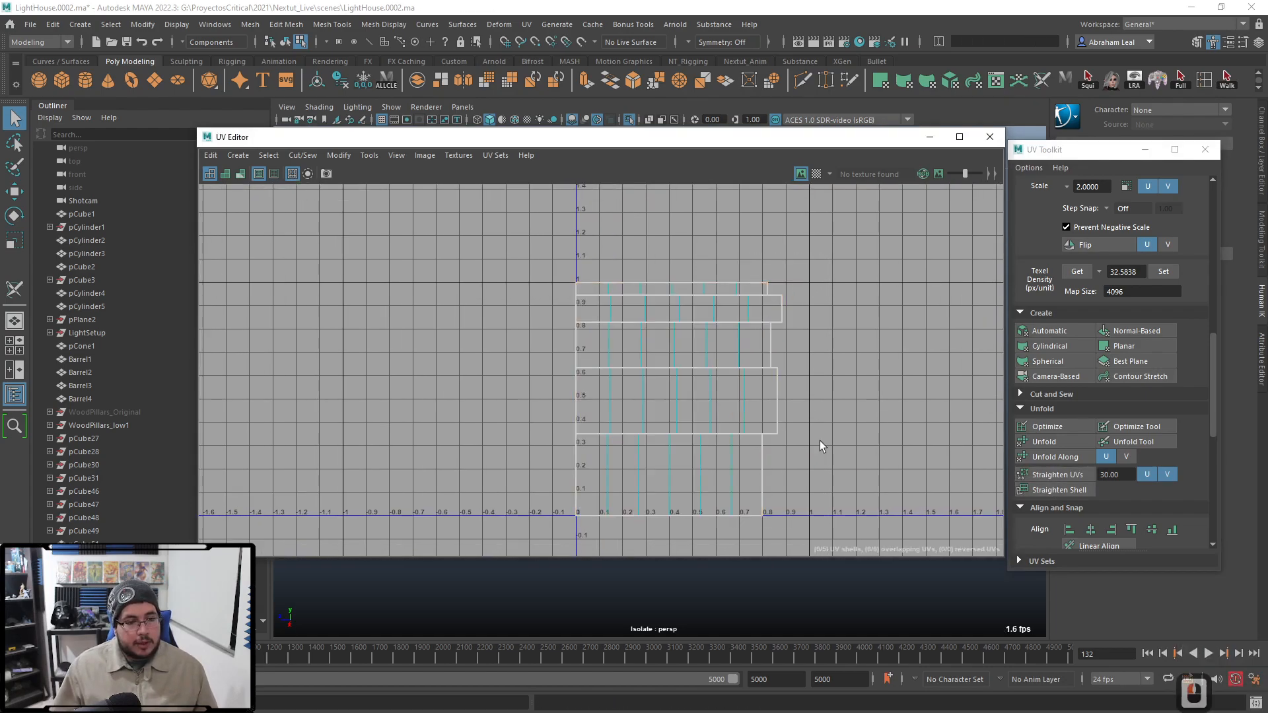
Step: Close the UV Editor and return to object mode in the viewport
scroll(786, 406, up, 6)
alt+middle_drag(791, 356, 861, 494)
scroll(861, 494, down, 1)
scroll(625, 339, down, 2)
alt+middle_drag(628, 341, 593, 255)
scroll(593, 255, down, 1)
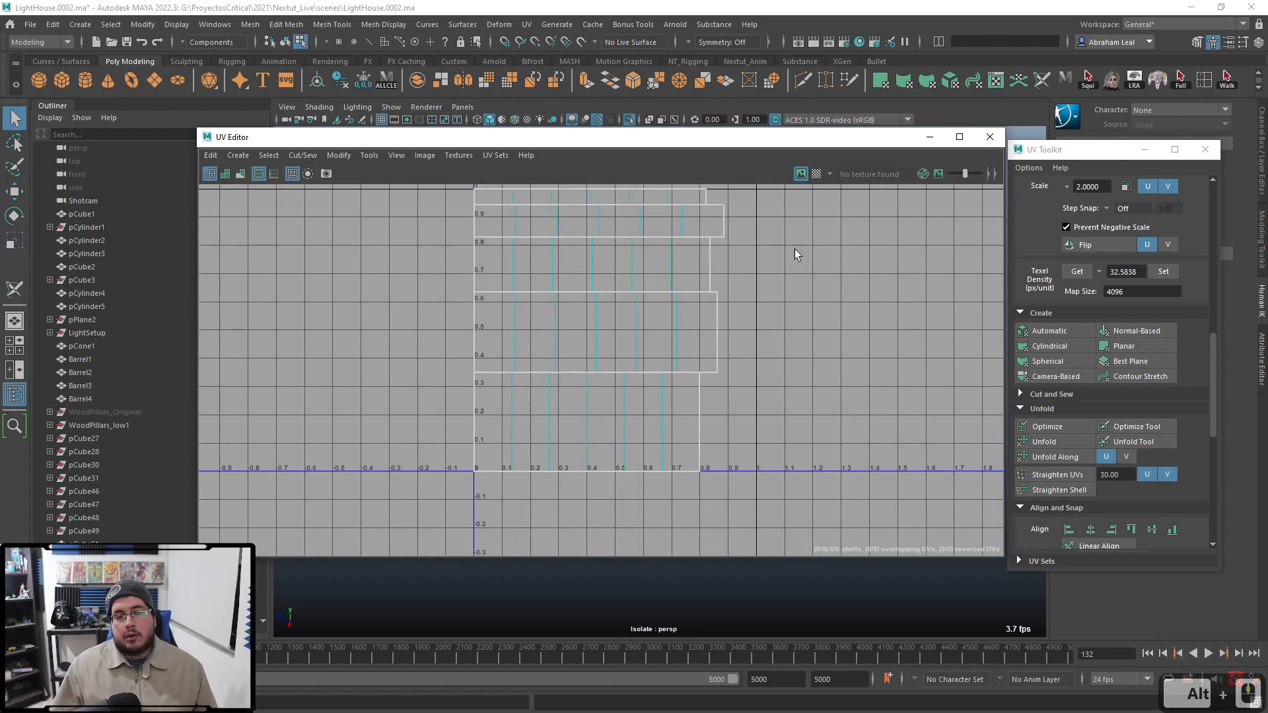
click(990, 137)
alt+right_drag(762, 291, 746, 238)
key(F8)
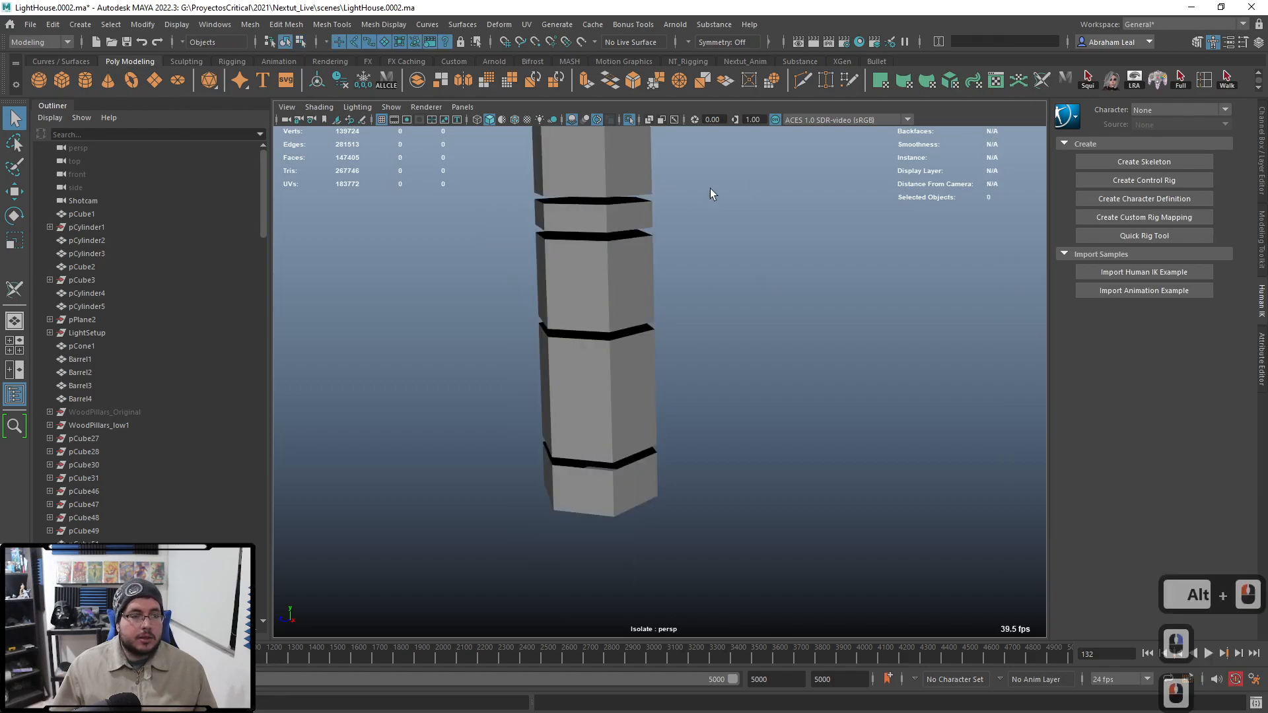
Step: Show the full scene again, select the tower's horizontal band mesh and isolate it
click(629, 119)
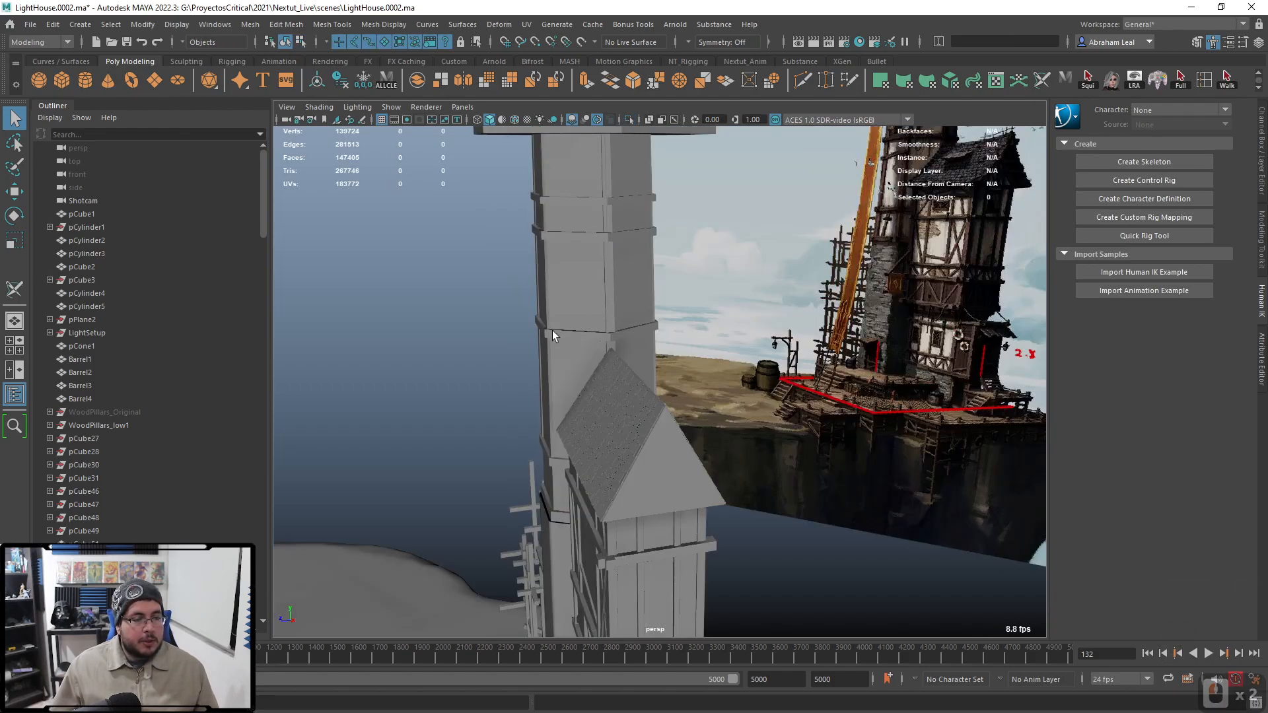
click(556, 328)
click(628, 119)
alt+drag(746, 396, 816, 433)
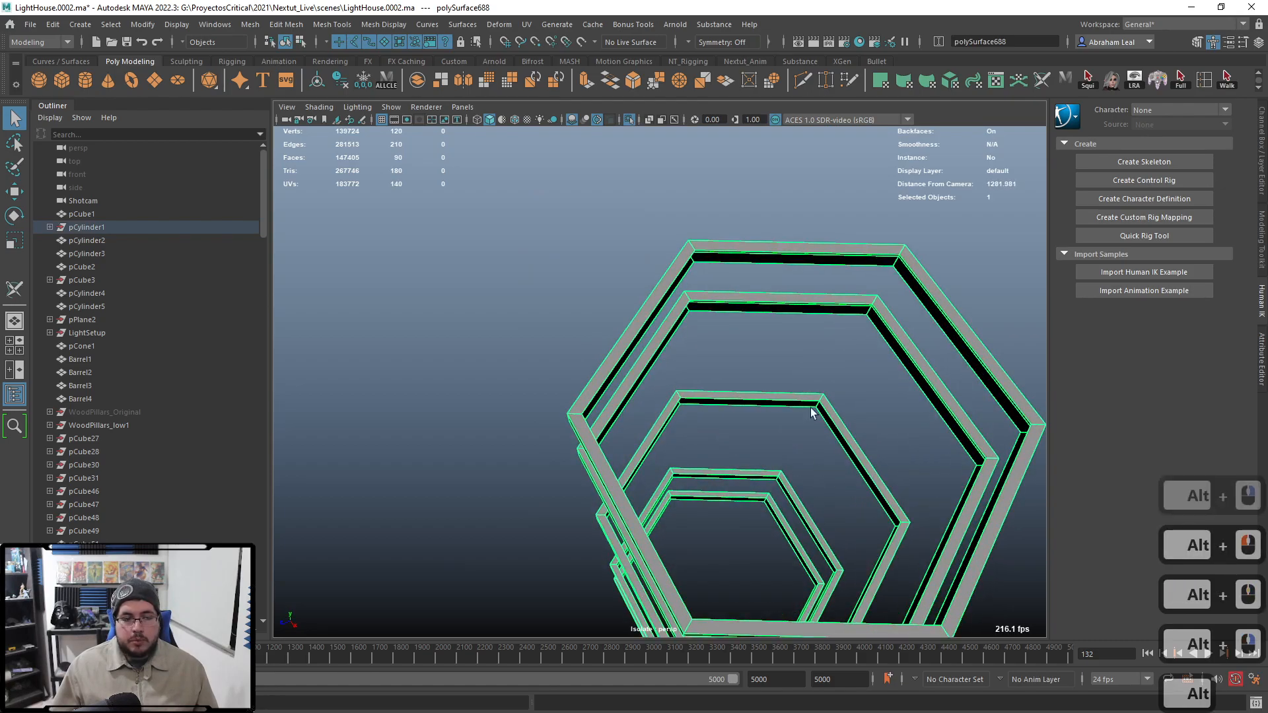
Step: Examine the inner and outer sides of the isolated horizontal bands from several angles
alt+drag(787, 349, 608, 311)
alt+right_drag(608, 311, 628, 271)
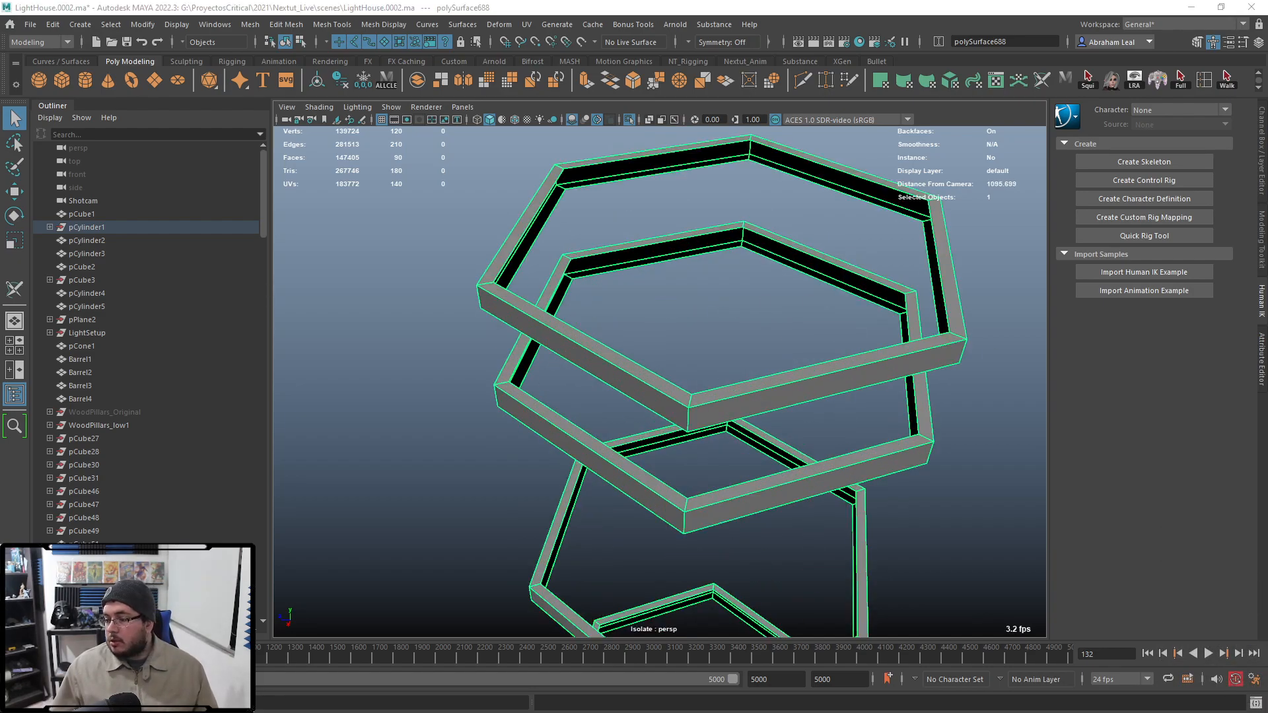
alt+drag(821, 408, 839, 411)
alt+right_drag(839, 411, 645, 410)
alt+drag(645, 410, 663, 461)
alt+right_drag(662, 461, 691, 401)
alt+middle_drag(690, 401, 707, 485)
alt+right_drag(667, 433, 711, 430)
alt+drag(711, 430, 713, 343)
alt+right_drag(714, 343, 719, 461)
alt+right_drag(603, 248, 592, 244)
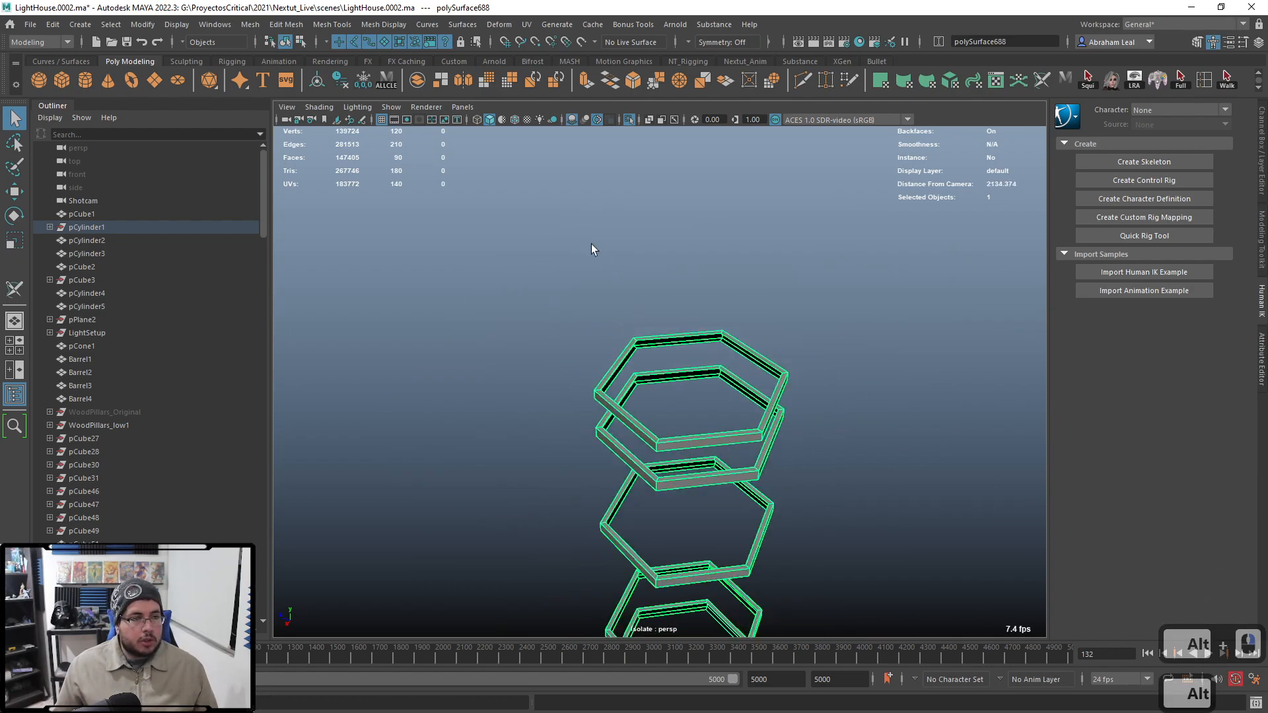
Step: Apply a planar UV projection from the camera to the band mesh, keeping the image width/height ratio
click(526, 24)
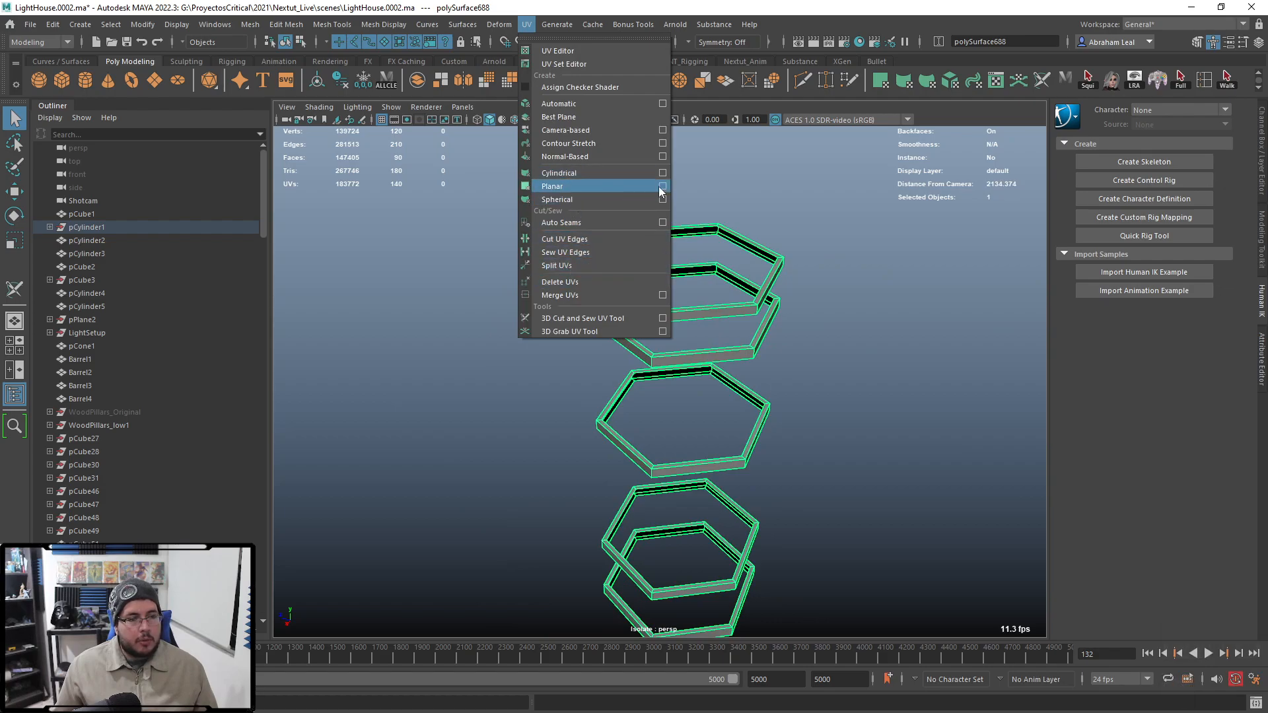
click(662, 187)
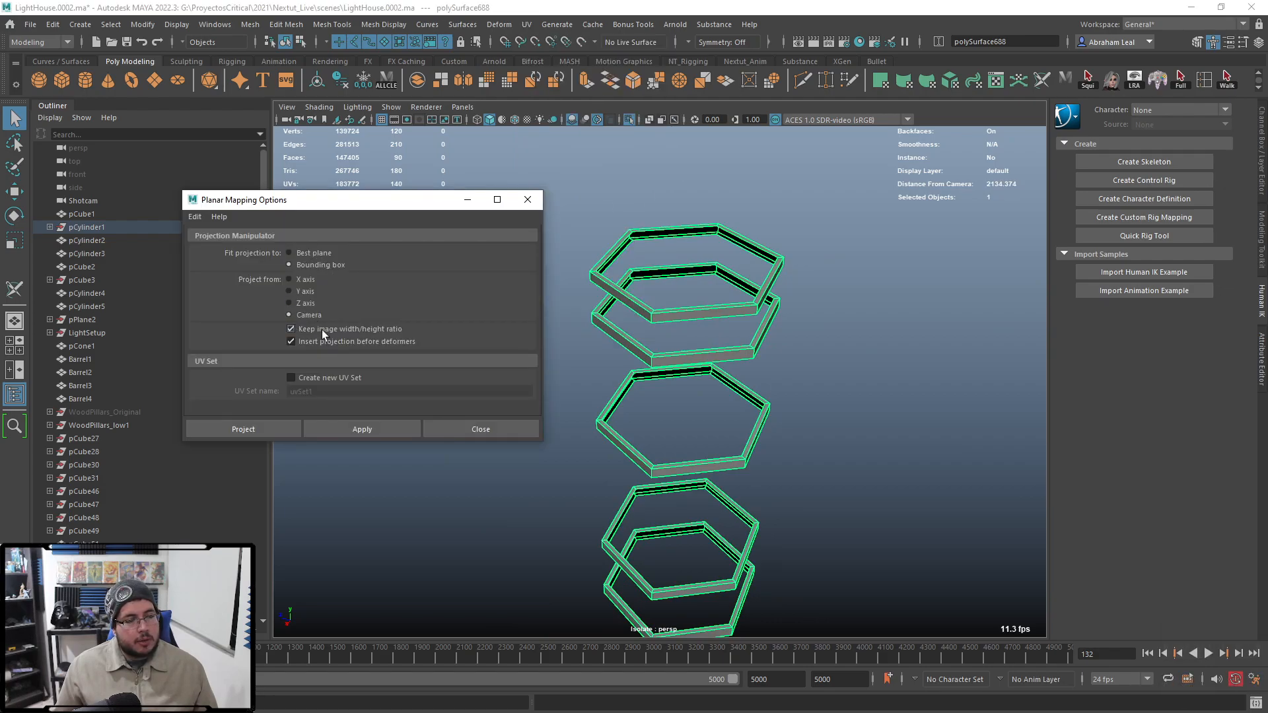
click(362, 430)
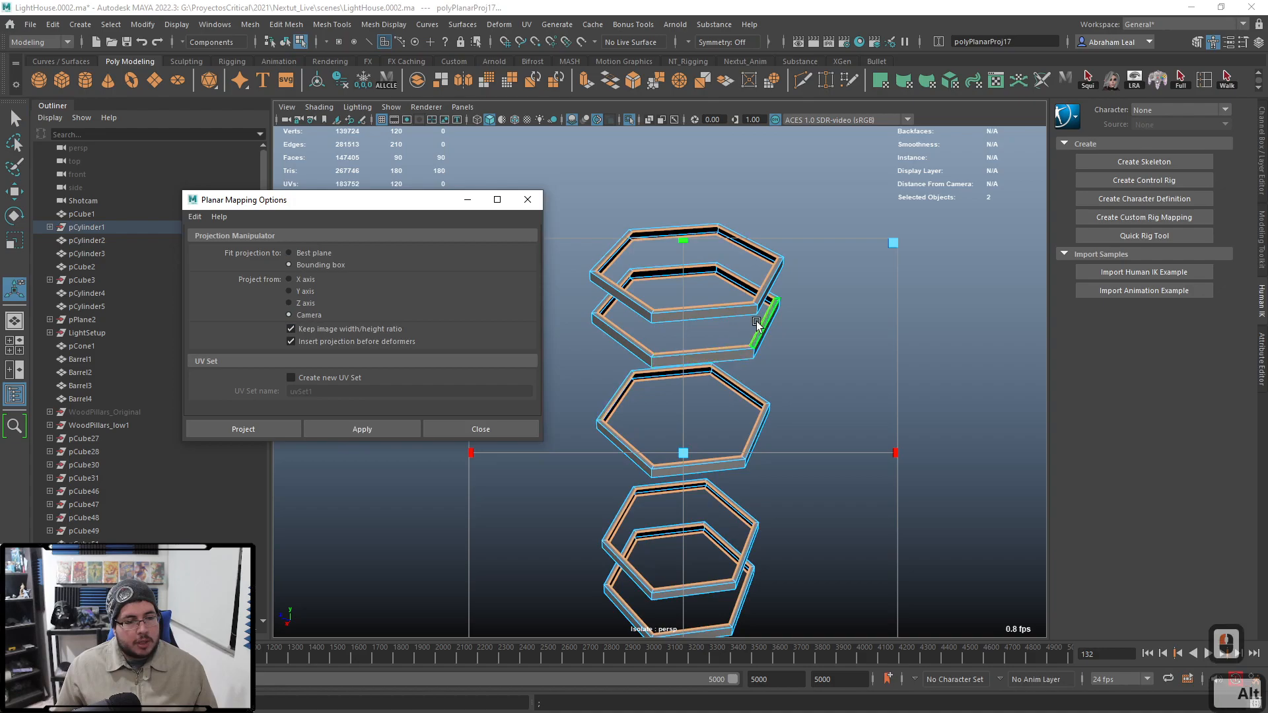
Step: Reselect the whole band mesh, switch to edges and select the vertical corner edges around the topmost band
alt+drag(614, 284, 651, 269)
click(732, 215)
alt+right_drag(732, 215, 691, 305)
click(691, 300)
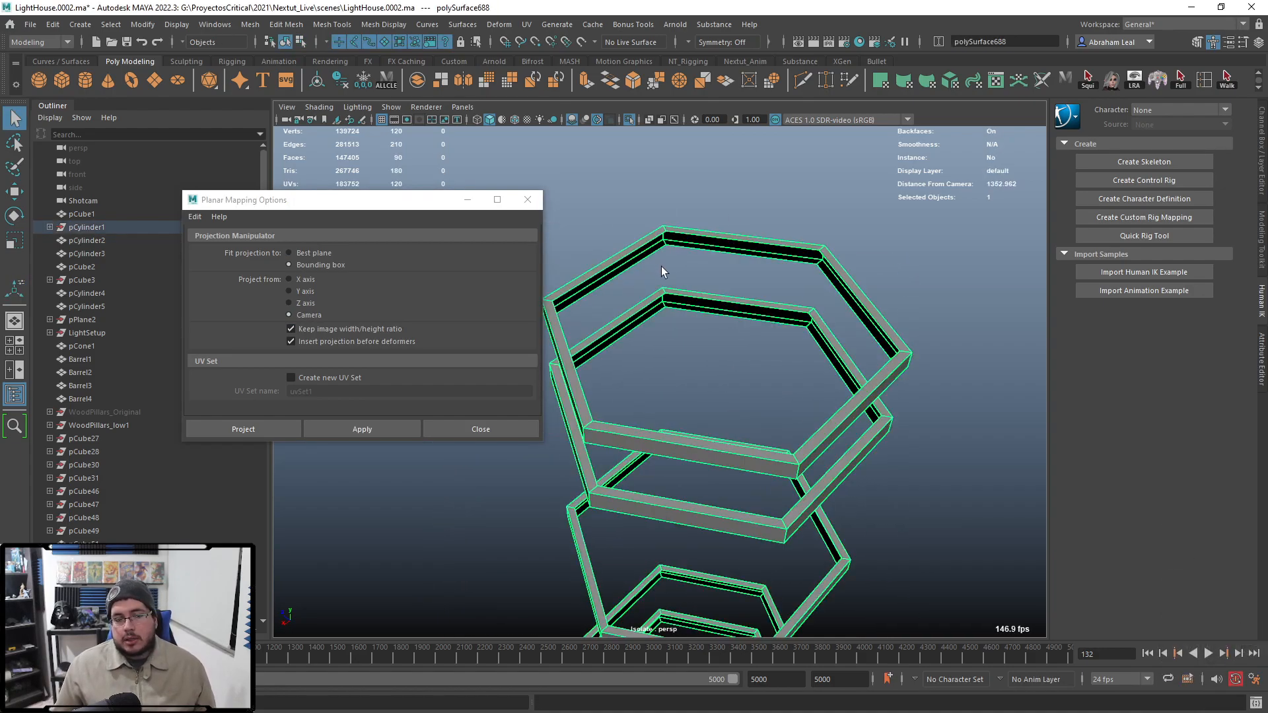
alt+middle_drag(679, 285, 705, 350)
alt+right_drag(704, 350, 691, 267)
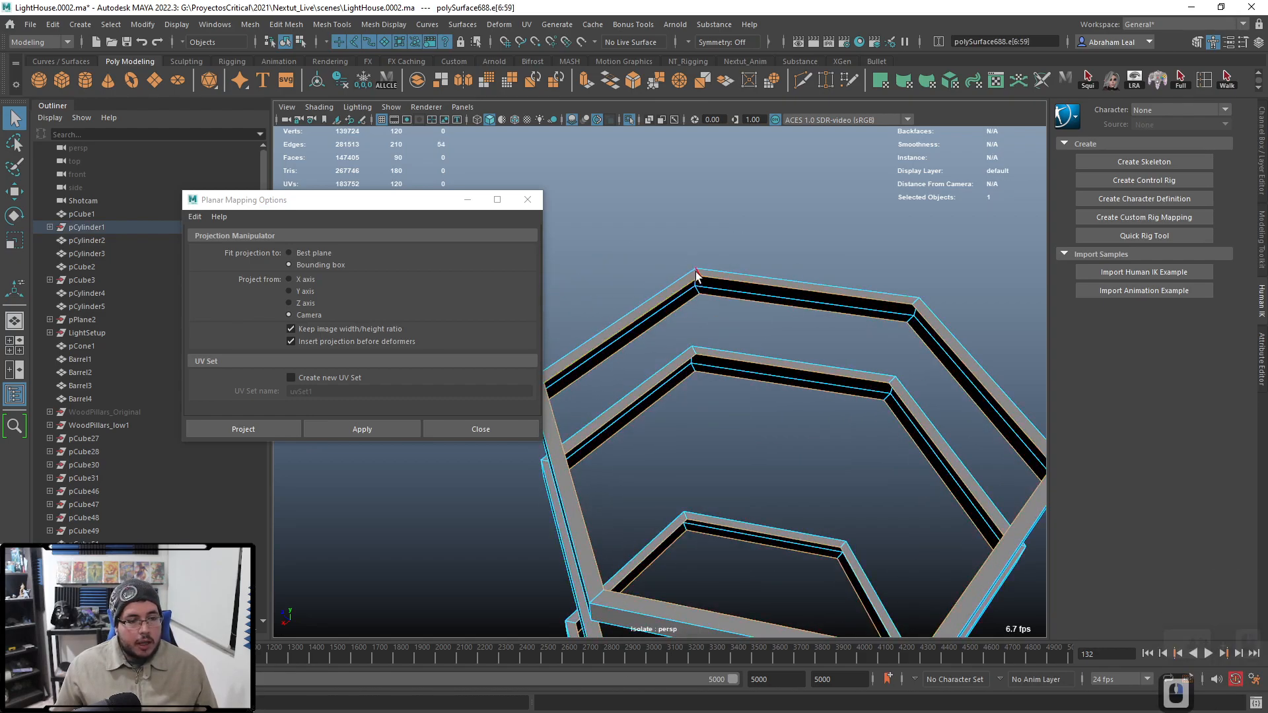
shift+double_click(917, 302)
alt+middle_drag(919, 383, 774, 277)
shift+double_click(856, 322)
alt+middle_drag(711, 461, 809, 406)
shift+double_click(806, 409)
alt+middle_drag(588, 373, 799, 424)
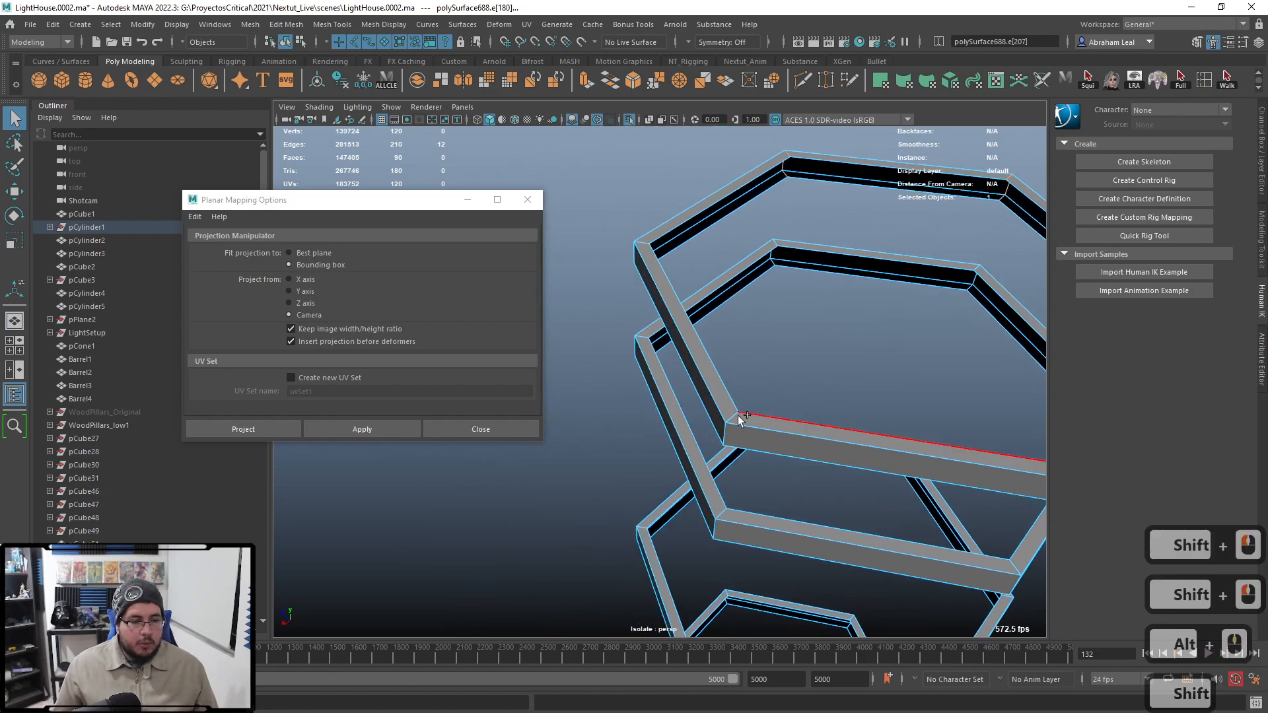
shift+double_click(731, 419)
shift+double_click(645, 244)
Step: Add the corner edges all around the second band from the top to the edge selection
alt+middle_drag(700, 470, 693, 289)
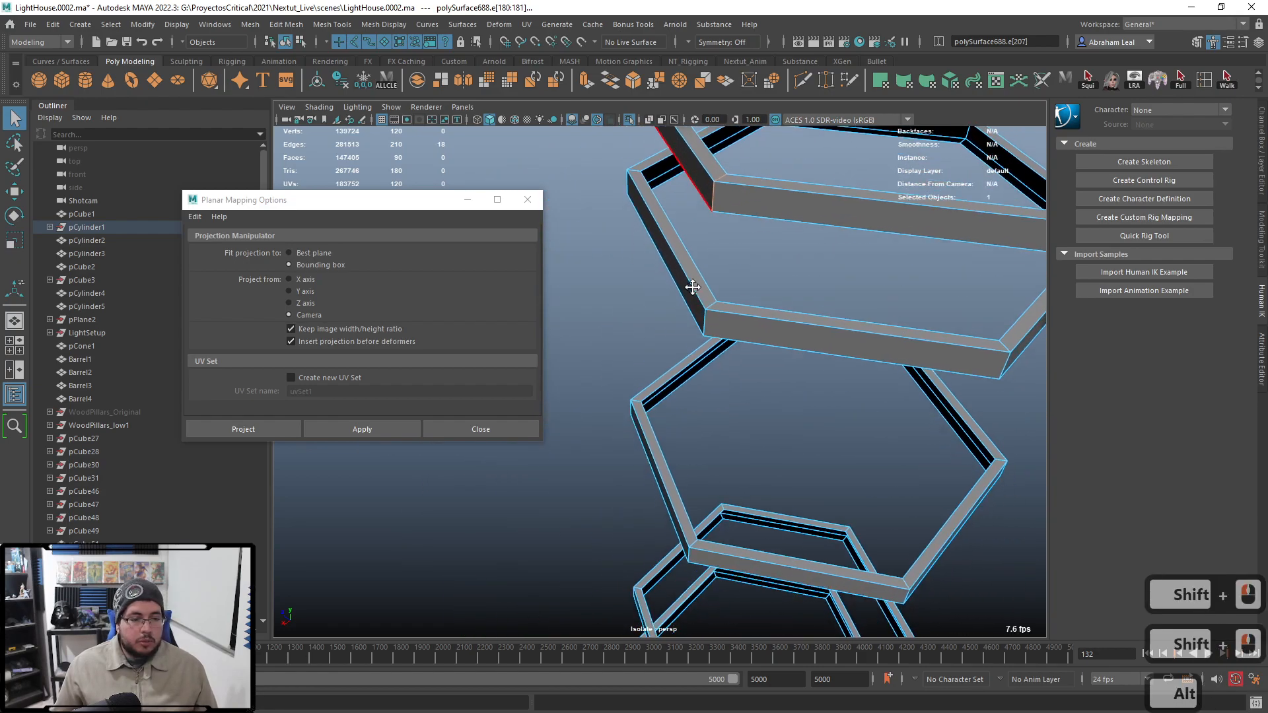
alt+right_drag(694, 288, 731, 281)
shift+double_click(730, 263)
alt+middle_drag(954, 310, 766, 327)
alt+right_drag(766, 327, 733, 325)
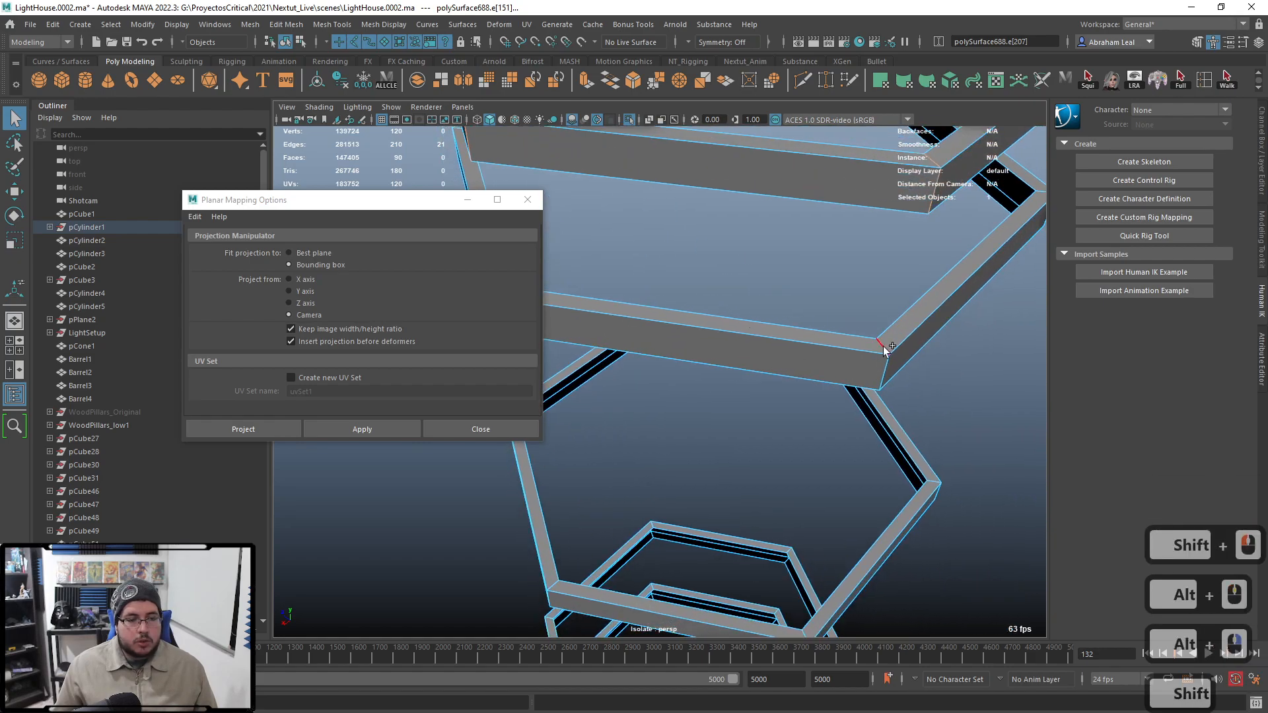
shift+double_click(884, 347)
alt+right_drag(938, 345, 885, 350)
alt+drag(885, 350, 695, 411)
shift+double_click(693, 356)
alt+right_drag(695, 411, 705, 347)
shift+double_click(712, 379)
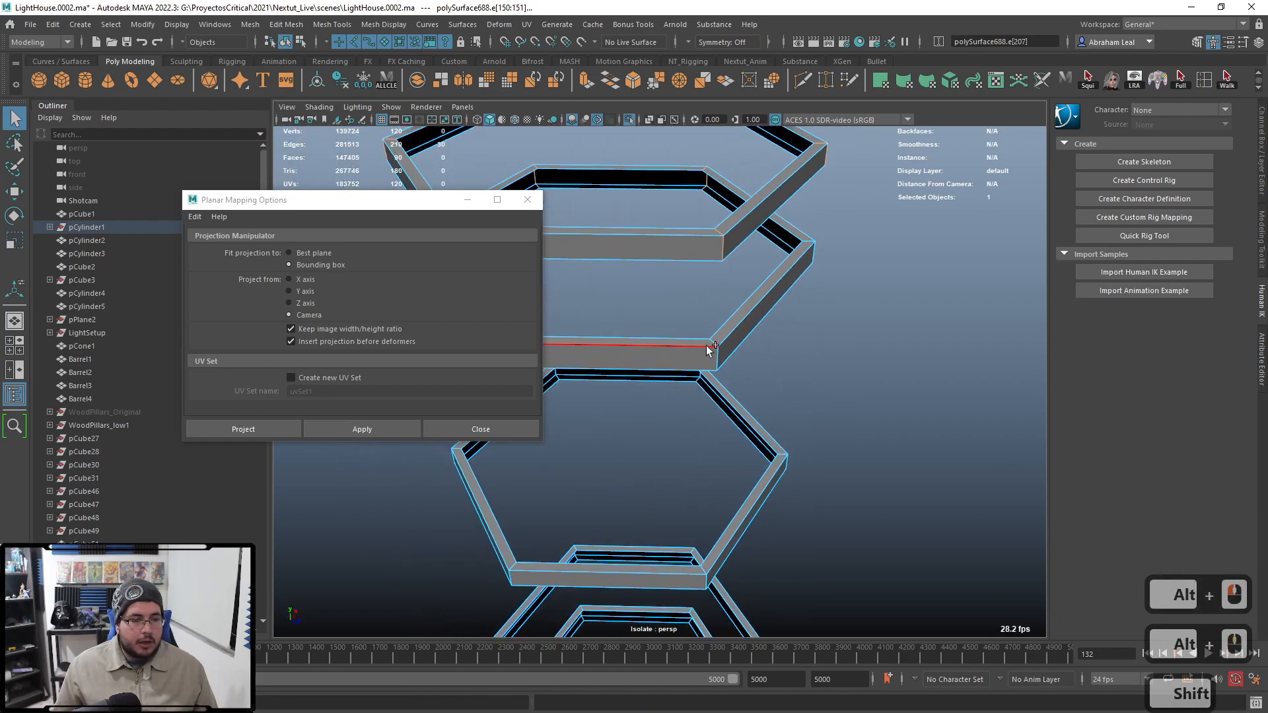
shift+double_click(710, 343)
shift+double_click(807, 242)
Step: Add all corner edges of the middle band to the edge selection
alt+middle_drag(778, 424, 794, 328)
alt+right_drag(794, 328, 830, 367)
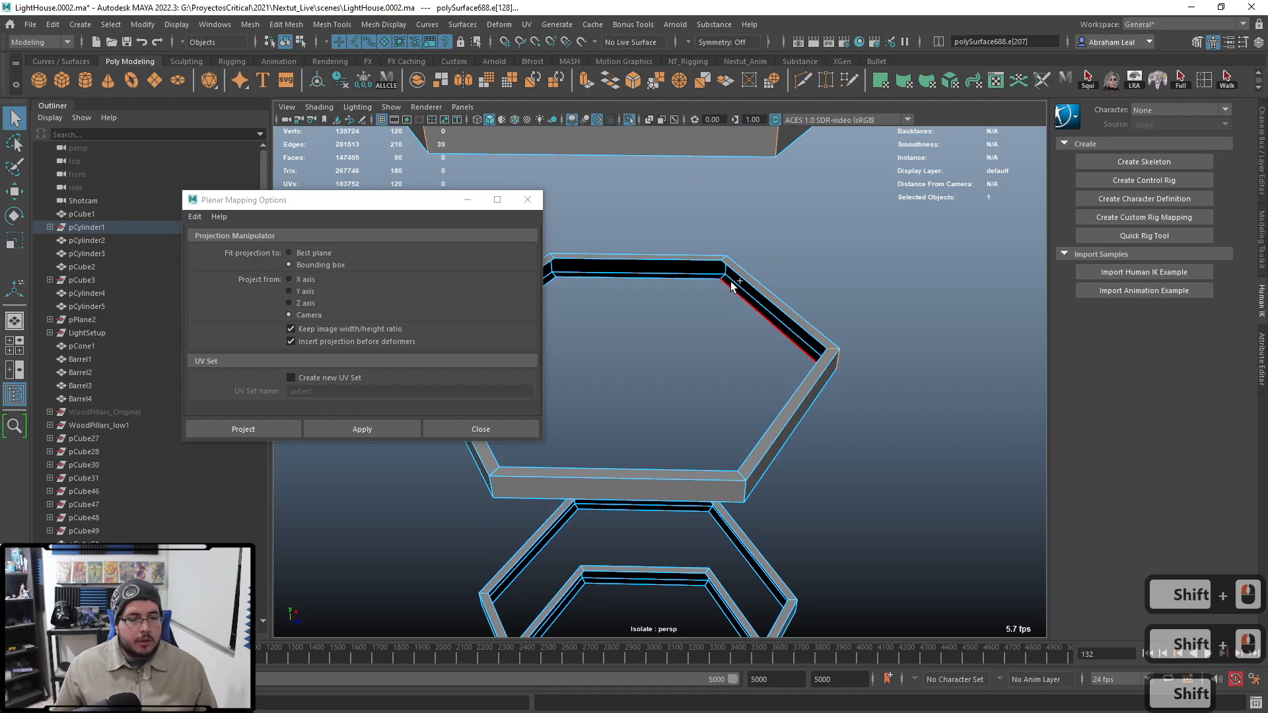
shift+double_click(724, 258)
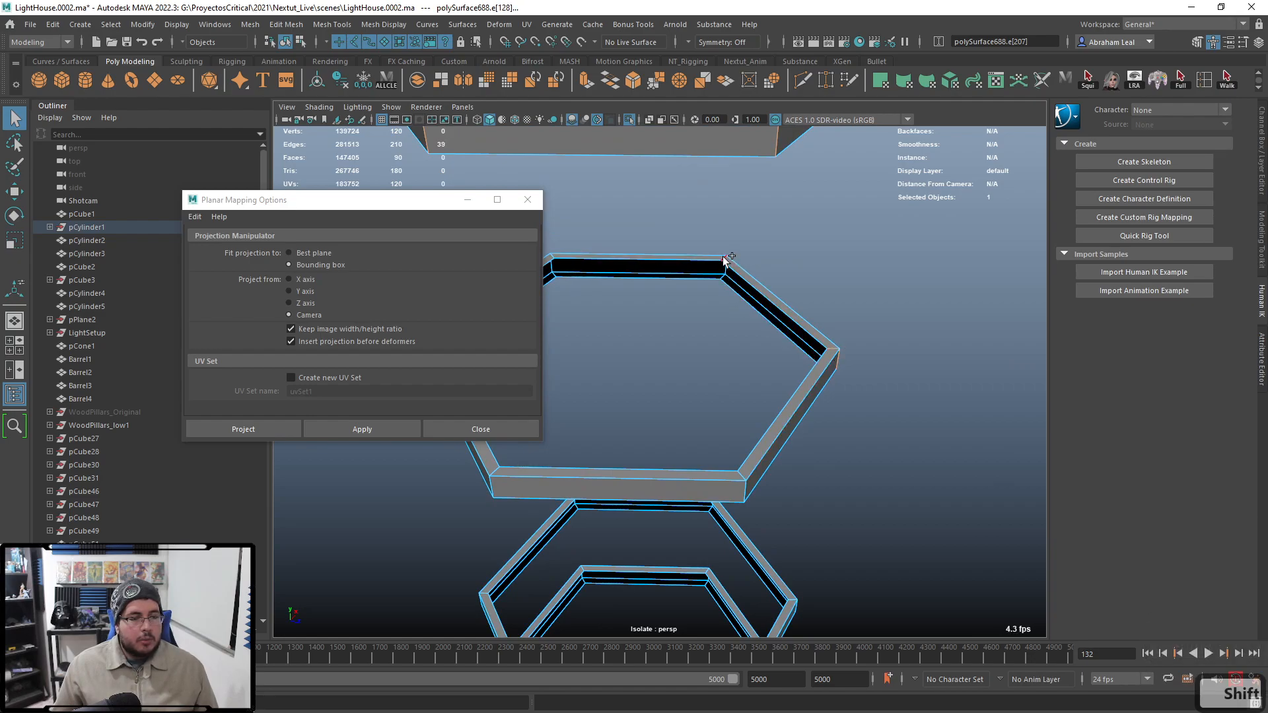
alt+middle_drag(739, 329, 823, 262)
shift+double_click(846, 396)
alt+middle_drag(837, 384, 984, 380)
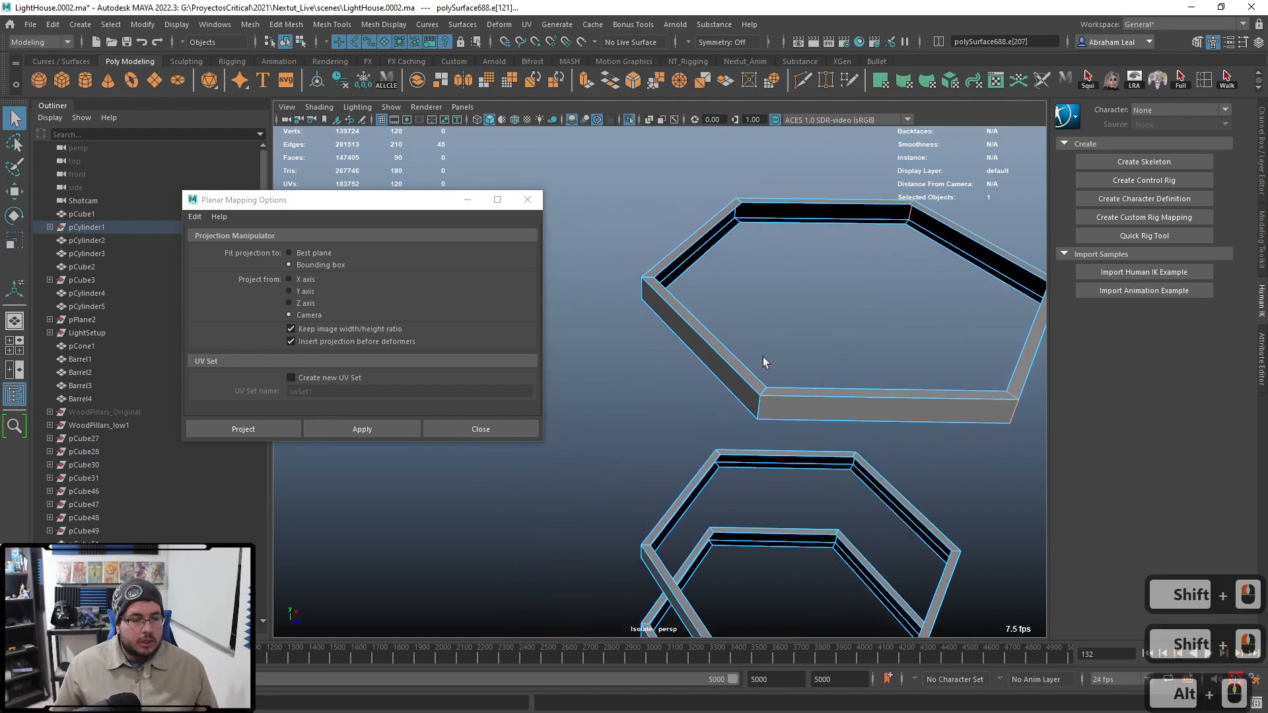
shift+double_click(764, 394)
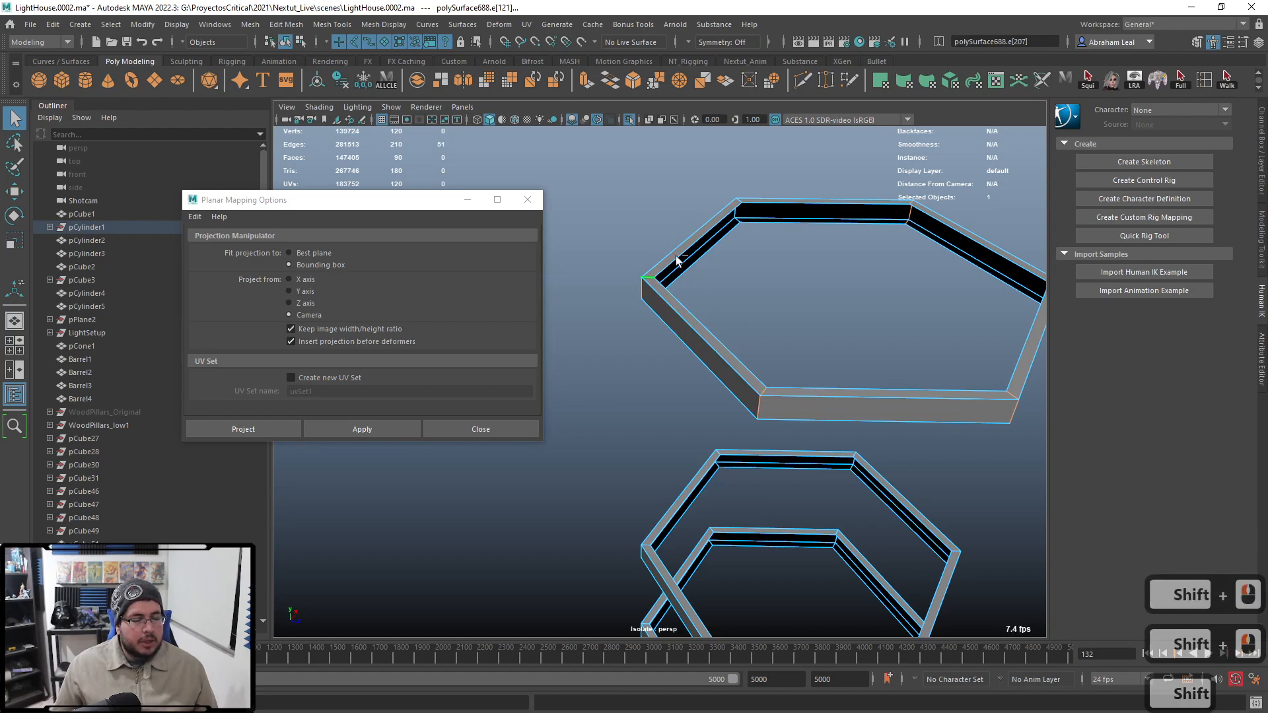
shift+double_click(739, 202)
alt+middle_drag(738, 203, 734, 410)
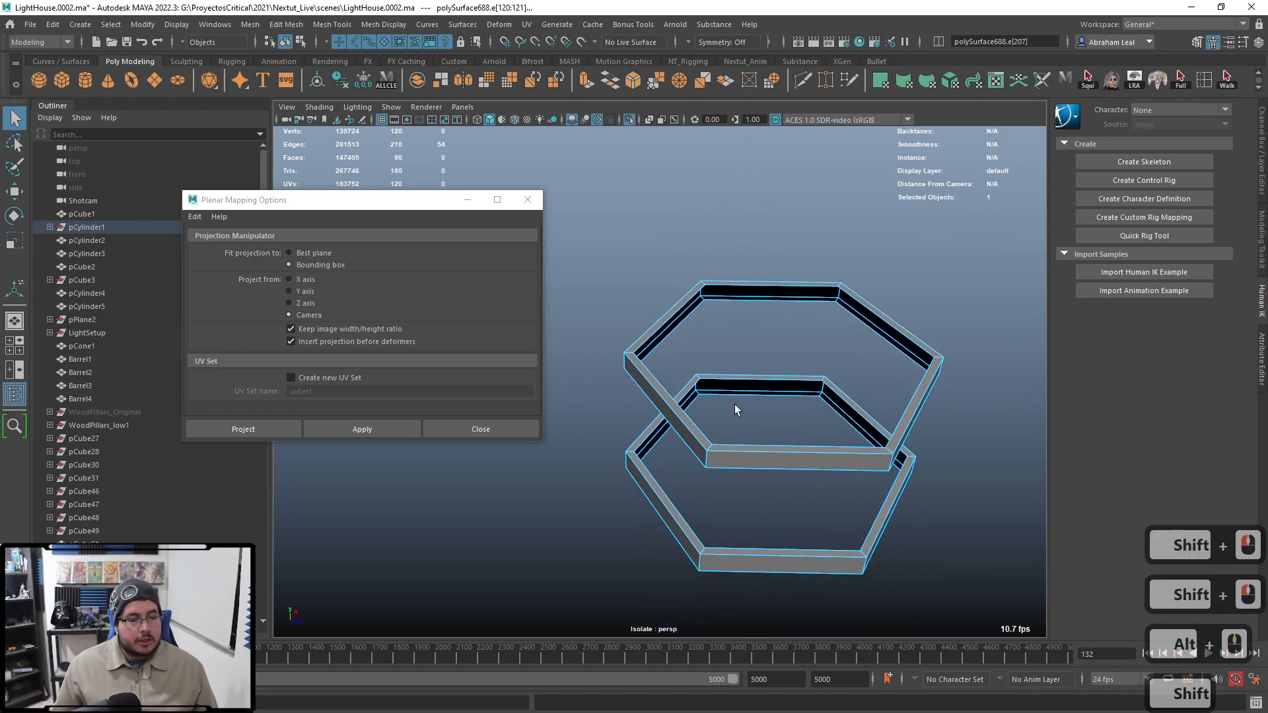
Step: Extend the edge selection with the corner edges around the fourth band from the top
shift+double_click(707, 463)
alt+drag(893, 463, 819, 395)
alt+middle_drag(819, 395, 636, 326)
shift+double_click(767, 431)
alt+drag(766, 431, 795, 469)
alt+middle_drag(795, 468, 788, 419)
shift+double_click(778, 454)
alt+drag(778, 454, 704, 364)
shift+double_click(685, 352)
alt+drag(792, 397, 814, 442)
shift+double_click(809, 373)
shift+double_click(814, 443)
shift+double_click(636, 505)
Step: Add the remaining corner edges of the lowest band and cut the UVs along all selected edges
alt+drag(635, 505, 979, 398)
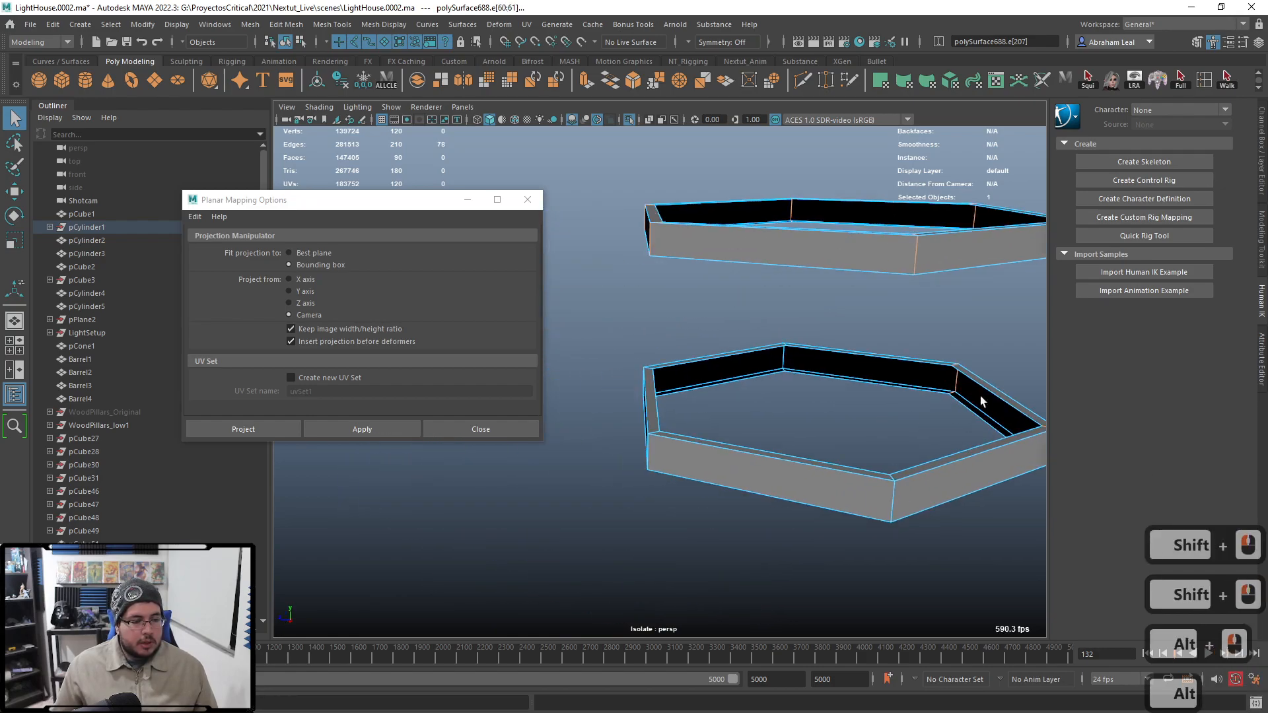
alt+drag(652, 377, 786, 380)
shift+double_click(731, 442)
alt+middle_drag(786, 380, 957, 417)
shift+double_click(819, 488)
alt+drag(822, 486, 639, 446)
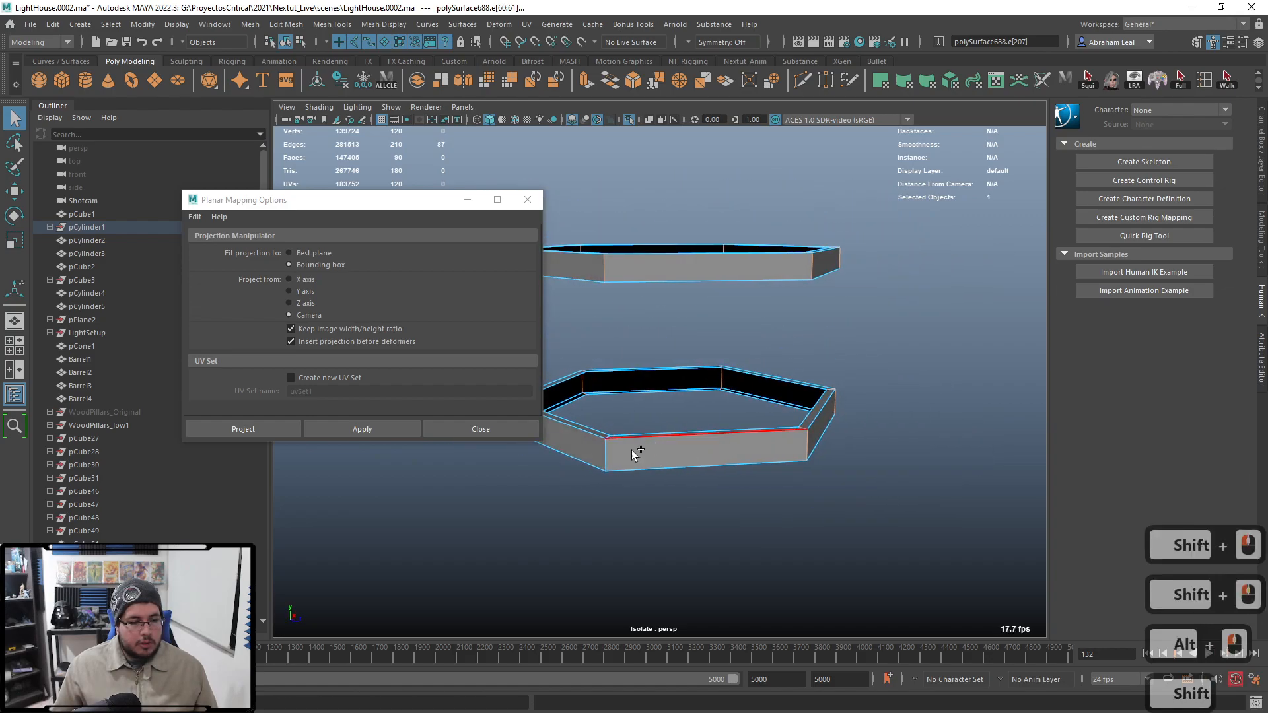
click(526, 25)
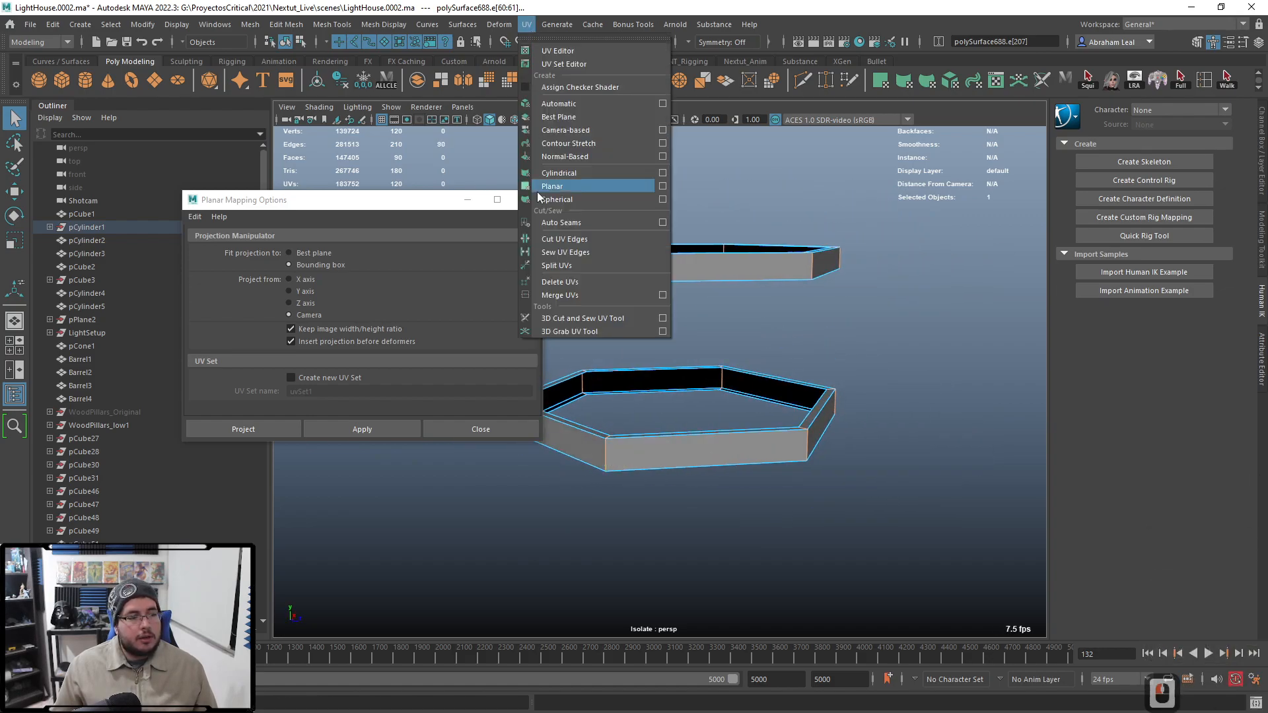
click(561, 240)
Step: Return the band mesh to object mode and select it as a whole
alt+drag(825, 344, 685, 225)
right_drag(807, 142, 807, 169)
double_click(694, 200)
right_drag(687, 176, 750, 175)
click(758, 208)
scroll(761, 214, down, 2)
alt+middle_drag(762, 215, 769, 287)
right_drag(707, 219, 771, 202)
double_click(718, 307)
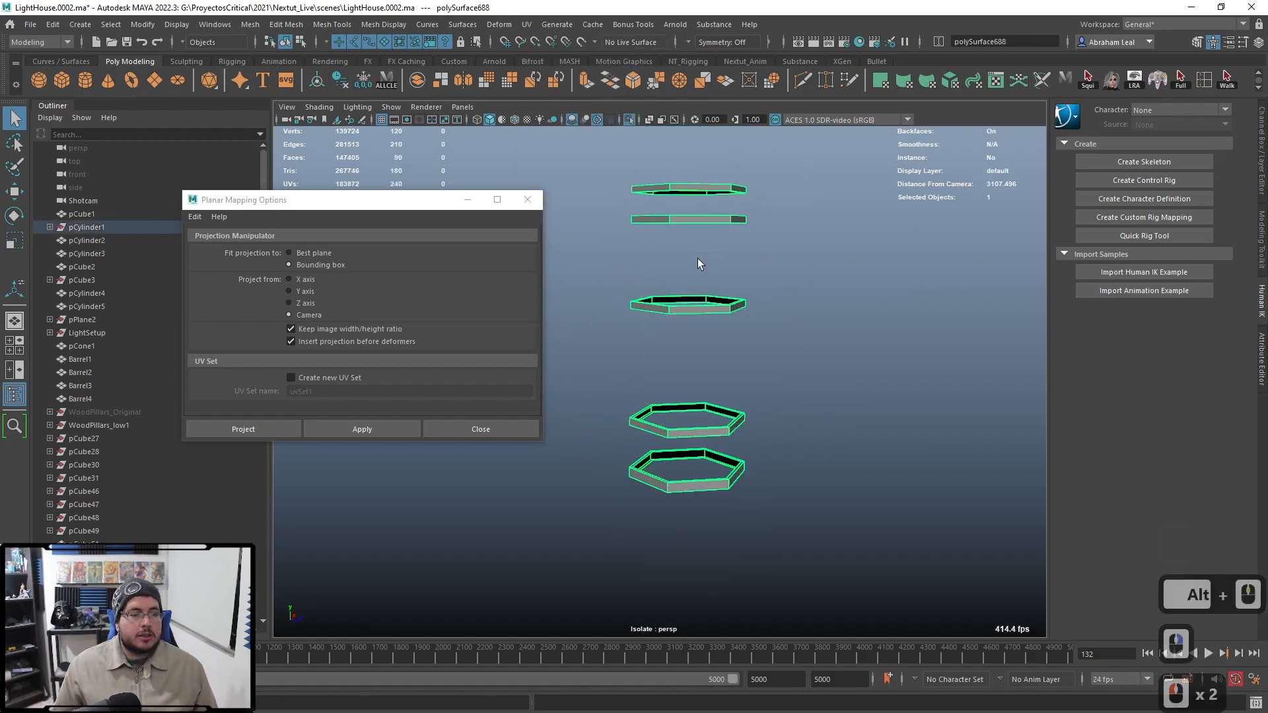
Step: Unfold all of the band mesh's UVs in the UV Editor and lay out the resulting shells
click(526, 24)
click(555, 50)
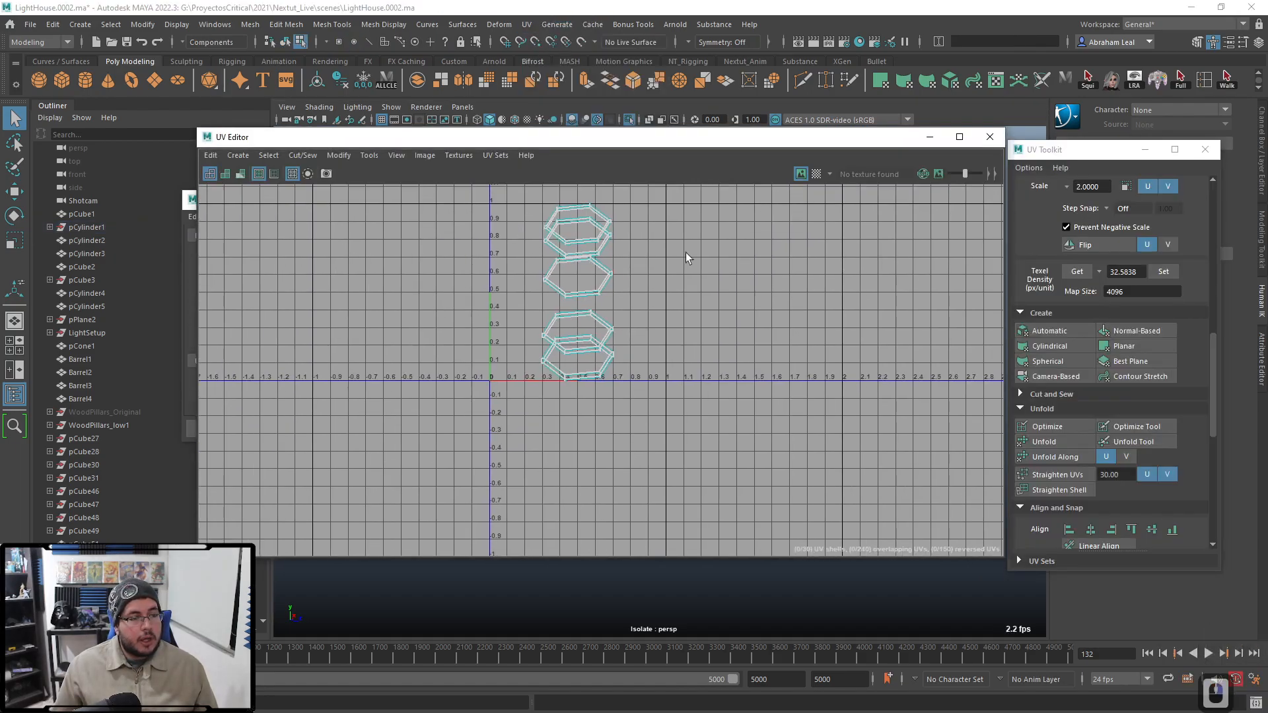
drag(483, 393, 474, 415)
key(ctrl+u)
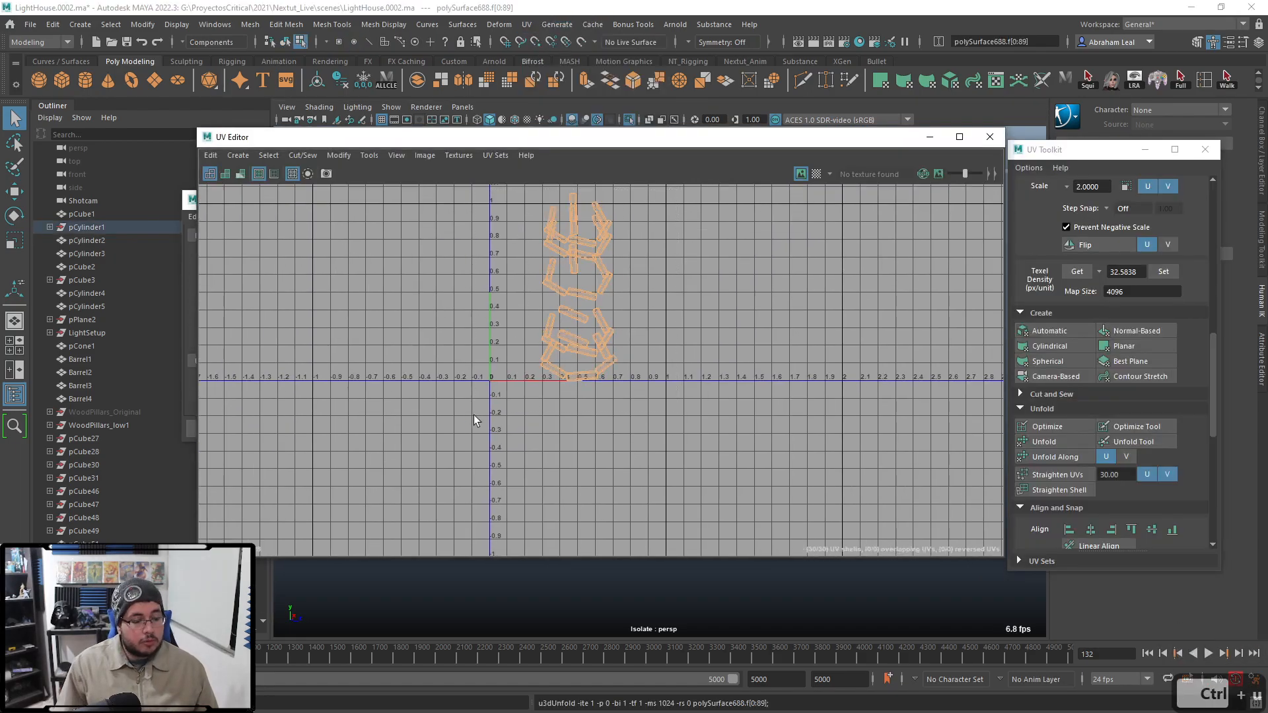
key(ctrl+l)
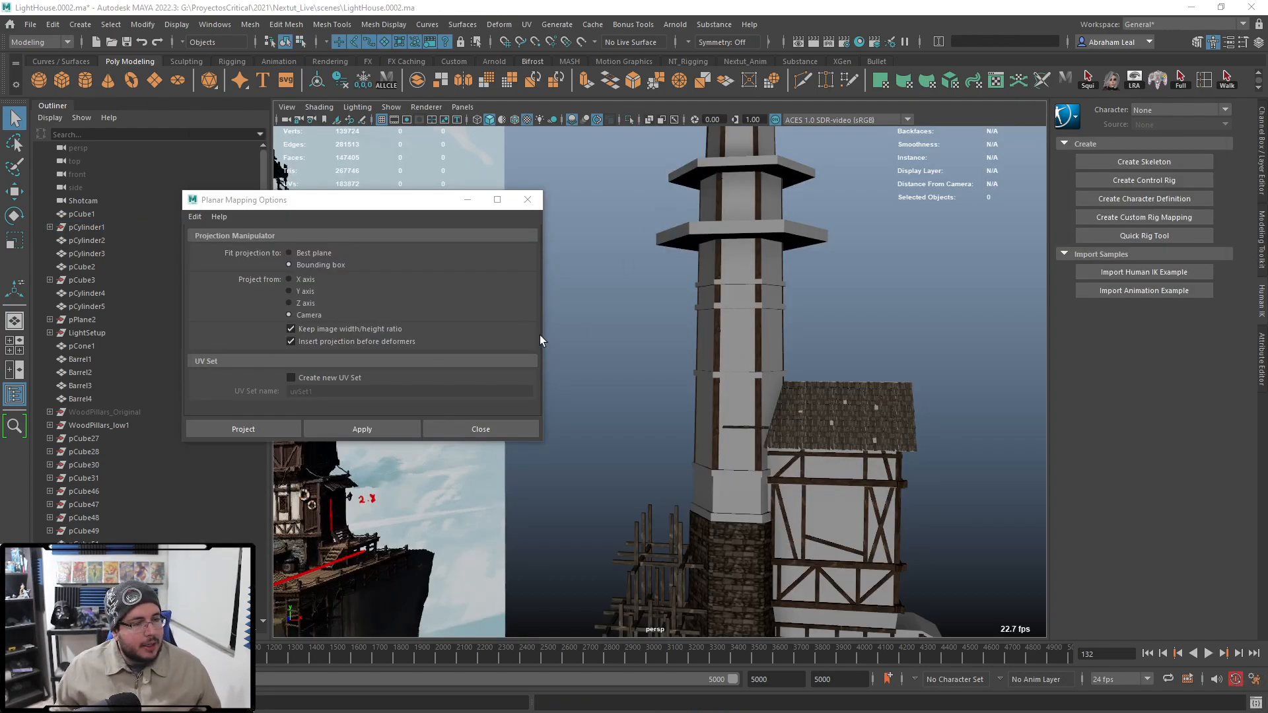
Step: Close the planar mapping options and check the direction of the horizontal bands' UV shells in the UV Editor
alt+drag(540, 334, 644, 332)
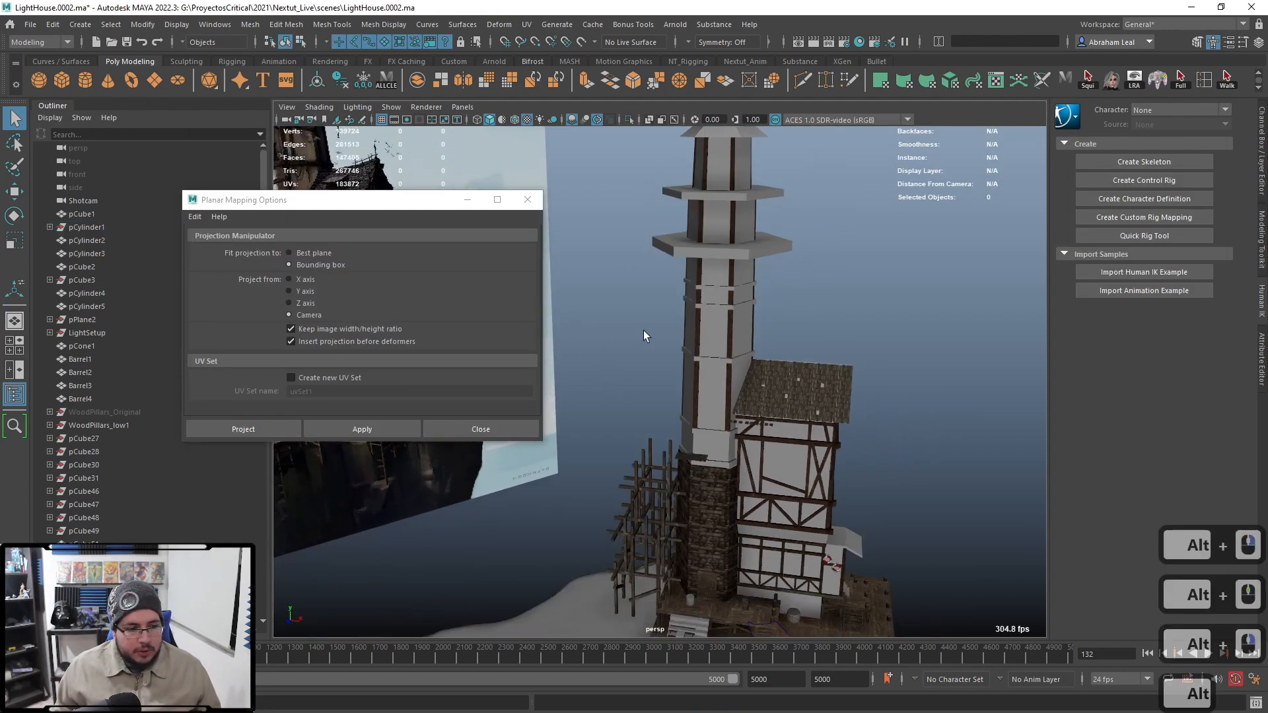
alt+drag(586, 299, 617, 311)
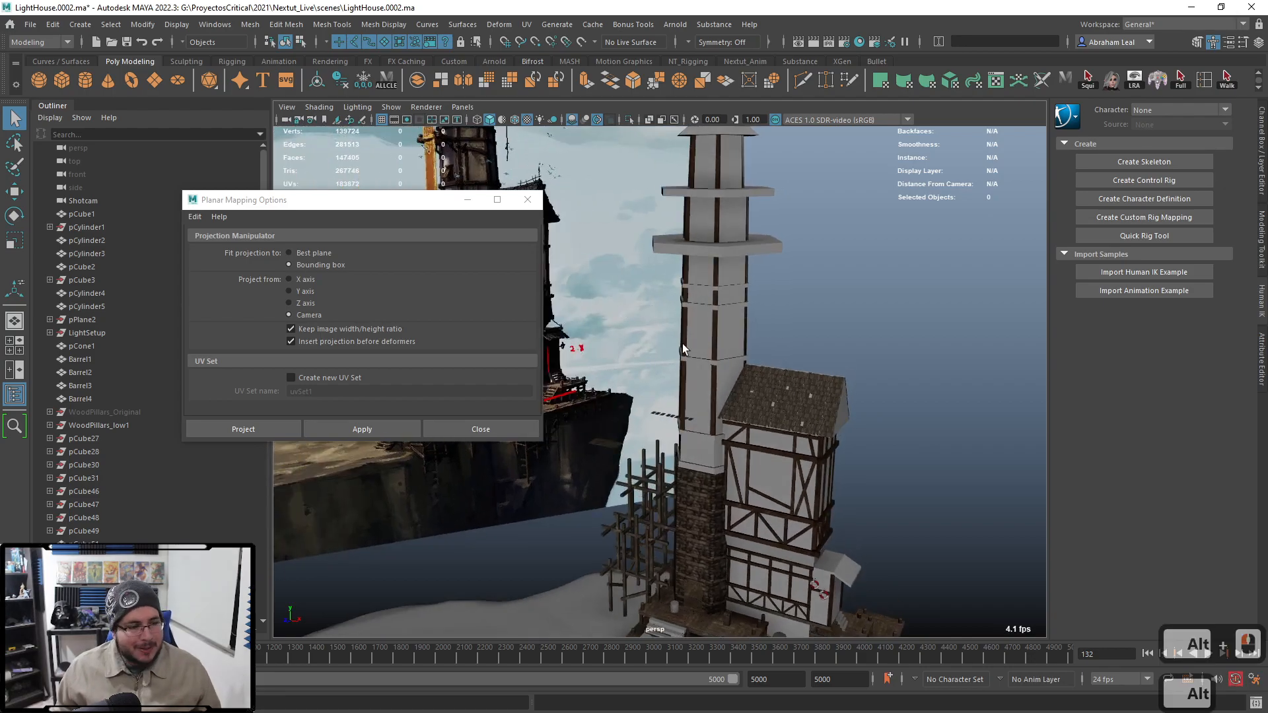
alt+right_drag(683, 343, 720, 397)
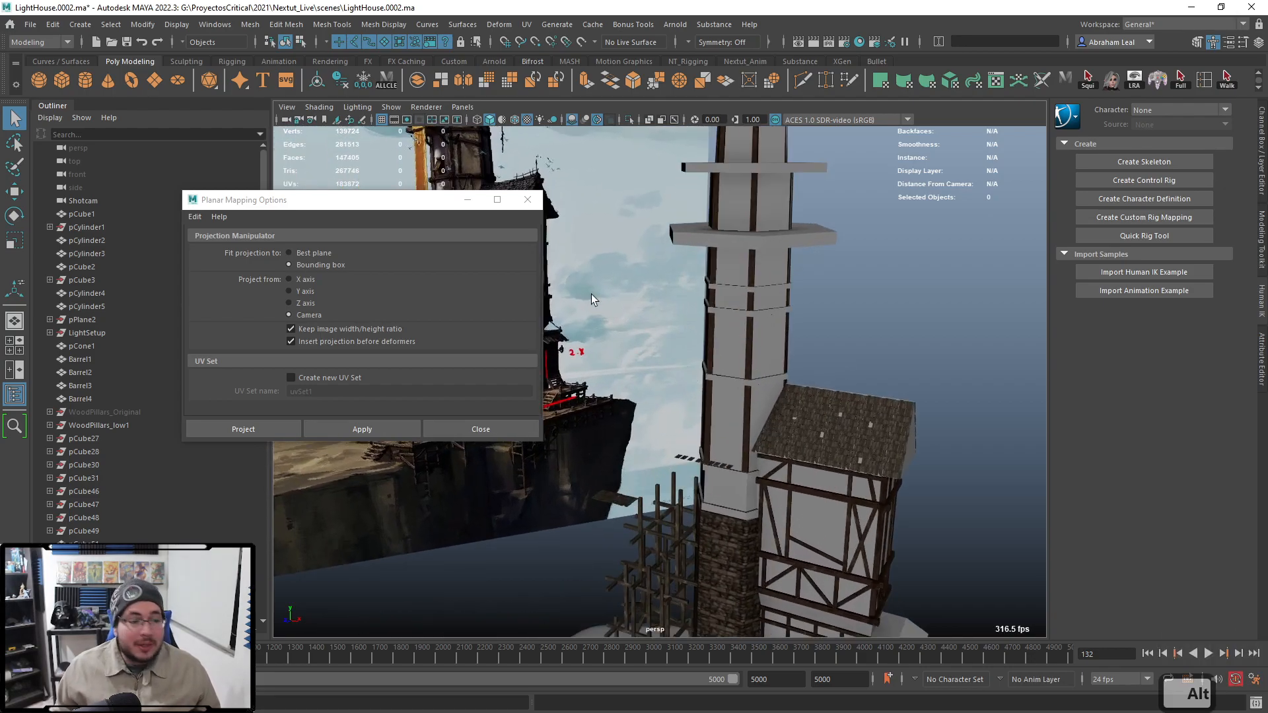
click(527, 200)
alt+drag(594, 330, 667, 437)
alt+right_drag(668, 437, 758, 306)
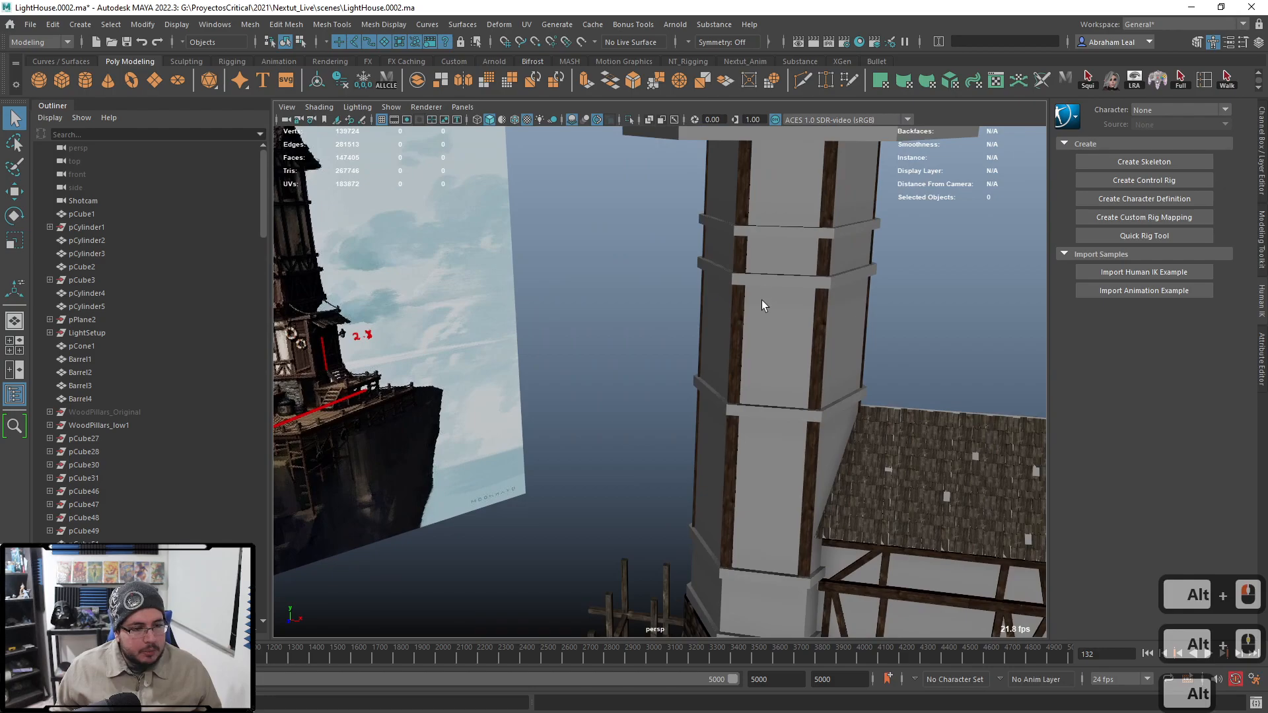
click(775, 277)
click(532, 24)
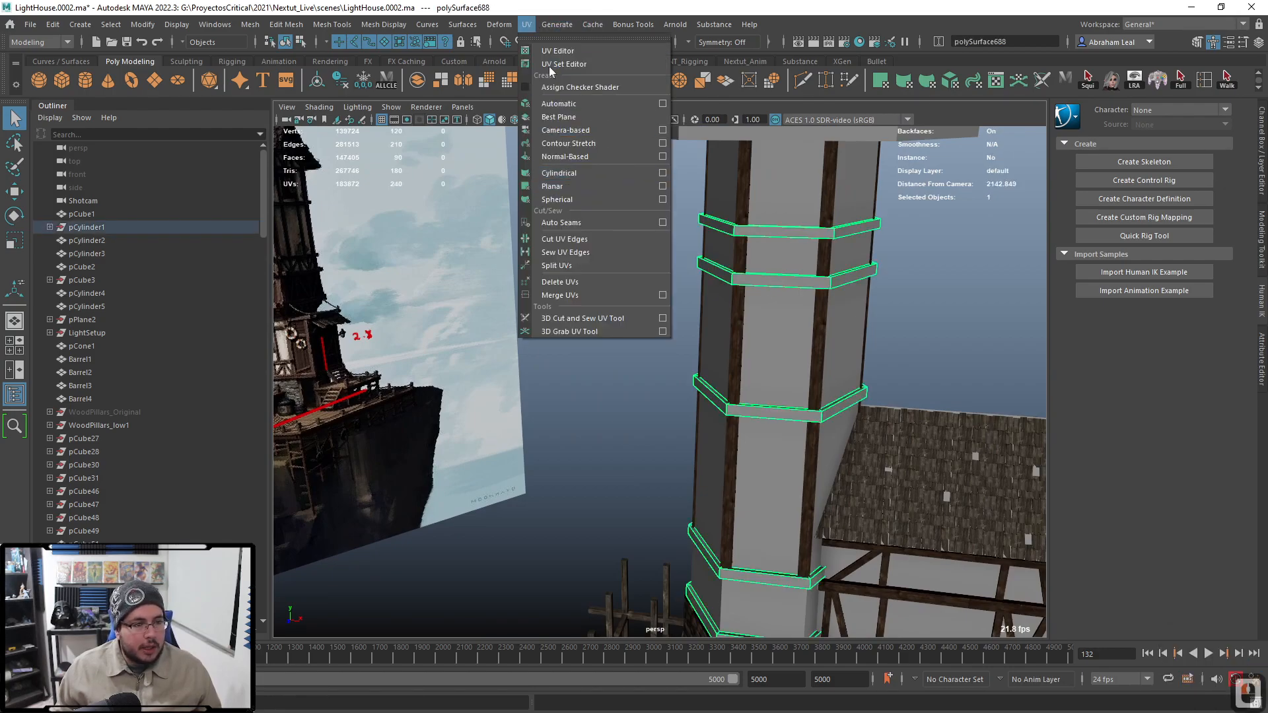
click(570, 51)
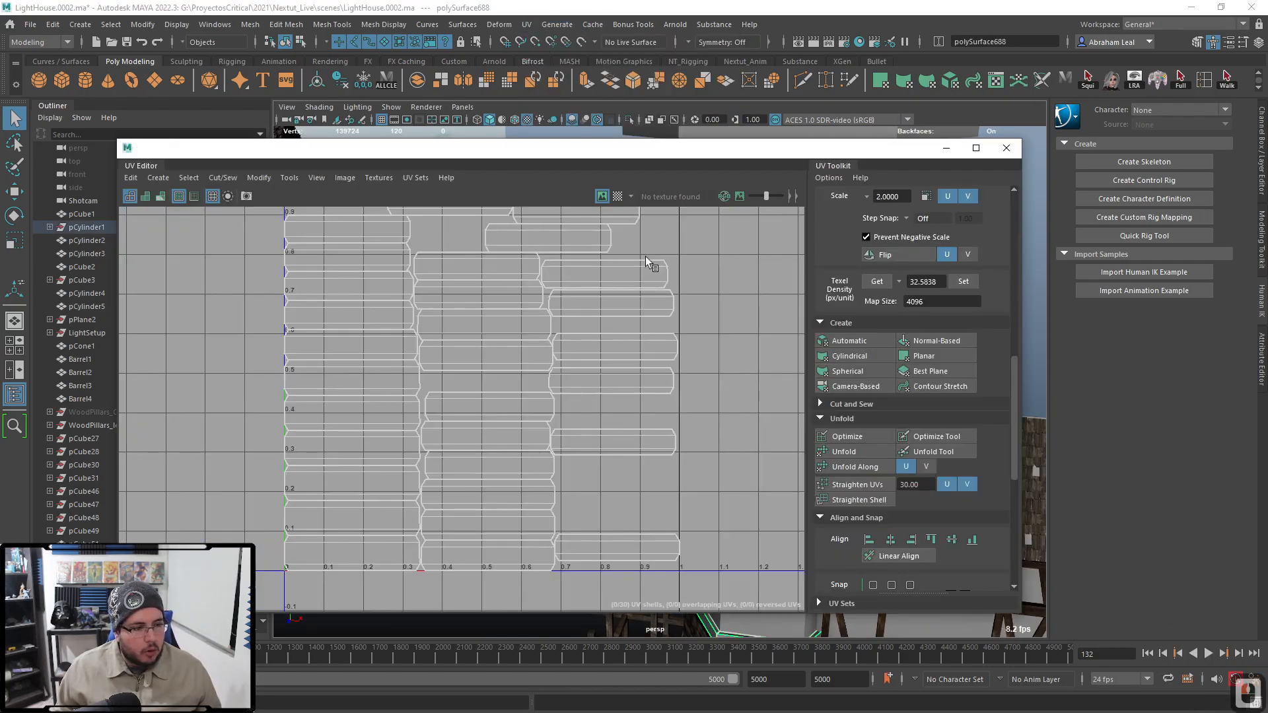
scroll(634, 249, down, 3)
click(1005, 149)
Step: Inspect a vertical wooden beam's UVs against its wood texture to compare the shell direction
alt+drag(844, 303, 644, 334)
click(662, 295)
click(527, 24)
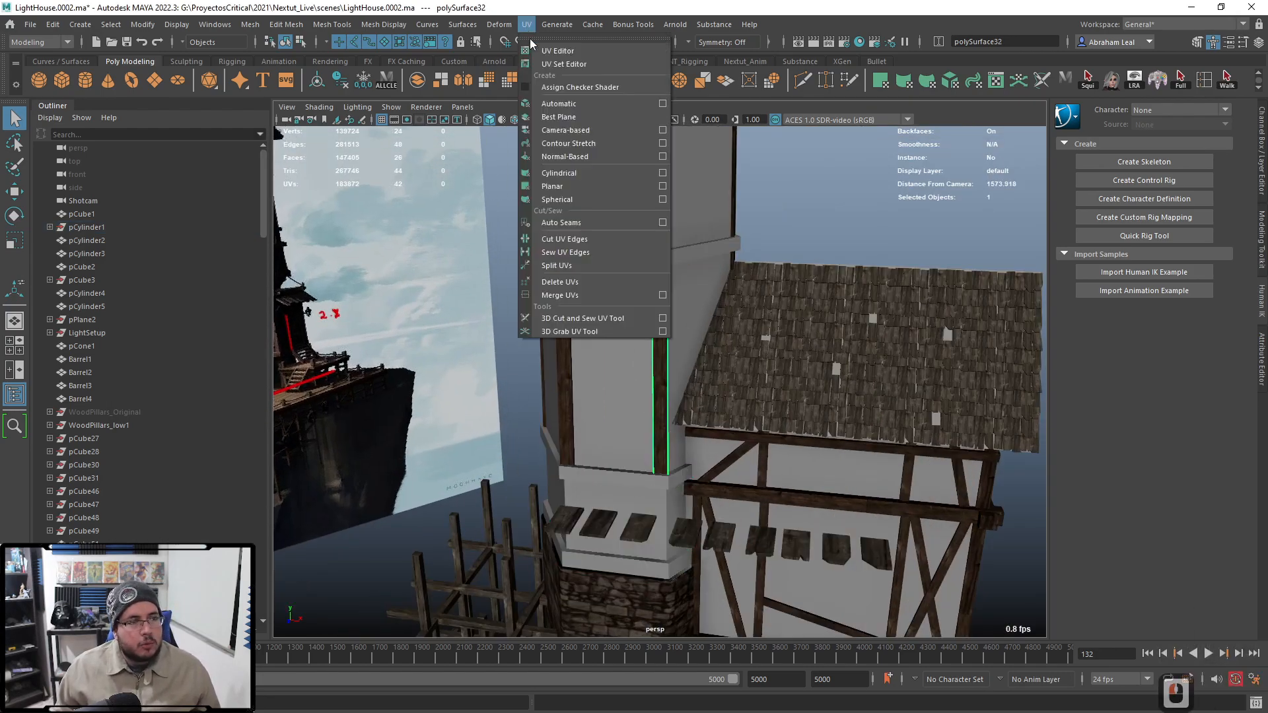
click(542, 48)
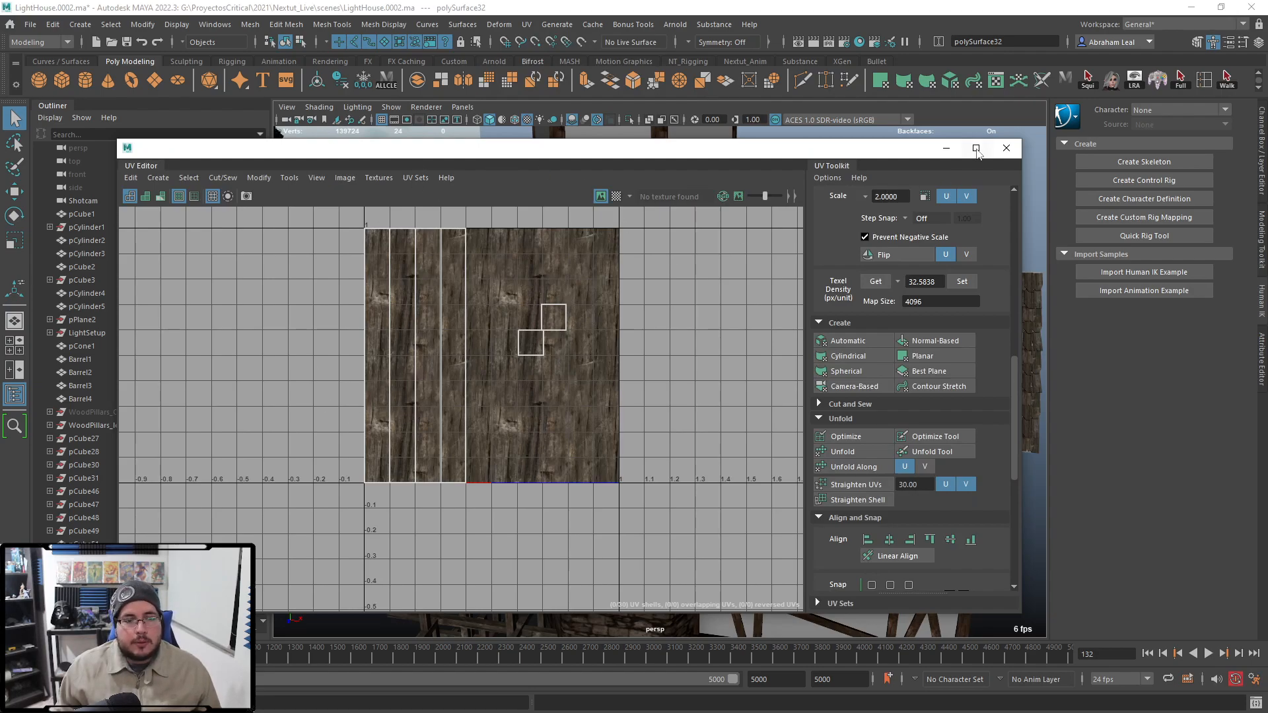
click(944, 151)
mouse_move(790, 243)
alt+right_down()
mouse_move(811, 295)
mouse_move(770, 263)
mouse_move(782, 250)
alt+right_up()
click(522, 215)
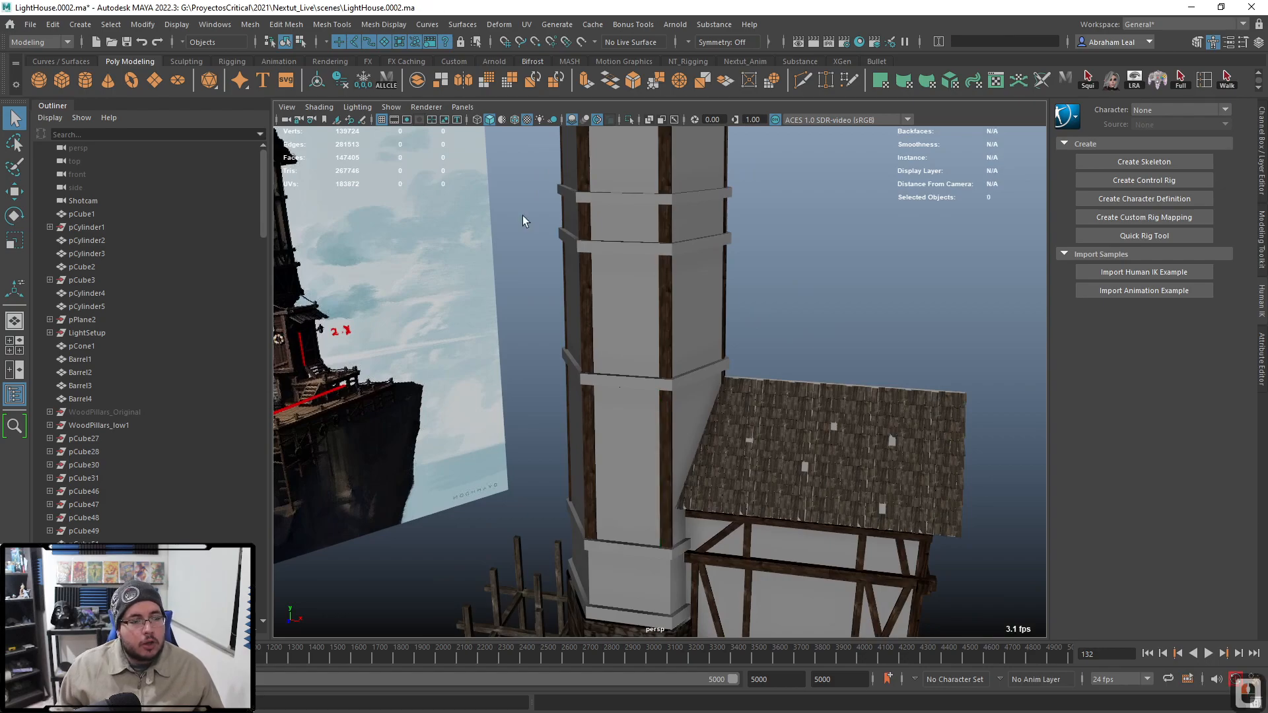
Step: Lay out all UV shells of the band mesh again with vertical shell pre-rotation and close the layout options
click(597, 243)
click(528, 24)
click(554, 52)
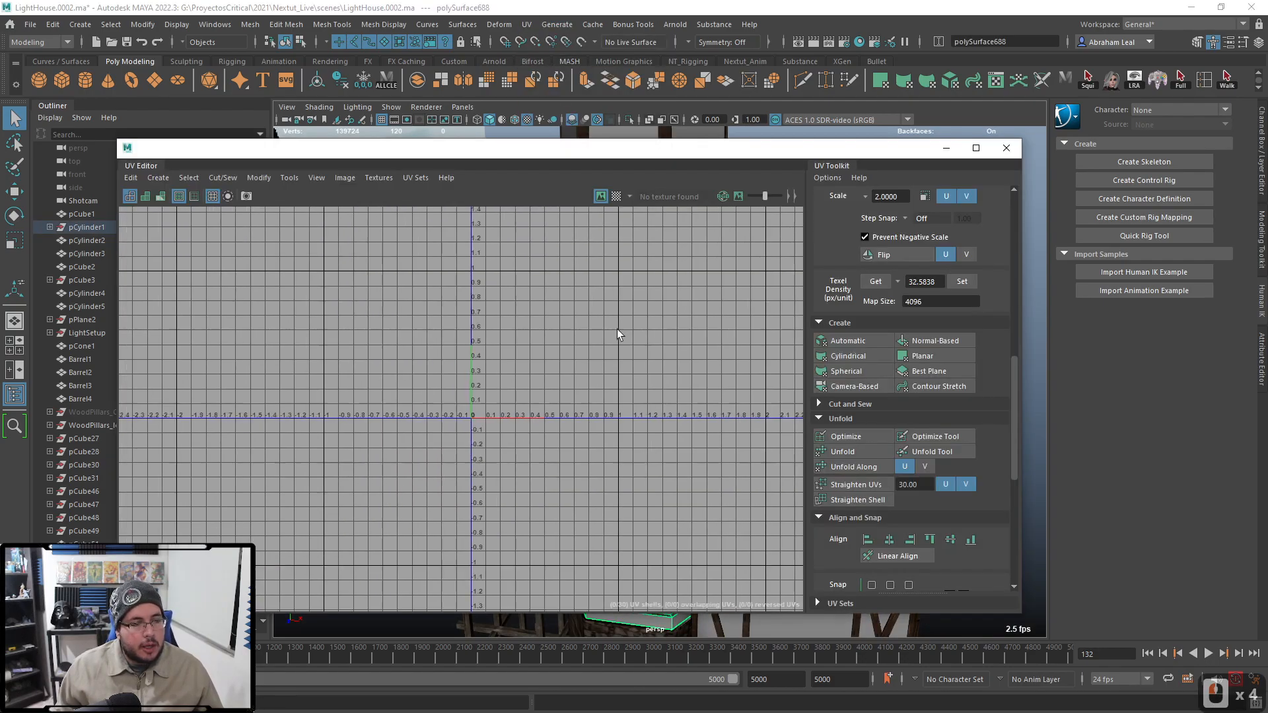
key(ctrl+F11)
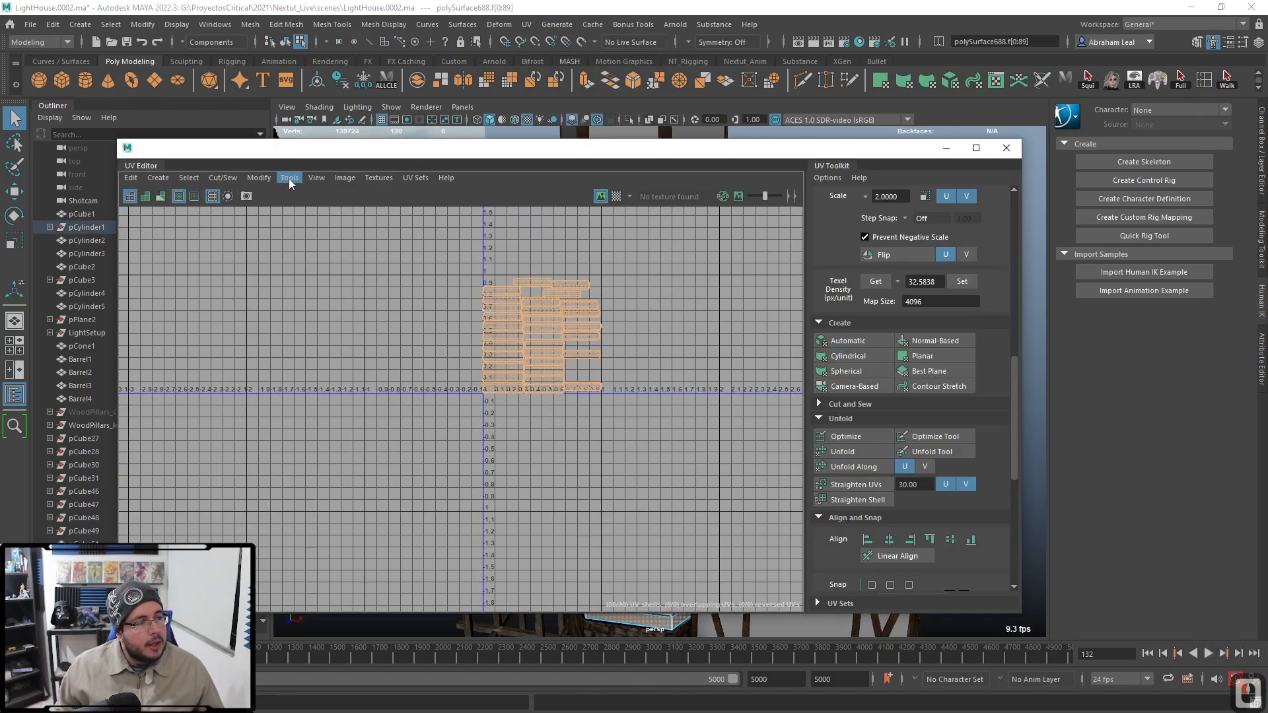
click(263, 178)
click(377, 377)
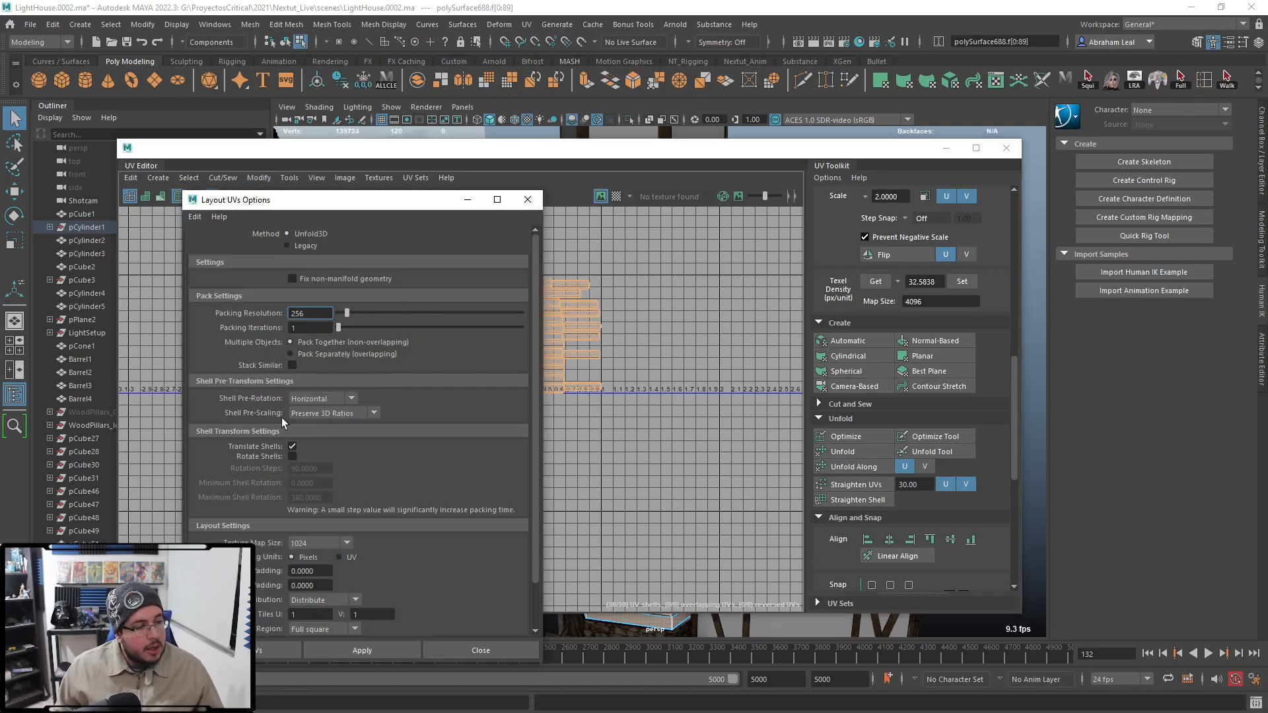
click(309, 399)
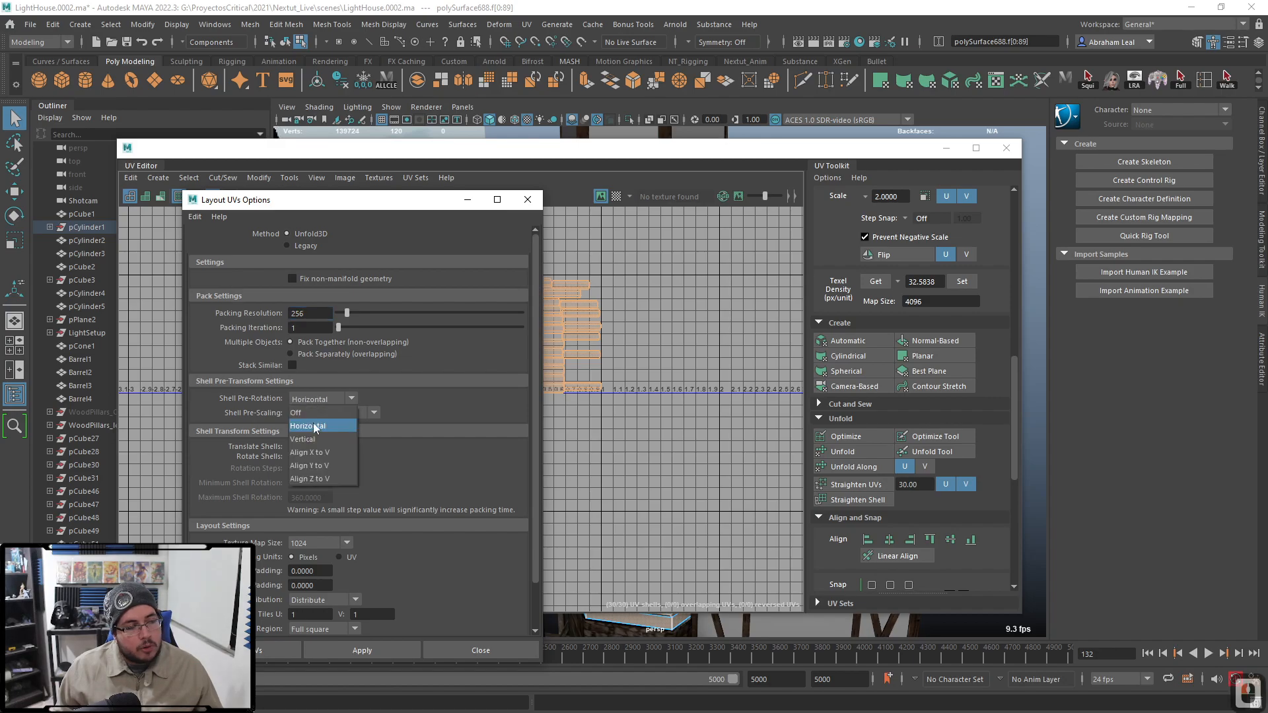
click(311, 439)
click(362, 650)
click(679, 329)
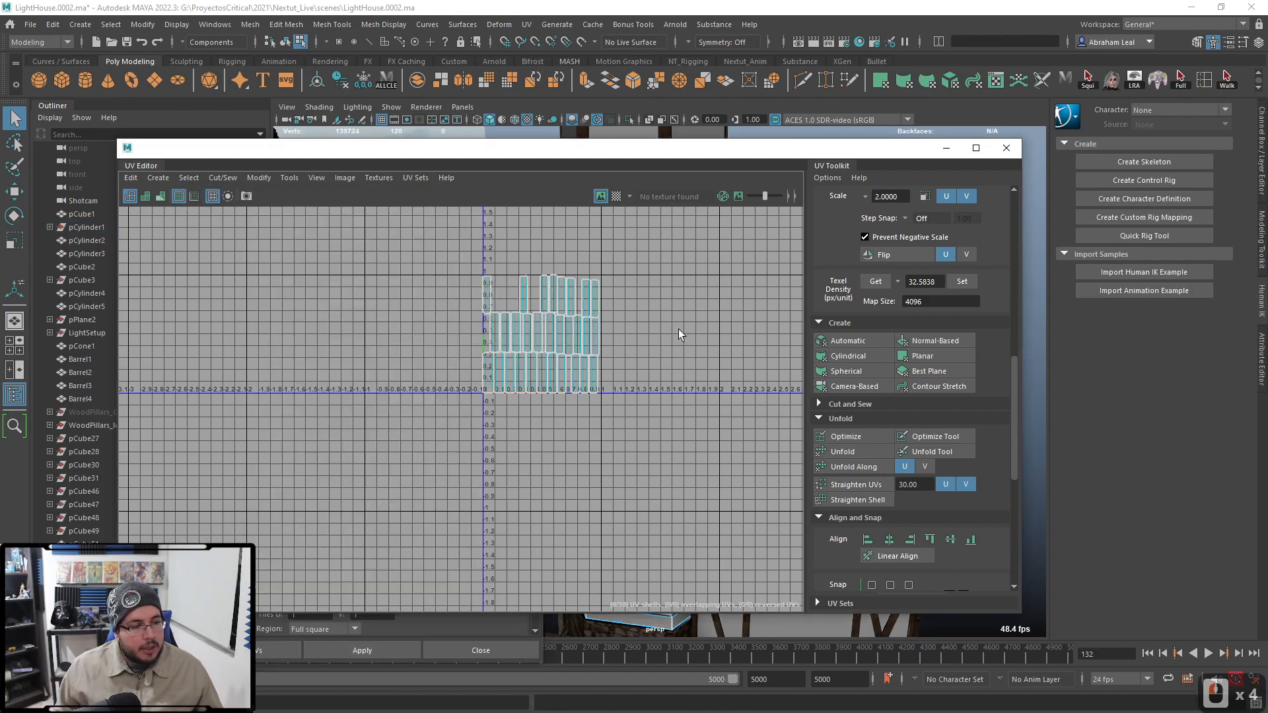
scroll(679, 329, up, 3)
click(1013, 158)
scroll(704, 277, up, 3)
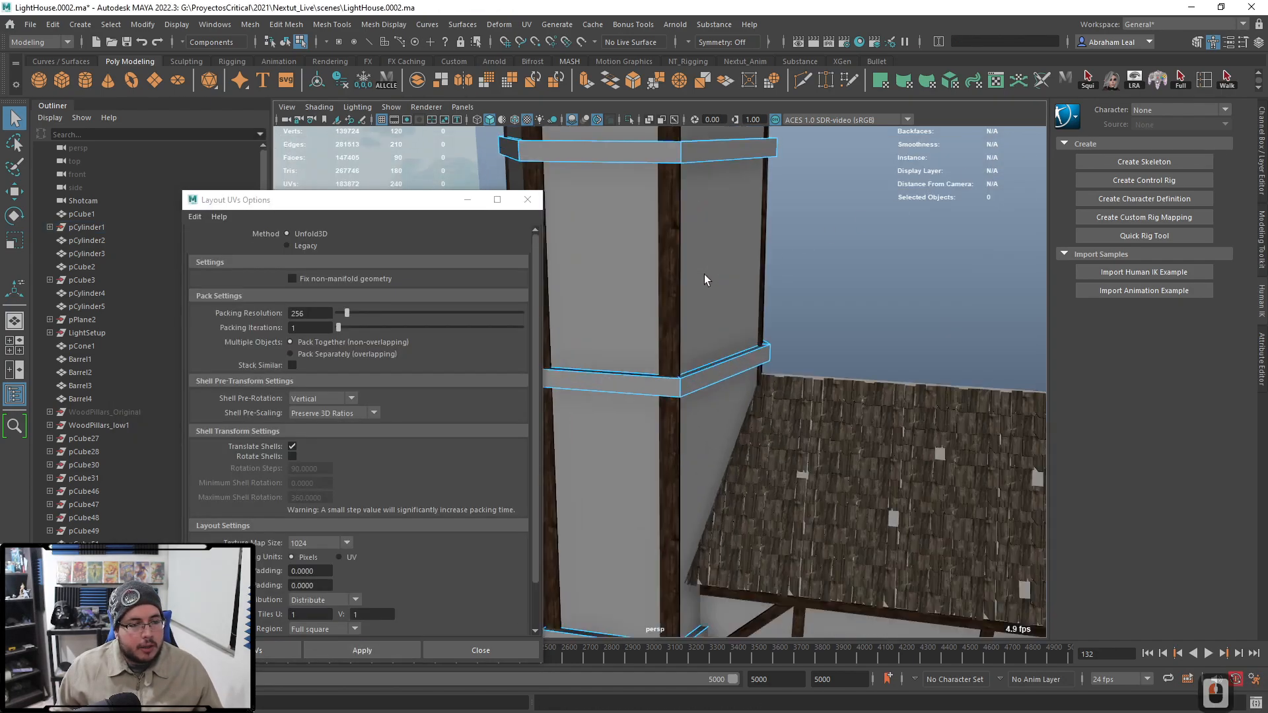
click(528, 200)
Step: Assign the existing wood beam material to the tower's horizontal bands and deselect them
alt+drag(581, 264, 628, 274)
alt+middle_drag(628, 275, 632, 350)
right_drag(638, 219, 842, 604)
click(870, 371)
scroll(858, 396, up, 3)
alt+drag(854, 419, 786, 416)
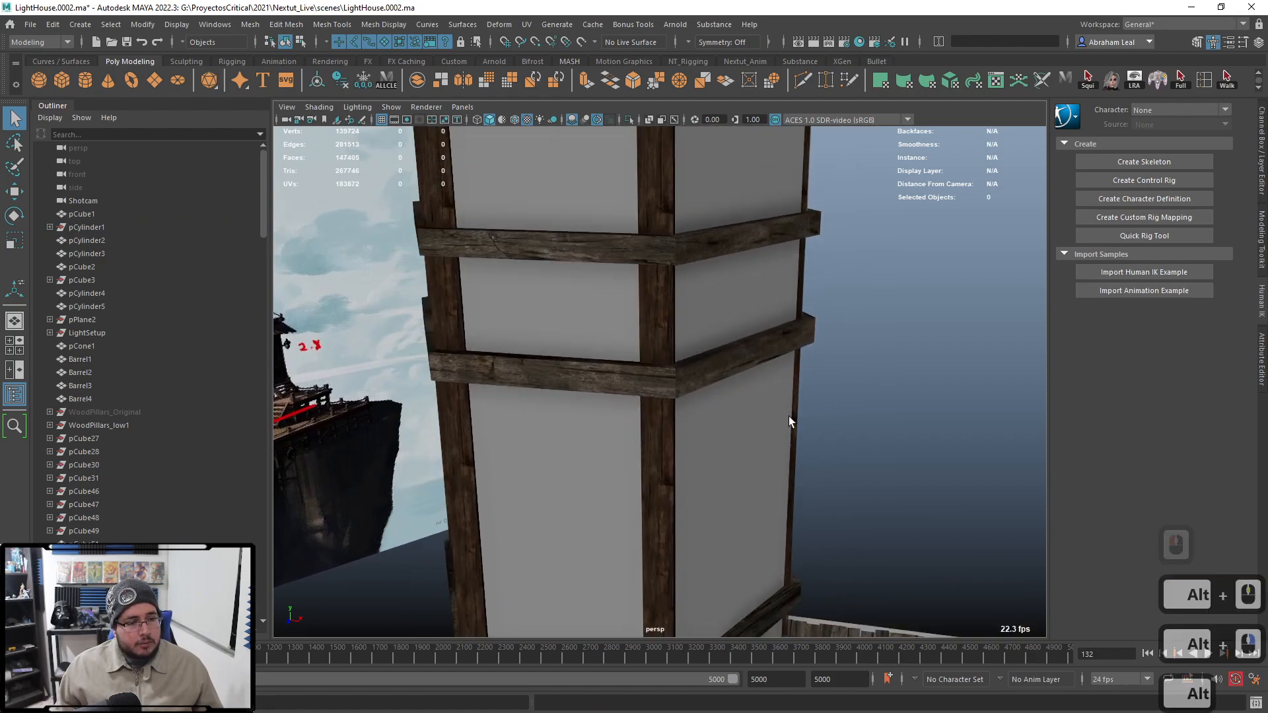
Step: Check which material a vertical beam uses and assign M_WoodBeamsNew to the tower's horizontal bands
click(661, 291)
key(ctrl+a)
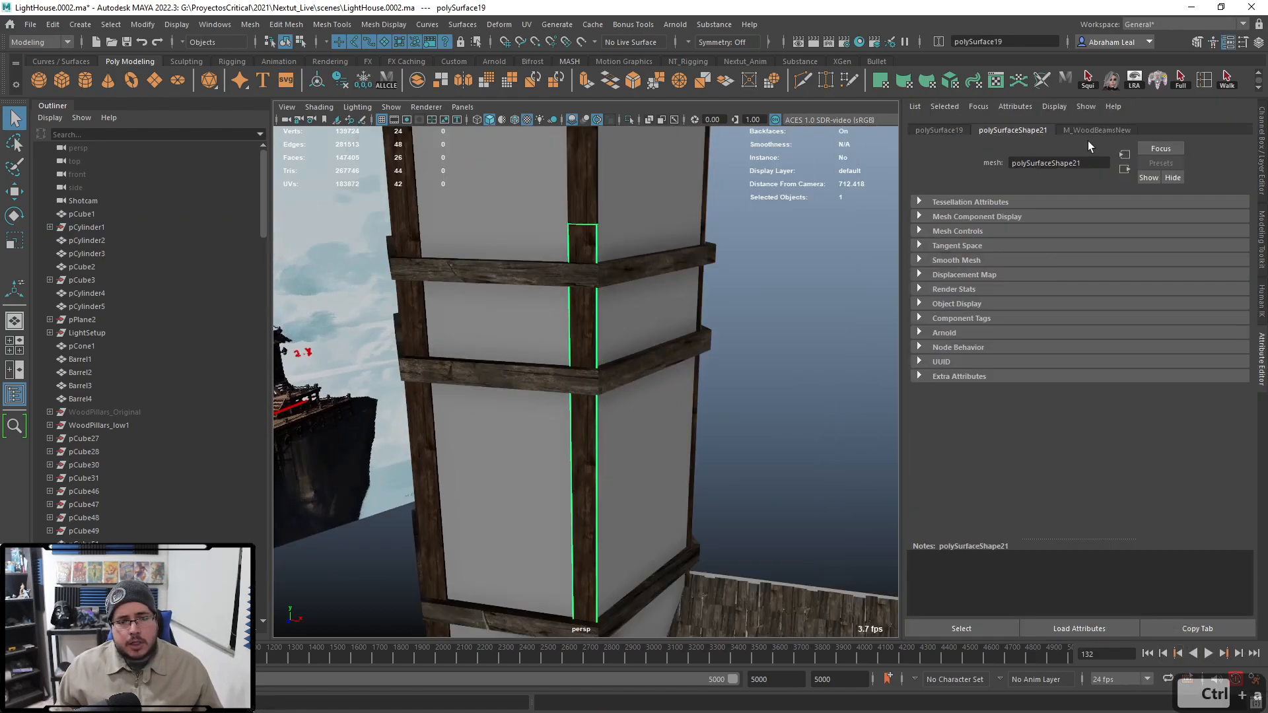
click(784, 248)
click(609, 264)
right_drag(611, 266, 720, 616)
click(755, 422)
Step: Select the full height of the lighthouse tower and look around it for unrelated objects caught in the selection
scroll(755, 422, down, 6)
scroll(755, 421, up, 4)
alt+drag(755, 422, 749, 383)
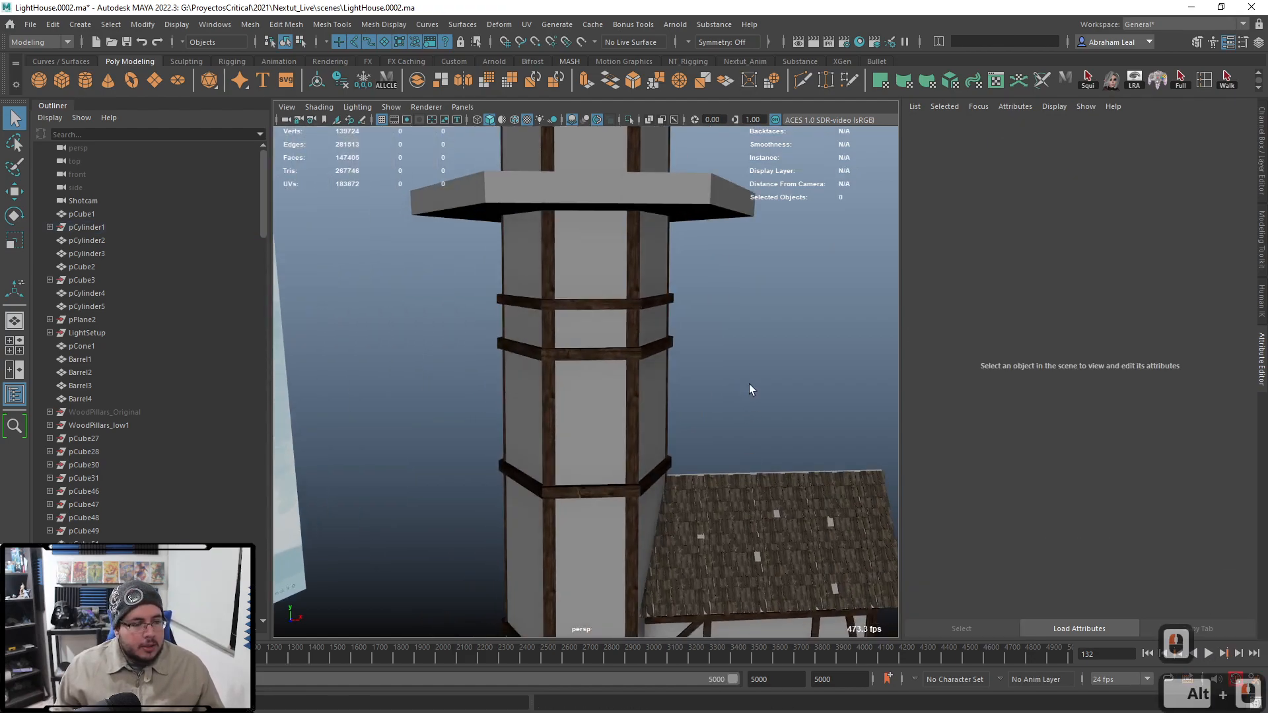
scroll(539, 323, up, 6)
alt+right_drag(539, 322, 552, 330)
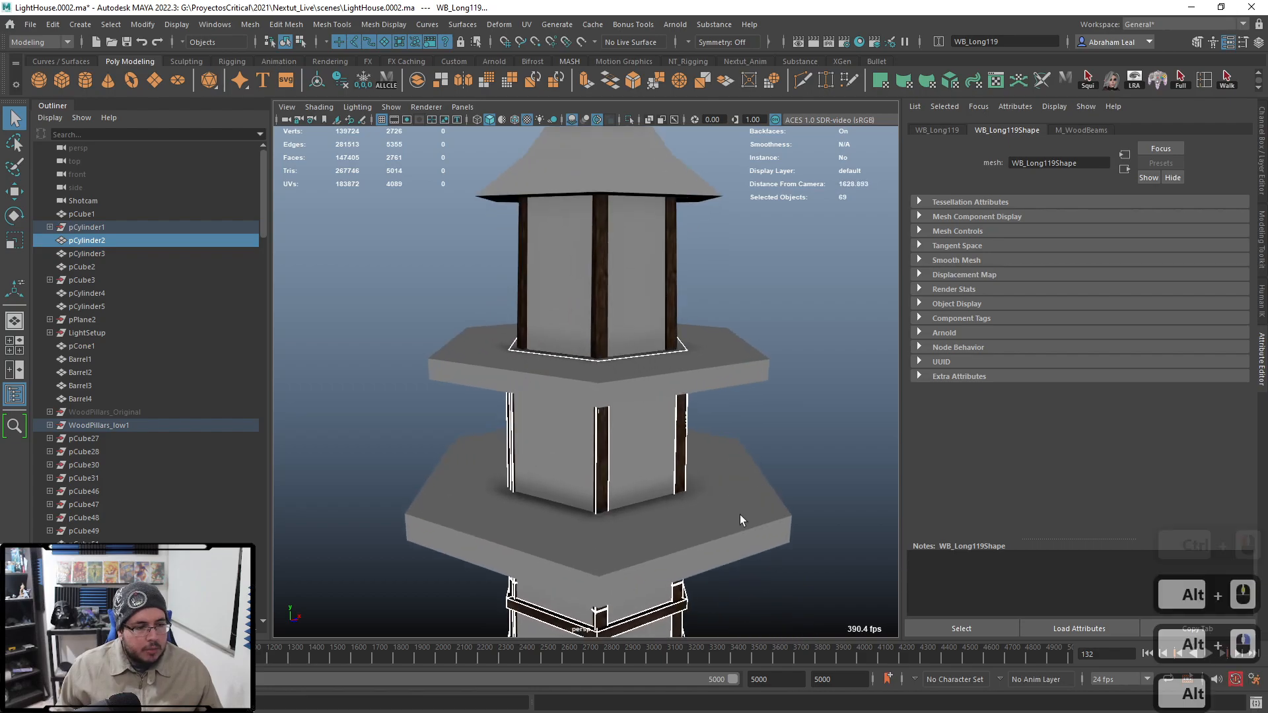
alt+middle_drag(740, 514, 733, 357)
alt+right_drag(733, 357, 522, 370)
alt+middle_drag(568, 522, 591, 342)
alt+right_drag(592, 342, 660, 423)
alt+middle_drag(660, 488, 581, 390)
alt+drag(582, 390, 504, 397)
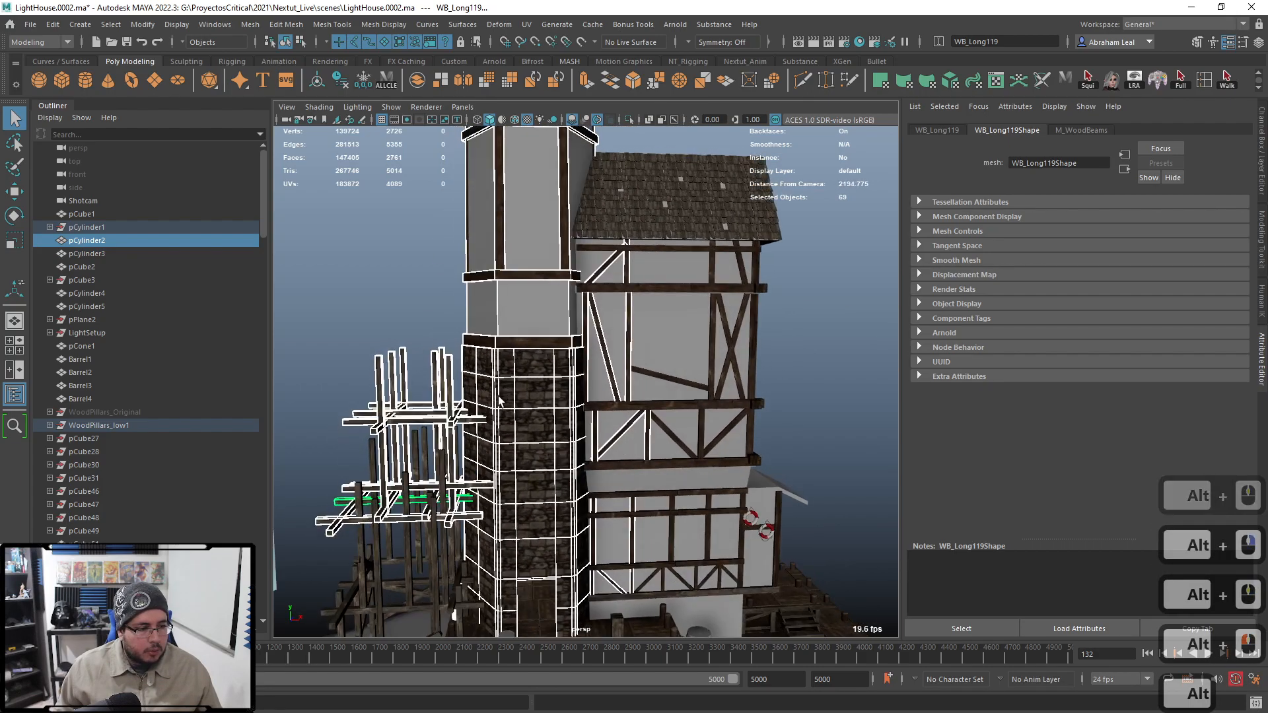
alt+middle_drag(504, 396, 554, 330)
Step: Remove the wooden scaffolding and stray pieces of the neighbouring house from the tower selection
ctrl+drag(322, 232, 508, 515)
alt+middle_drag(793, 454, 796, 488)
alt+right_drag(797, 488, 782, 385)
alt+drag(783, 386, 697, 181)
ctrl+drag(605, 556, 604, 588)
alt+middle_drag(632, 537, 650, 455)
alt+right_drag(651, 456, 791, 561)
alt+drag(791, 561, 720, 553)
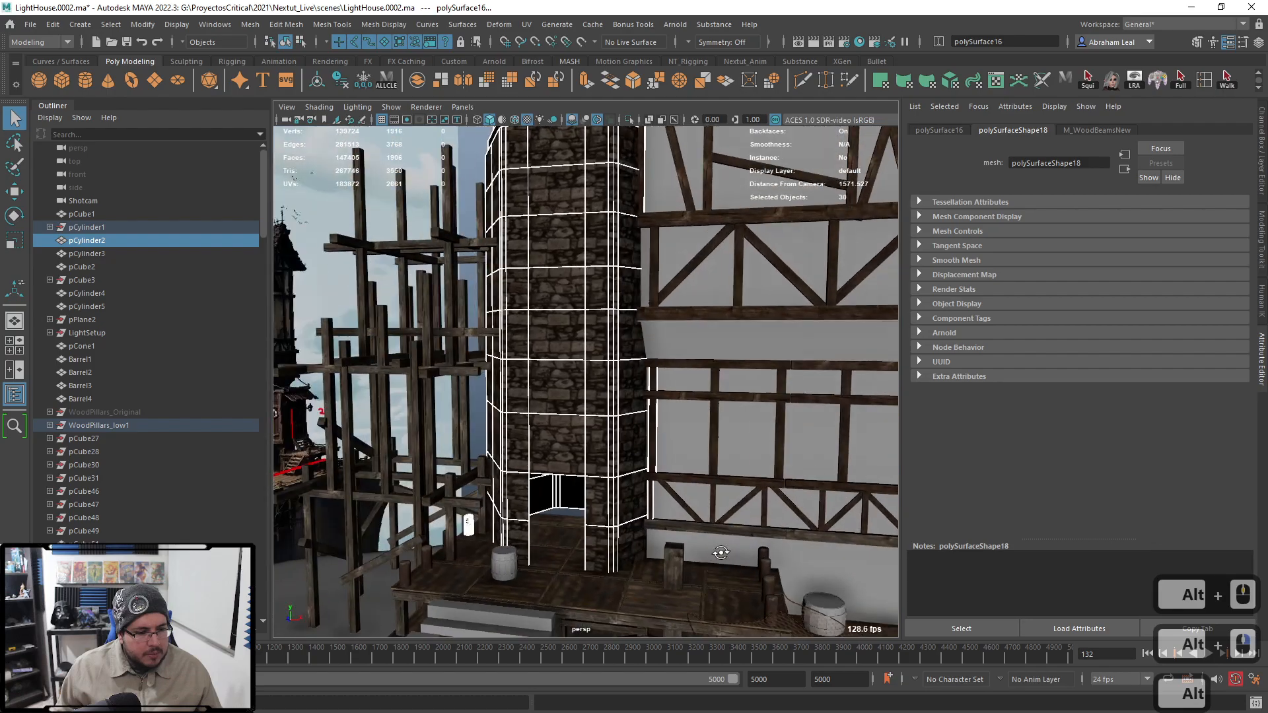
ctrl+click(657, 433)
Step: Remove the remaining unrelated objects around the tower's base and wooden deck from the selection
alt+right_drag(712, 489, 660, 497)
alt+drag(661, 497, 766, 499)
alt+middle_drag(767, 499, 628, 425)
alt+right_drag(628, 425, 634, 505)
alt+drag(634, 505, 572, 512)
ctrl+click(491, 483)
ctrl+click(447, 482)
ctrl+click(414, 481)
alt+drag(416, 485, 687, 531)
alt+right_drag(687, 530, 491, 485)
alt+middle_drag(491, 485, 588, 463)
alt+right_drag(588, 463, 572, 498)
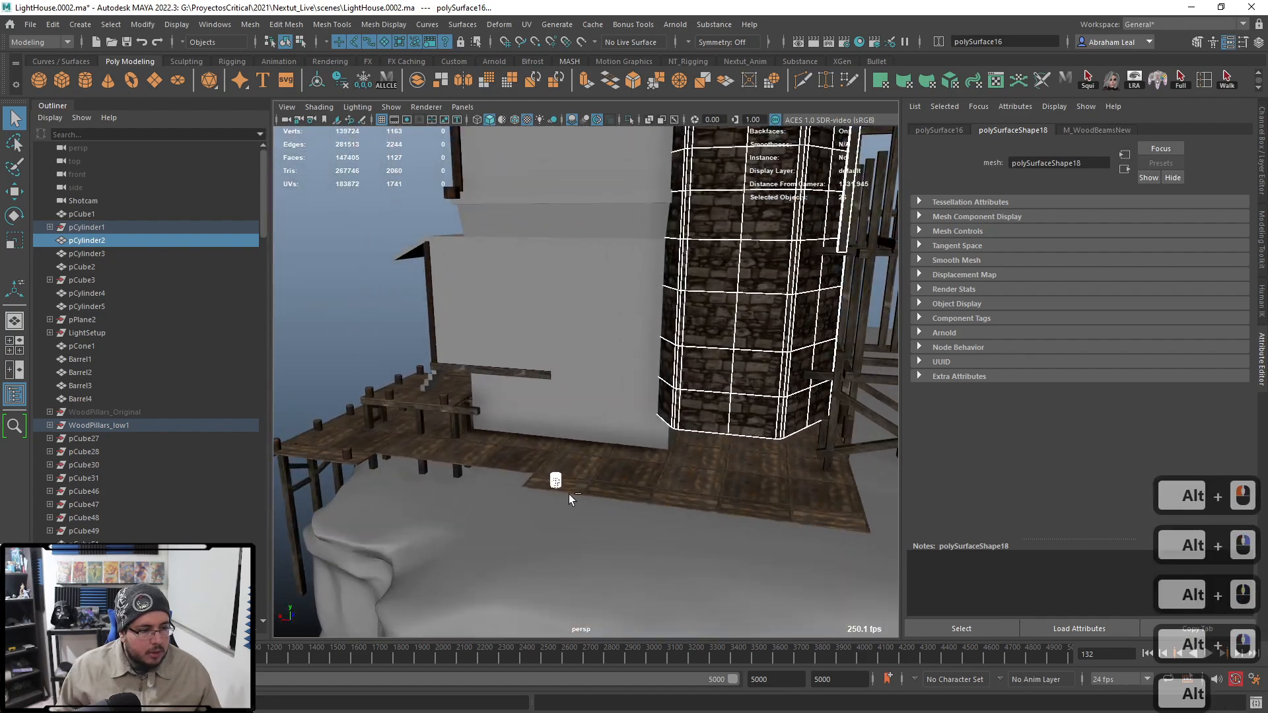
ctrl+click(555, 480)
Step: Remove the last scaffolding post beside the stone wall from the selection and check the tower from all sides
alt+right_drag(644, 462, 533, 423)
alt+middle_drag(533, 423, 536, 458)
alt+drag(536, 458, 685, 512)
alt+right_drag(685, 513, 744, 407)
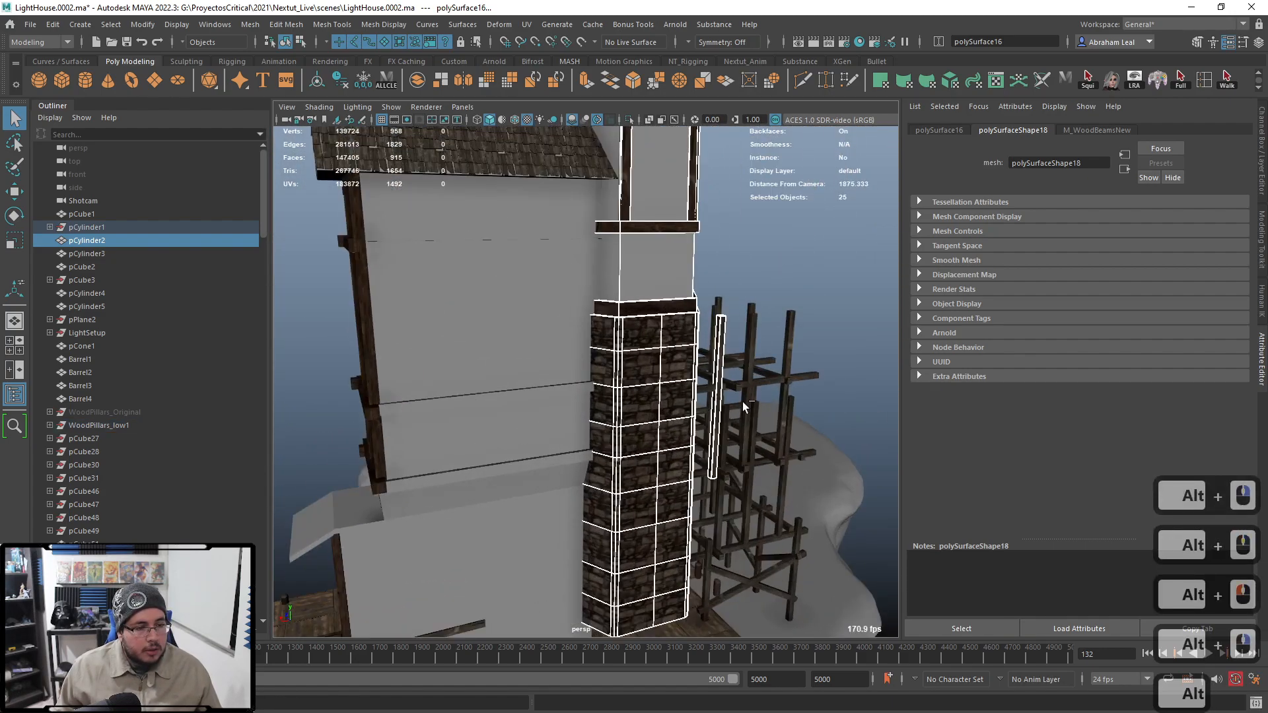
ctrl+click(720, 357)
alt+right_drag(720, 358, 679, 352)
alt+middle_drag(679, 352, 672, 436)
alt+right_drag(701, 361, 773, 527)
alt+drag(772, 526, 696, 294)
alt+right_drag(696, 294, 797, 485)
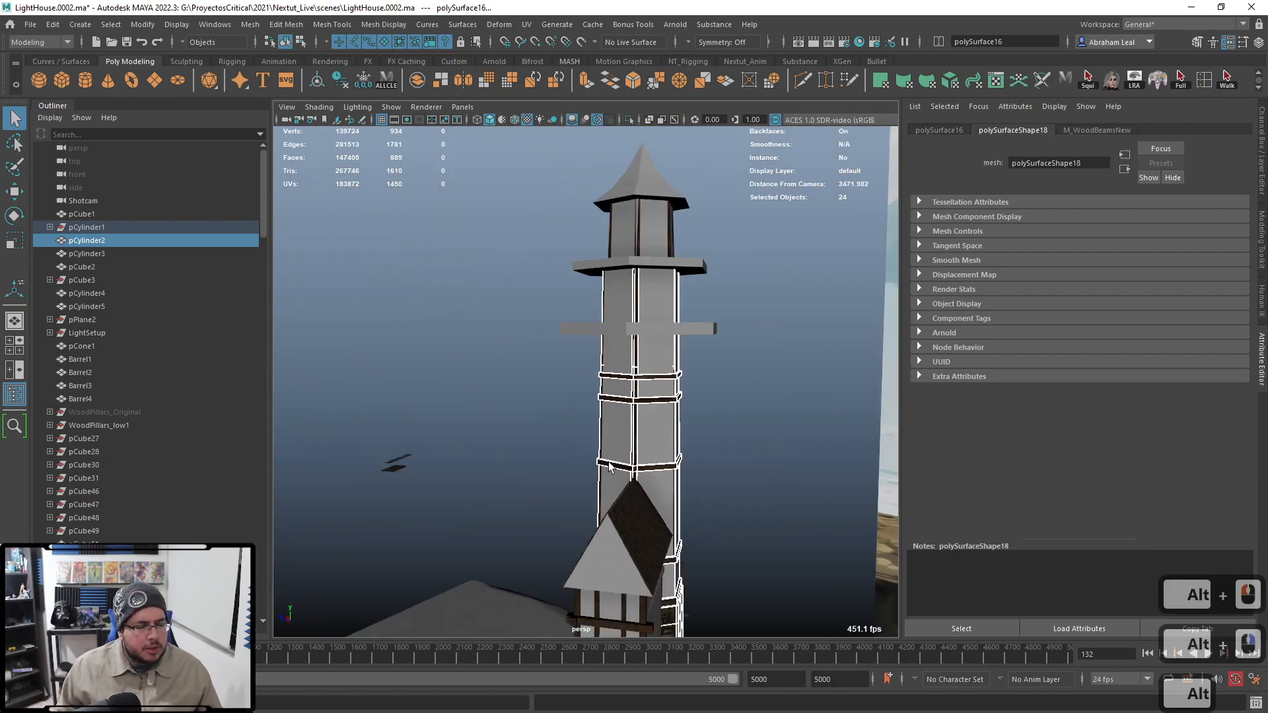
alt+drag(796, 485, 647, 375)
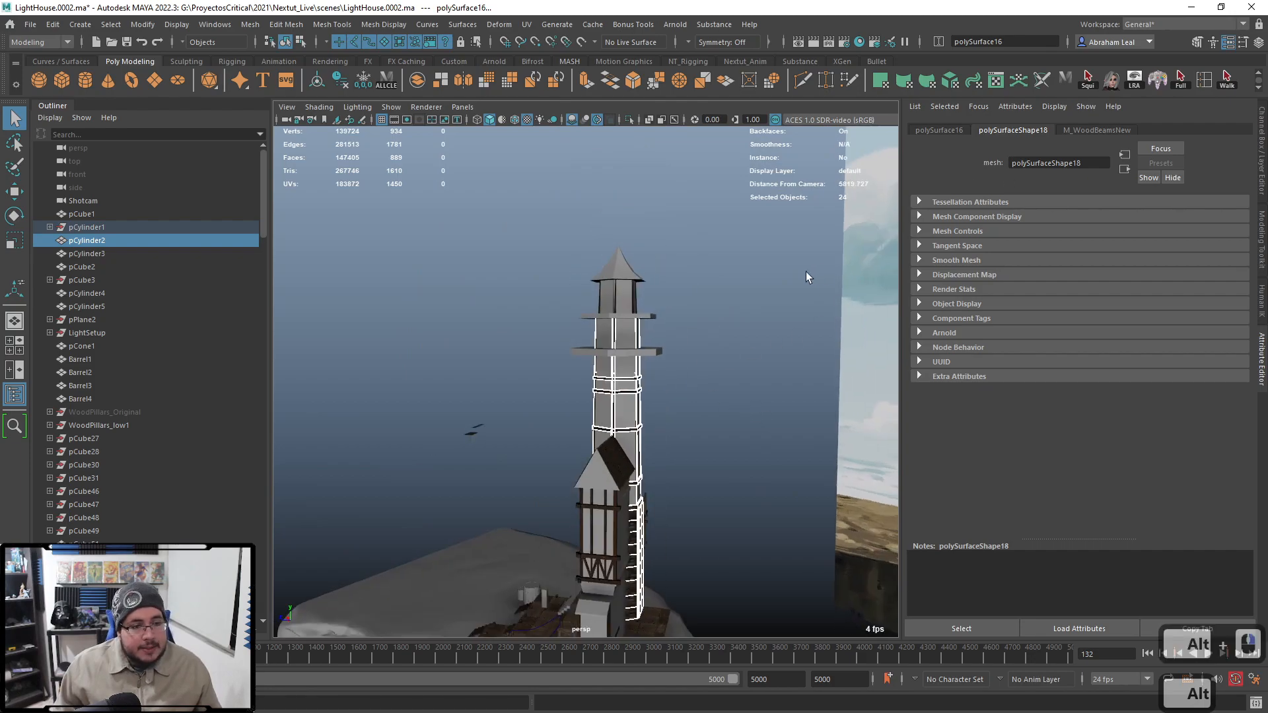
Step: Isolate the selected tower pieces in the viewport and clear the selection
alt+right_drag(811, 276, 648, 428)
click(629, 119)
alt+drag(629, 119, 831, 374)
click(831, 373)
alt+right_drag(831, 374, 640, 287)
Step: Delete the history of the tower's upper wall mesh and assign a new Lambert material to it
click(639, 289)
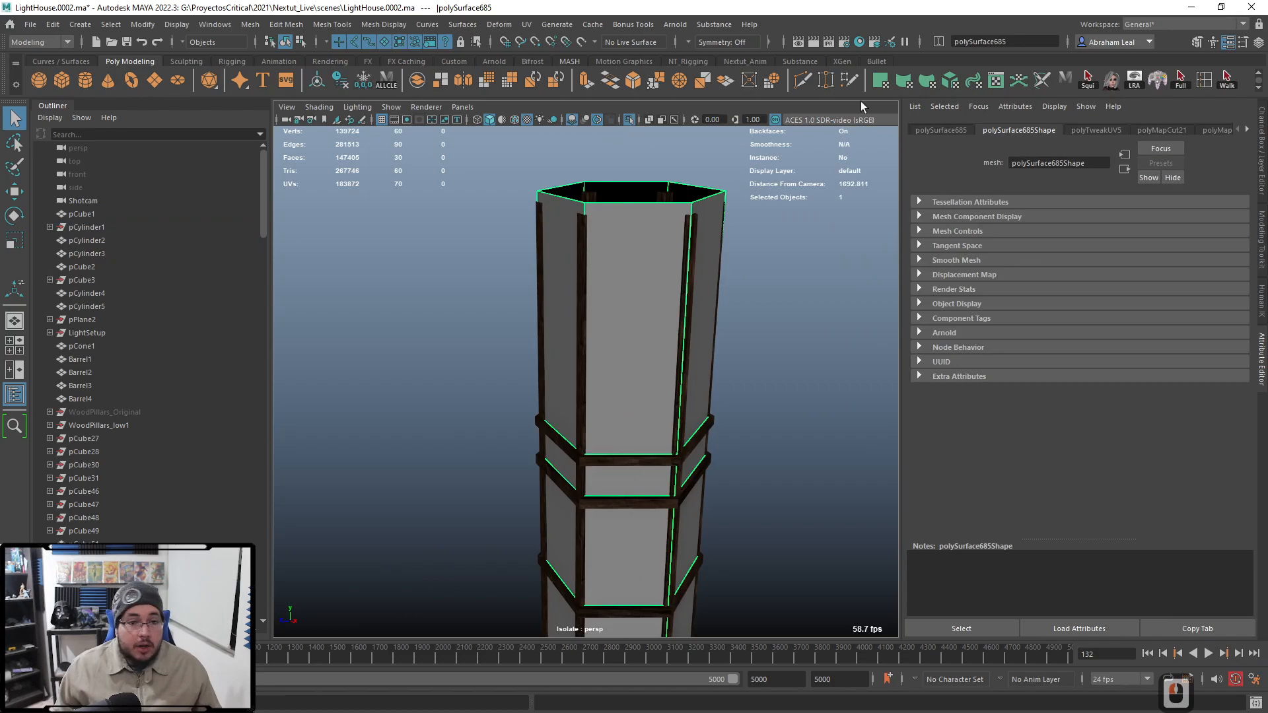
click(378, 84)
right_drag(615, 242, 612, 582)
click(501, 227)
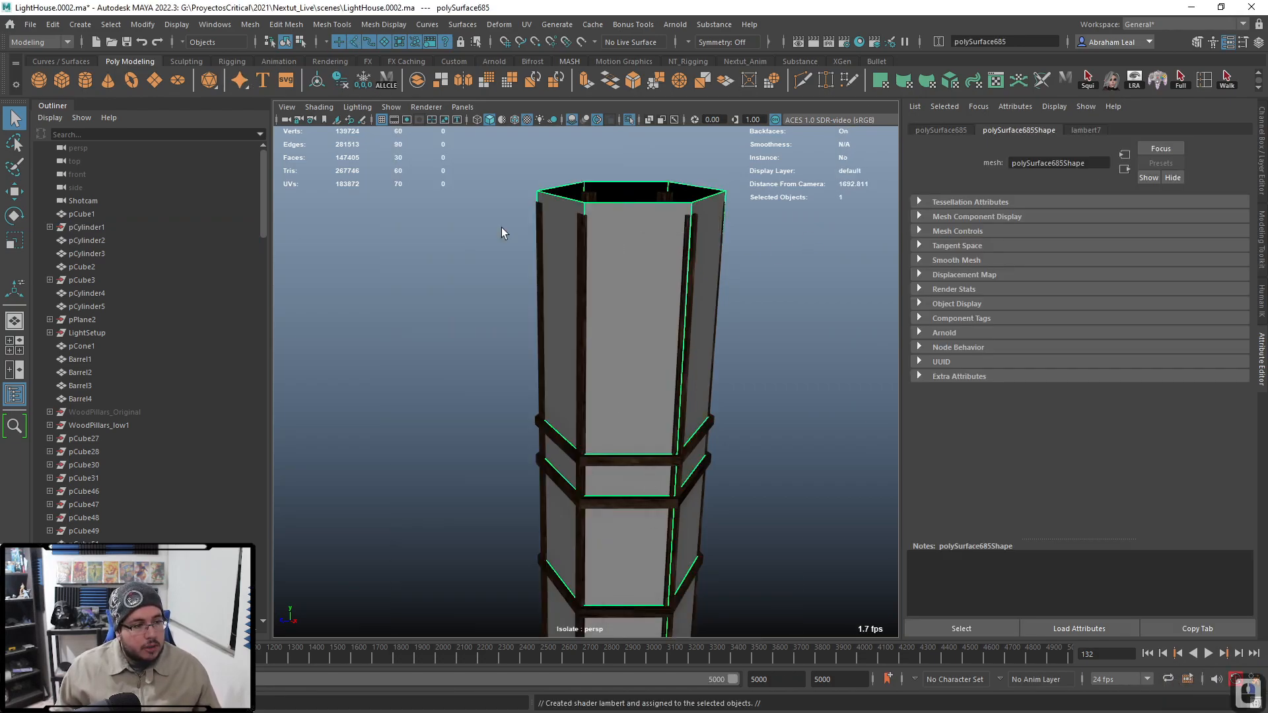
Step: Rename the wall's new Lambert material as M_LH_House
double_click(1027, 163)
text(M_)
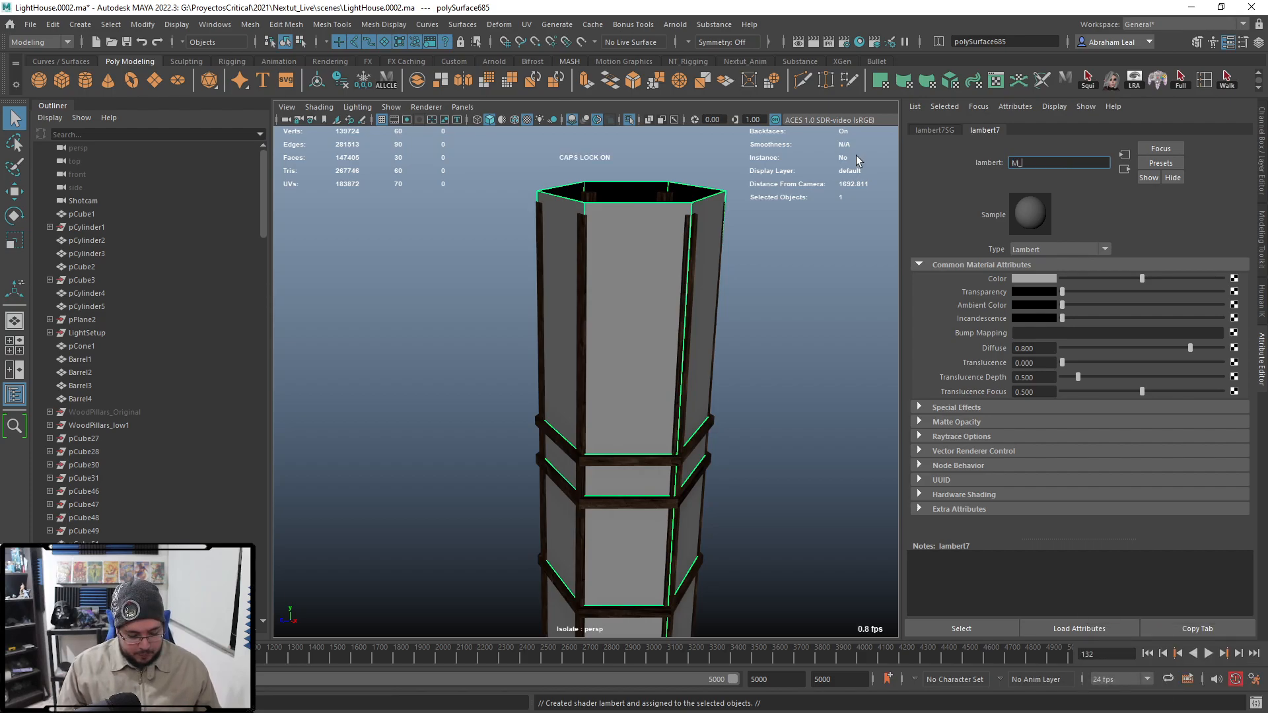
key(Caps_Lock)
text(l)
key(Caps_Lock)
text(IGHT)
key(BackSpace)
key(BackSpace)
key(BackSpace)
key(BackSpace)
key(BackSpace)
key(Caps_Lock)
text(lgh)
key(BackSpace)
key(BackSpace)
key(Caps_Lock)
key(BackSpace)
text(LGH)
key(BackSpace)
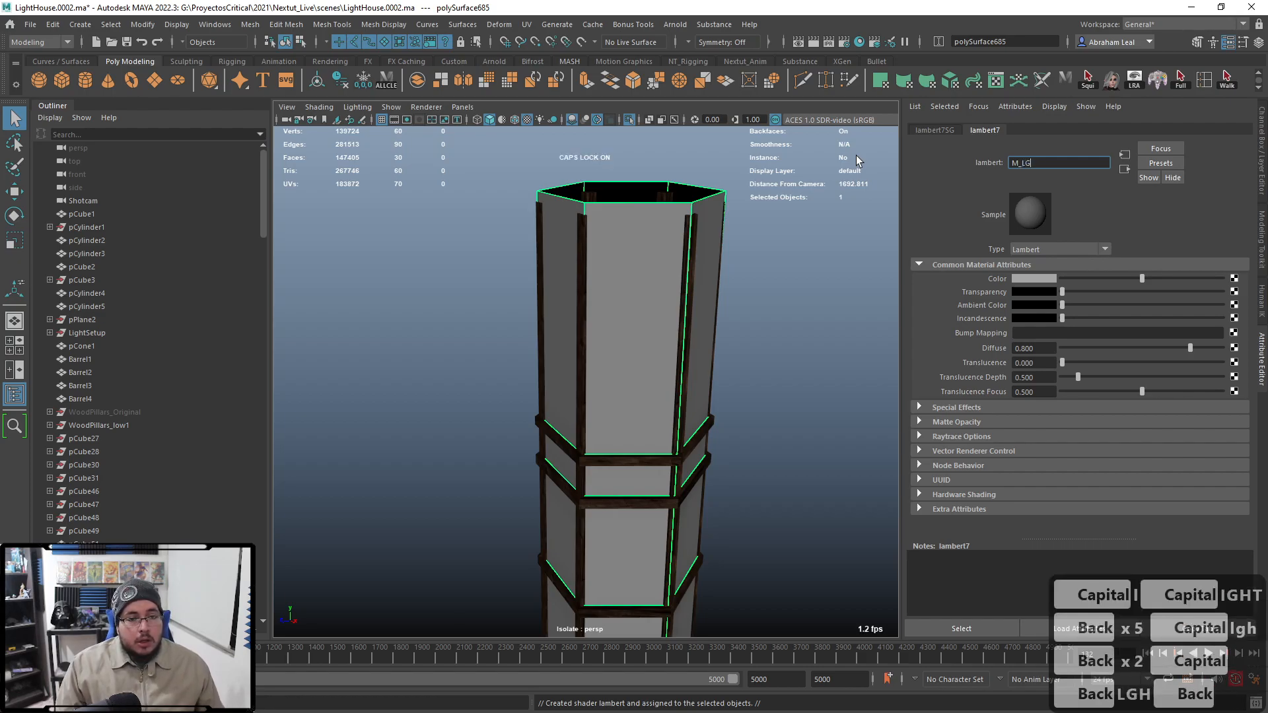
key(BackSpace)
text(H_H)
key(Caps_Lock)
text(ouse)
key(Return)
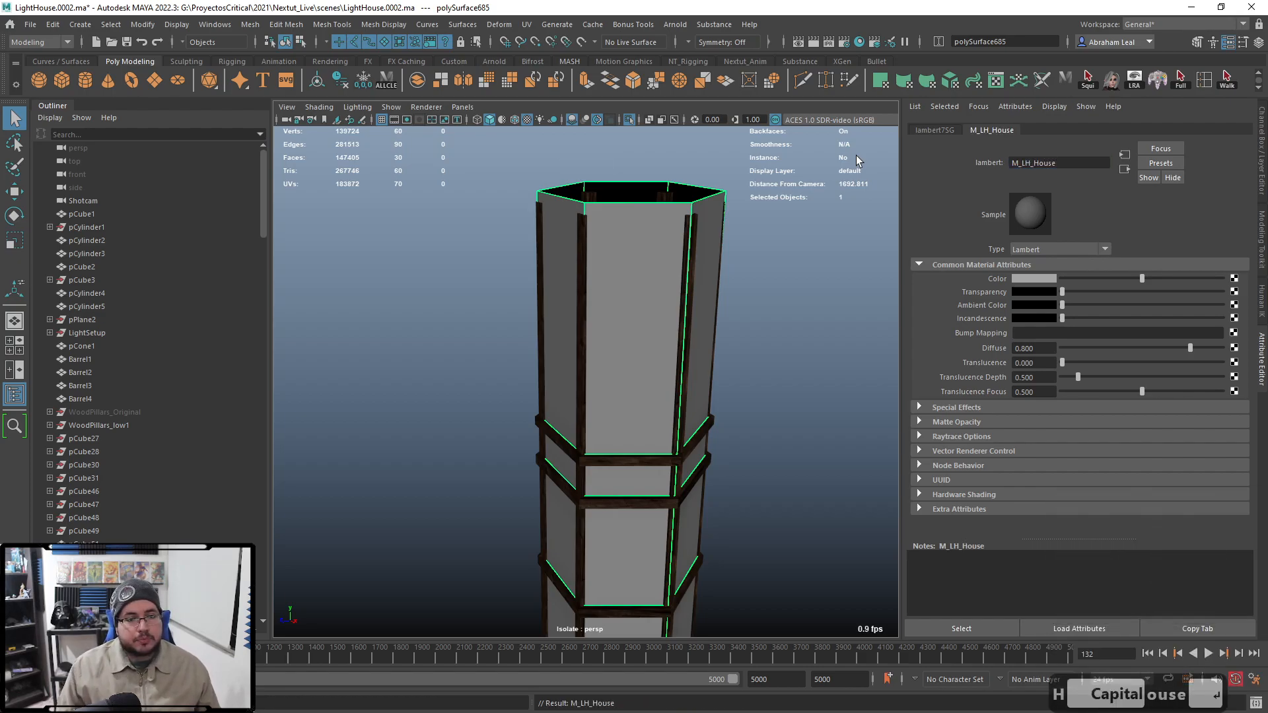
Step: Inspect the materials assigned to the upper walls, the stone base and a vertical beam
click(758, 294)
alt+right_drag(759, 295, 636, 377)
click(636, 378)
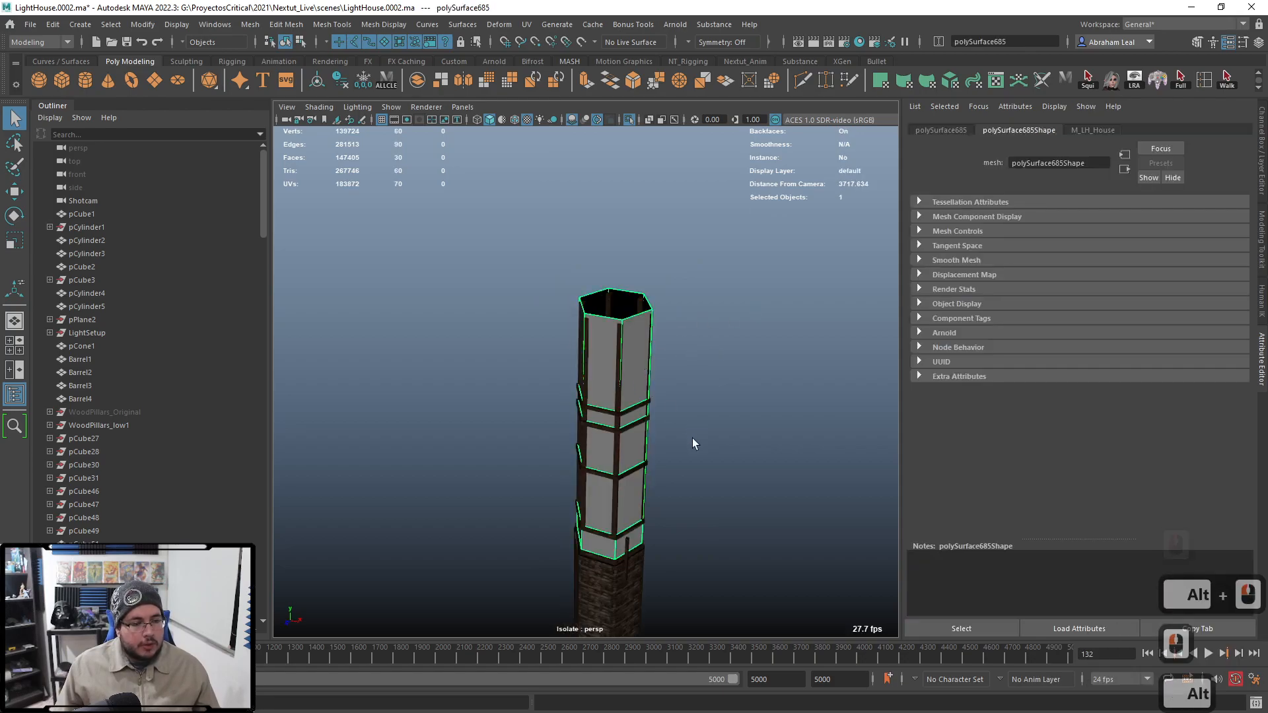
alt+drag(693, 443, 601, 456)
click(601, 462)
alt+right_drag(601, 463, 658, 320)
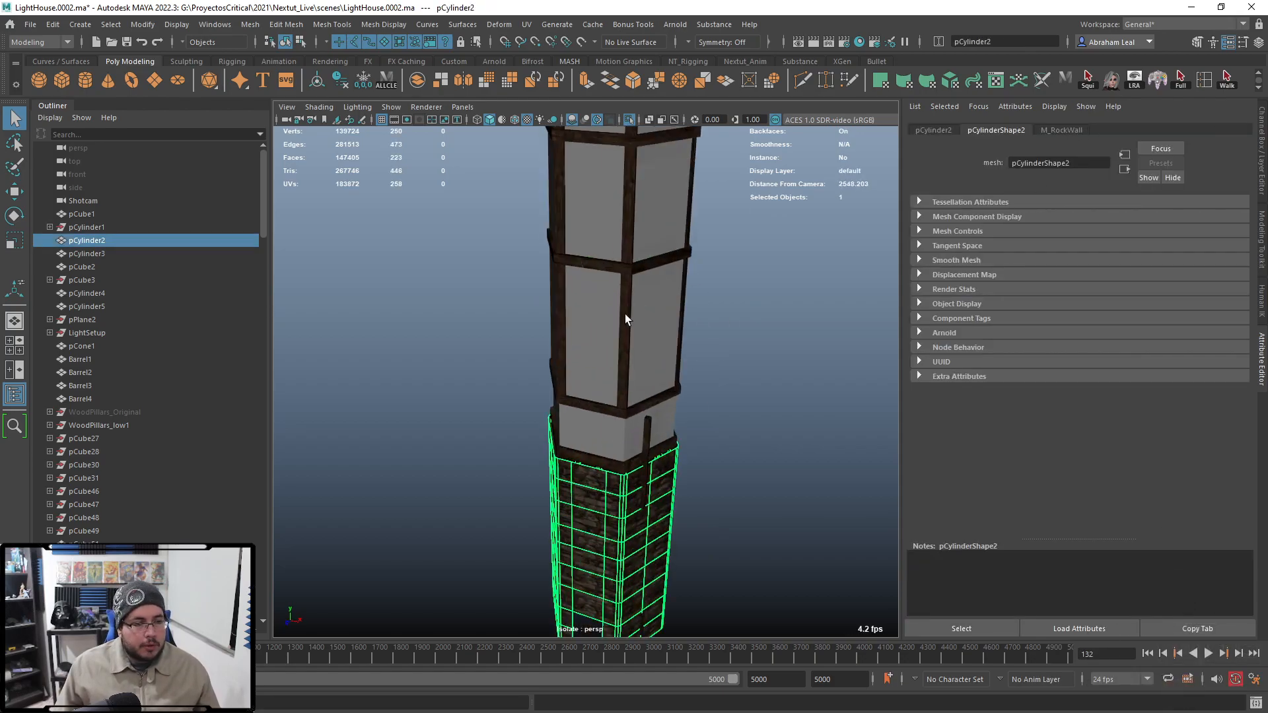
click(625, 314)
alt+drag(624, 315, 651, 377)
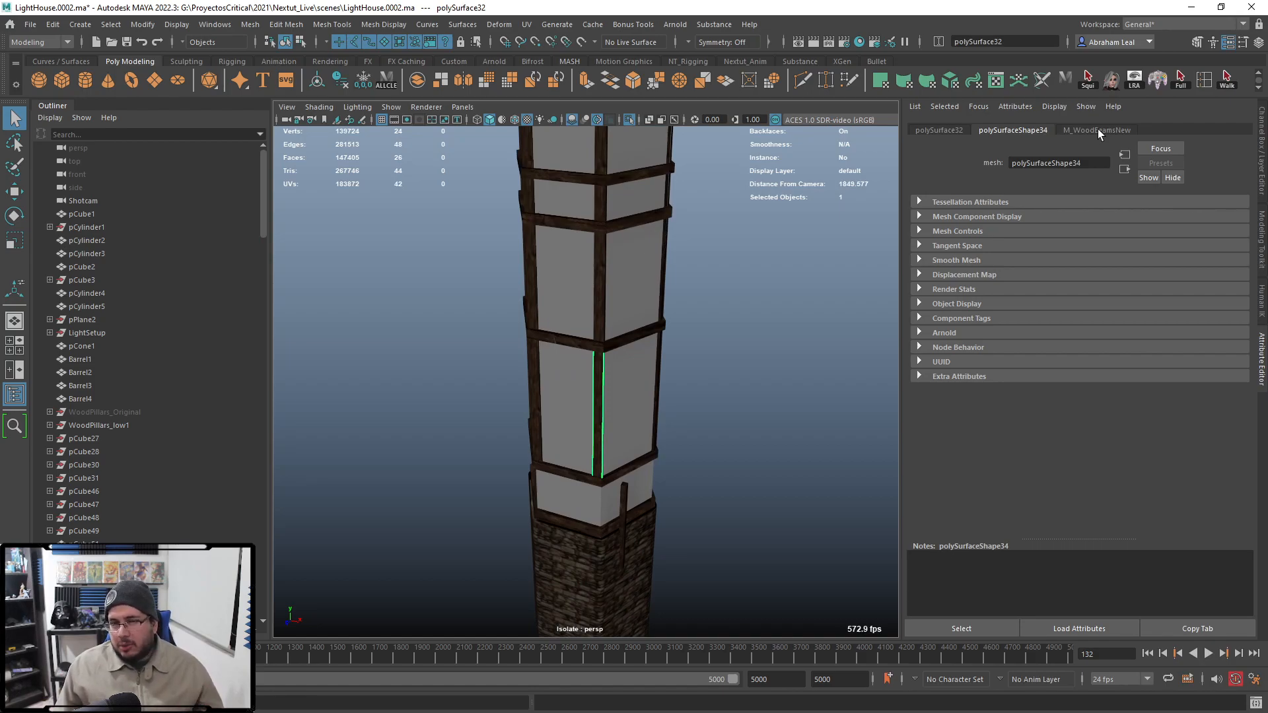
Step: Select all isolated tower pieces except the stray vertical beam in front of the stone base
click(802, 312)
alt+drag(800, 324, 724, 362)
alt+right_drag(725, 363, 718, 423)
alt+middle_drag(719, 422, 713, 311)
alt+right_drag(713, 311, 621, 403)
alt+drag(620, 403, 679, 424)
alt+right_drag(678, 428, 685, 447)
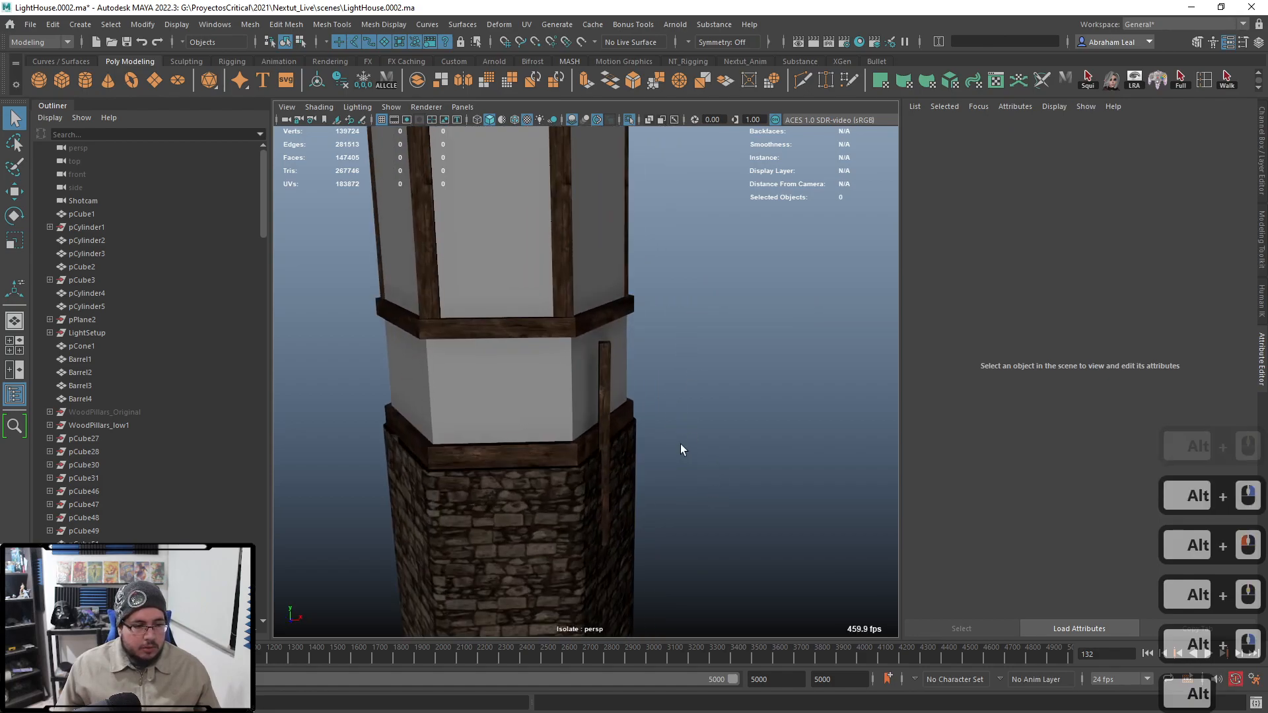
click(603, 375)
scroll(688, 307, down, 10)
drag(682, 232, 509, 509)
scroll(631, 429, up, 10)
ctrl+click(609, 374)
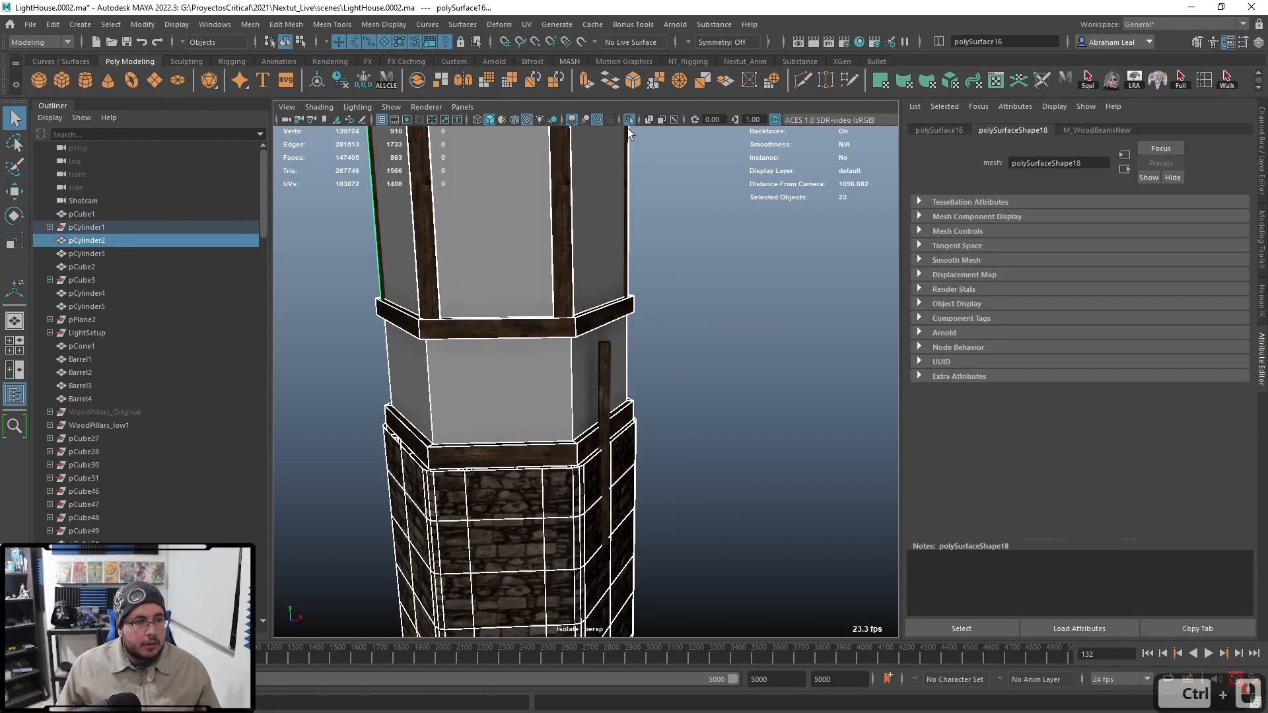
Step: Restore the tower selection and isolate it again without the stray beam
key(ctrl+z)
key(ctrl+z)
key(ctrl+z)
key(ctrl+z)
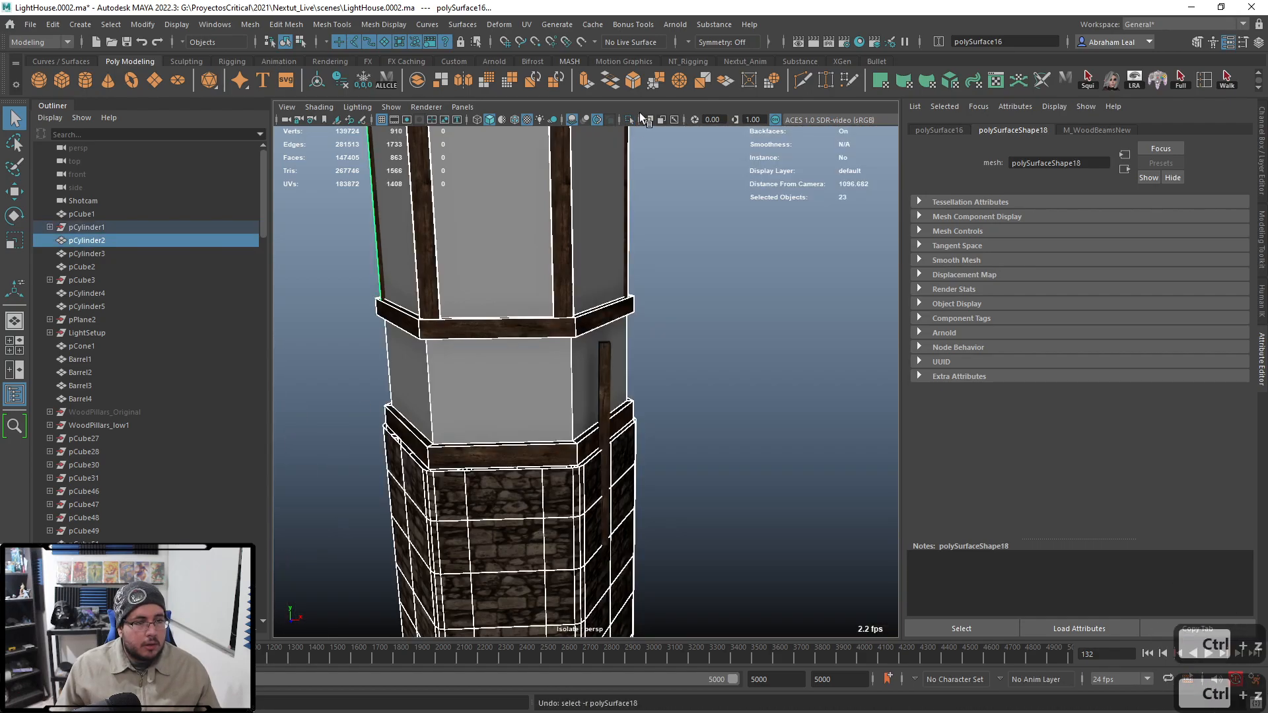
click(630, 119)
click(629, 120)
click(658, 186)
Step: Select a piece of the tower's wooden bands, open a maximized Hypershade and select the M_WoodBeamsNew material
alt+drag(706, 337, 538, 329)
alt+right_drag(537, 329, 518, 340)
alt+drag(519, 340, 620, 371)
alt+right_drag(620, 371, 639, 430)
alt+drag(639, 430, 623, 422)
click(622, 422)
click(859, 43)
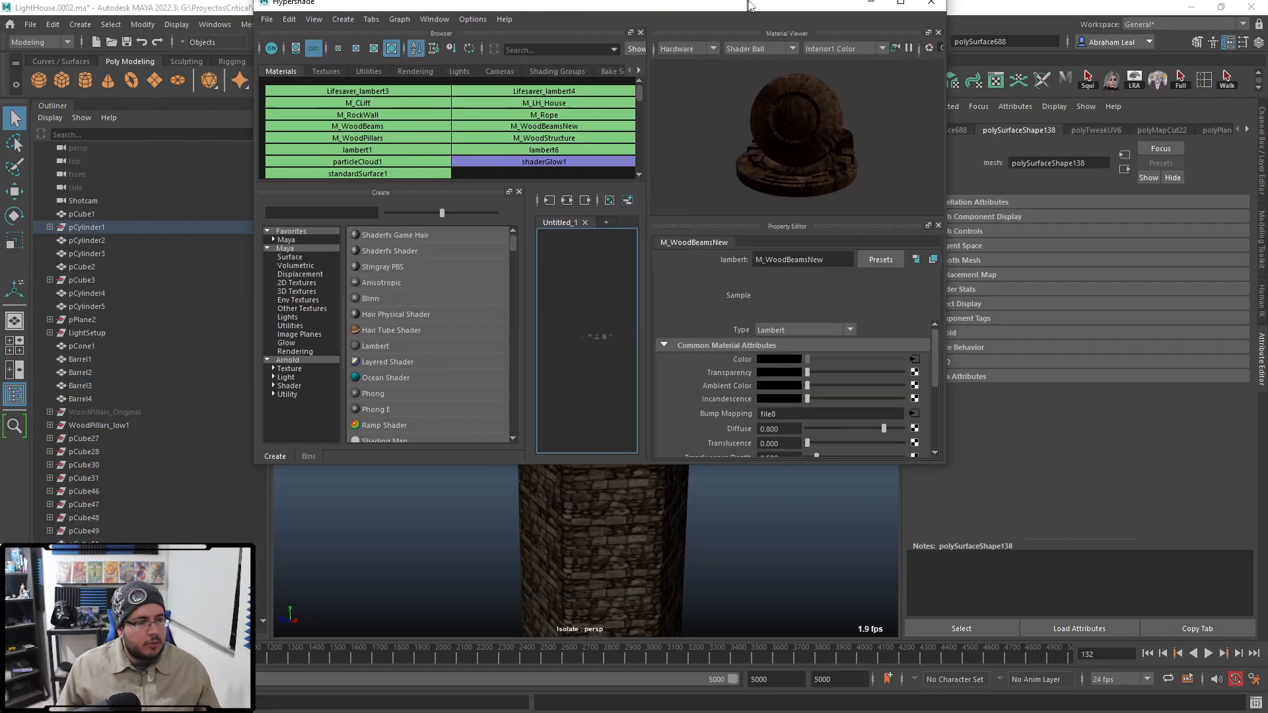
double_click(750, 6)
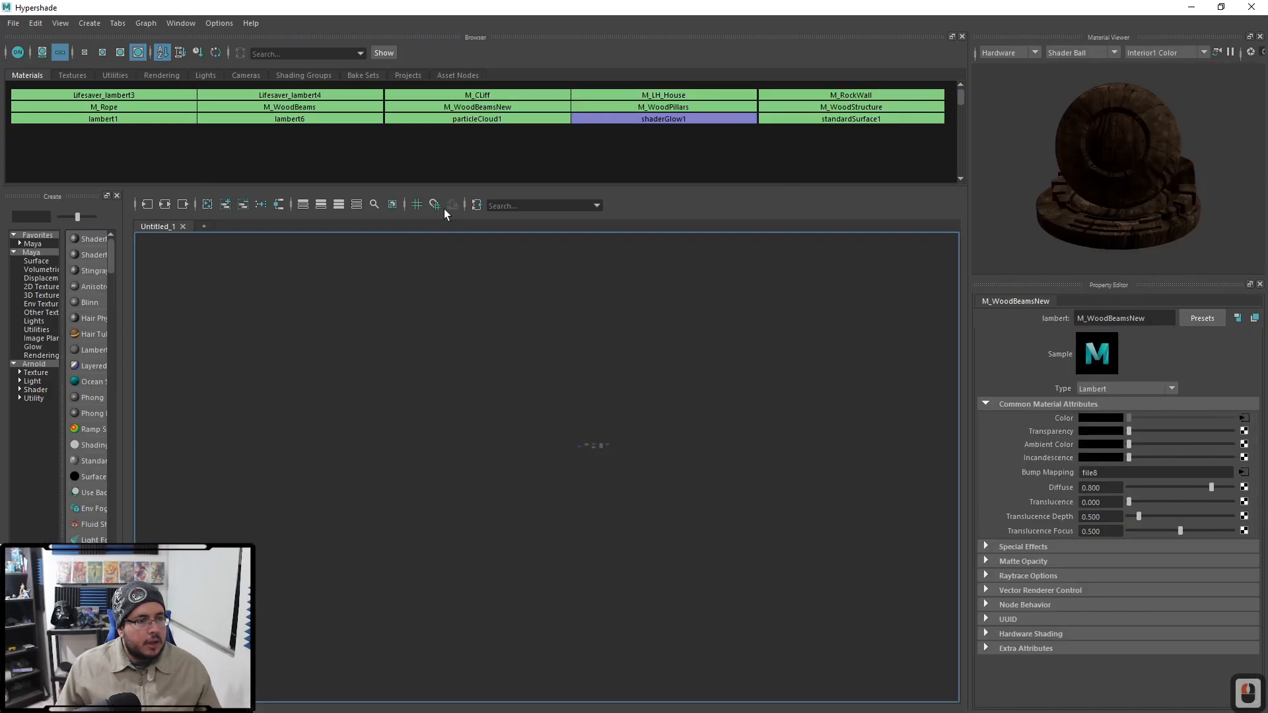
click(481, 105)
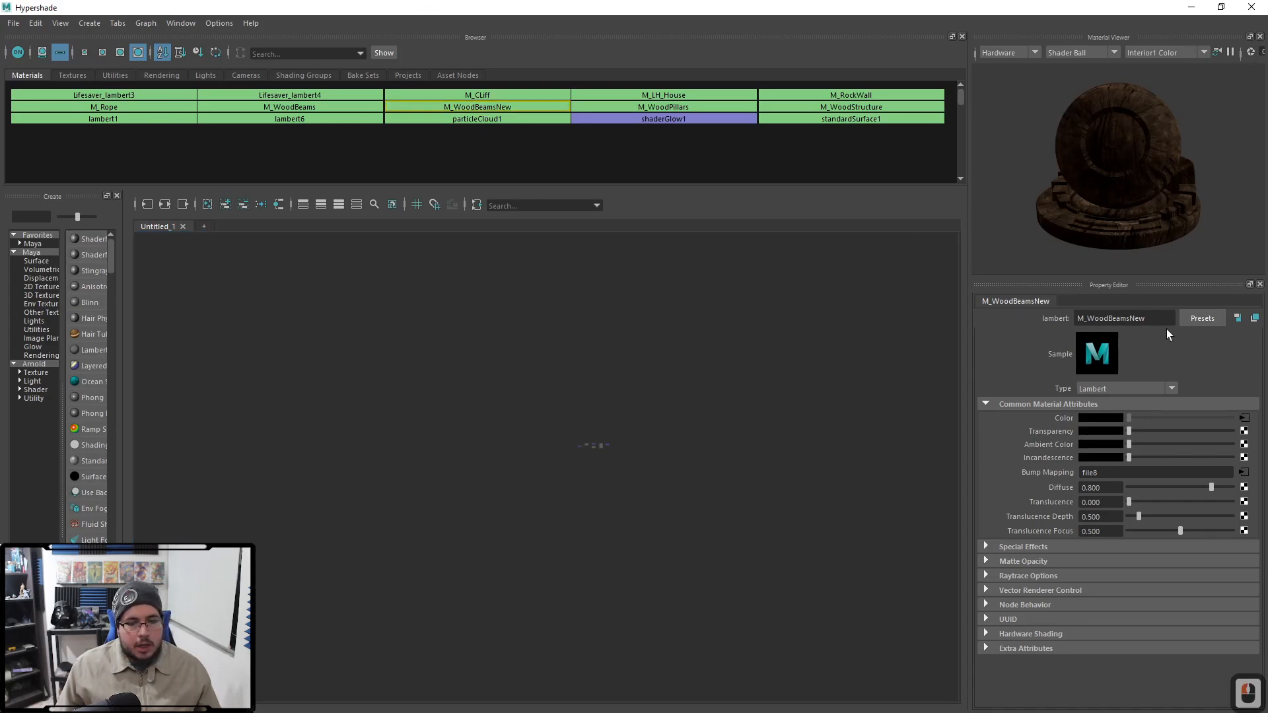
Step: Rename the selected wood material as M_WoodBeams_Fresh and close the Hypershade
double_click(1164, 318)
click(1164, 318)
key(BackSpace)
key(BackSpace)
key(BackSpace)
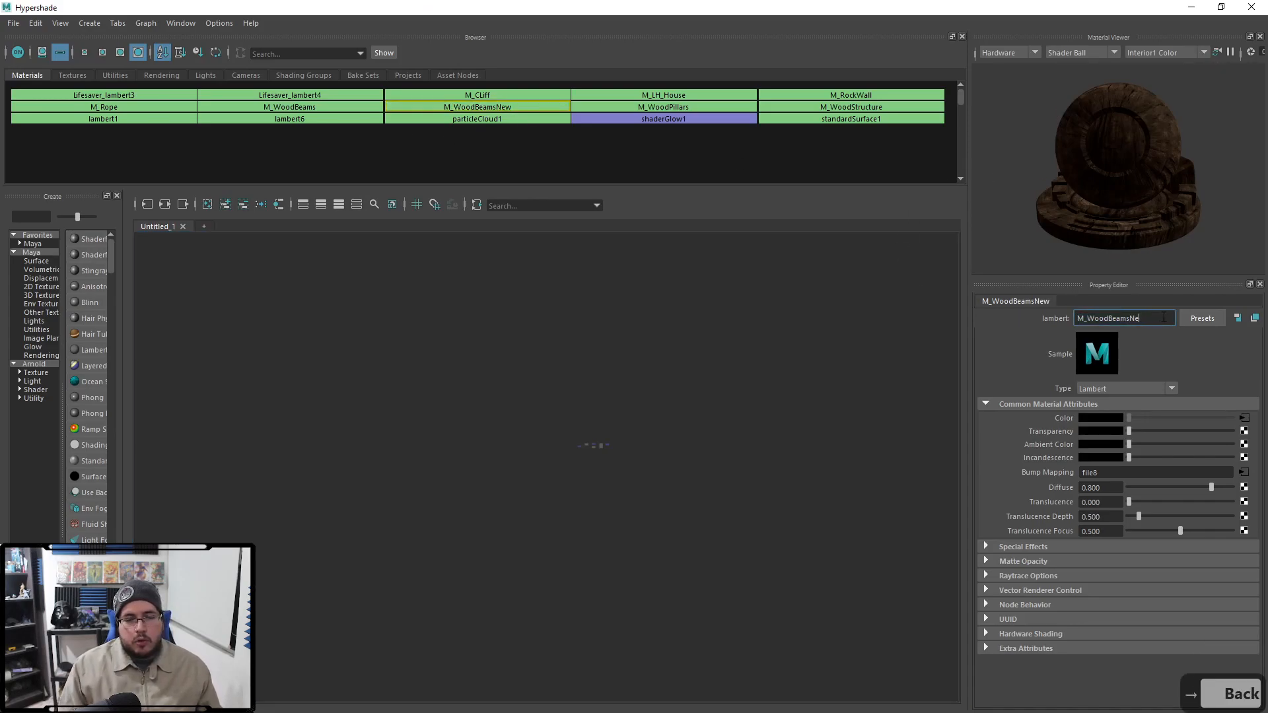
text(_Fresh)
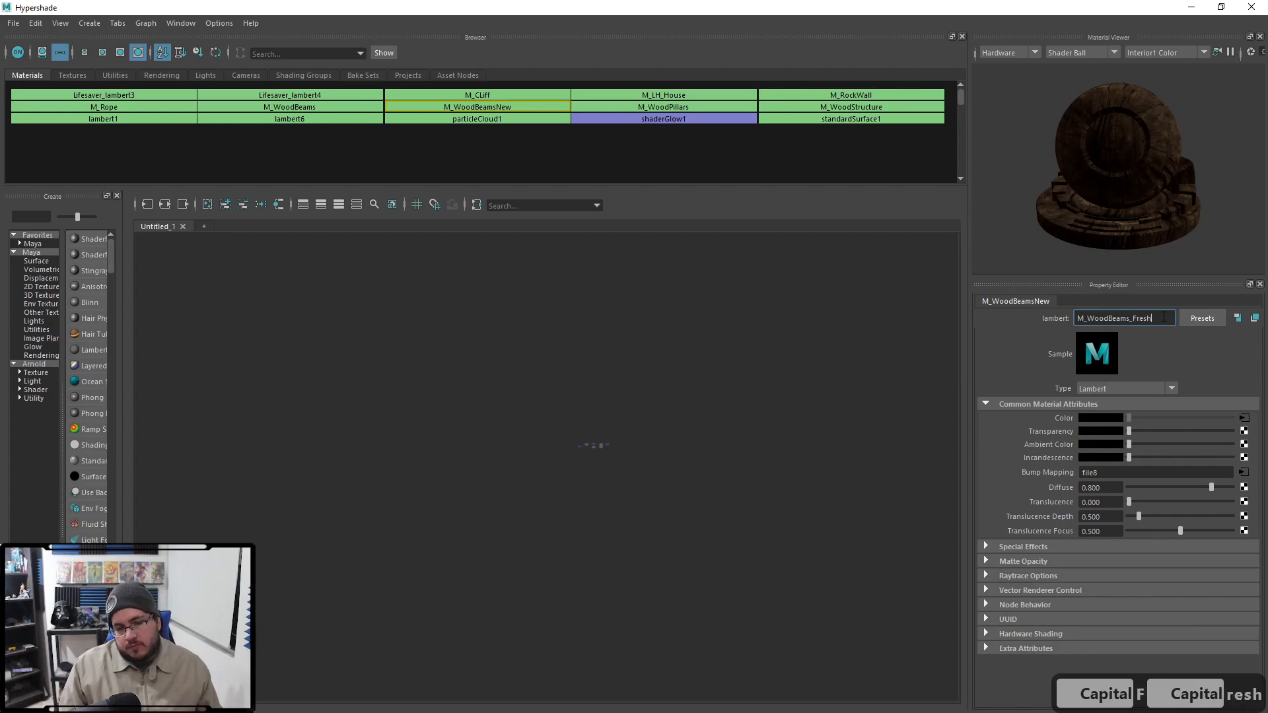
key(Return)
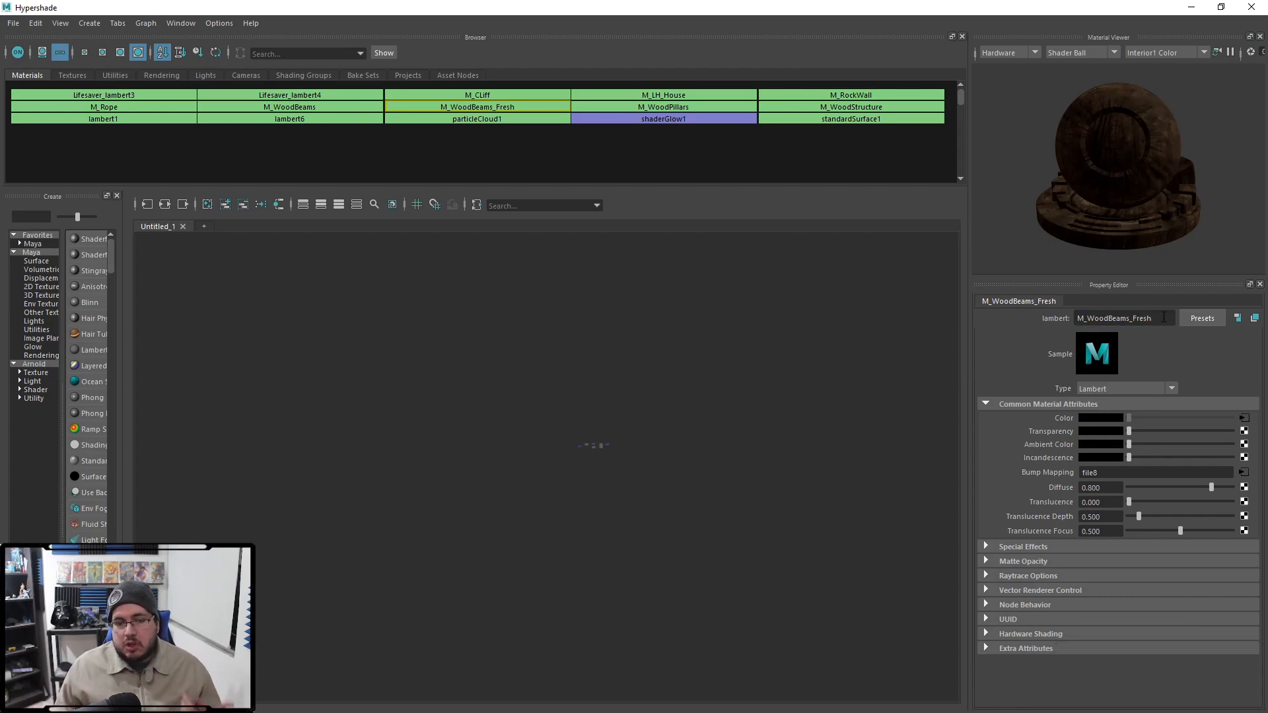
click(850, 292)
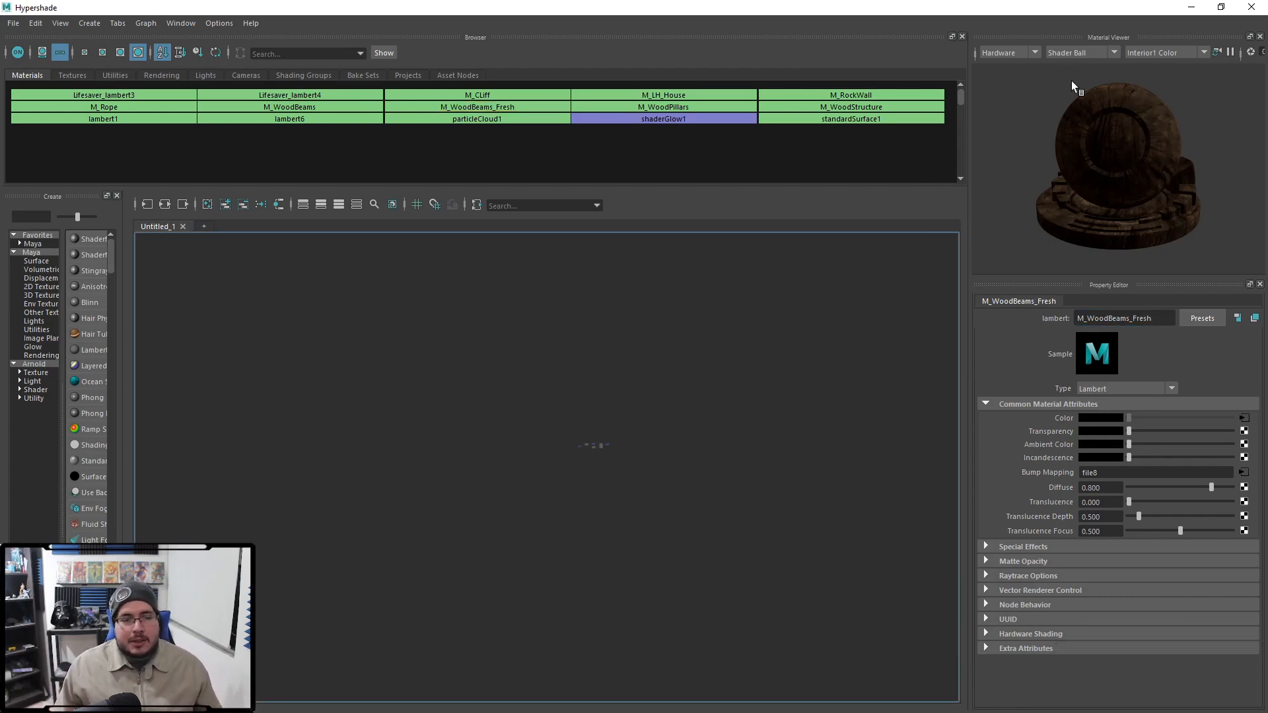
click(1251, 6)
Step: Move a vertical corner beam at the open top of the tower slightly along its Z axis
alt+drag(758, 303, 506, 372)
alt+right_drag(506, 367, 672, 431)
alt+drag(673, 431, 445, 361)
alt+middle_drag(445, 360, 383, 542)
alt+right_drag(383, 542, 880, 615)
alt+drag(479, 248, 687, 453)
alt+middle_drag(687, 452, 628, 339)
click(629, 339)
mouse_move(628, 339)
alt+mouse_down()
mouse_move(764, 468)
mouse_move(643, 354)
alt+mouse_up()
key(w)
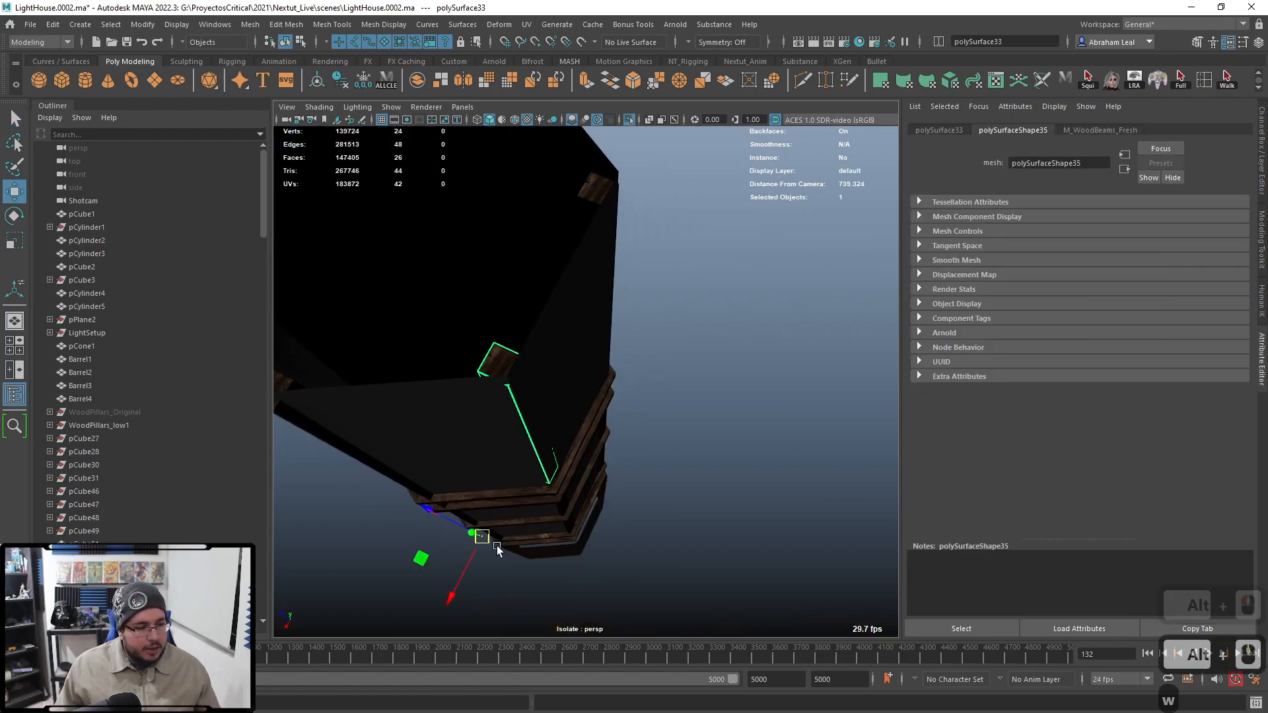
drag(436, 508, 449, 498)
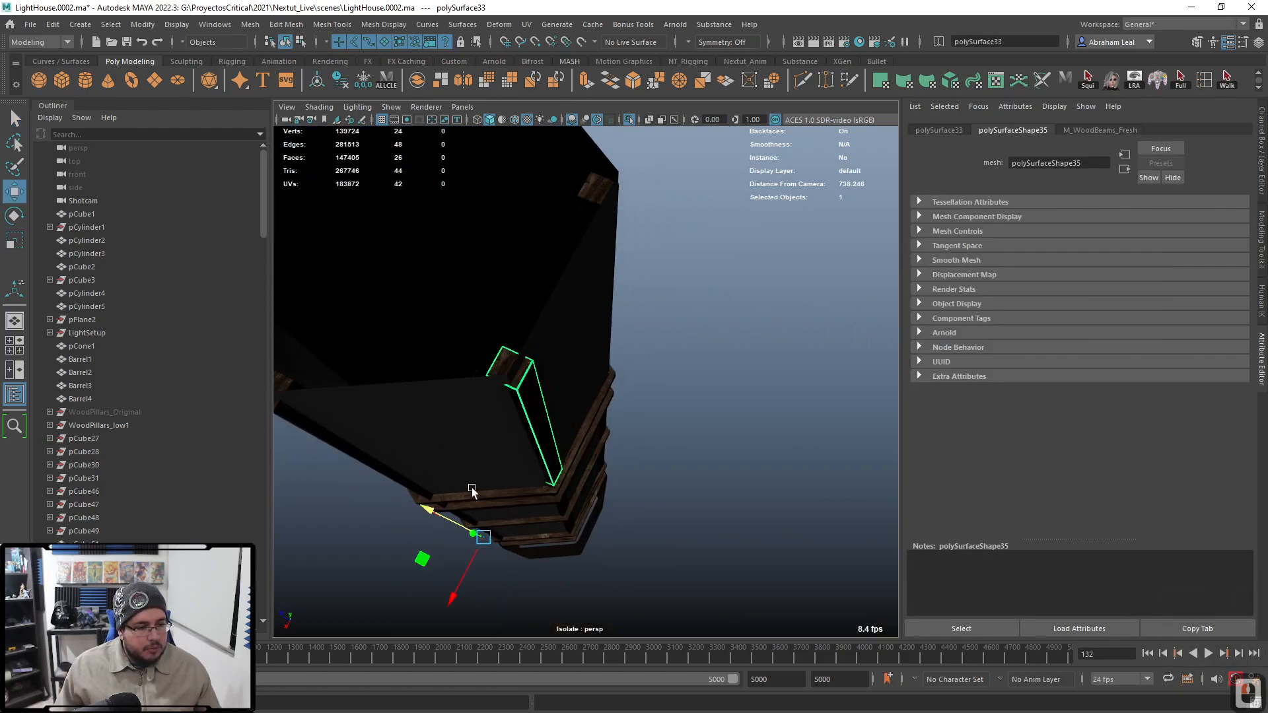
click(687, 387)
Step: Nudge the vertical beam on the neighbouring corner slightly along its Z axis and deselect it
alt+drag(705, 376, 598, 281)
click(587, 264)
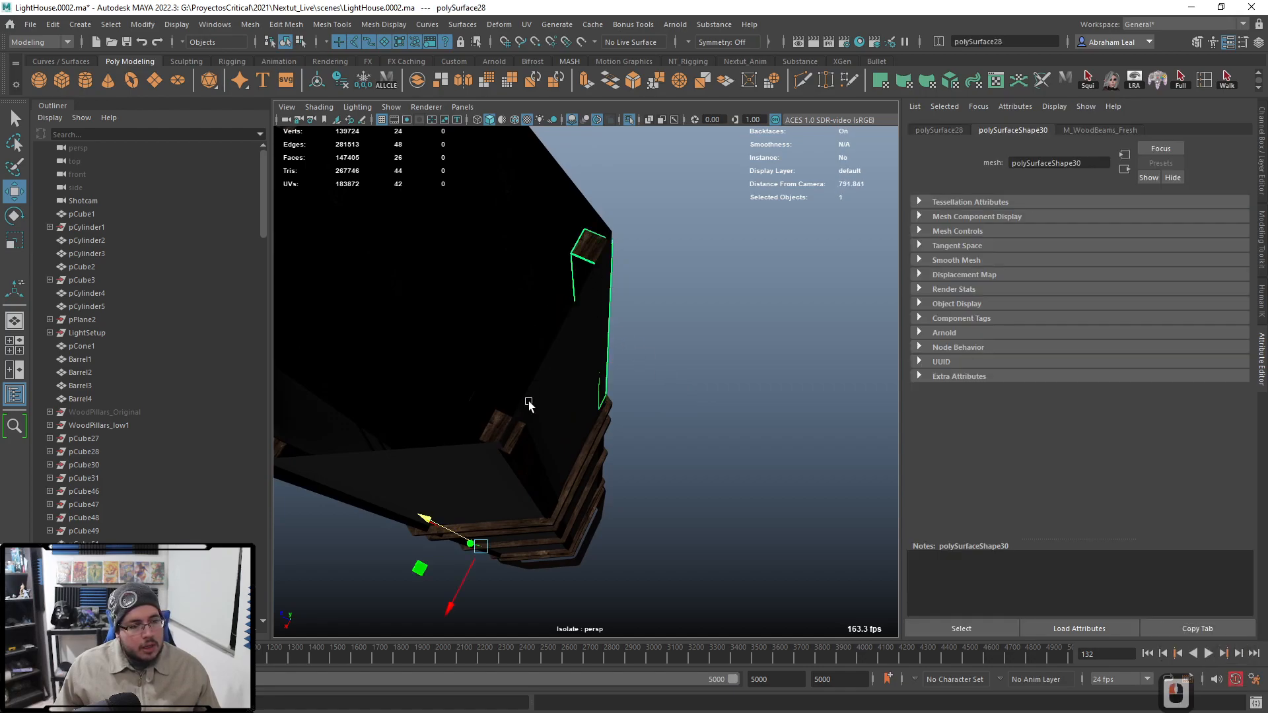
drag(430, 517, 433, 520)
alt+right_drag(467, 500, 383, 462)
click(681, 410)
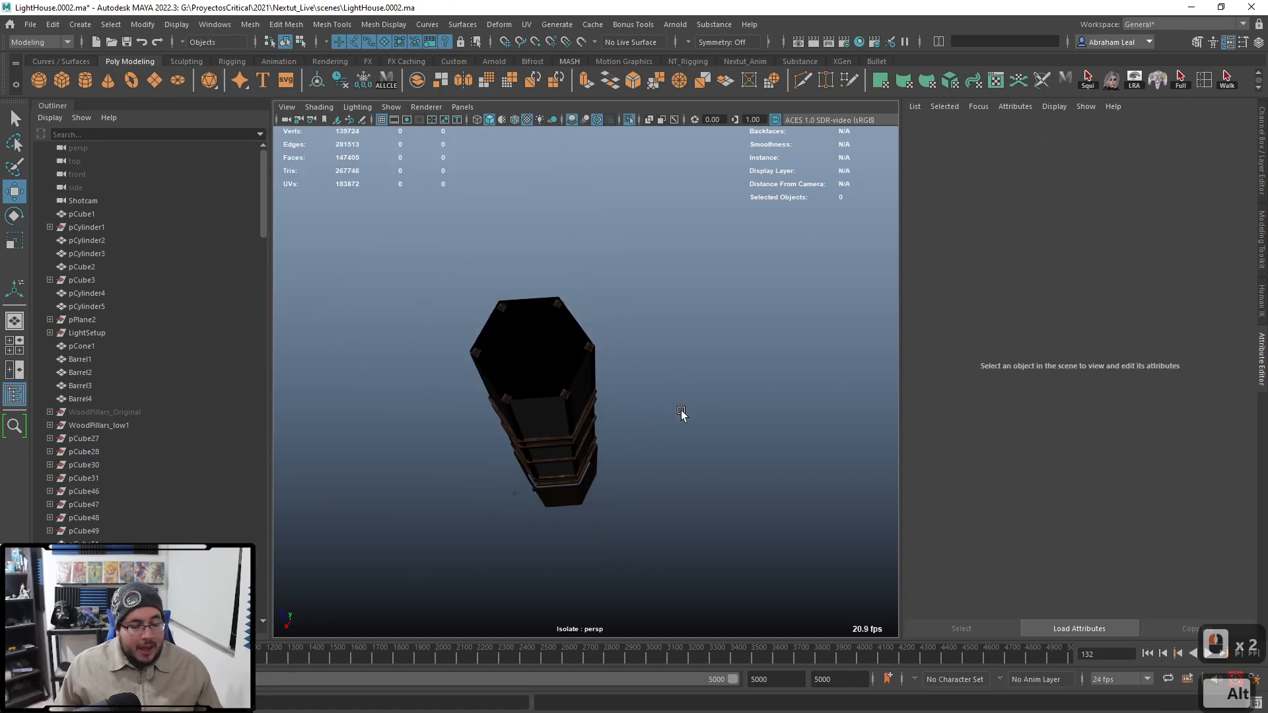
Step: Select the stacked vertical beams on one tower corner and adjust their position against the walls
alt+drag(682, 410, 602, 337)
alt+right_drag(585, 348, 658, 322)
click(669, 245)
alt+middle_drag(709, 256, 661, 395)
shift+click(698, 306)
shift+middle_drag(732, 278, 732, 311)
click(743, 317)
Step: Select two stacked vertical beams on another tower corner, shift them slightly against the walls and deselect them
alt+middle_drag(337, 449, 484, 441)
click(485, 441)
alt+middle_drag(512, 506, 588, 283)
shift+click(589, 283)
alt+drag(589, 283, 566, 360)
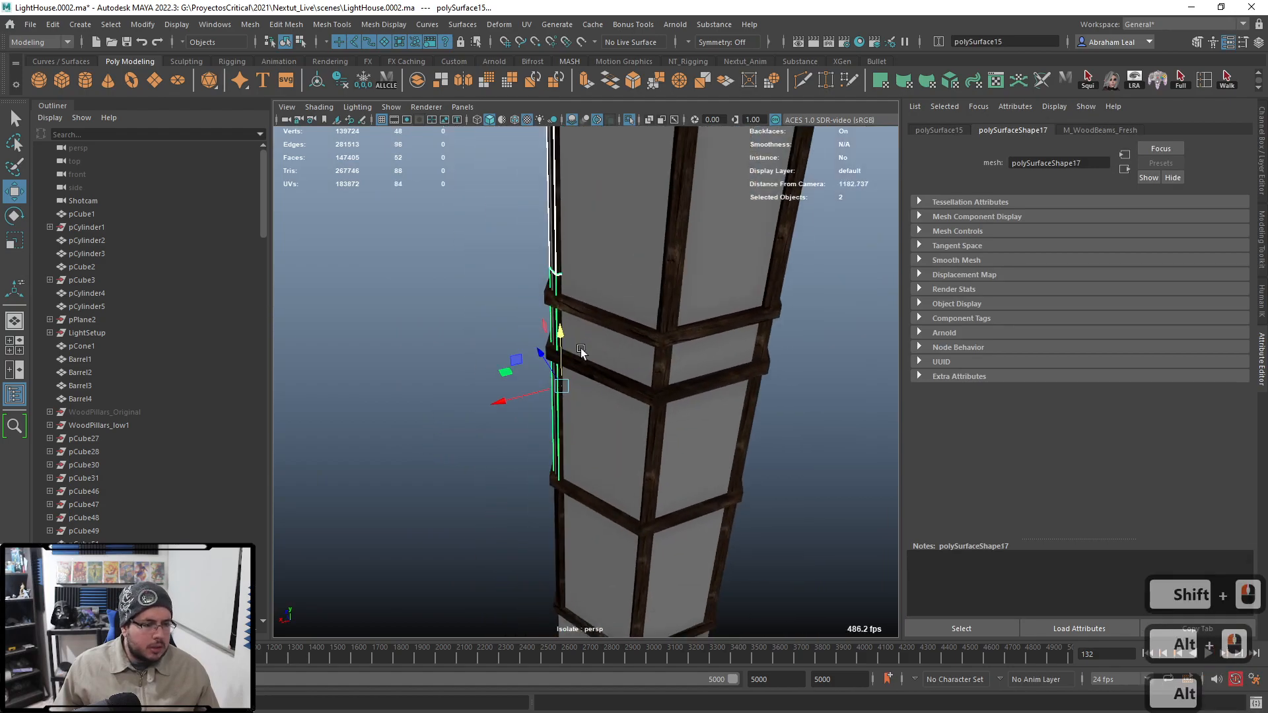
alt+right_drag(566, 359, 554, 378)
drag(561, 379, 554, 382)
click(504, 418)
Step: Select all the walls and beams of the tower and open the Export Selection dialog
scroll(528, 423, down, 6)
alt+drag(555, 427, 613, 455)
mouse_move(613, 456)
alt+right_down()
mouse_move(601, 439)
mouse_move(625, 438)
alt+right_up()
drag(702, 245, 528, 496)
scroll(619, 485, up, 5)
alt+drag(667, 456, 682, 453)
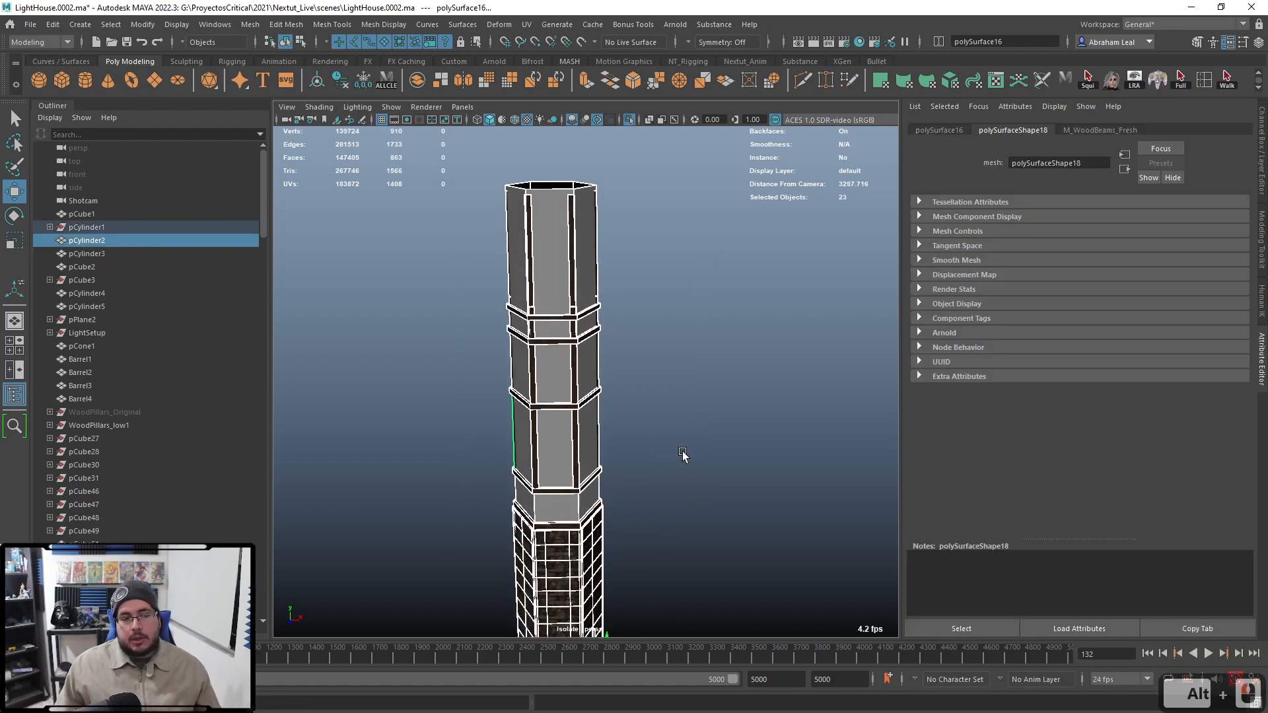
alt+right_drag(643, 391, 698, 399)
alt+drag(697, 399, 651, 441)
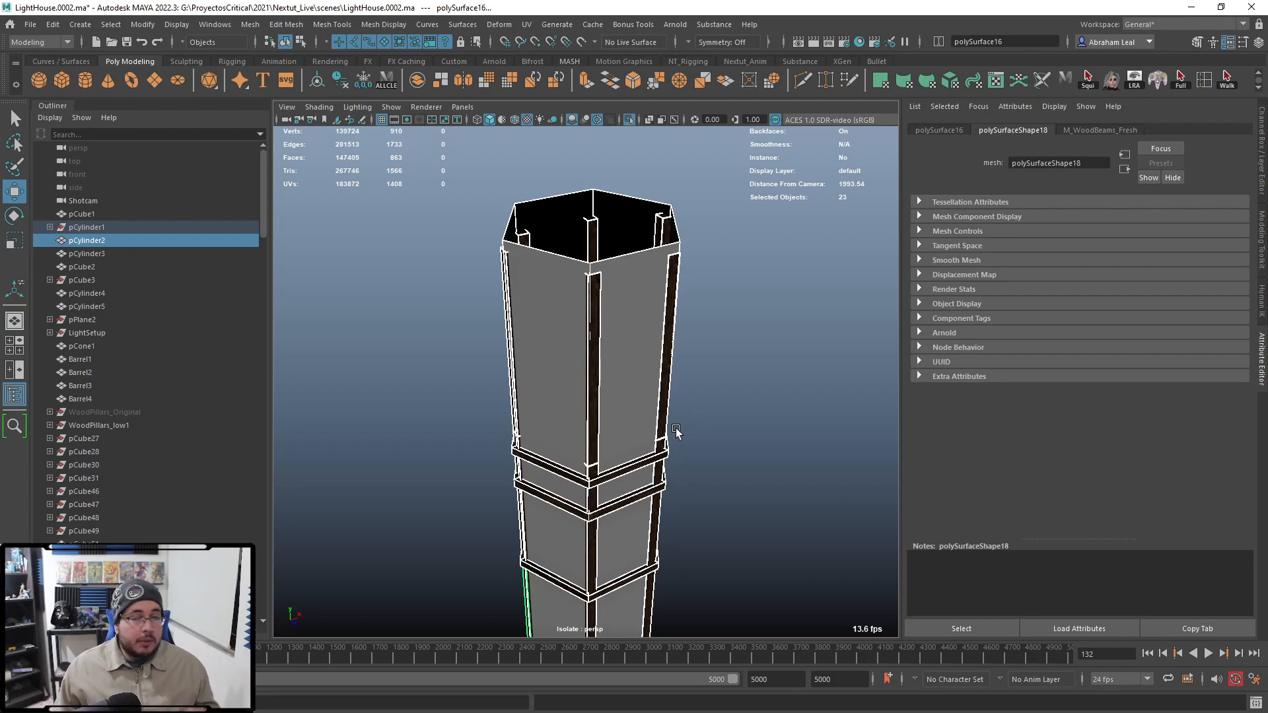
click(30, 24)
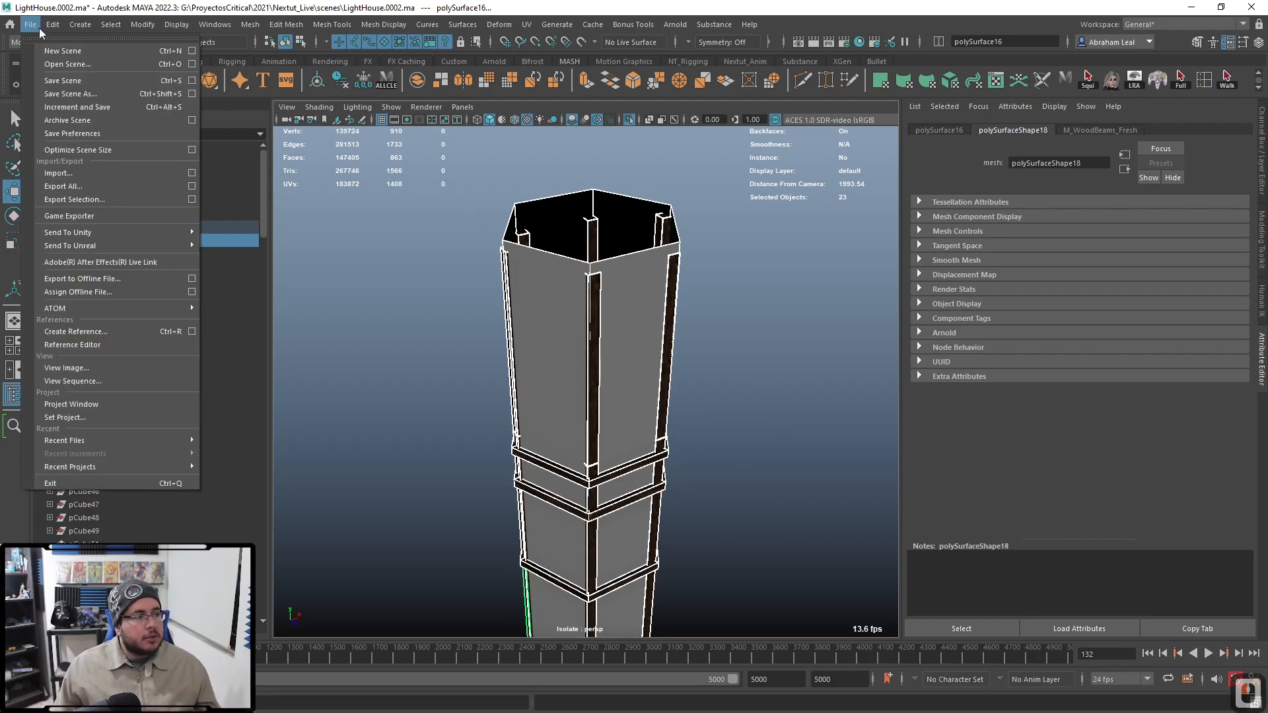
key(Escape)
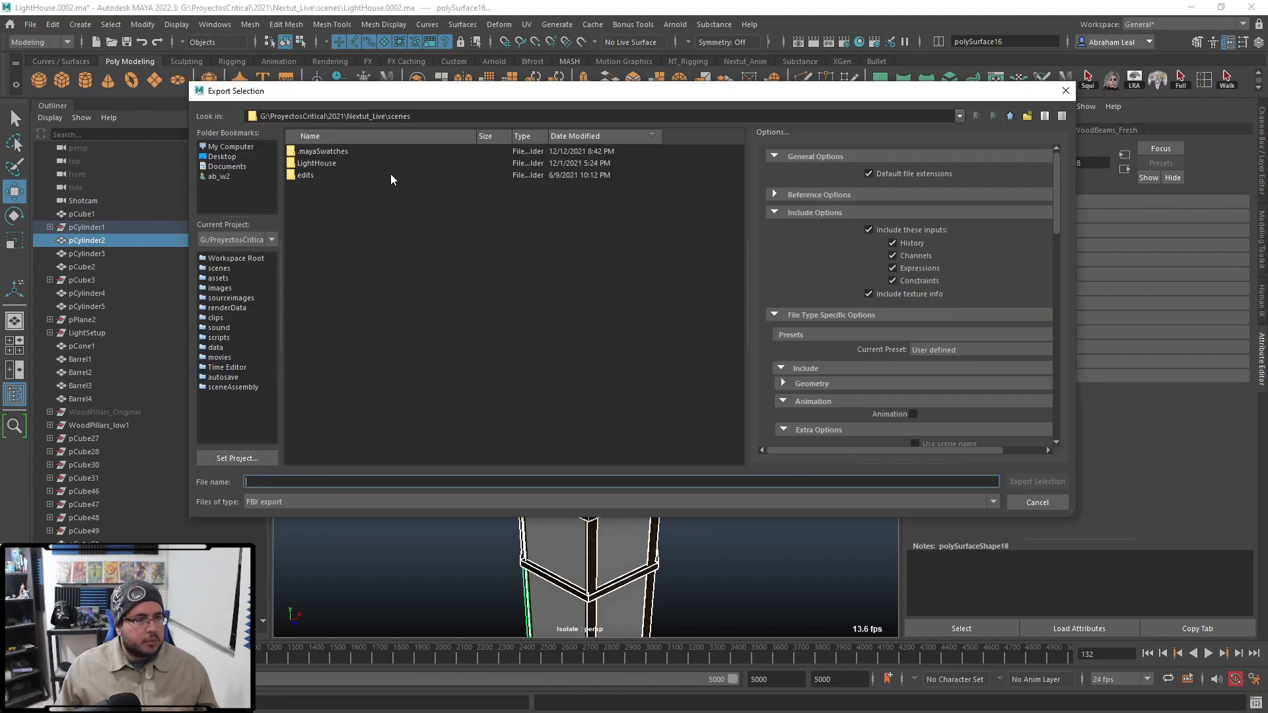
Step: Create a new folder named LH_Tower inside the project's assets/Lighthouse folder
click(224, 278)
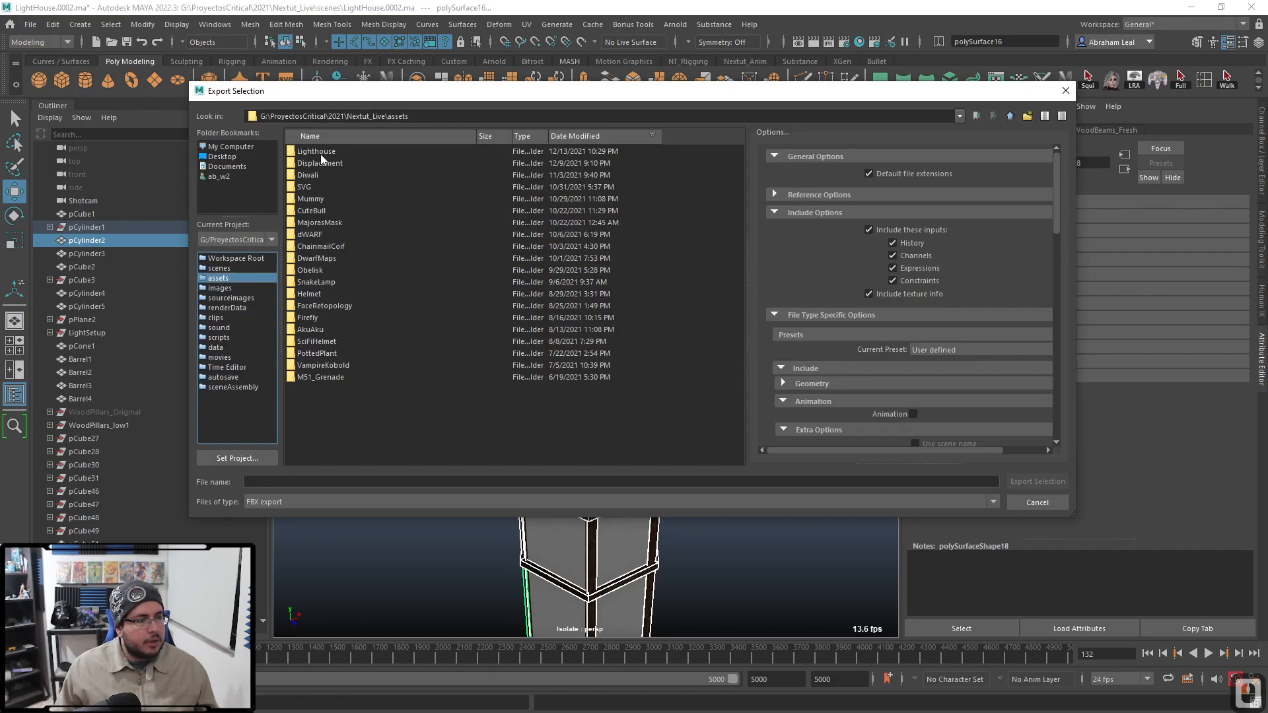
double_click(320, 152)
right_click(361, 291)
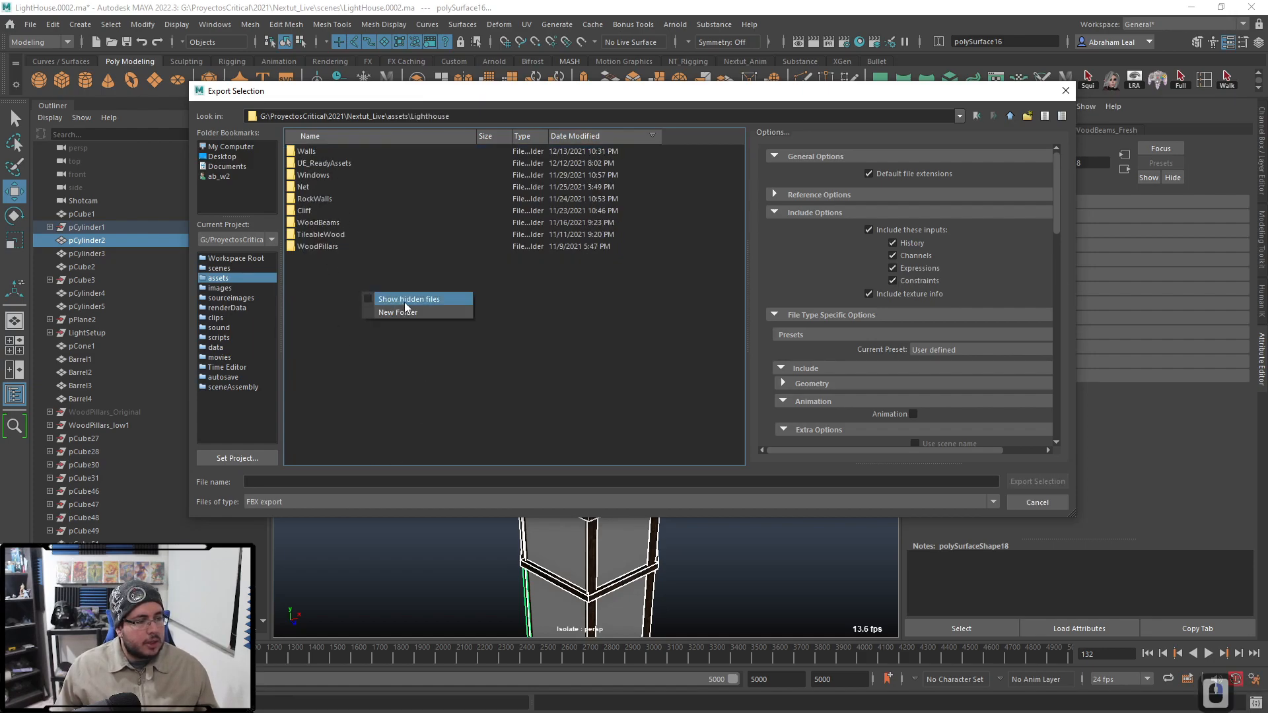
click(409, 315)
text(LightHous)
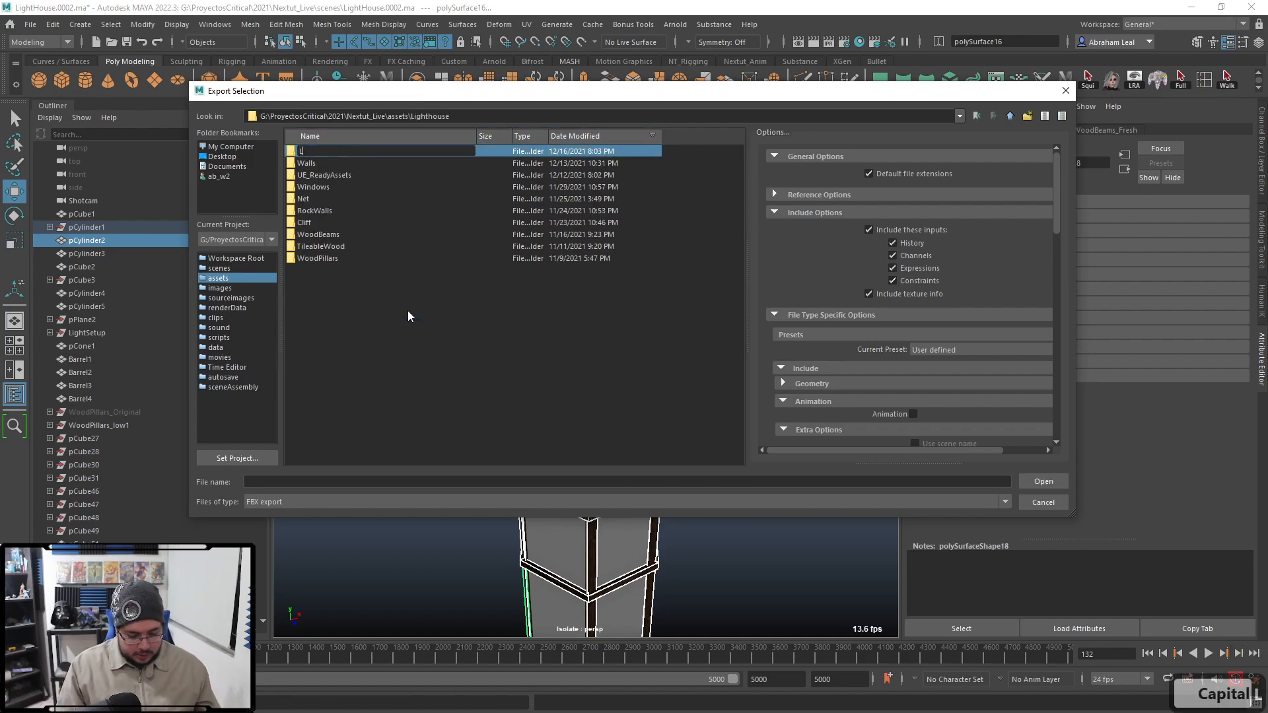
key(BackSpace)
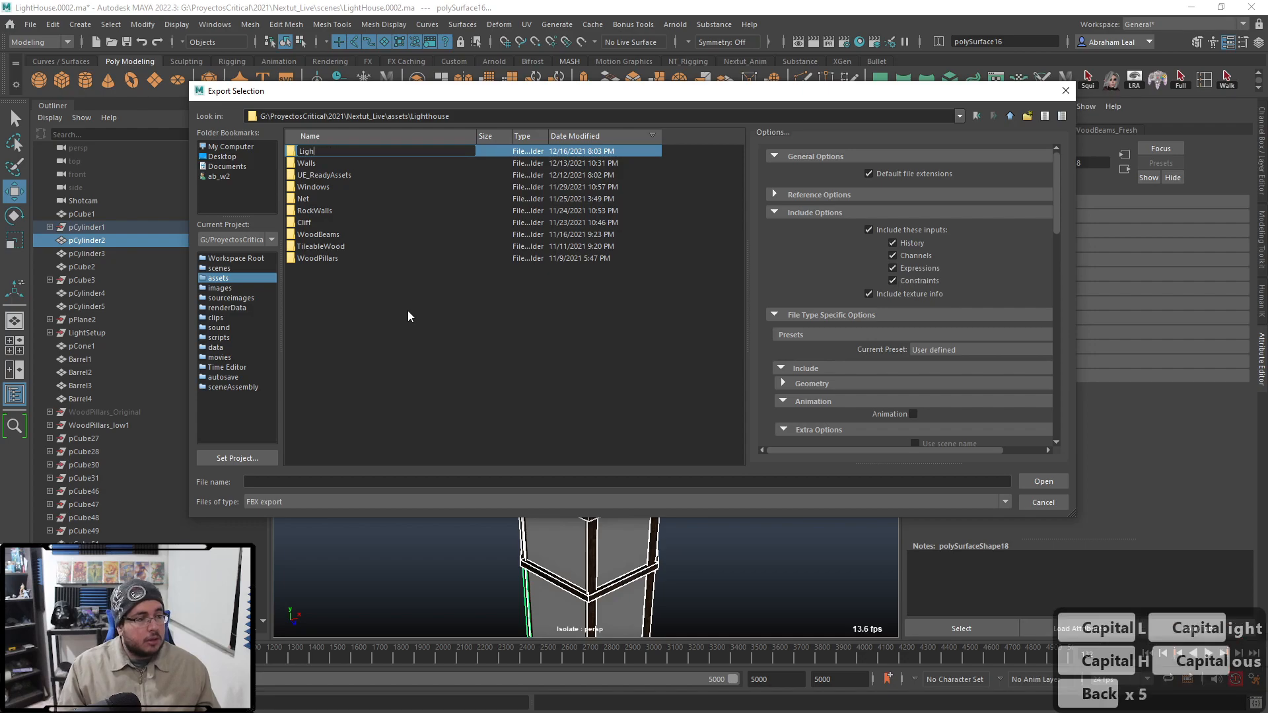
text(LH_)
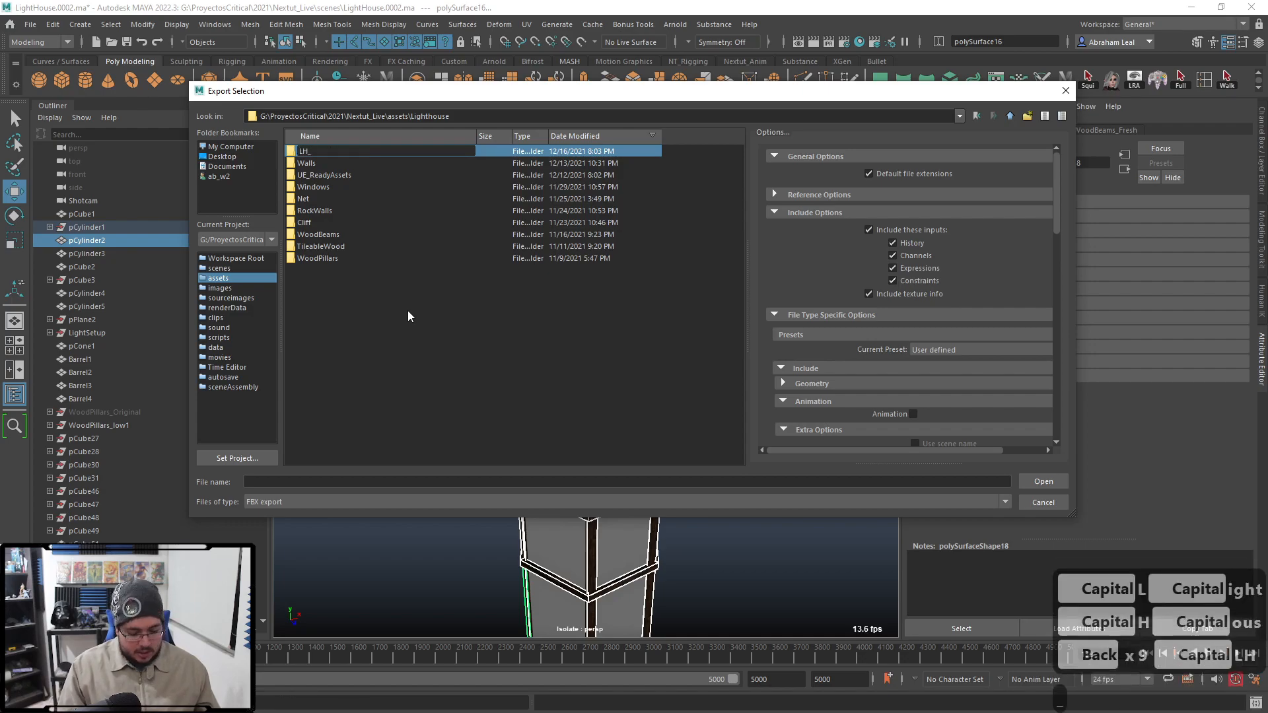
text(Main_)
key(BackSpace)
key(BackSpace)
key(BackSpace)
key(BackSpace)
key(BackSpace)
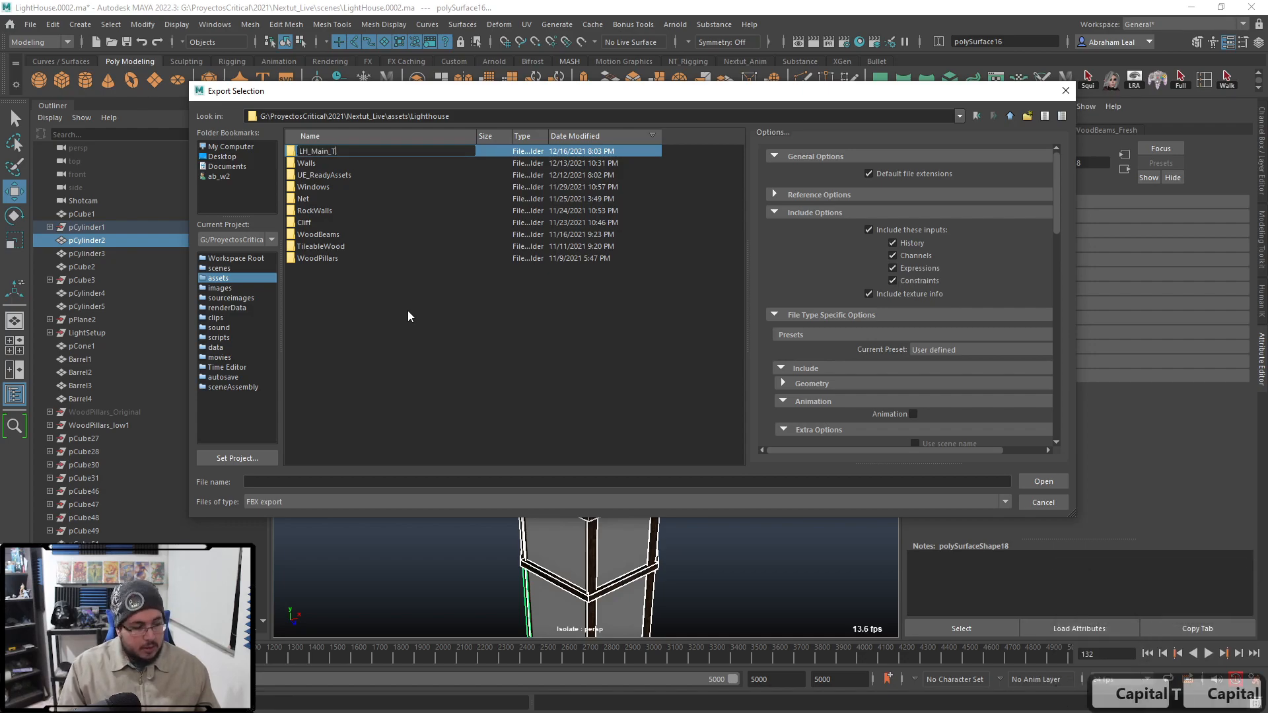
text(Tower)
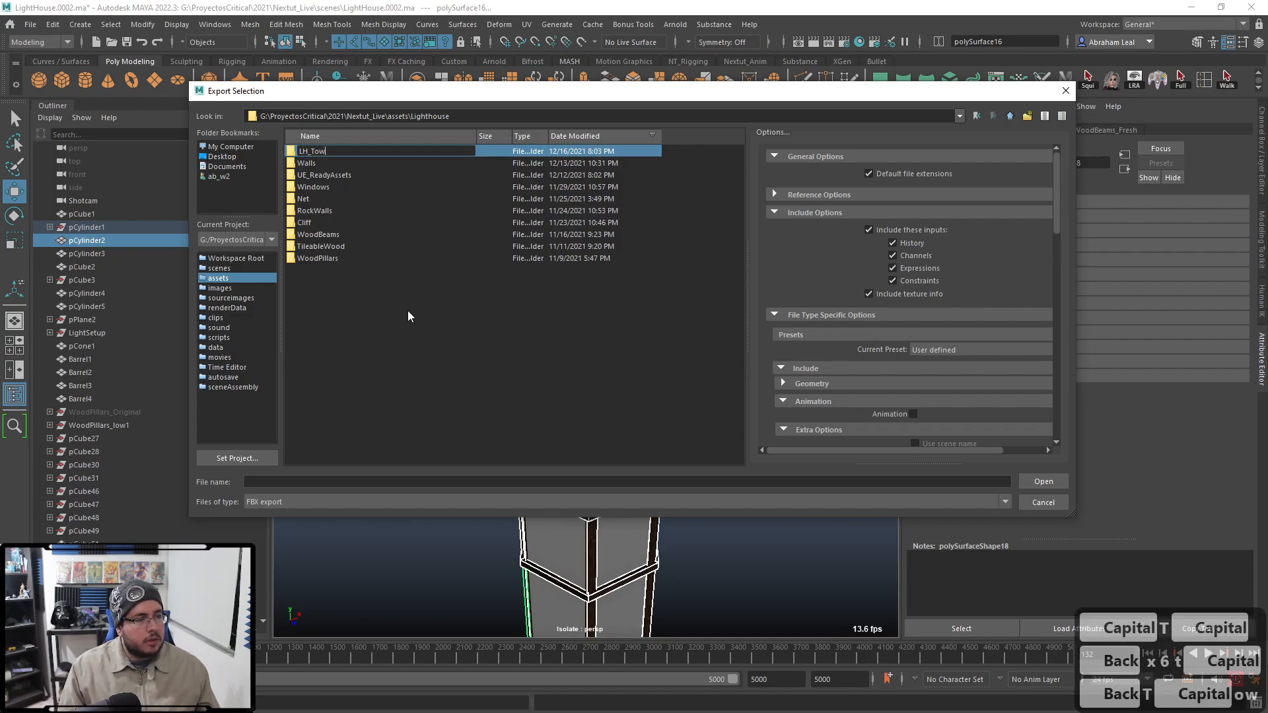
key(Return)
Step: Export the selected tower as an FBX named LH_Tower into the LH_Tower folder, close the warnings window and deselect everything
double_click(313, 151)
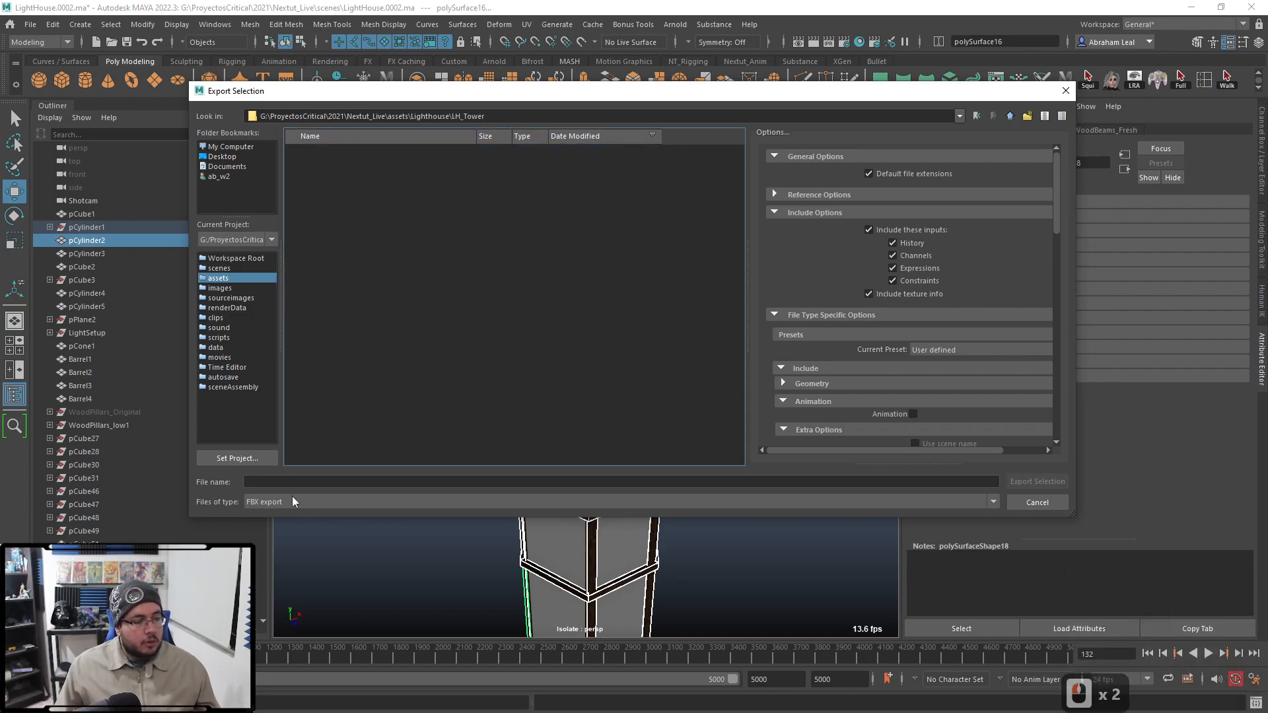
click(303, 480)
text(LH)
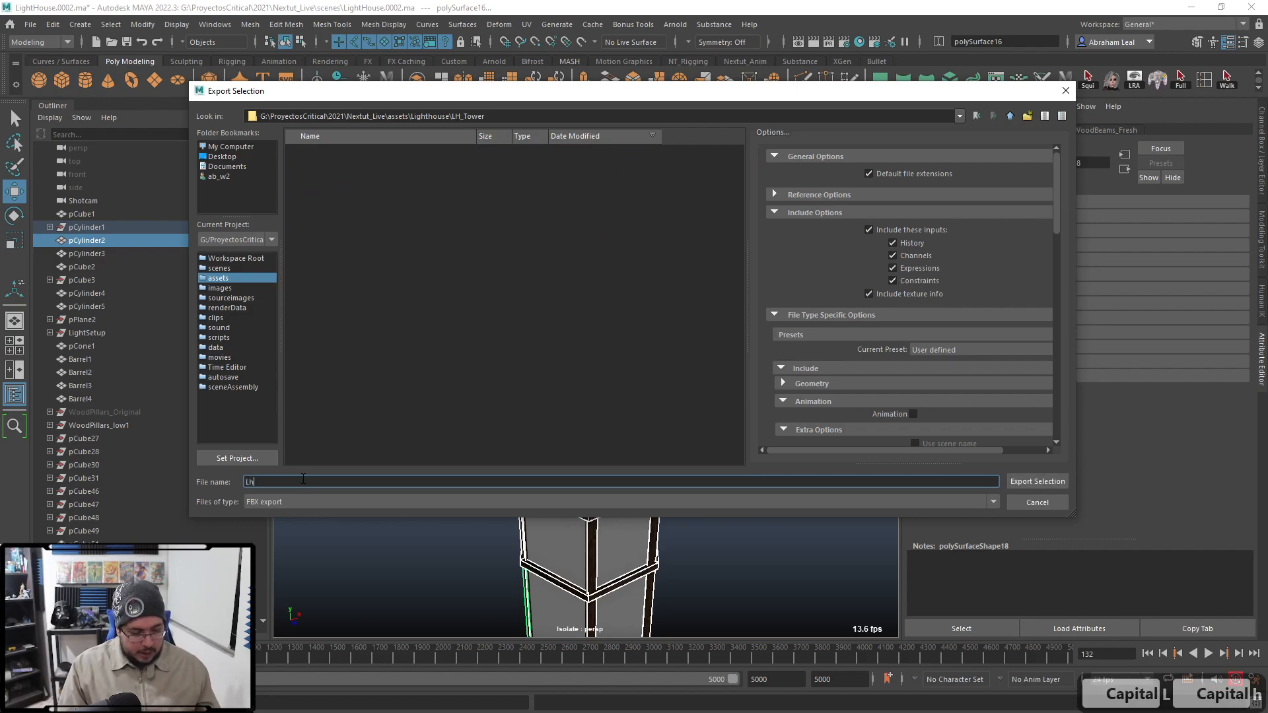
key(BackSpace)
text(H_Tower)
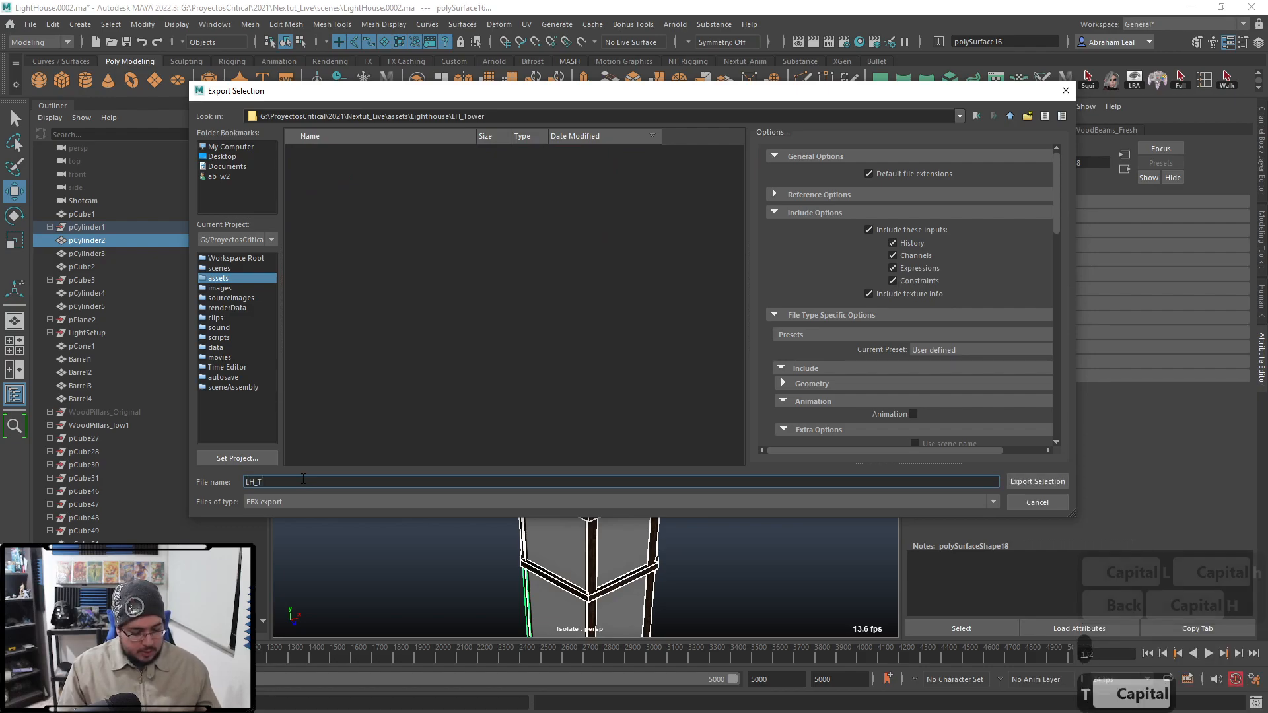
key(Return)
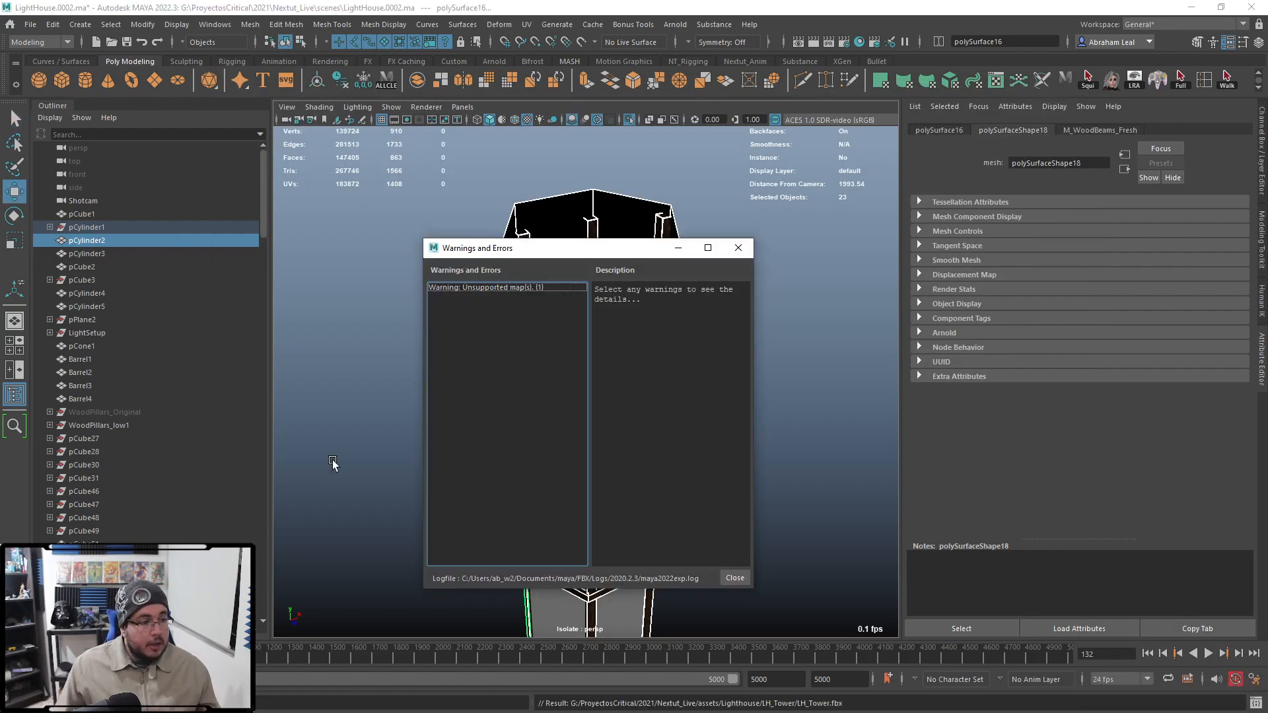
click(738, 248)
click(811, 410)
Step: Switch to Adobe Substance 3D Painter and dismiss its welcome window
key(super)
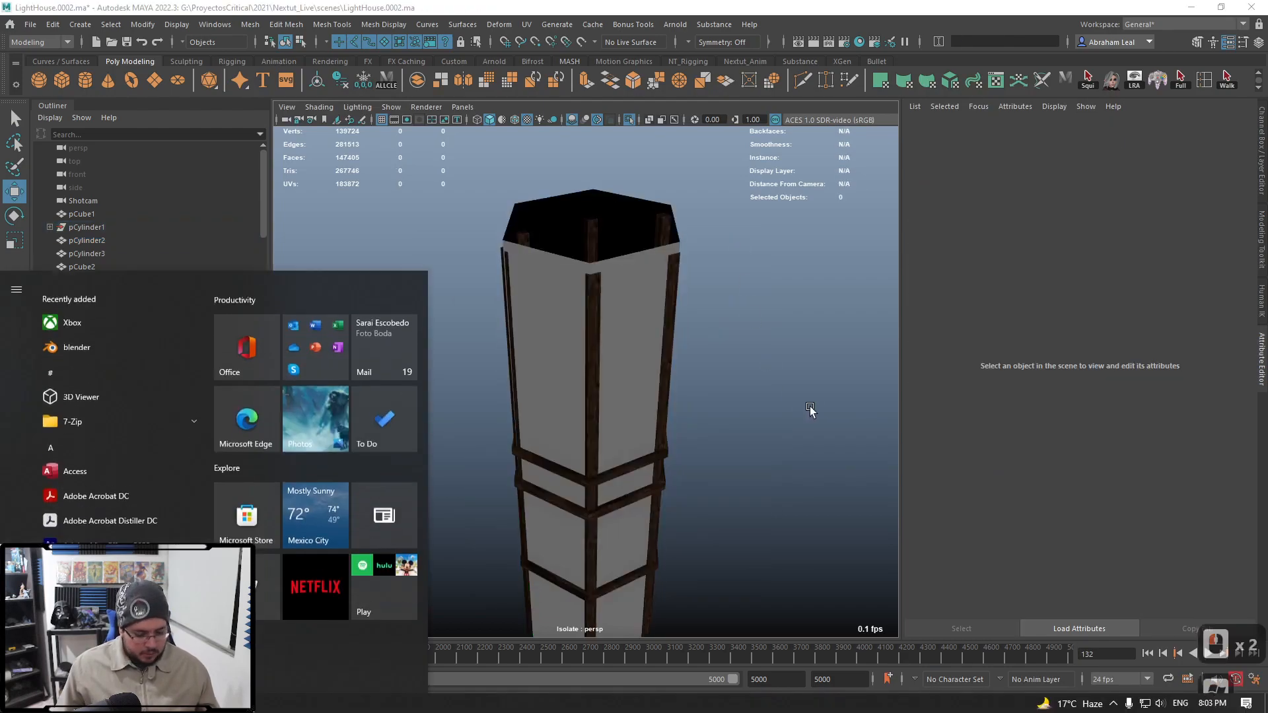
text(sub)
key(Return)
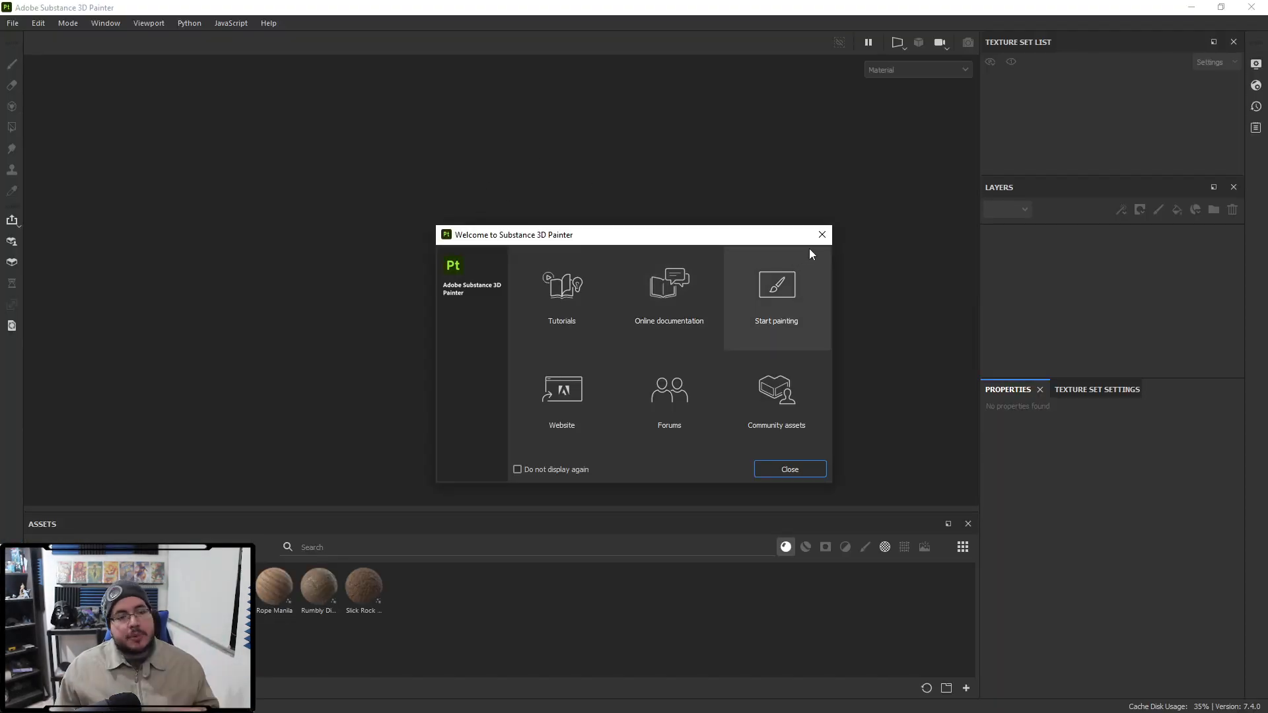
click(822, 235)
Step: Start a new project and choose LH_Tower.fbx from assets/Lighthouse/LH_Tower as its mesh file
click(13, 23)
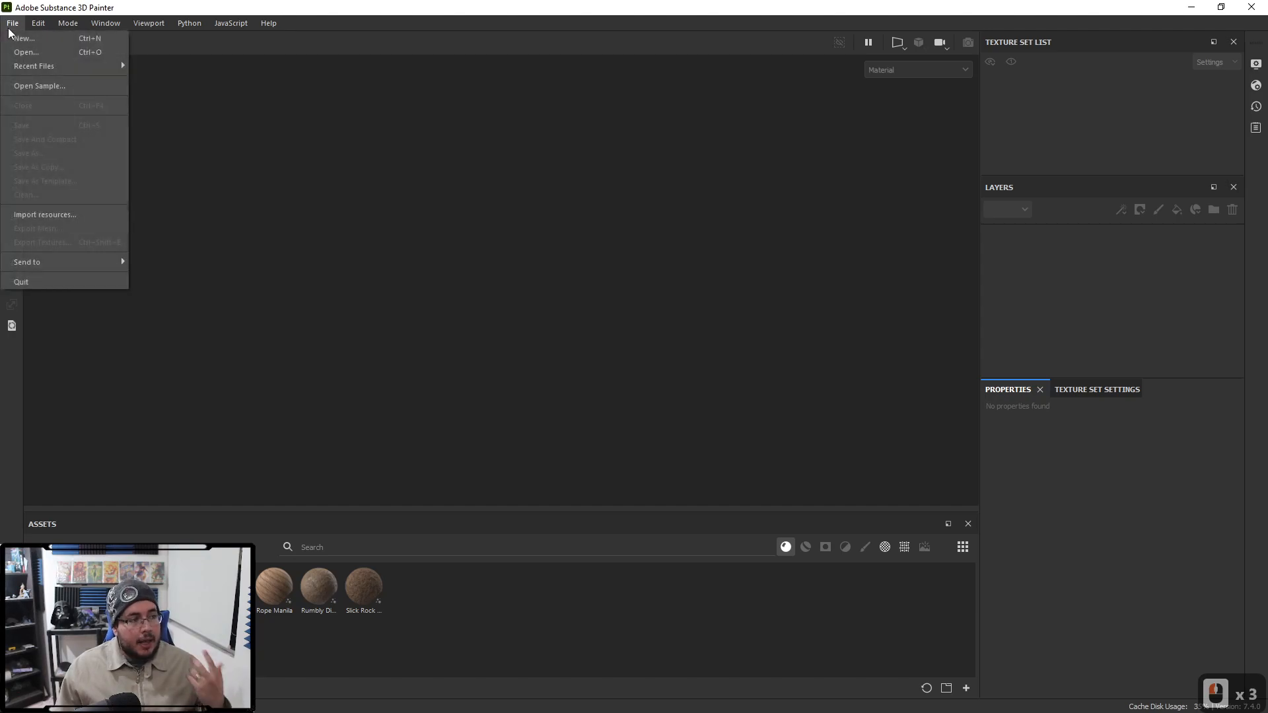
click(57, 39)
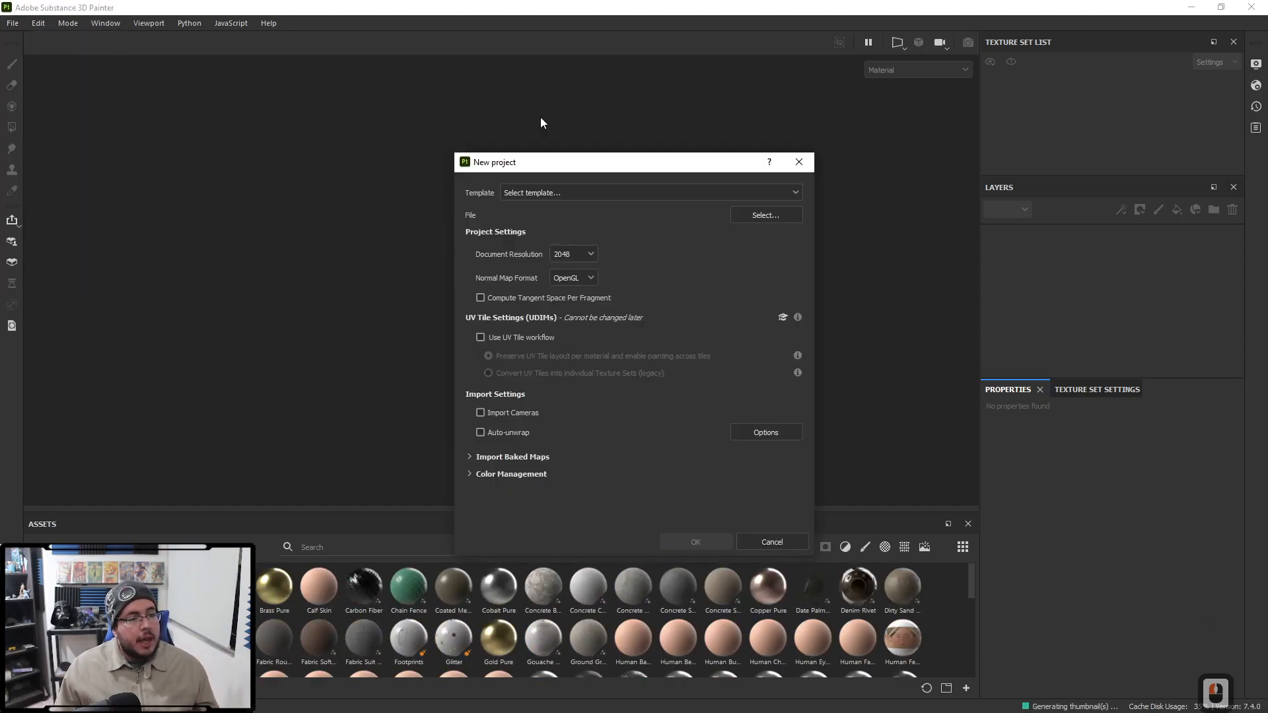
click(765, 215)
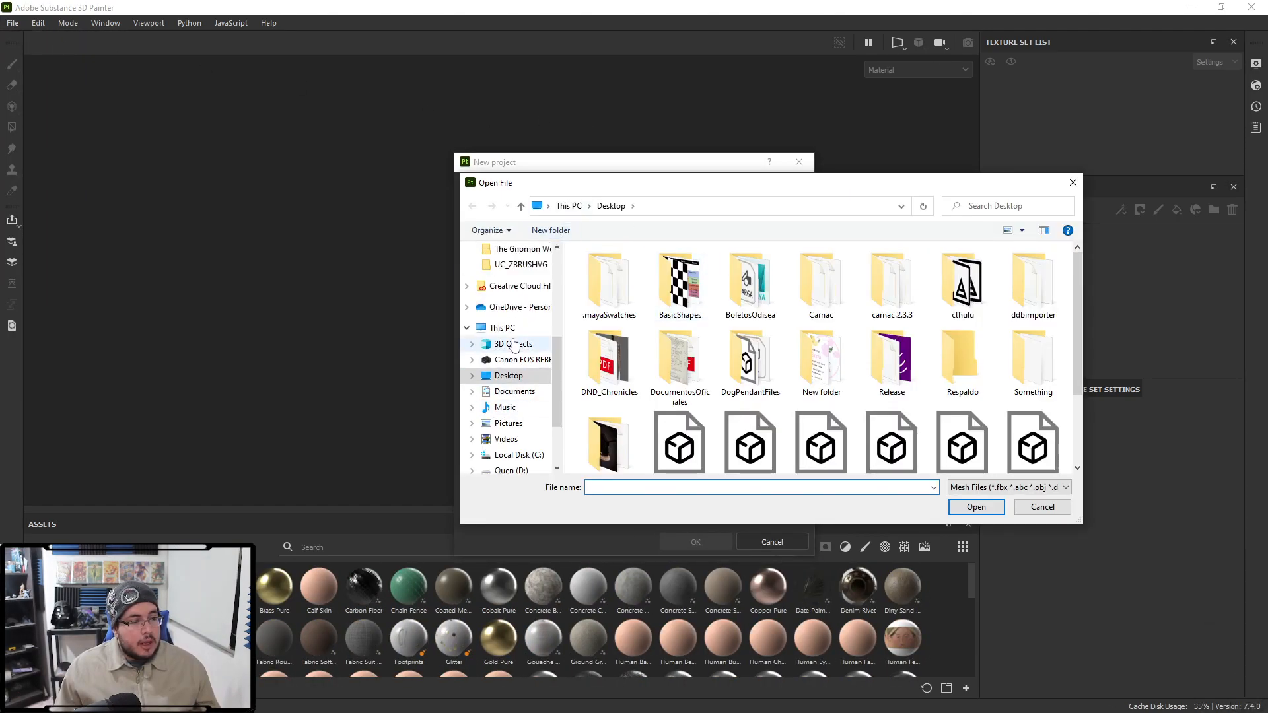
scroll(514, 284, up, 1)
click(517, 264)
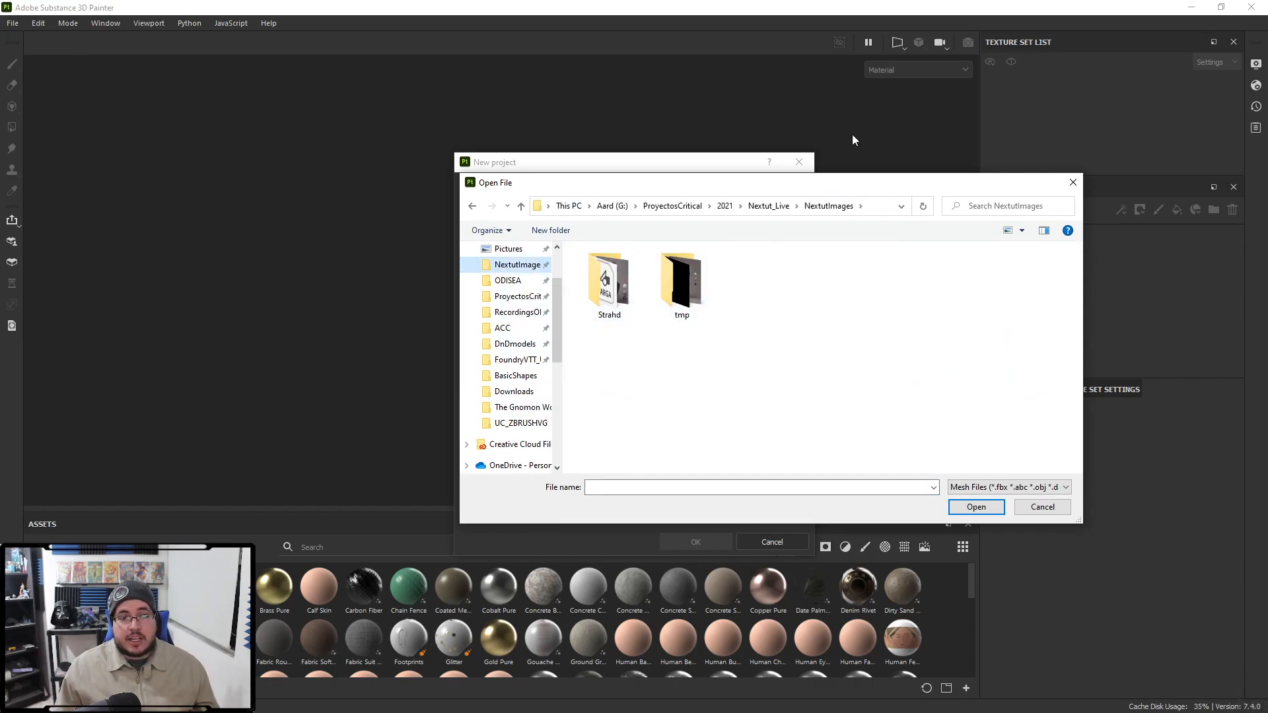
click(763, 207)
double_click(602, 269)
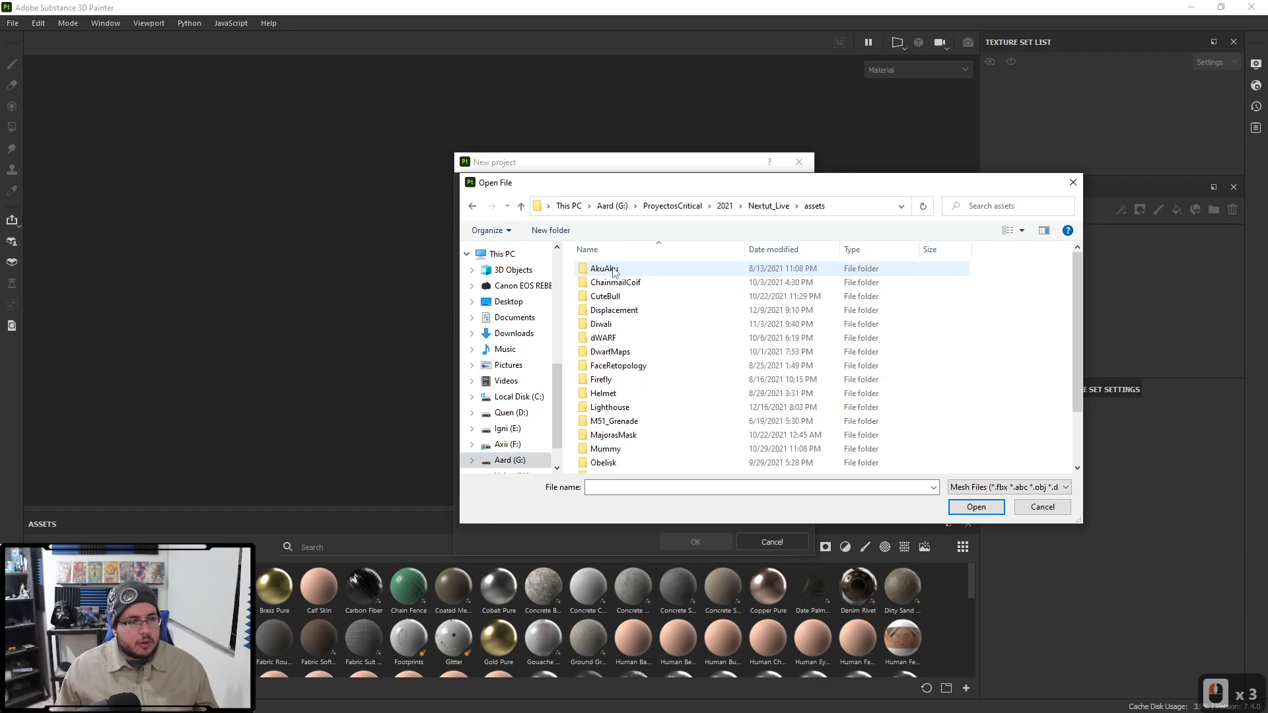
double_click(609, 406)
double_click(605, 282)
click(608, 270)
double_click(608, 269)
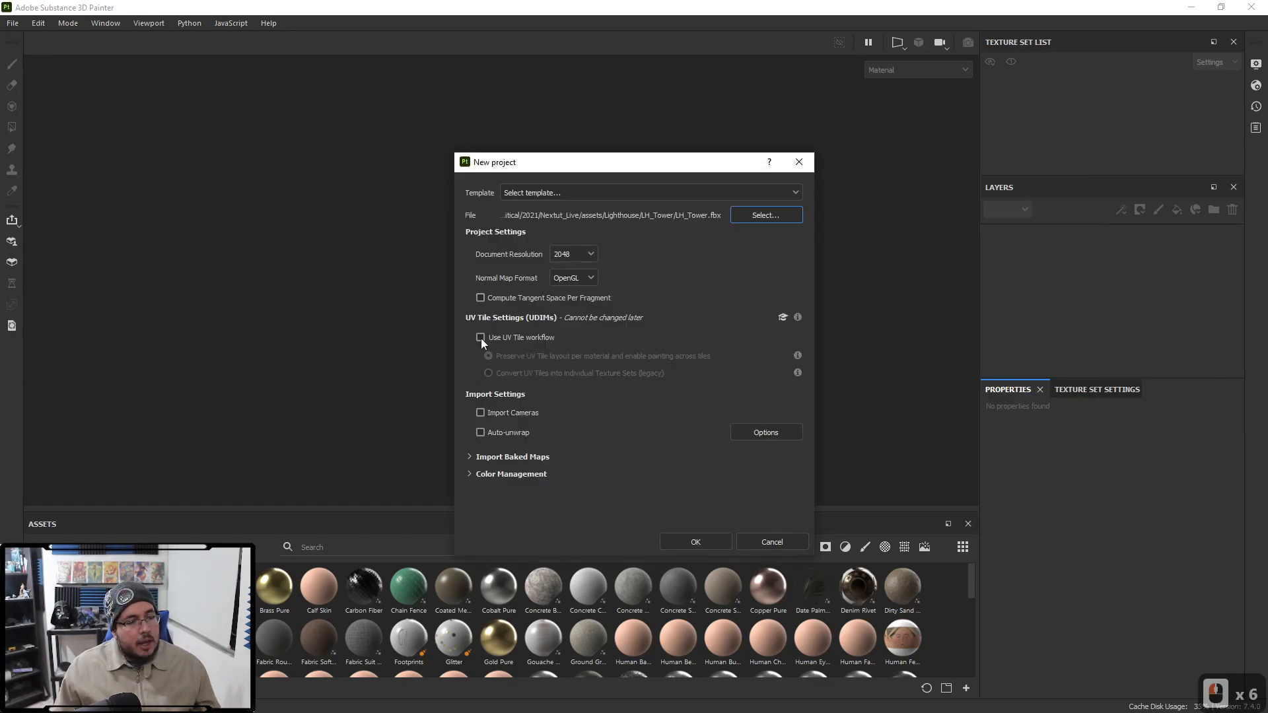
Step: Set the document resolution to 4096 and create the project
click(565, 256)
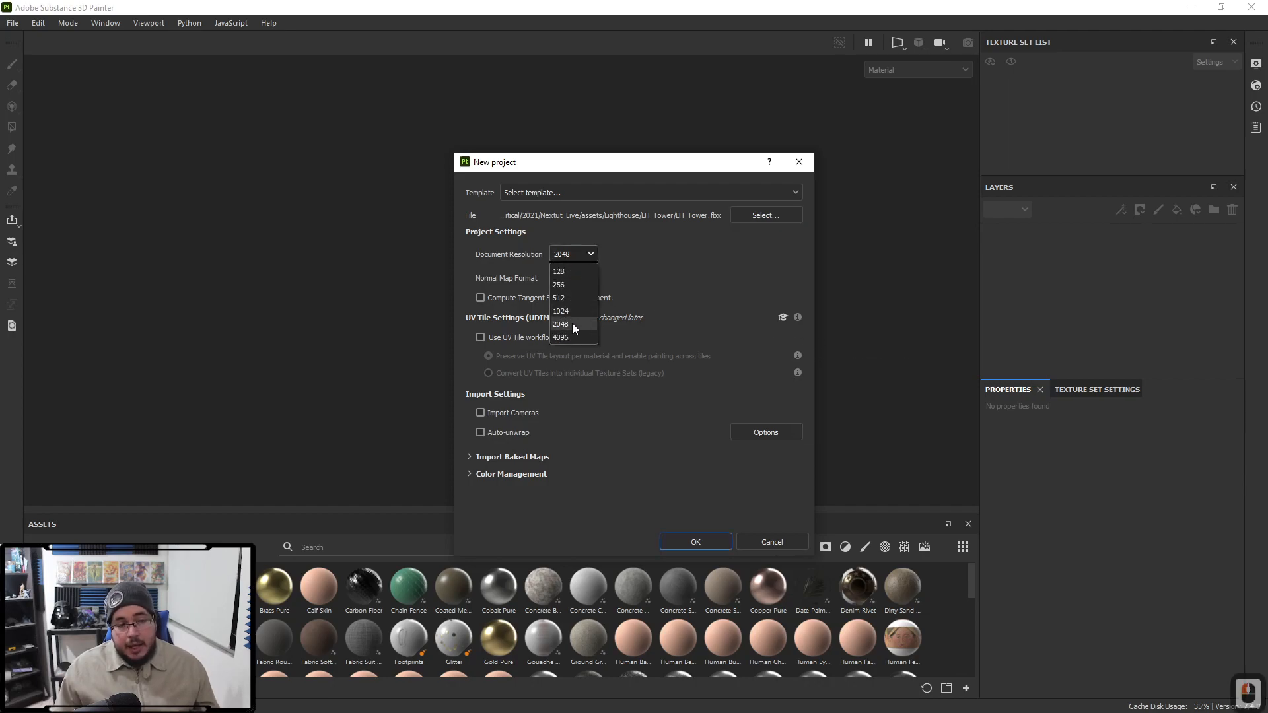
click(572, 337)
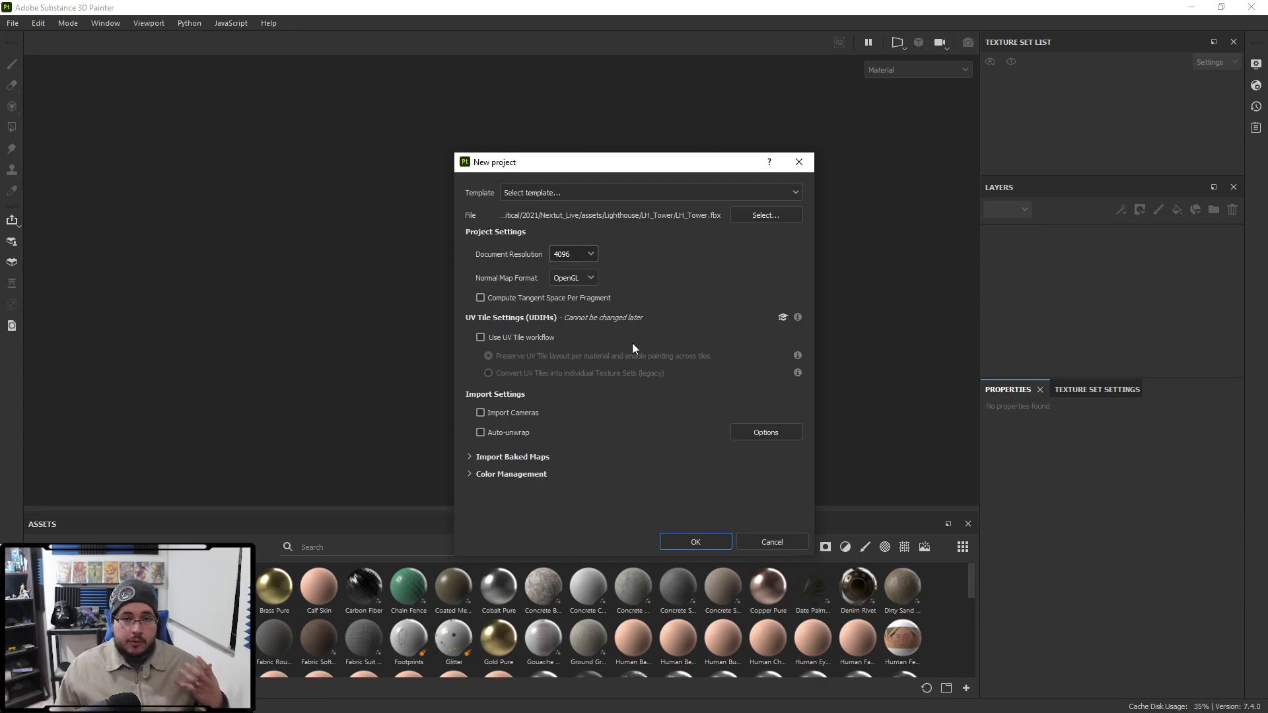
click(695, 543)
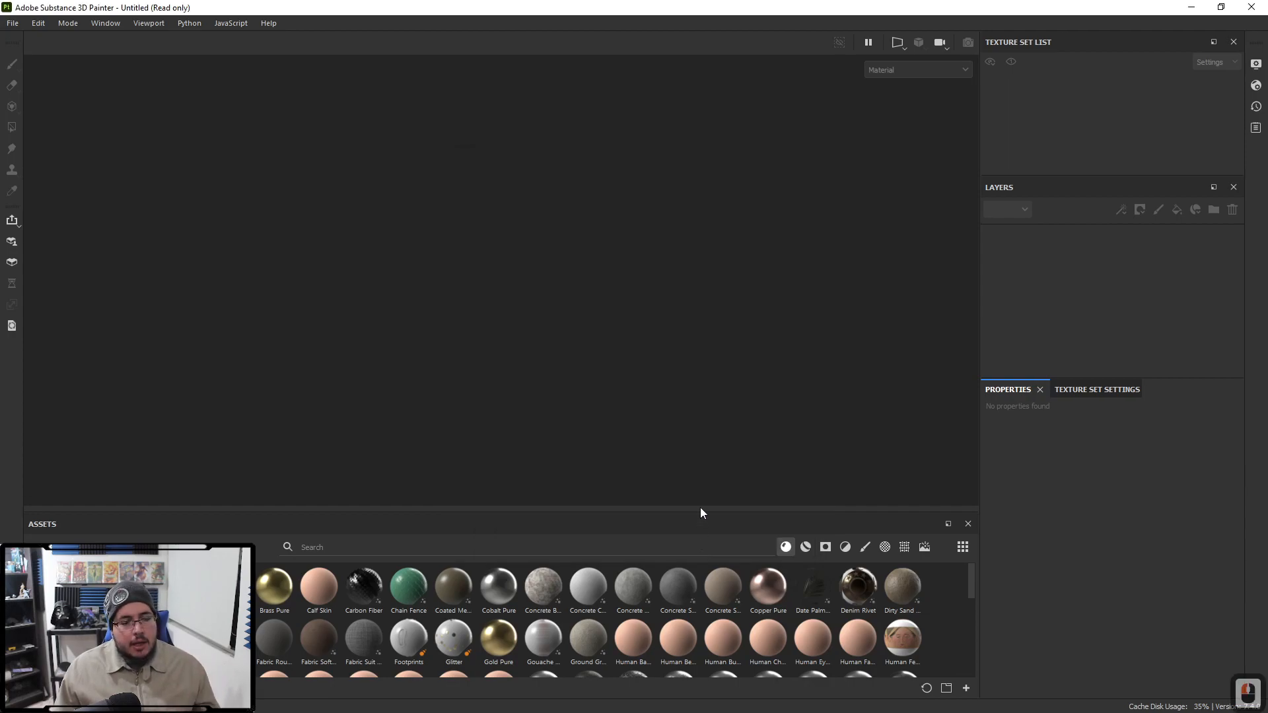
Step: Examine the imported tower from several sides, toggling the M_WoodBeams texture set's visibility to check which parts it covers
alt+drag(608, 315, 460, 385)
alt+right_drag(461, 385, 634, 271)
alt+middle_drag(634, 270, 624, 377)
alt+drag(624, 377, 608, 430)
alt+right_drag(608, 430, 456, 258)
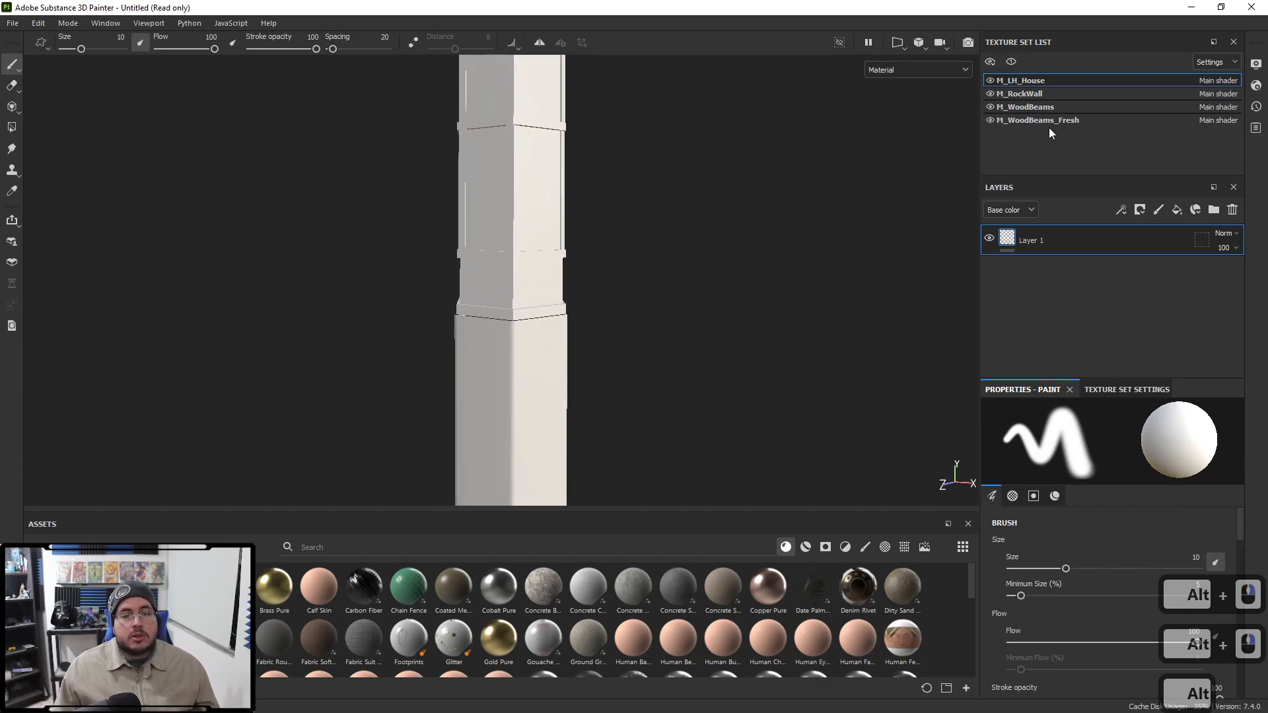
click(1037, 108)
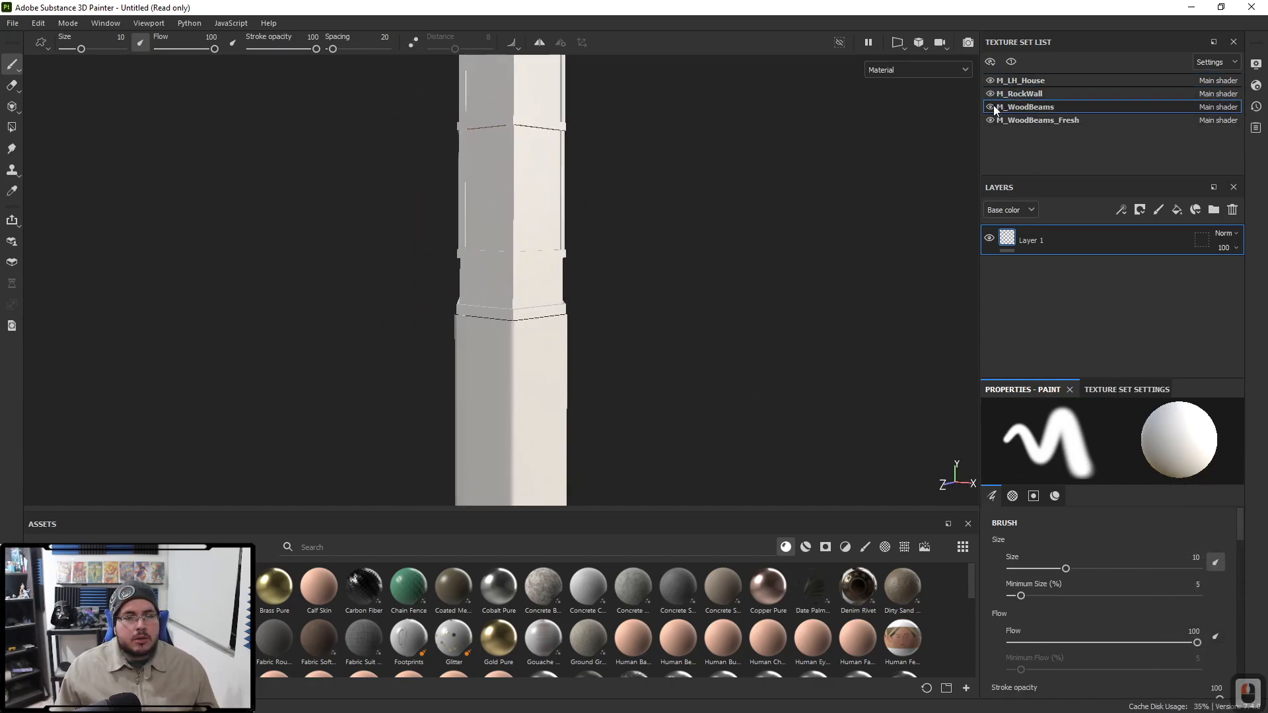
alt+right_drag(655, 272, 607, 241)
alt+middle_drag(608, 241, 628, 311)
alt+right_drag(631, 312, 584, 281)
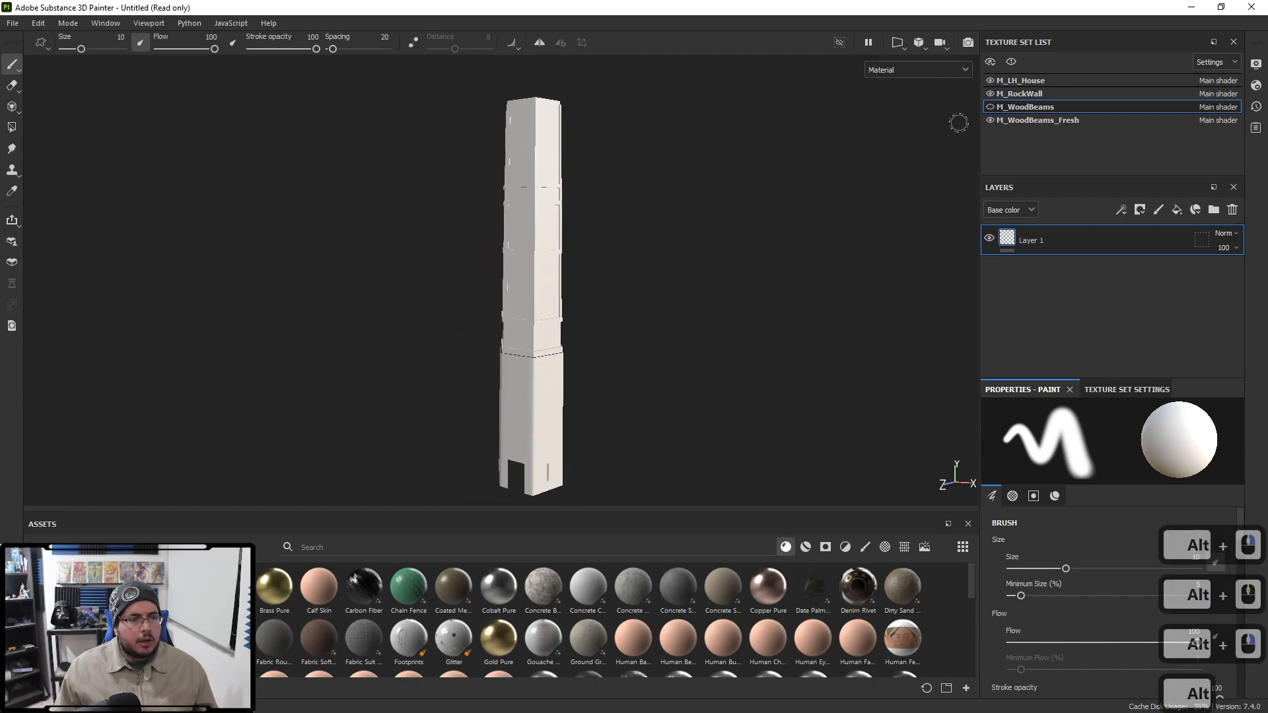
double_click(996, 109)
alt+drag(825, 198, 938, 125)
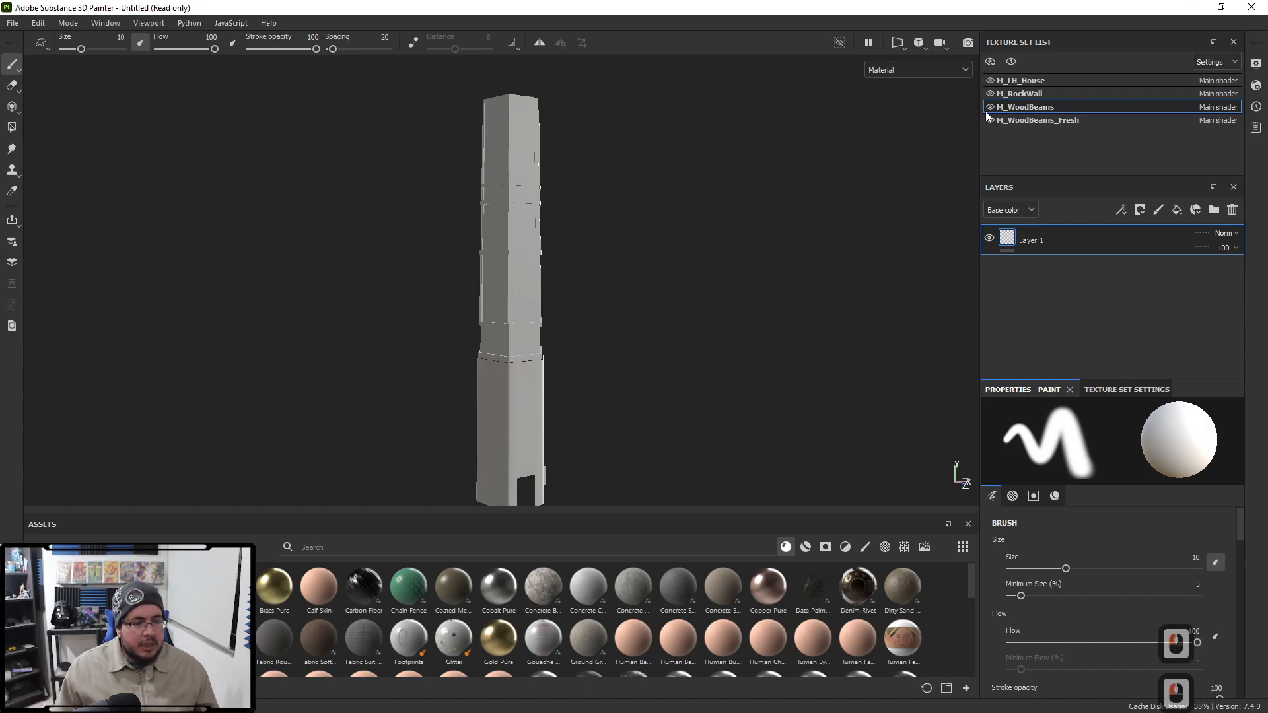
alt+right_drag(834, 232, 706, 353)
alt+drag(655, 378, 510, 364)
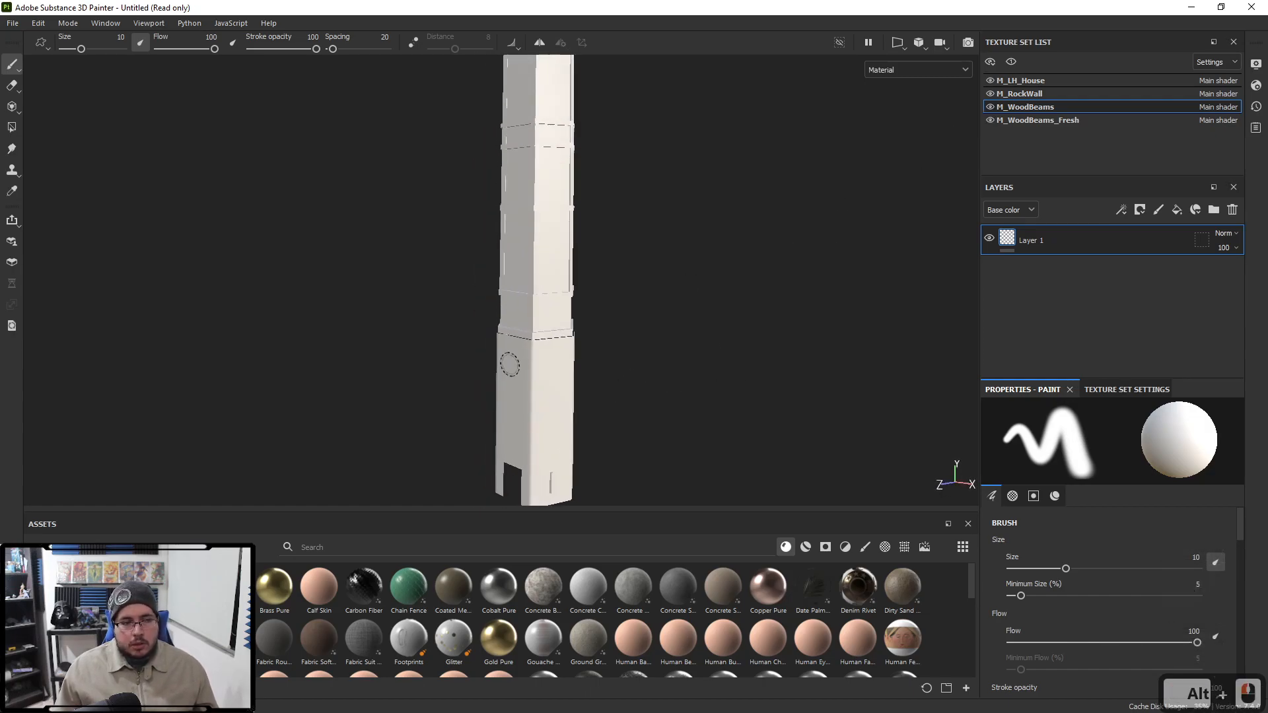
Step: Select the M_LH_House texture set and hide and reshow it to check which parts it covers
click(1044, 93)
click(1024, 82)
click(990, 81)
click(990, 81)
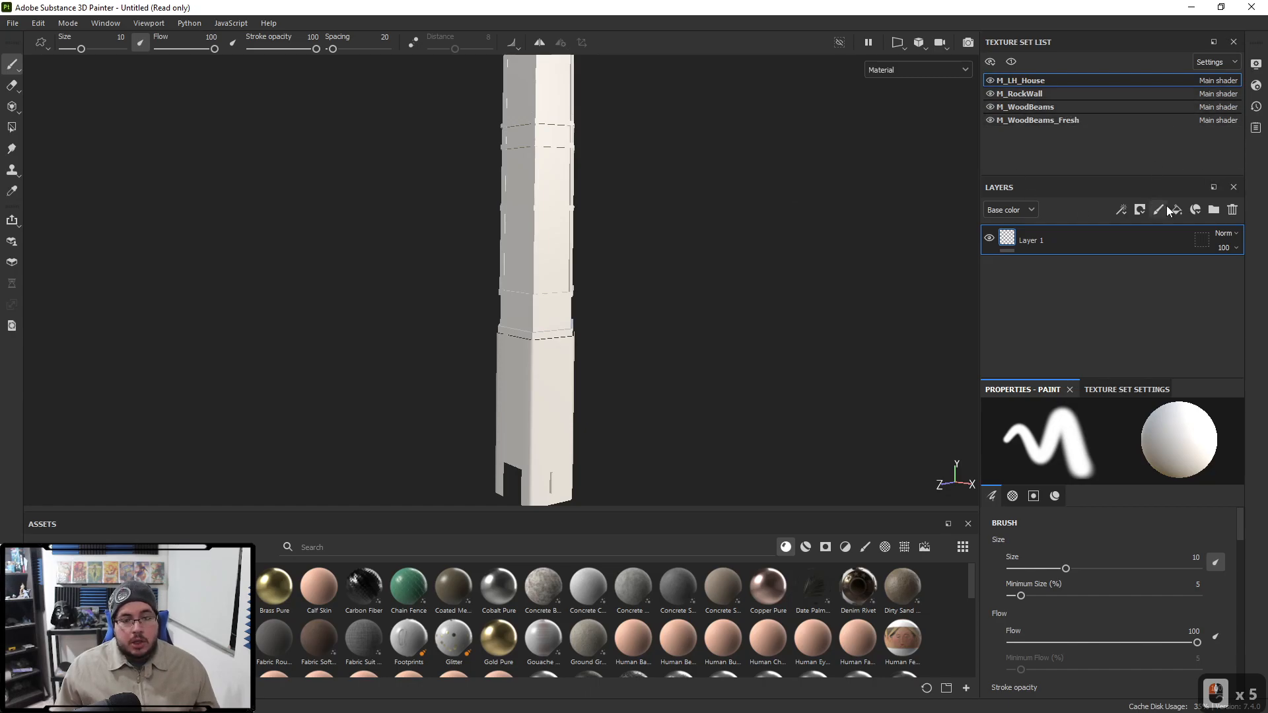
Step: Open the mesh map baking settings and set the output size to 4096
click(1125, 390)
scroll(1192, 568, down, 5)
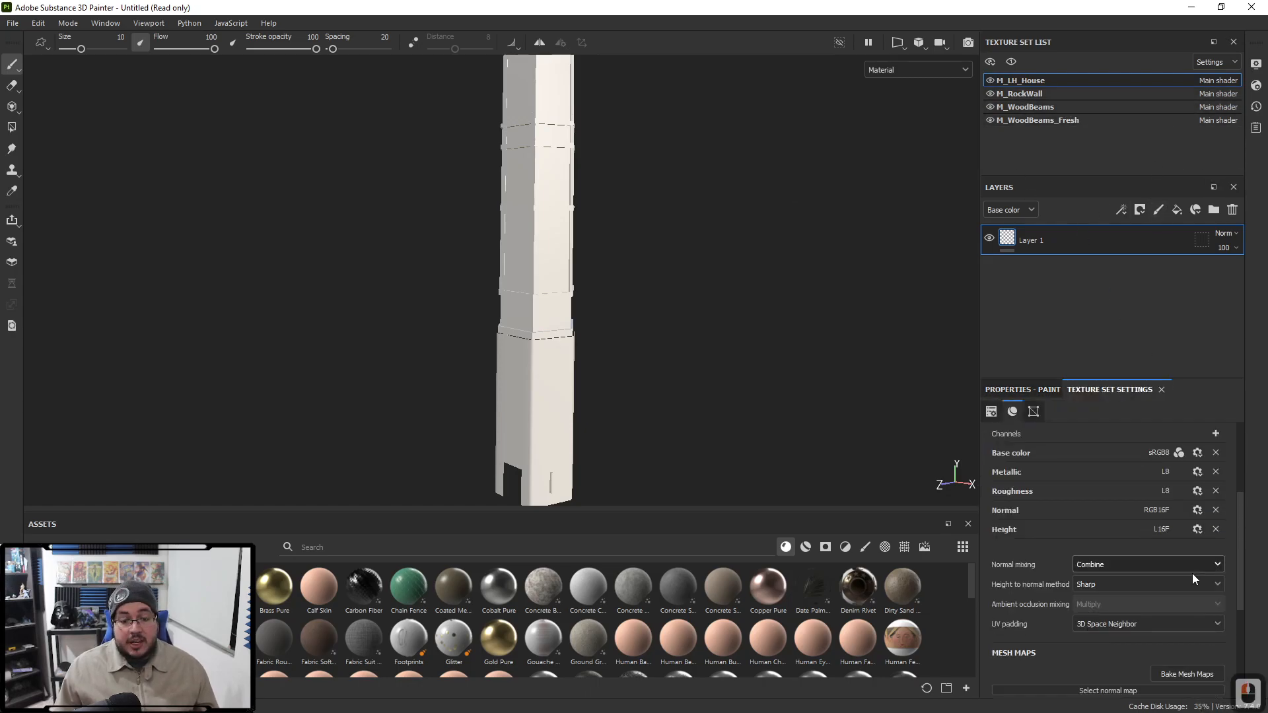
click(1199, 670)
click(648, 180)
click(604, 285)
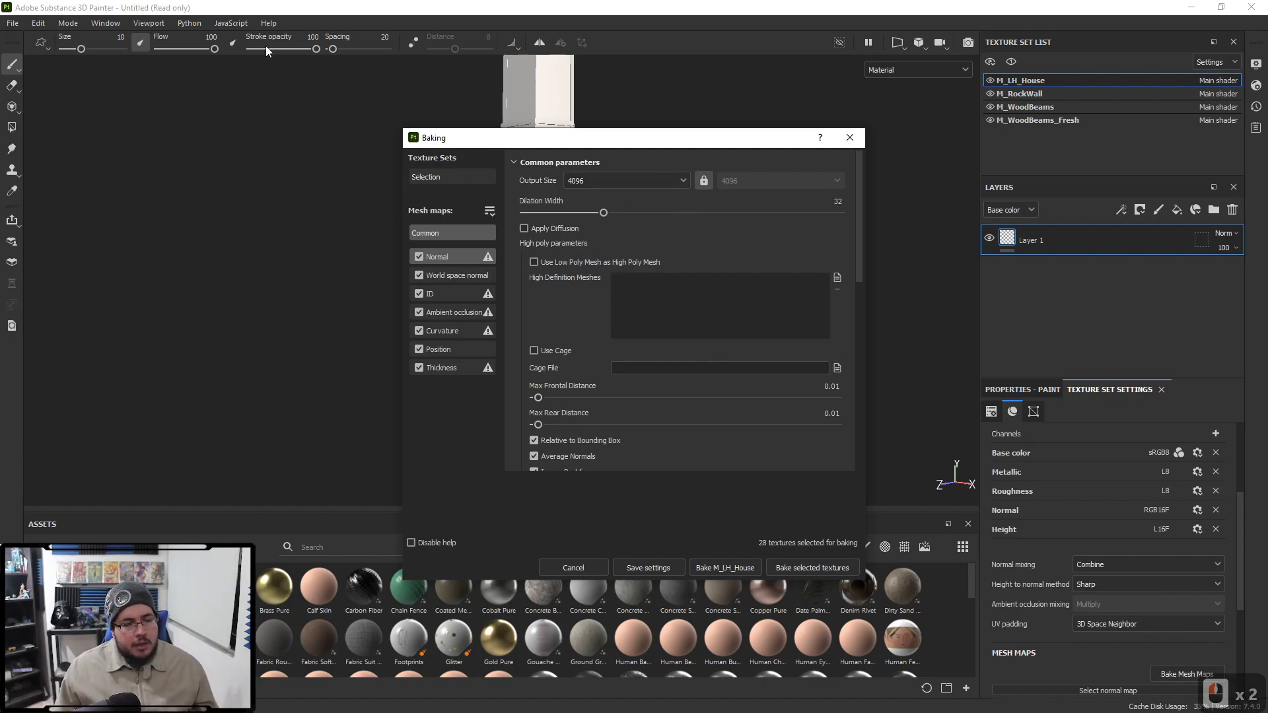
Step: Bake the mesh maps for the M_LH_House texture set only and check the shading on the tower
click(725, 568)
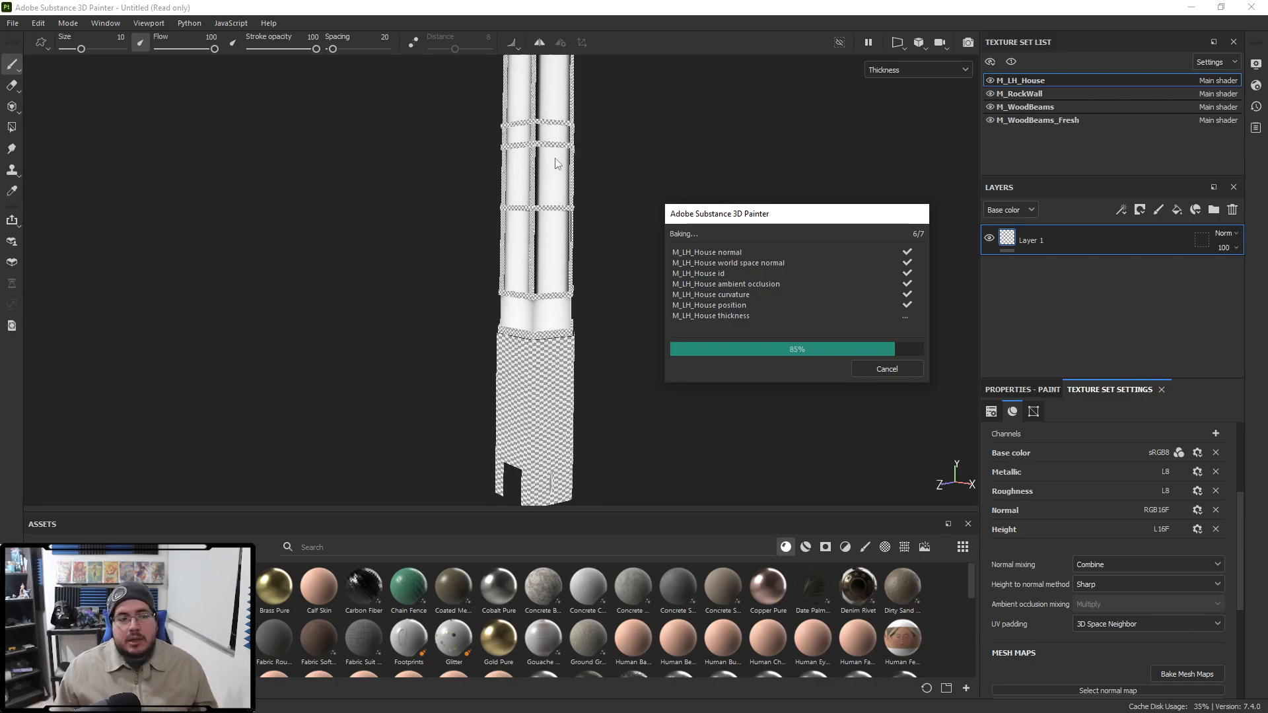
click(898, 371)
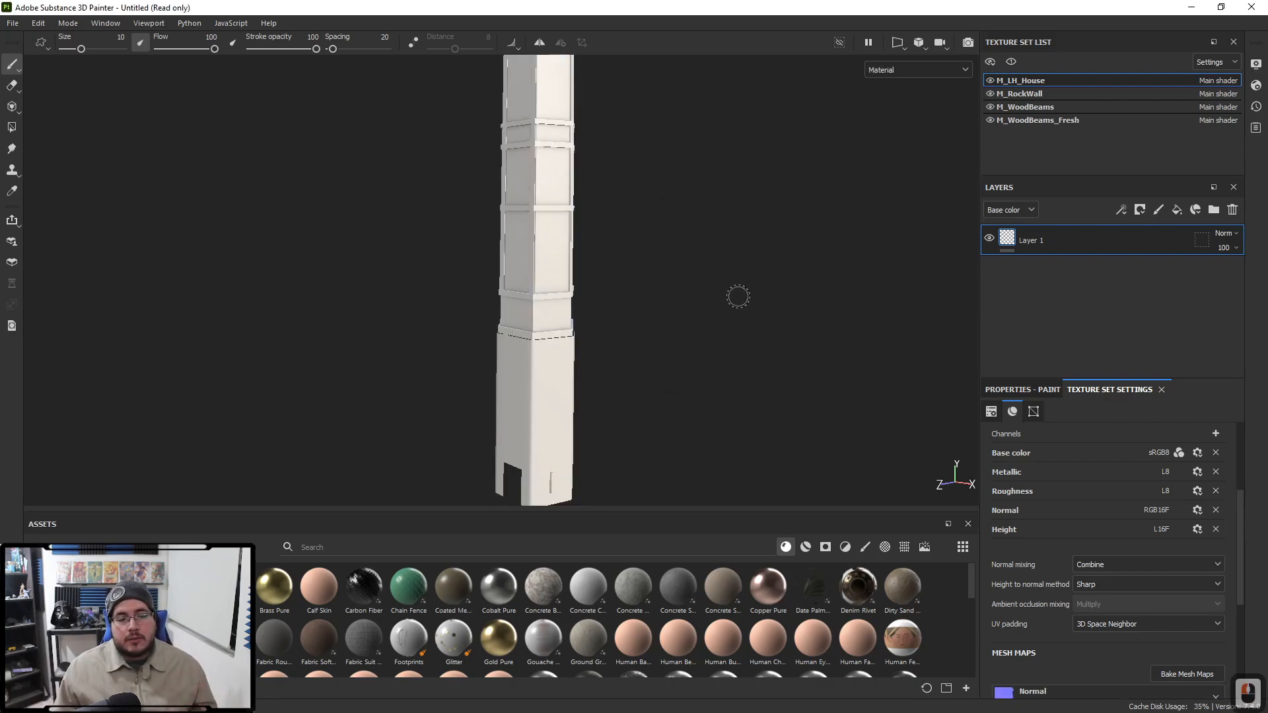
alt+right_drag(759, 300, 722, 260)
mouse_move(722, 260)
alt+mouse_down()
mouse_move(640, 248)
mouse_move(716, 330)
mouse_move(654, 284)
alt+mouse_up()
alt+right_drag(618, 286, 409, 230)
alt+right_drag(515, 269, 840, 335)
alt+drag(840, 334, 581, 294)
alt+right_drag(581, 293, 674, 302)
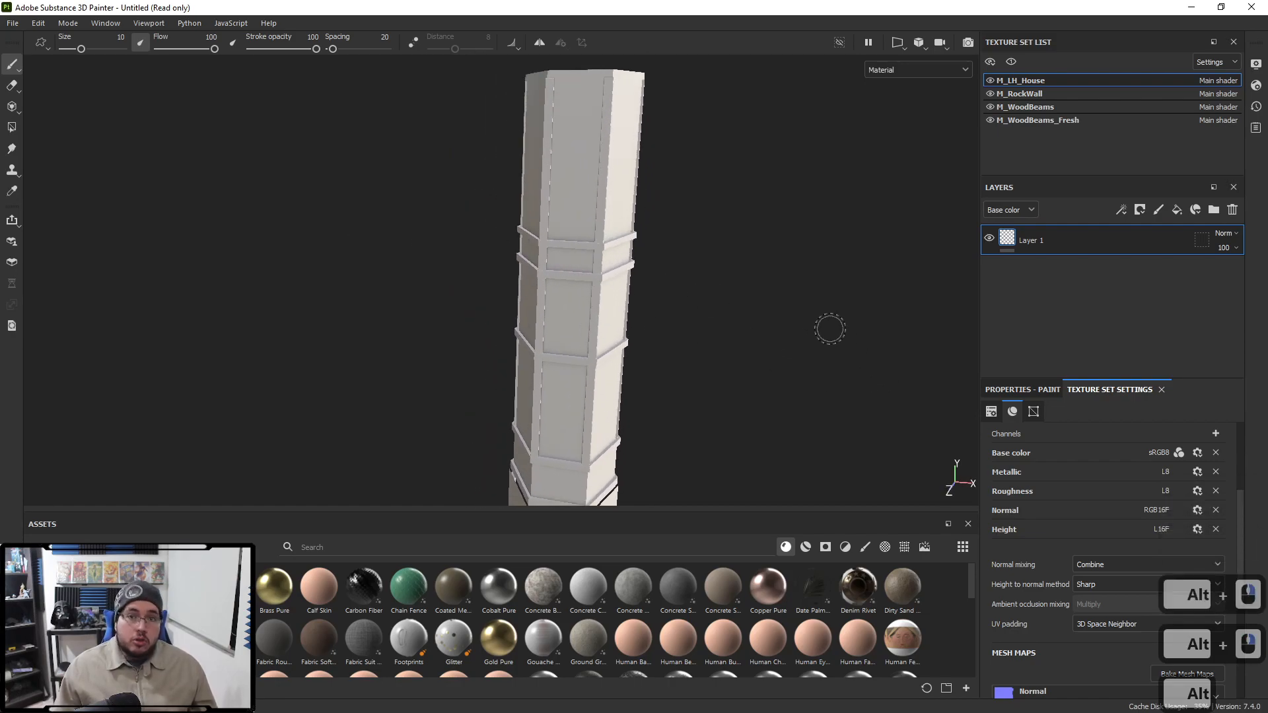
alt+drag(667, 302, 880, 399)
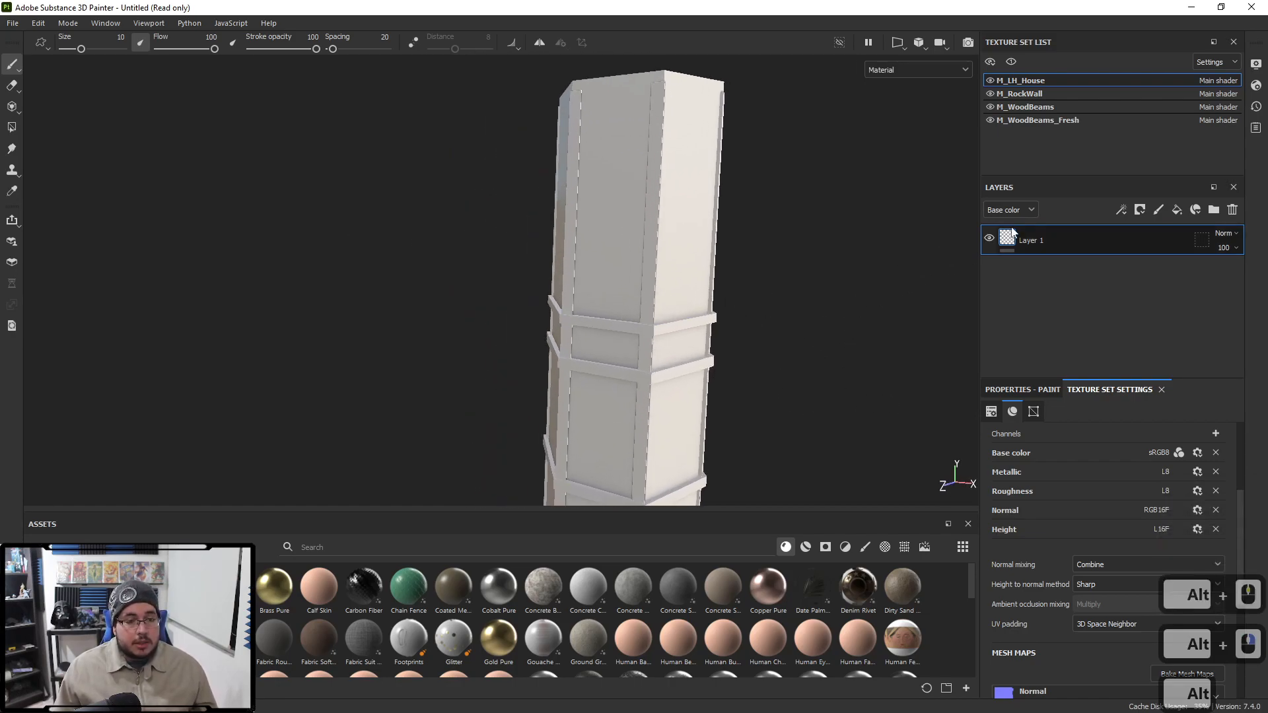
Step: Search the material assets for brick and clear the search again
click(329, 550)
text(brick)
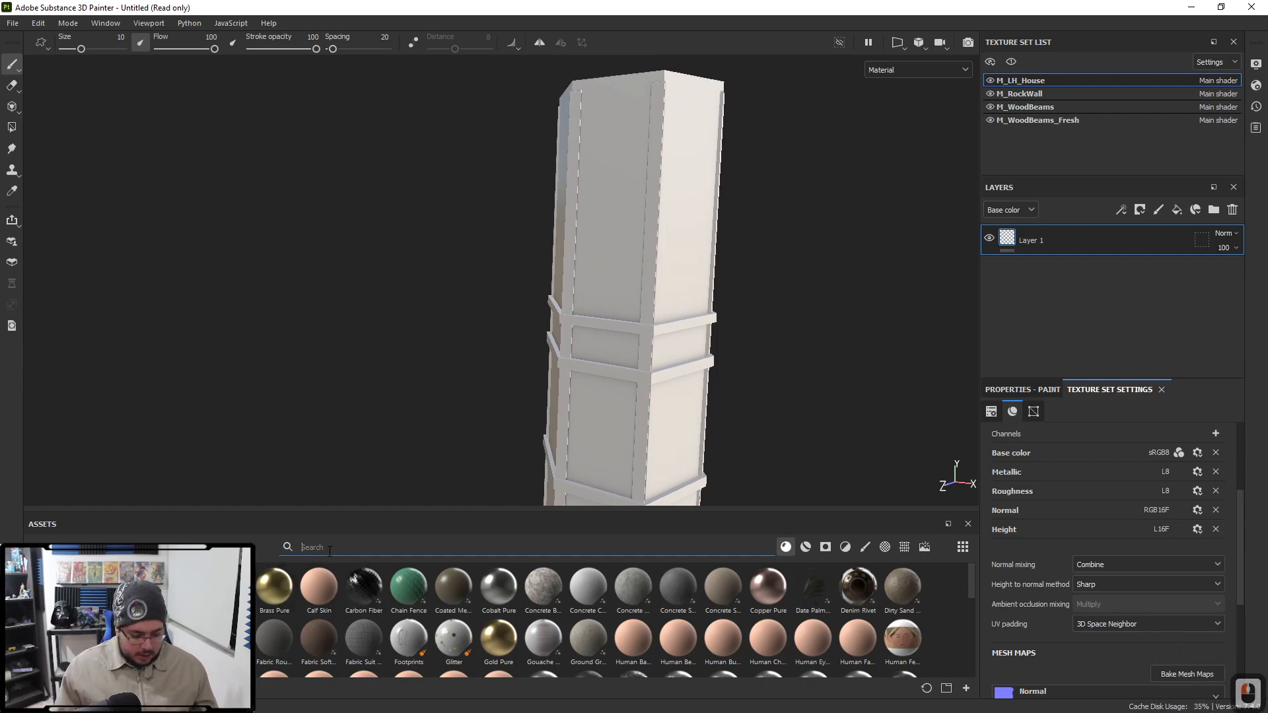
key(BackSpace)
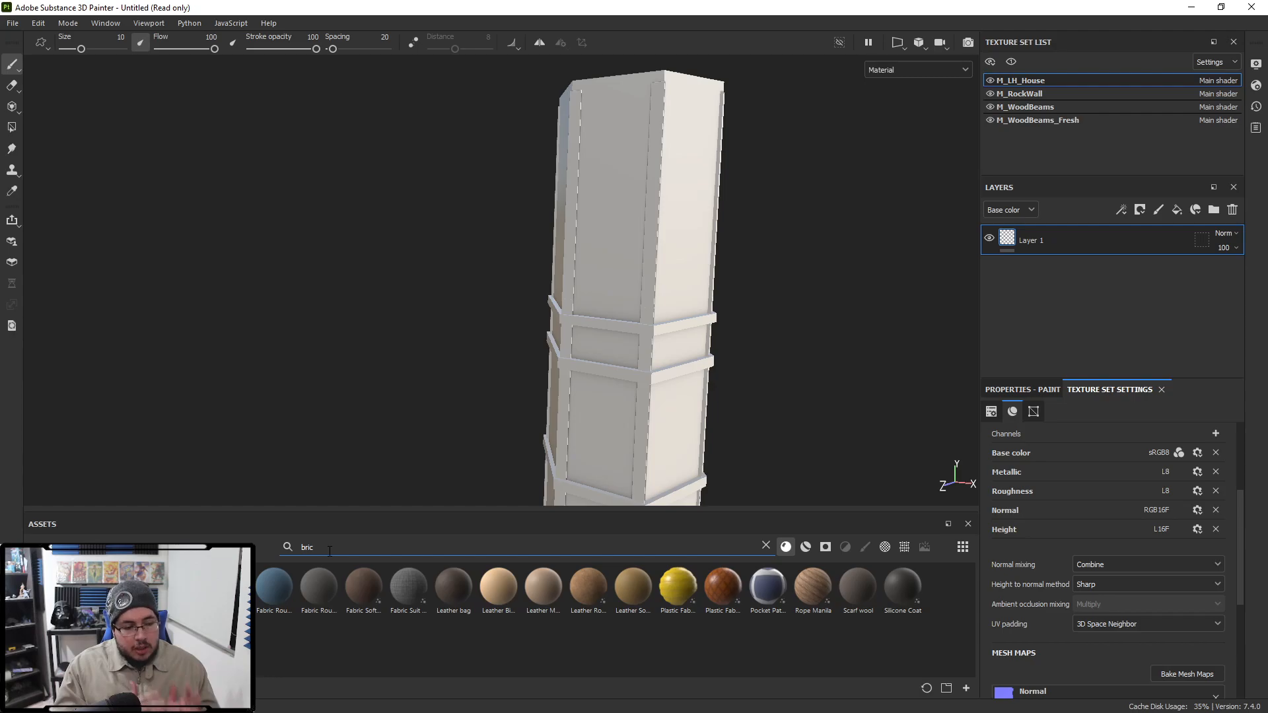
key(BackSpace)
key(BackSpace)
key(BackSpace)
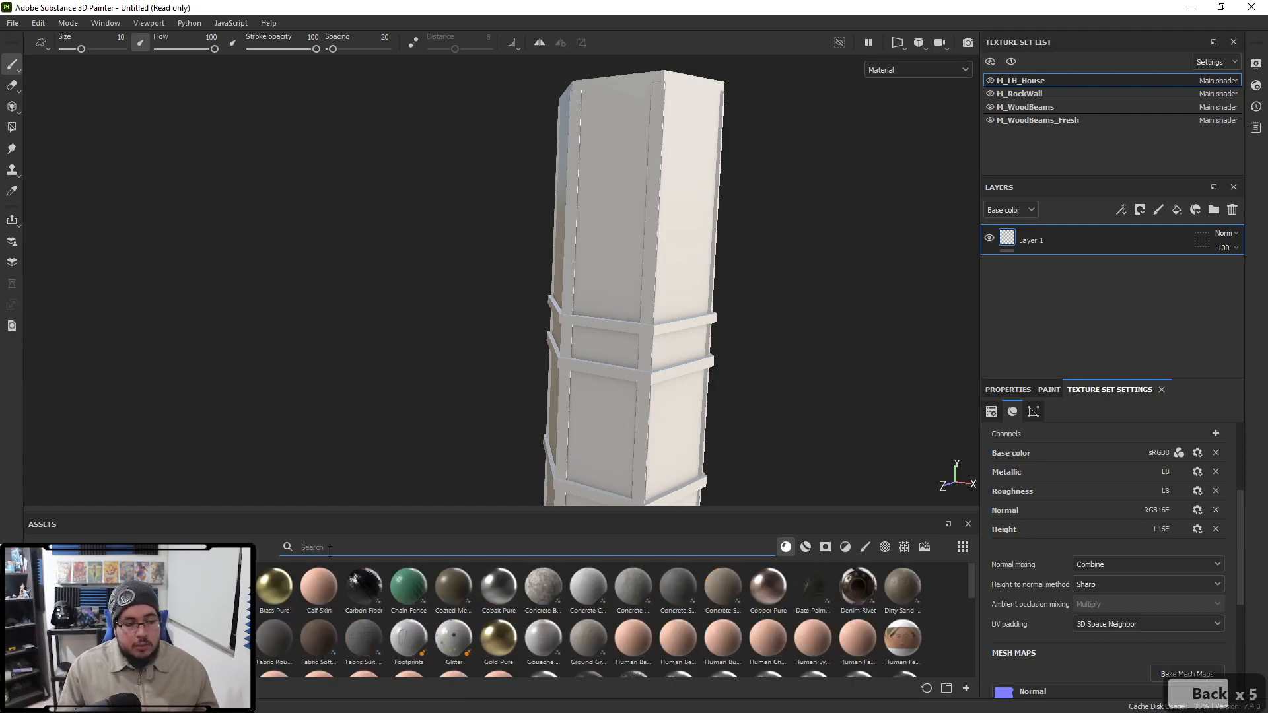
Step: Browse the full material and smart material collections for a brick suitable for the tower walls
scroll(438, 648, down, 10)
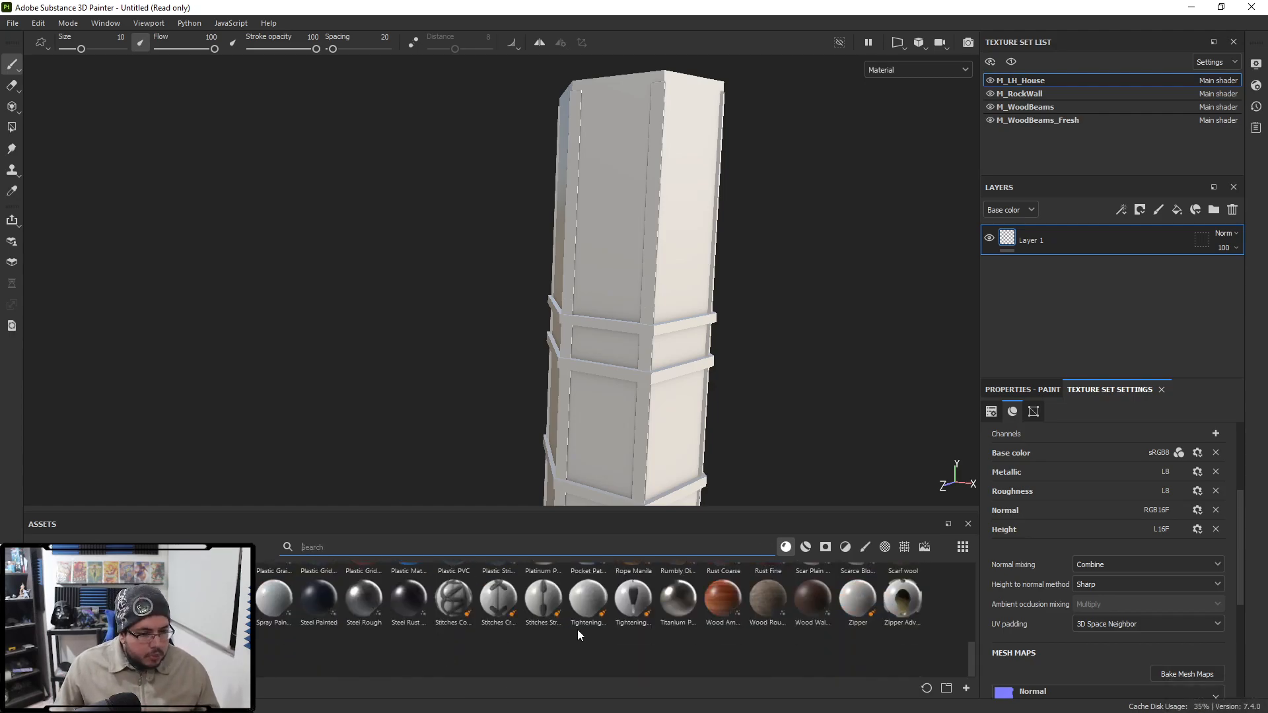
scroll(576, 632, up, 5)
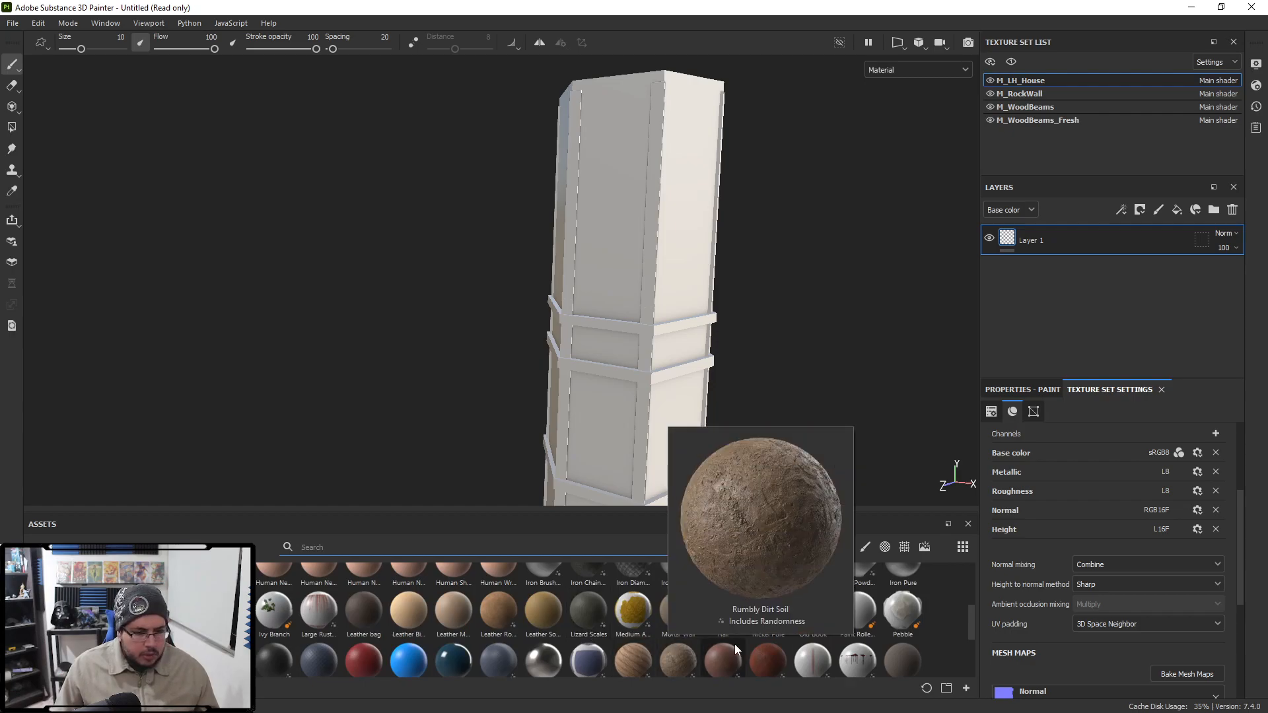
scroll(816, 614, up, 3)
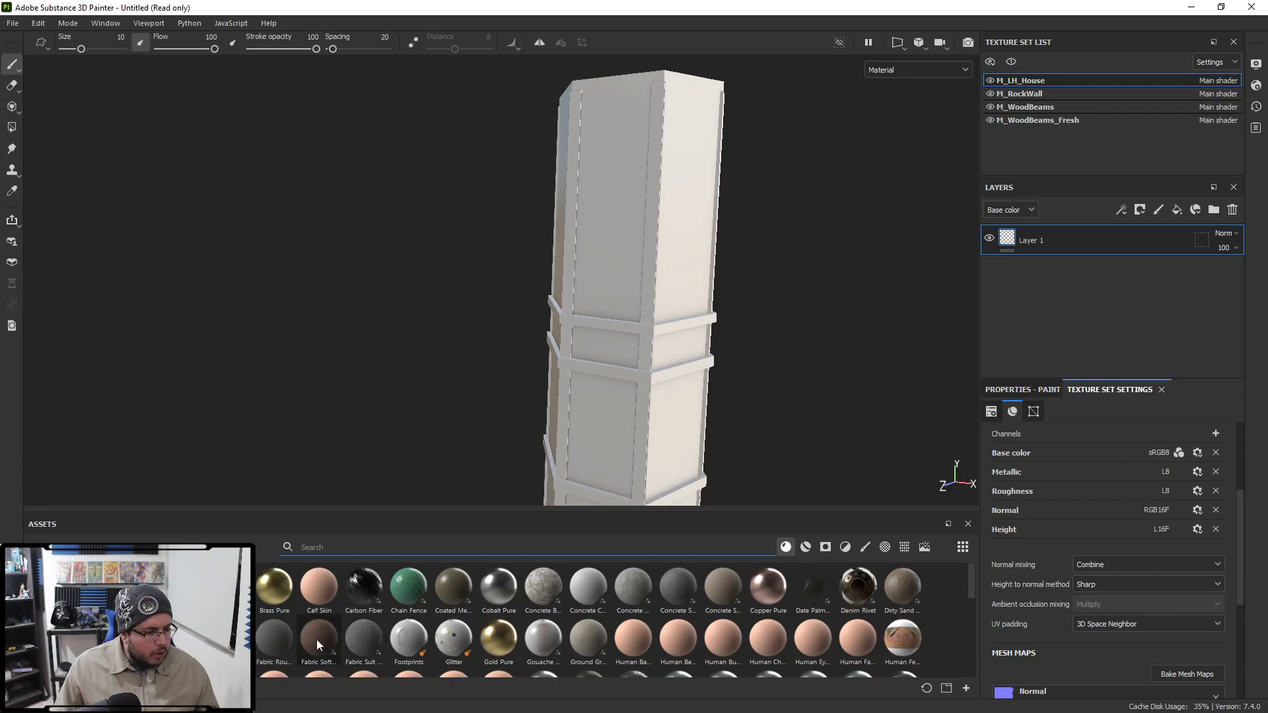
scroll(715, 601, down, 10)
click(805, 547)
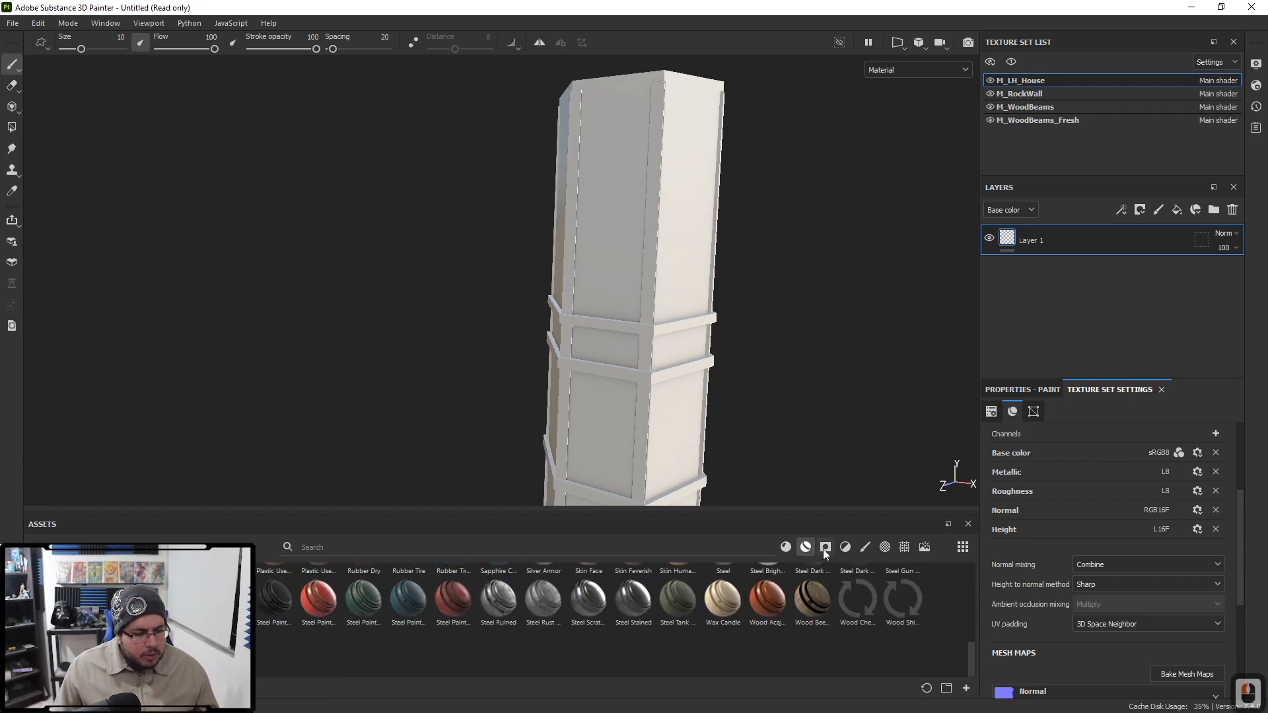
scroll(588, 651, up, 10)
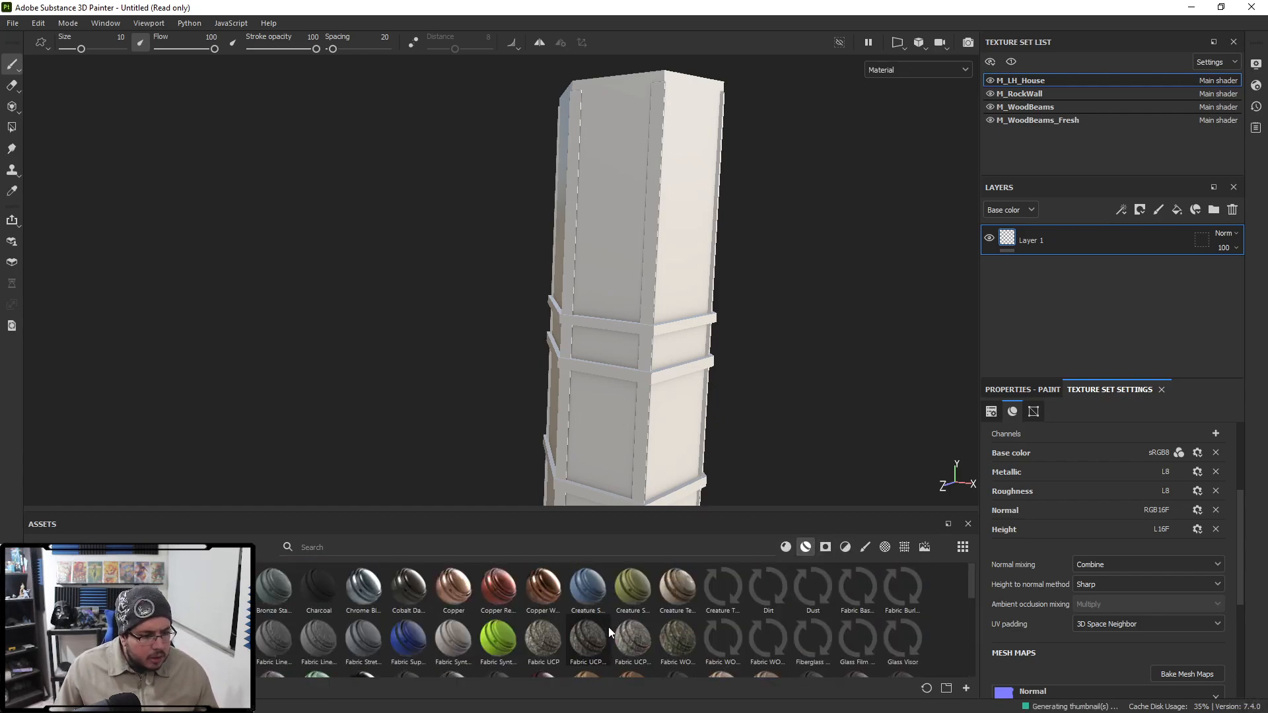
mouse_move(679, 624)
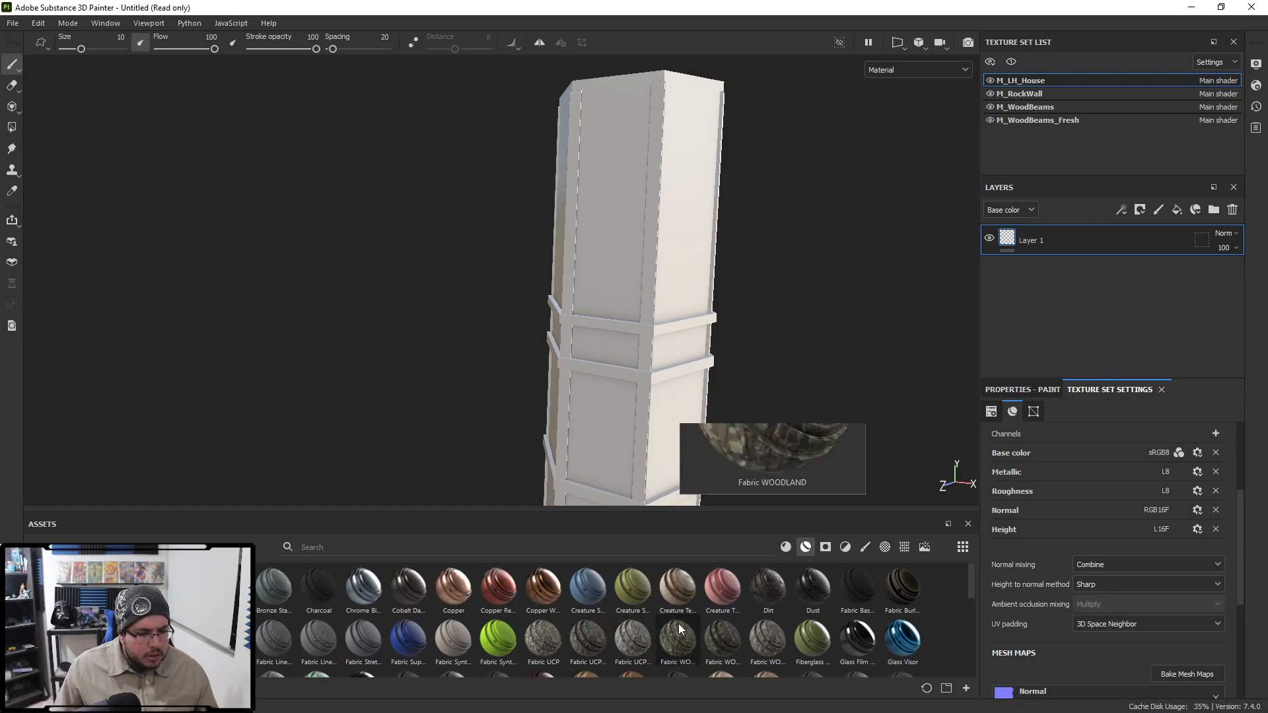
scroll(679, 624, down, 10)
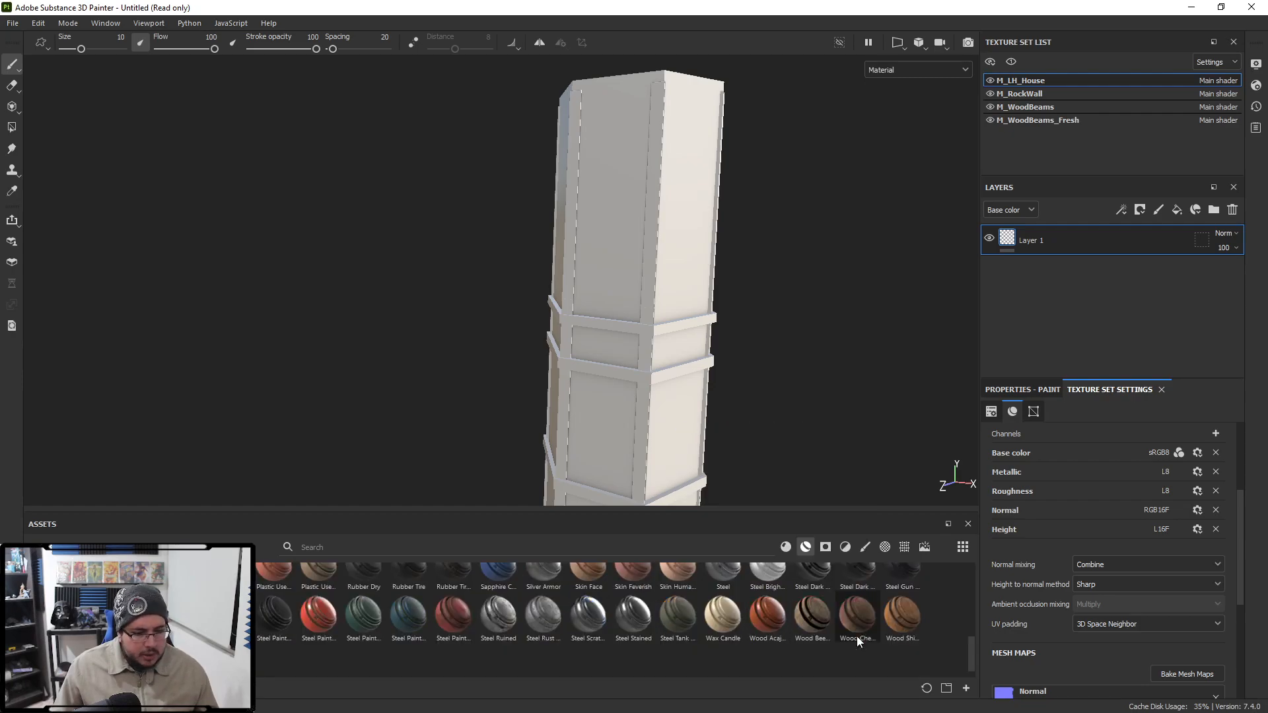
scroll(857, 636, up, 10)
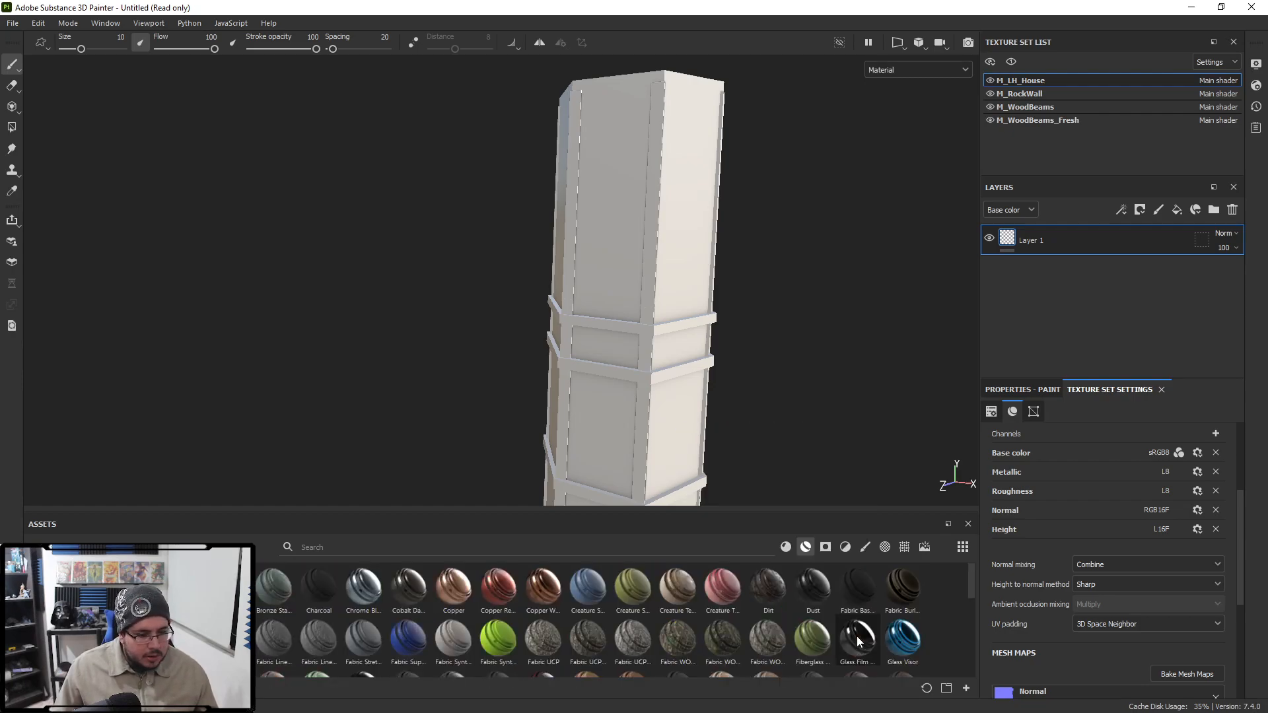
Step: Look up Substance Source outside Painter and search it for brick materials
key(super)
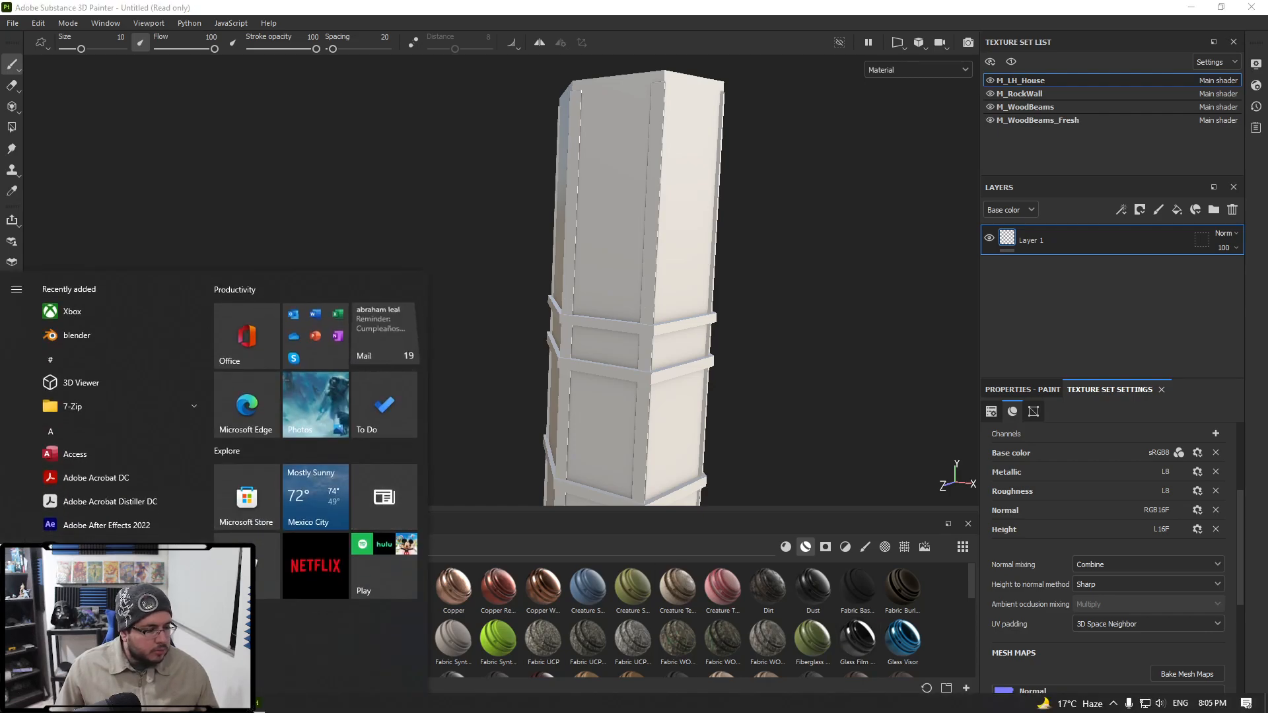
key(super)
text(substance sou)
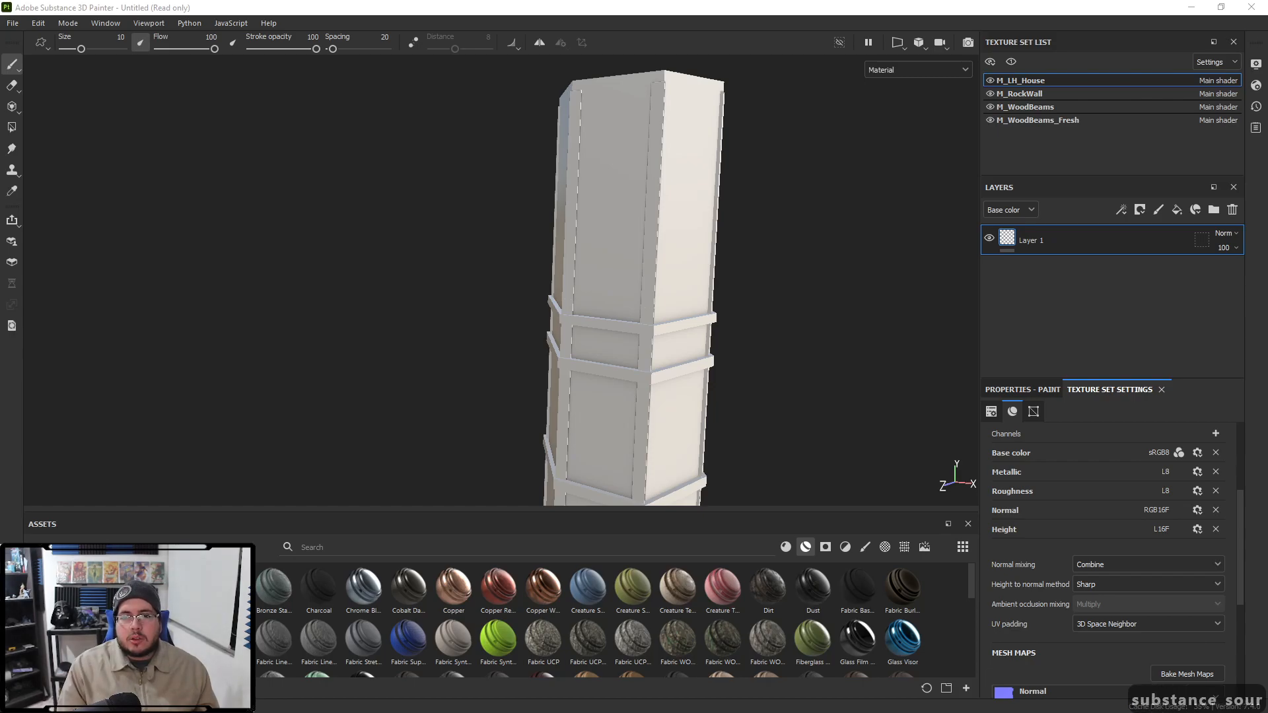
text(rce)
key(Return)
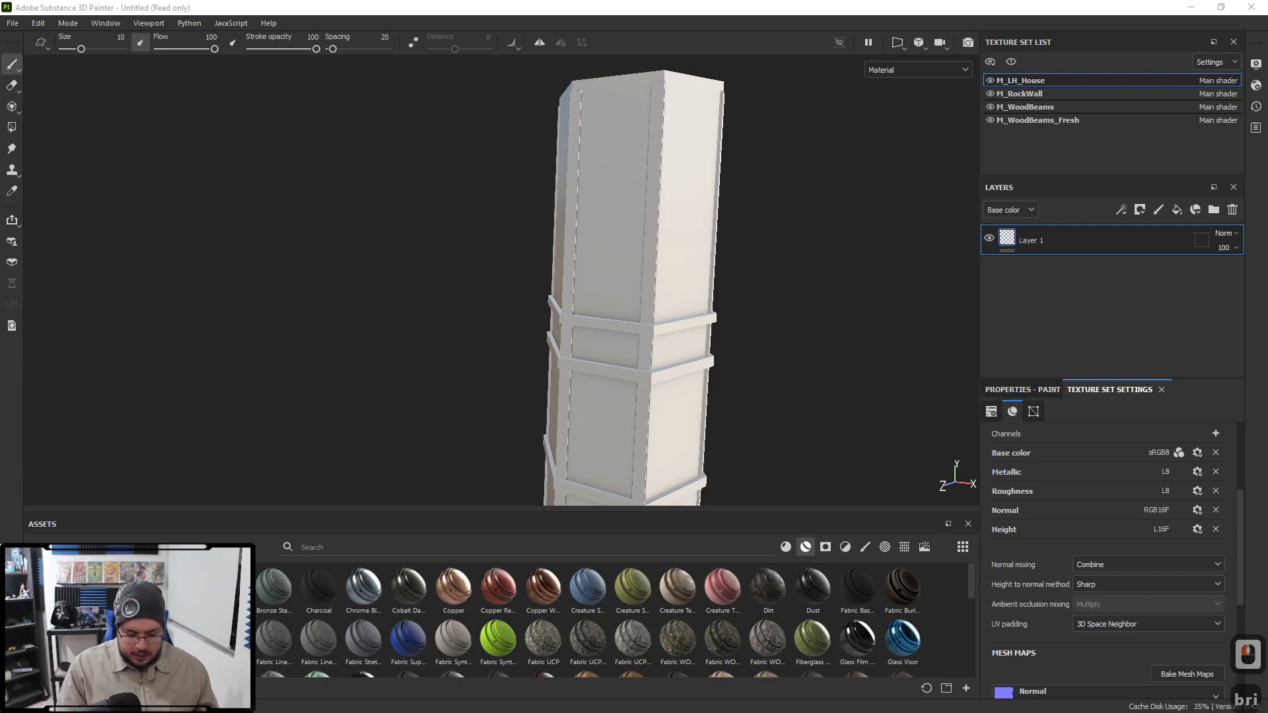
text(brick)
key(Return)
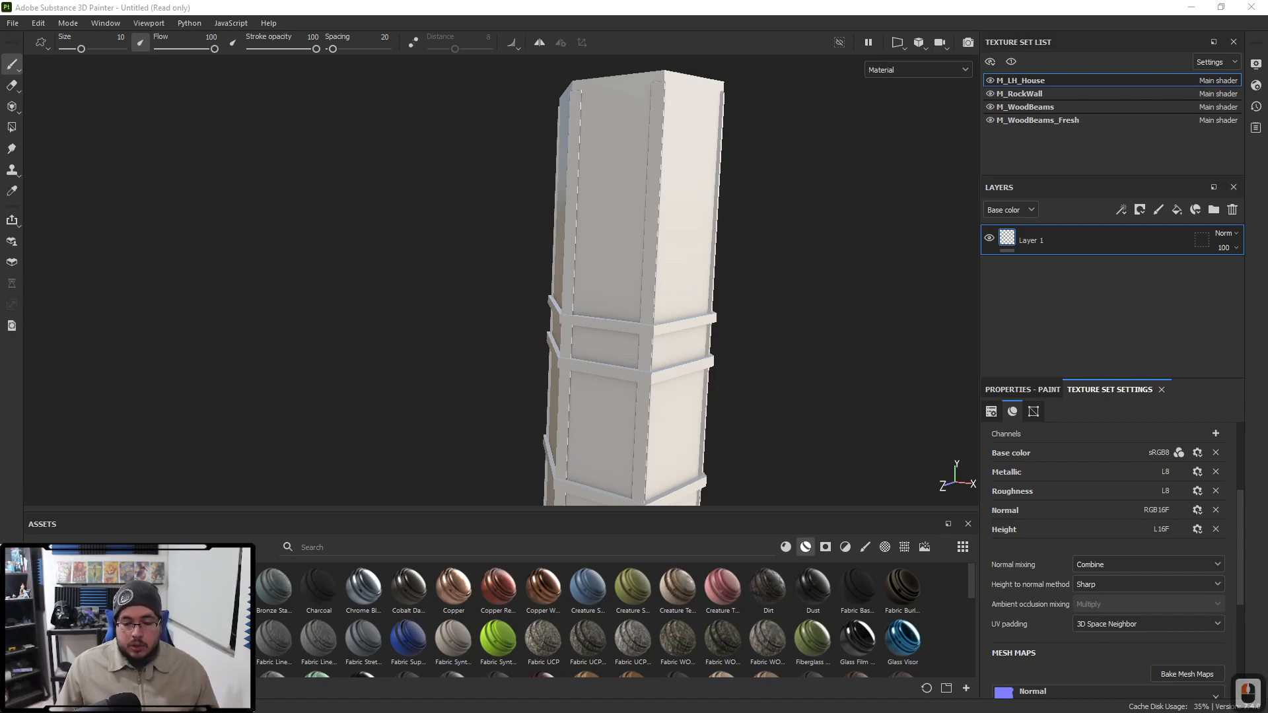
Step: Import cartagena_wall_bricks.sbsar from the file explorer as a basematerial into the personal asset library
key(super+e)
drag(515, 16, 1267, 187)
drag(1267, 327, 685, 610)
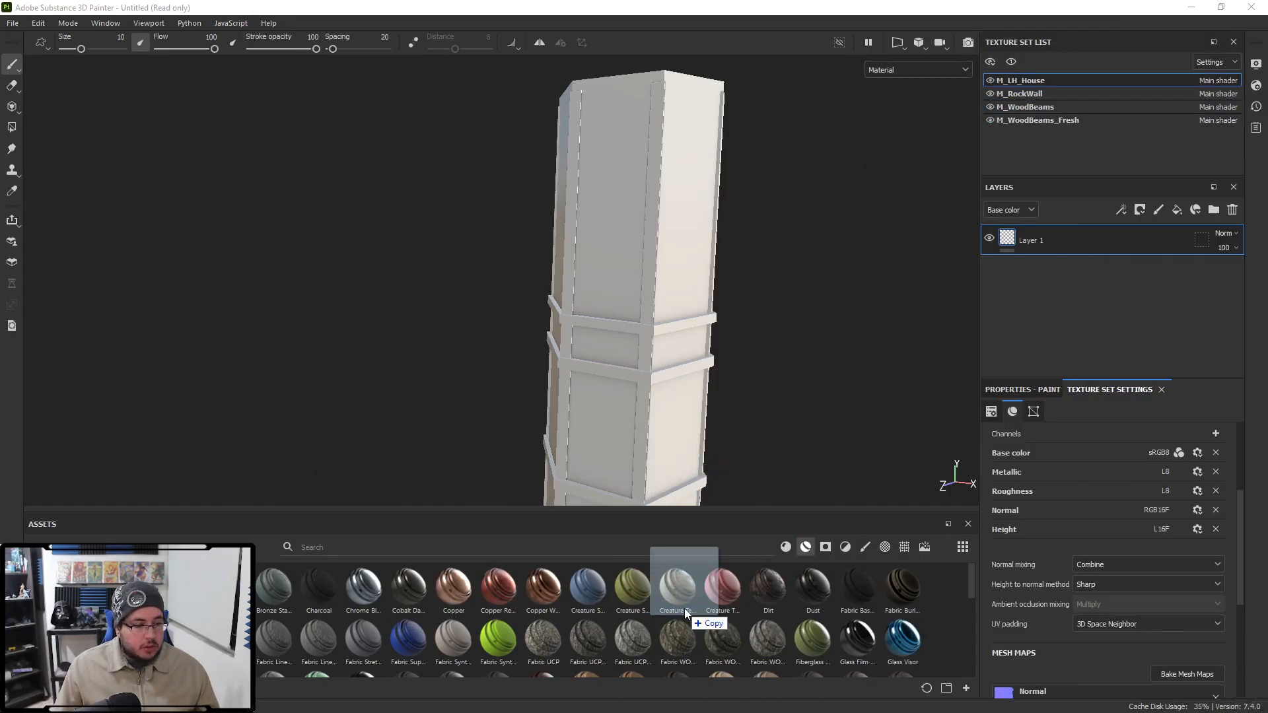
click(800, 229)
click(829, 250)
click(794, 521)
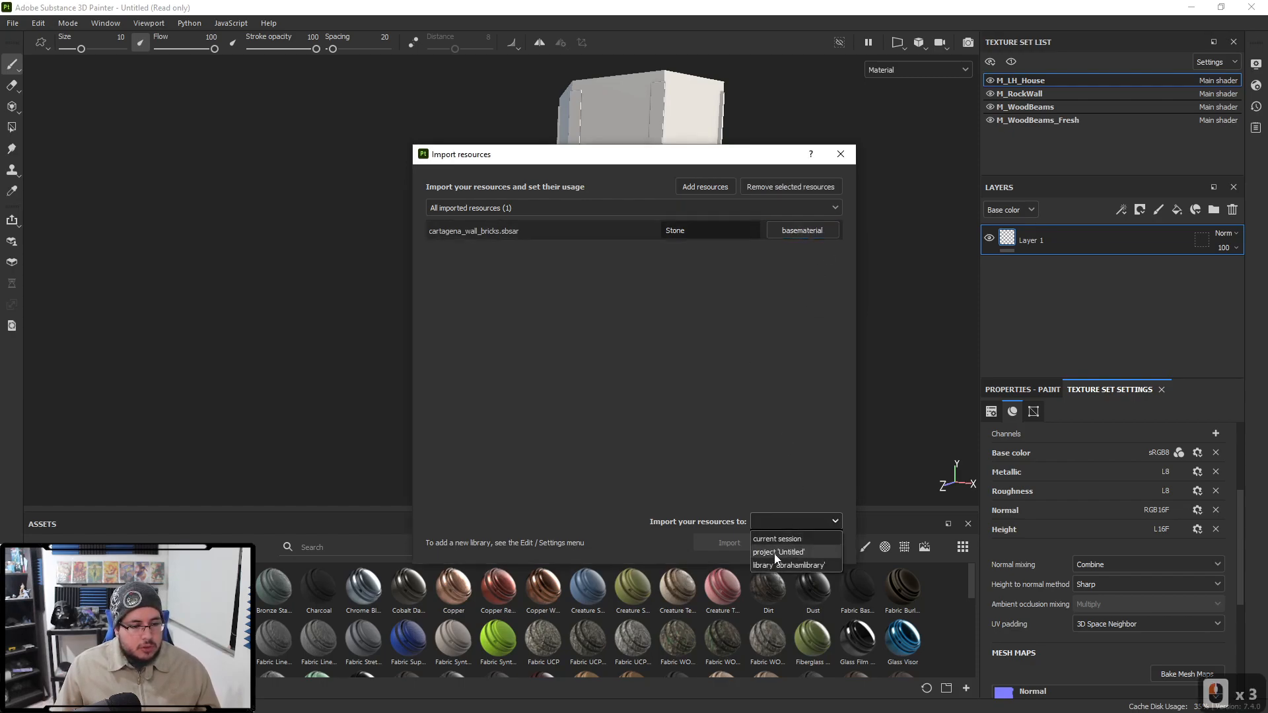
click(767, 564)
click(746, 542)
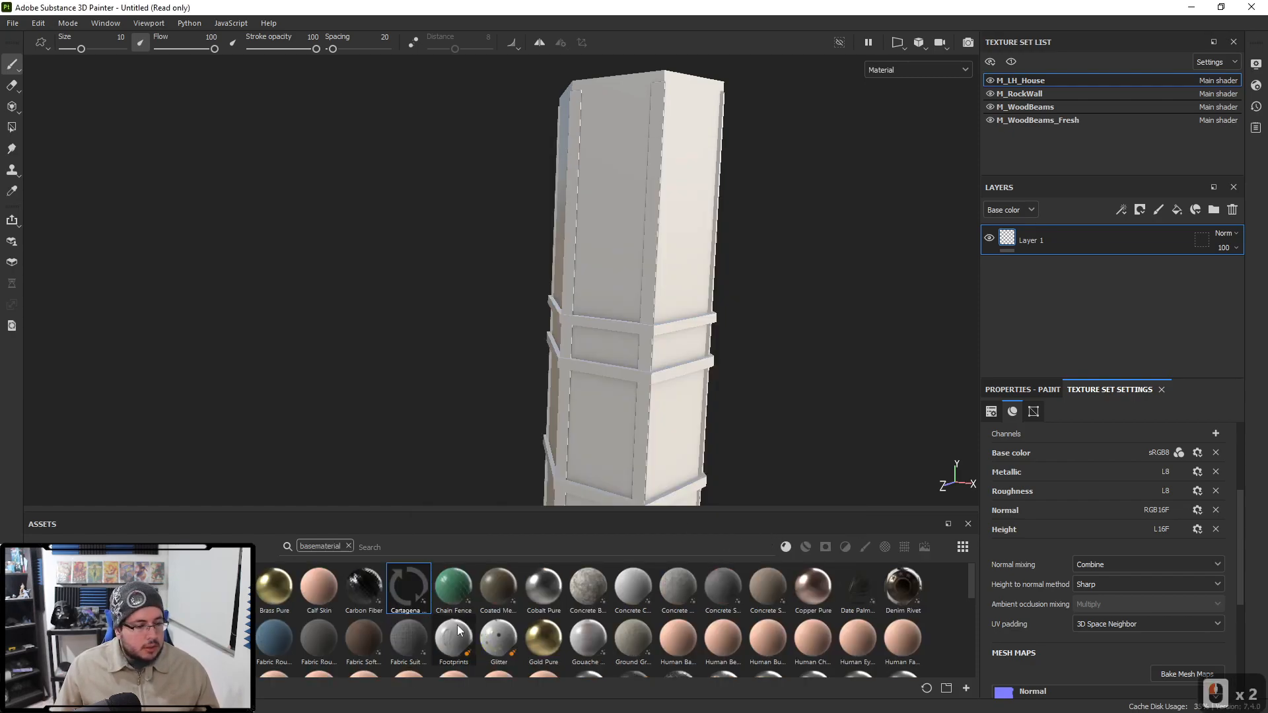
Step: Add the Cartagena Wall Bricks material as a fill layer above Layer 1 on M_LH_House
drag(414, 595, 1049, 228)
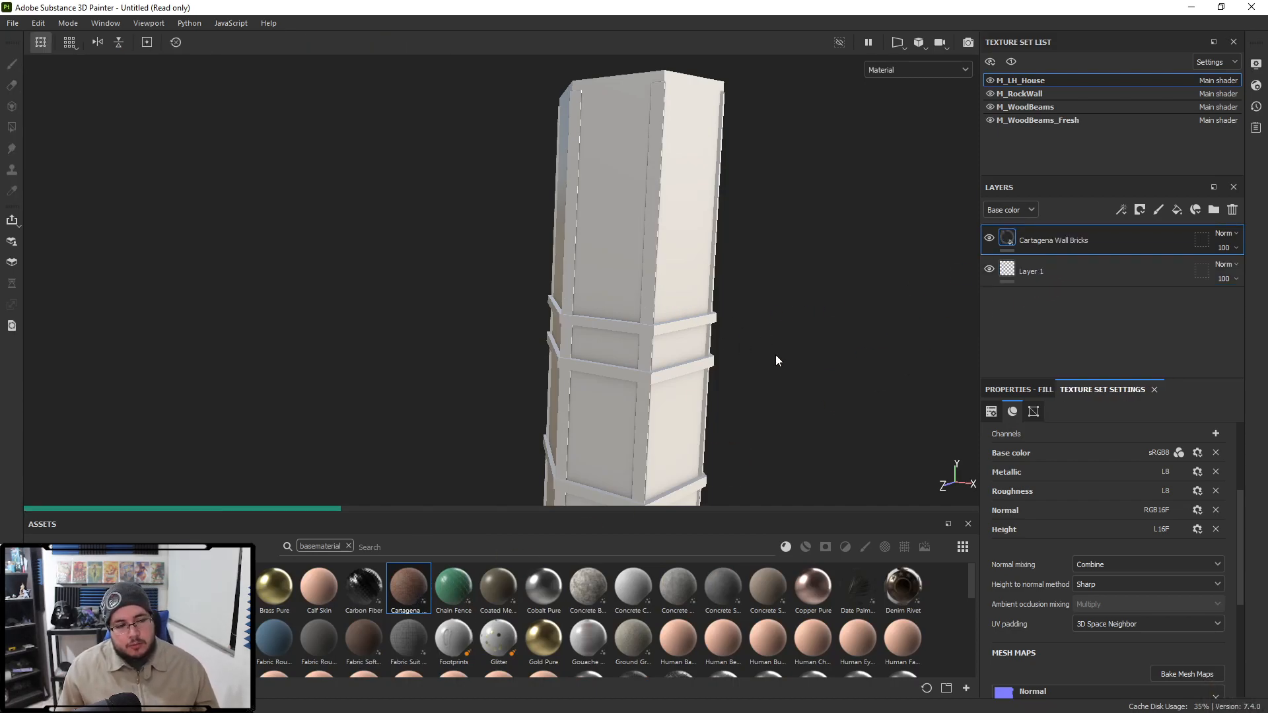
alt+right_drag(700, 330, 693, 308)
scroll(1027, 457, up, 3)
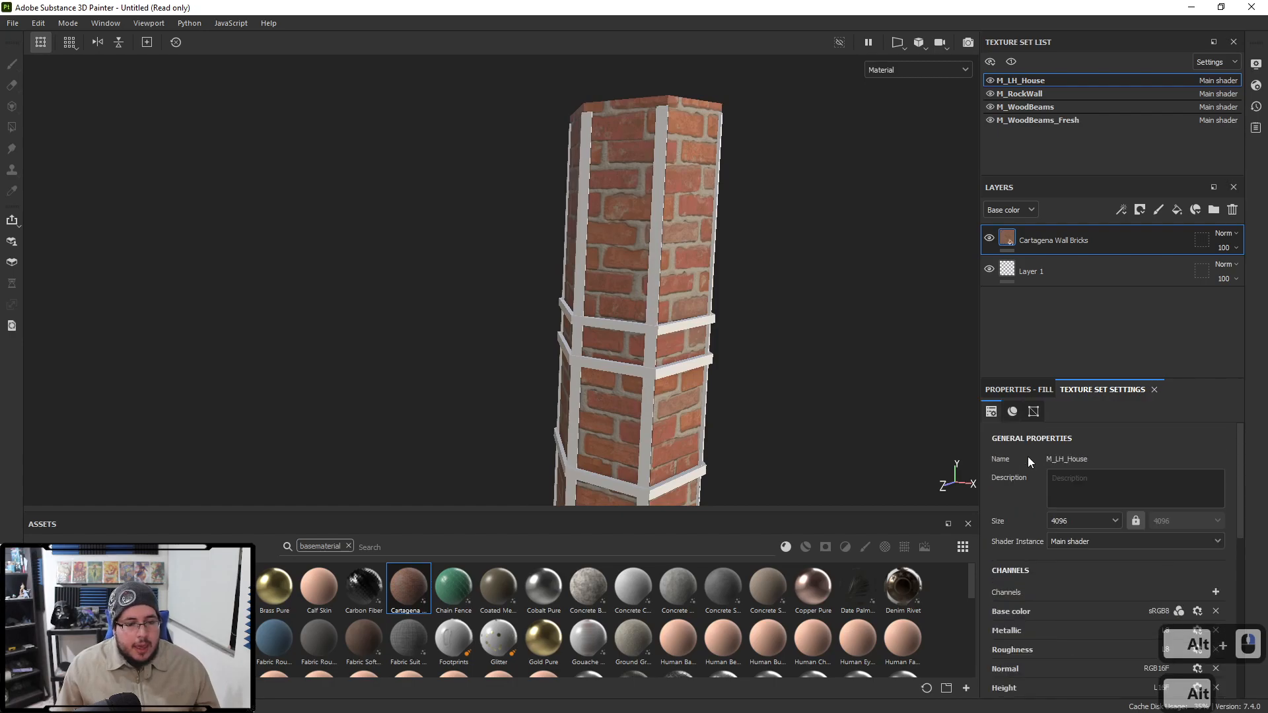
scroll(1028, 567, down, 6)
scroll(1033, 553, up, 3)
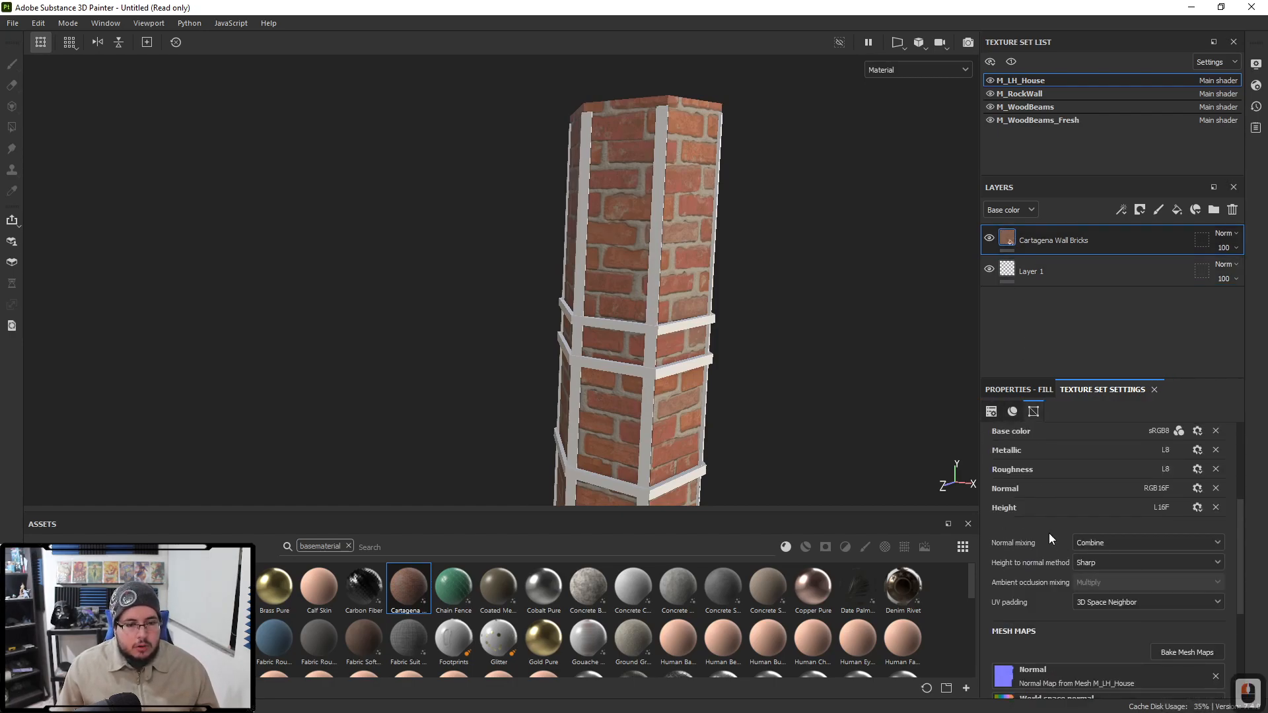
scroll(1049, 533, down, 2)
Step: Set the UV scale of the Cartagena Wall Bricks fill to 7, judging the brick size along the tower
click(1020, 389)
drag(1079, 543, 1089, 539)
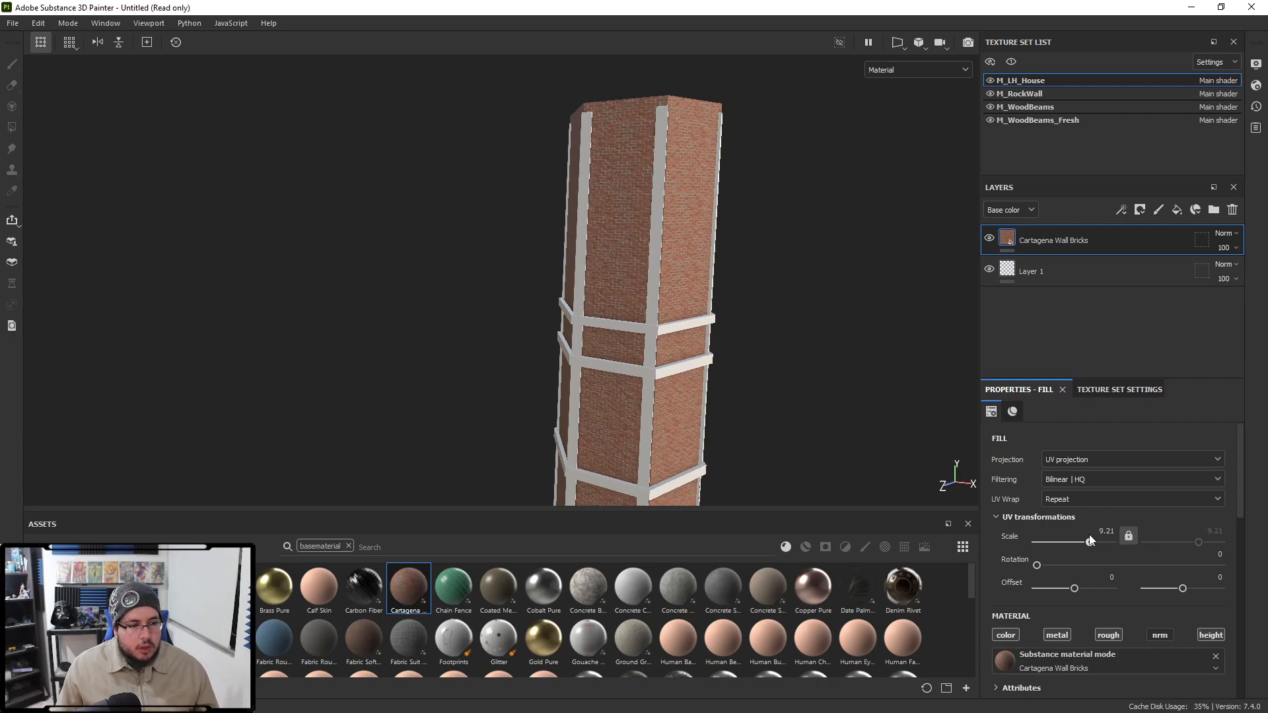
alt+right_drag(601, 281, 740, 377)
alt+middle_drag(740, 377, 667, 198)
alt+right_drag(667, 198, 508, 476)
alt+middle_drag(507, 475, 497, 314)
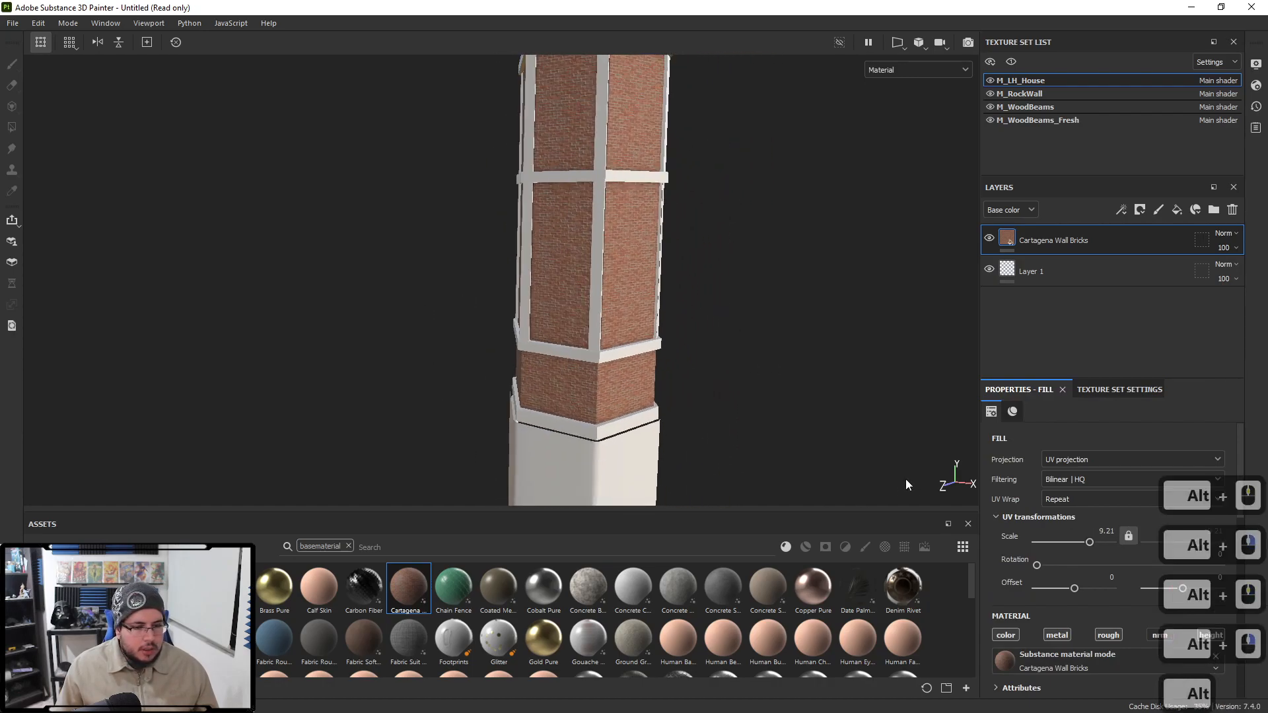
click(1104, 533)
text(7)
key(Return)
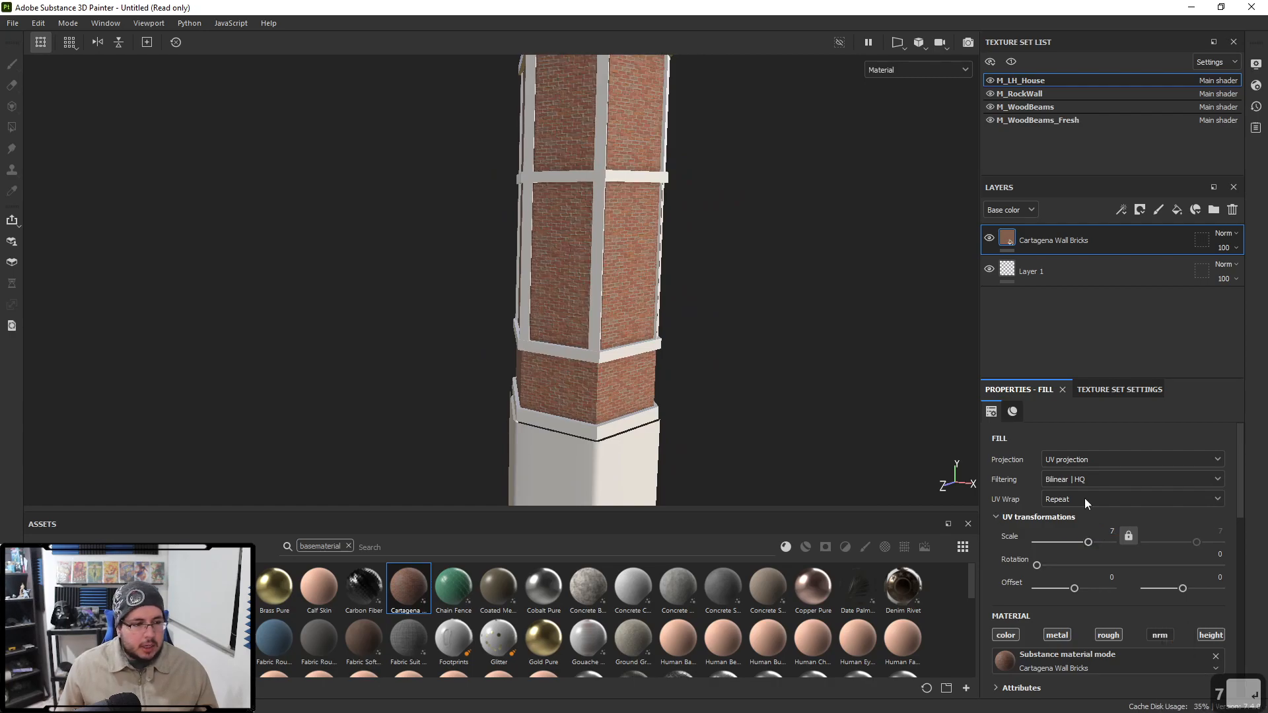
Step: Examine the brick panels up close and from several sides of the tower to judge their scale and alignment
alt+right_drag(639, 247, 1027, 441)
alt+right_drag(330, 218, 962, 431)
alt+drag(548, 284, 787, 300)
alt+right_drag(787, 300, 566, 255)
alt+drag(566, 255, 476, 304)
alt+right_drag(363, 247, 144, 176)
alt+right_drag(582, 360, 390, 306)
alt+drag(391, 306, 714, 178)
alt+drag(386, 184, 716, 232)
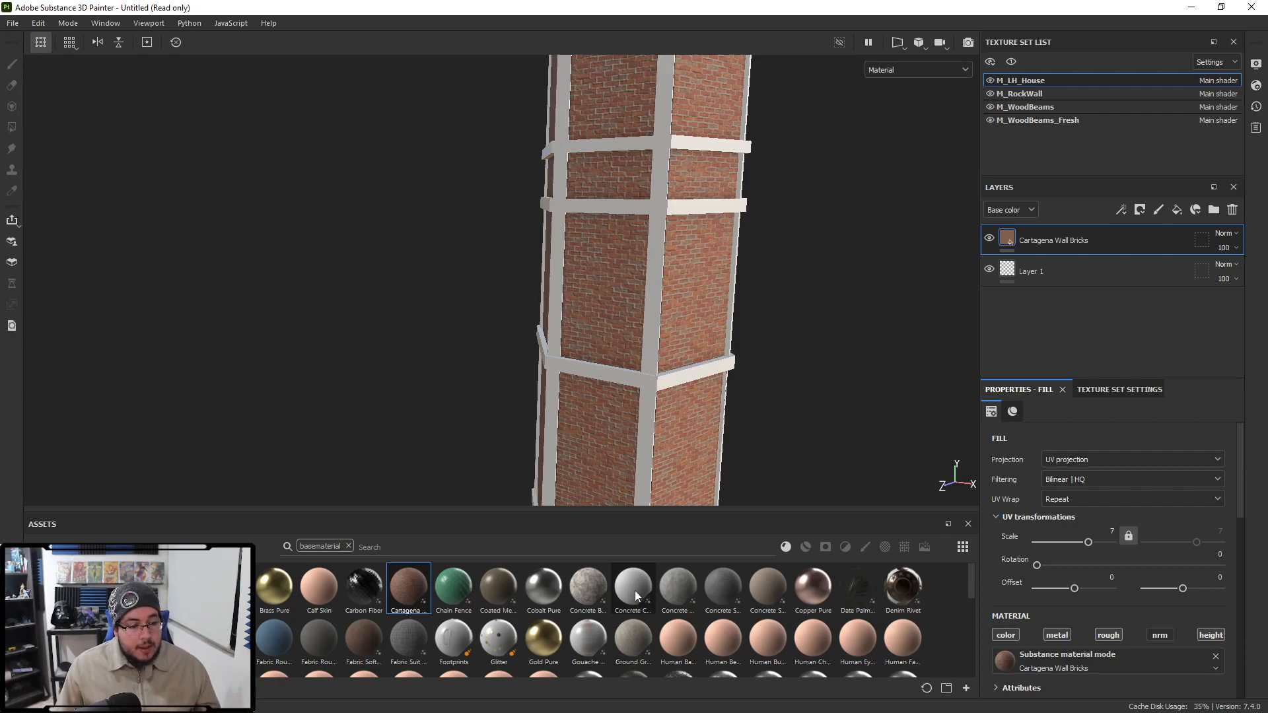
Step: Add Concrete Dusty as a fill layer above the bricks and give it a black mask
mouse_move(636, 590)
drag(634, 591, 1050, 232)
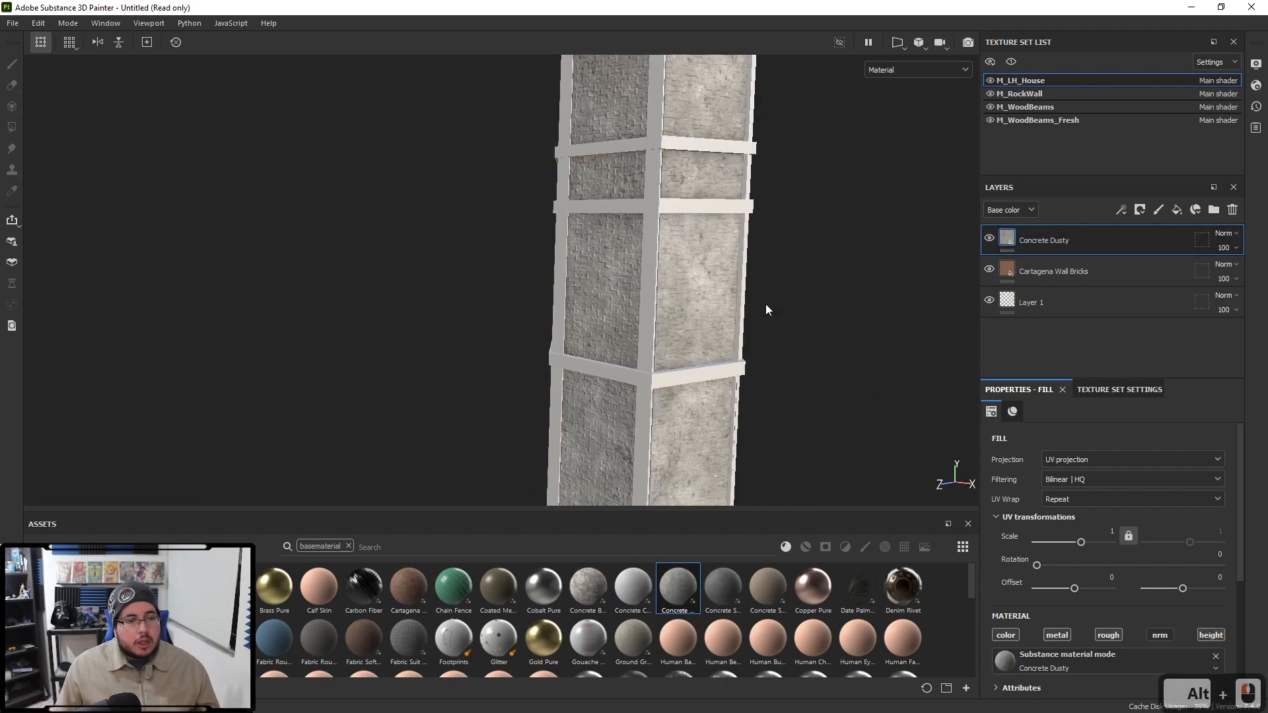
right_click(1041, 241)
click(1097, 25)
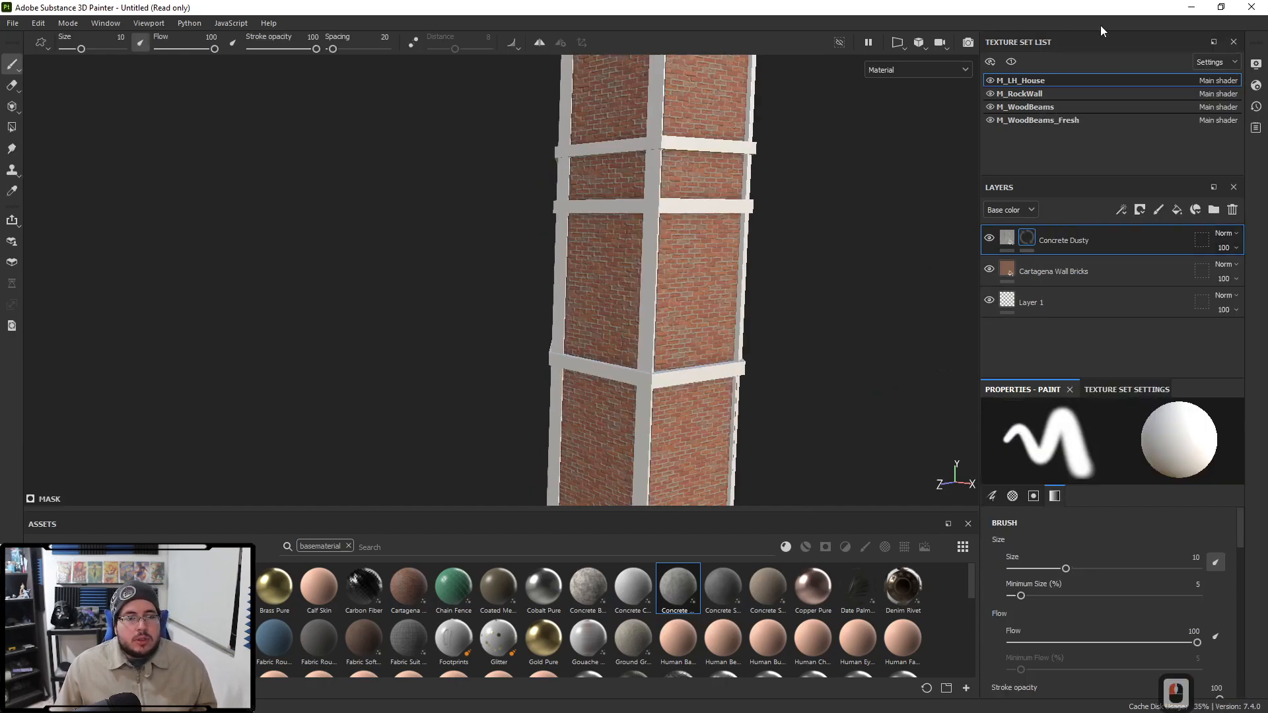
Step: Add a Dirt generator to the Concrete Dusty layer's mask
right_click(1029, 242)
click(1093, 425)
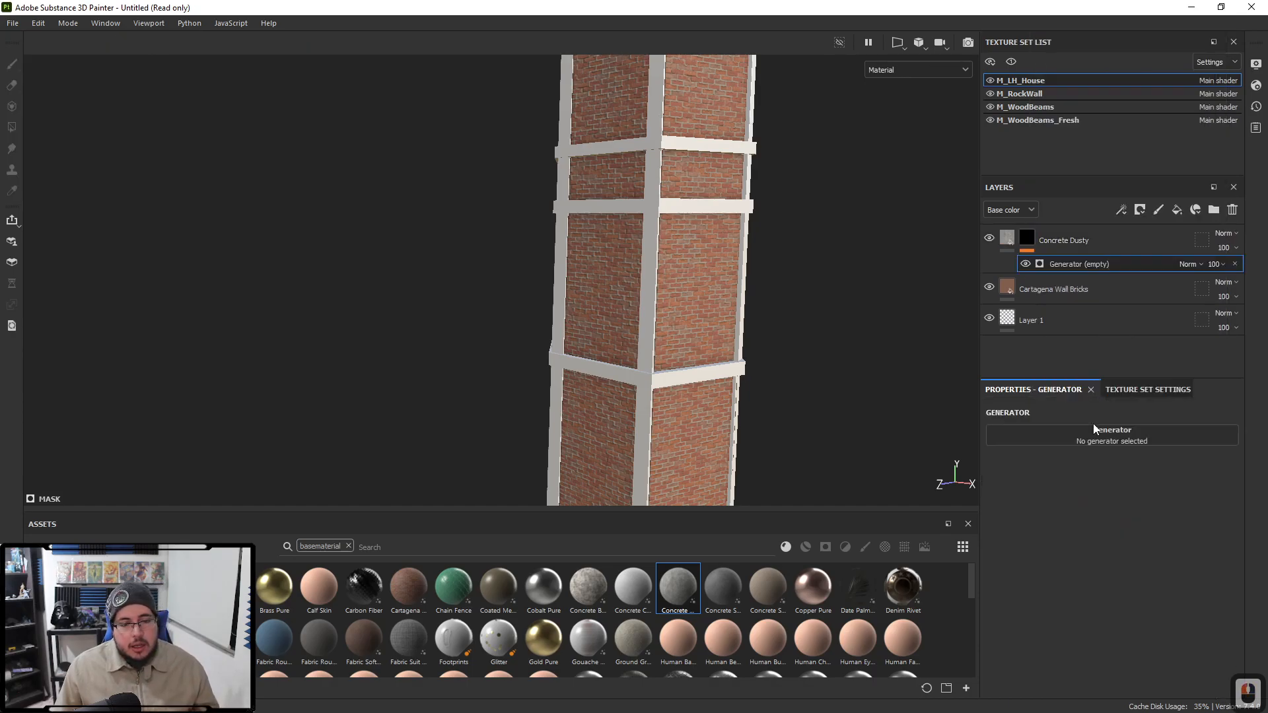
click(1092, 431)
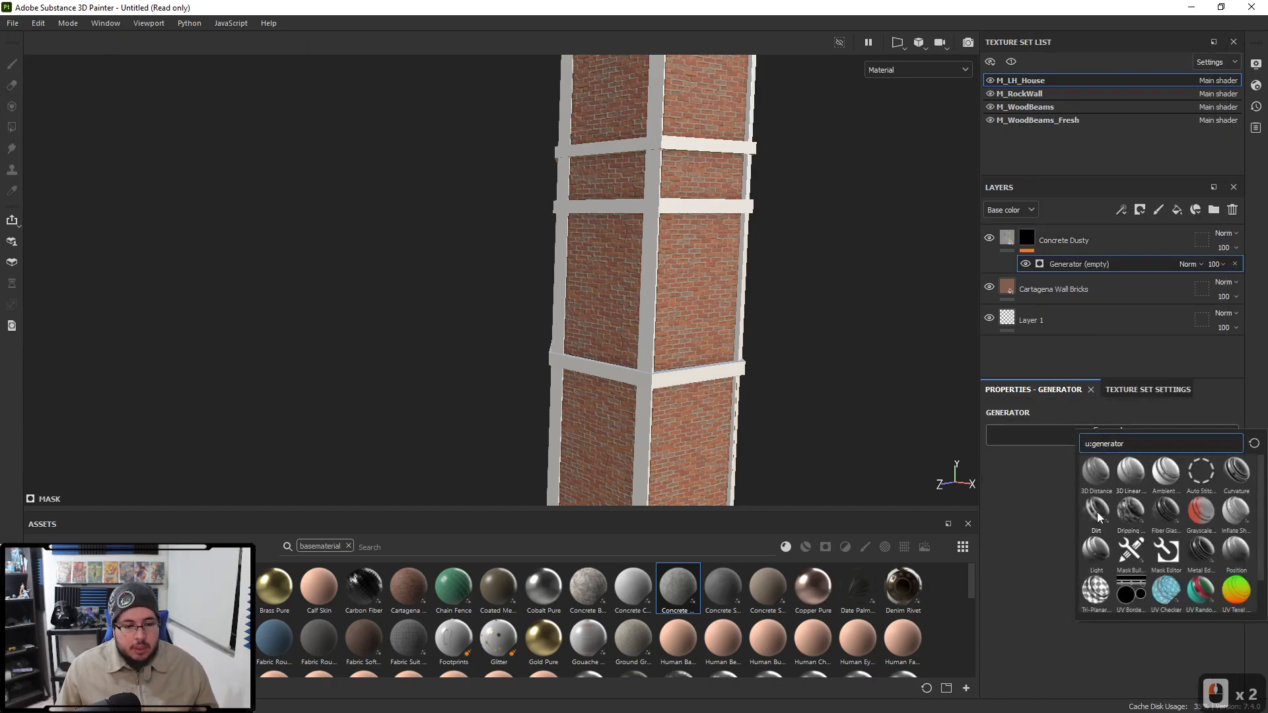
click(1097, 510)
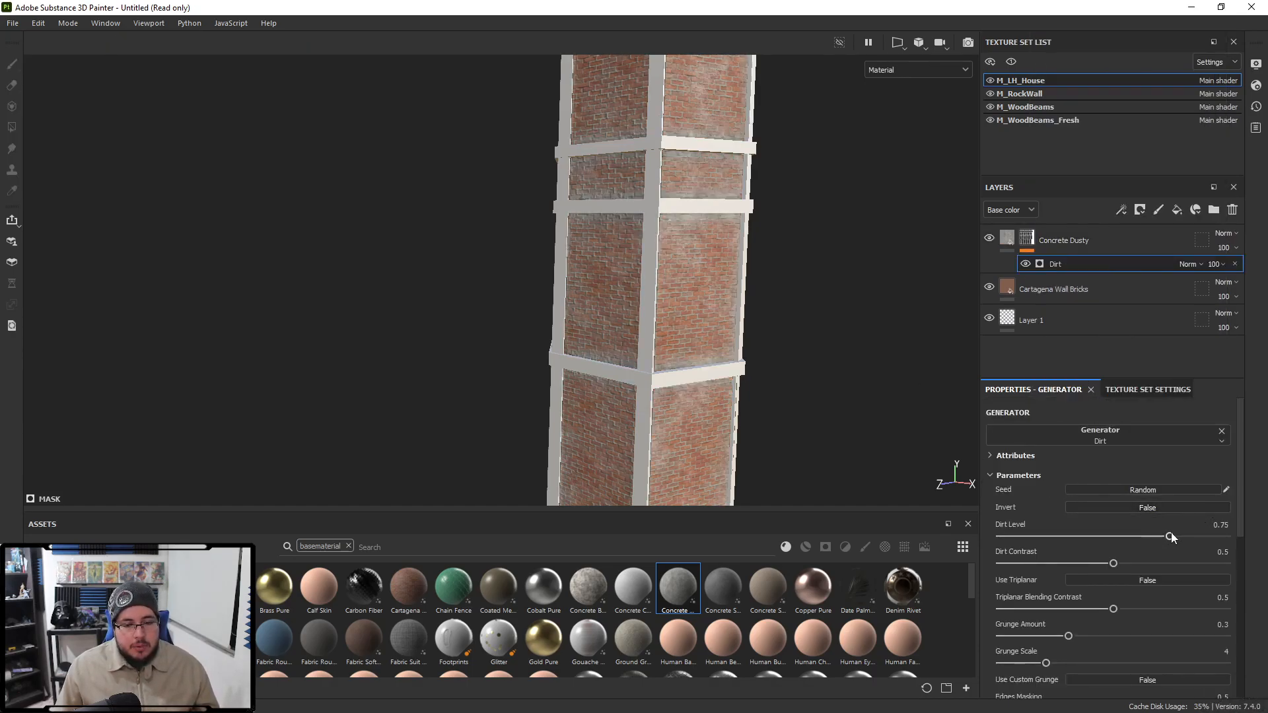
Step: Set the generator's Dirt Level to 0.72 and Dirt Contrast to 0.96, and turn Invert on
drag(1118, 563, 1162, 536)
click(1168, 508)
alt+drag(672, 375, 614, 228)
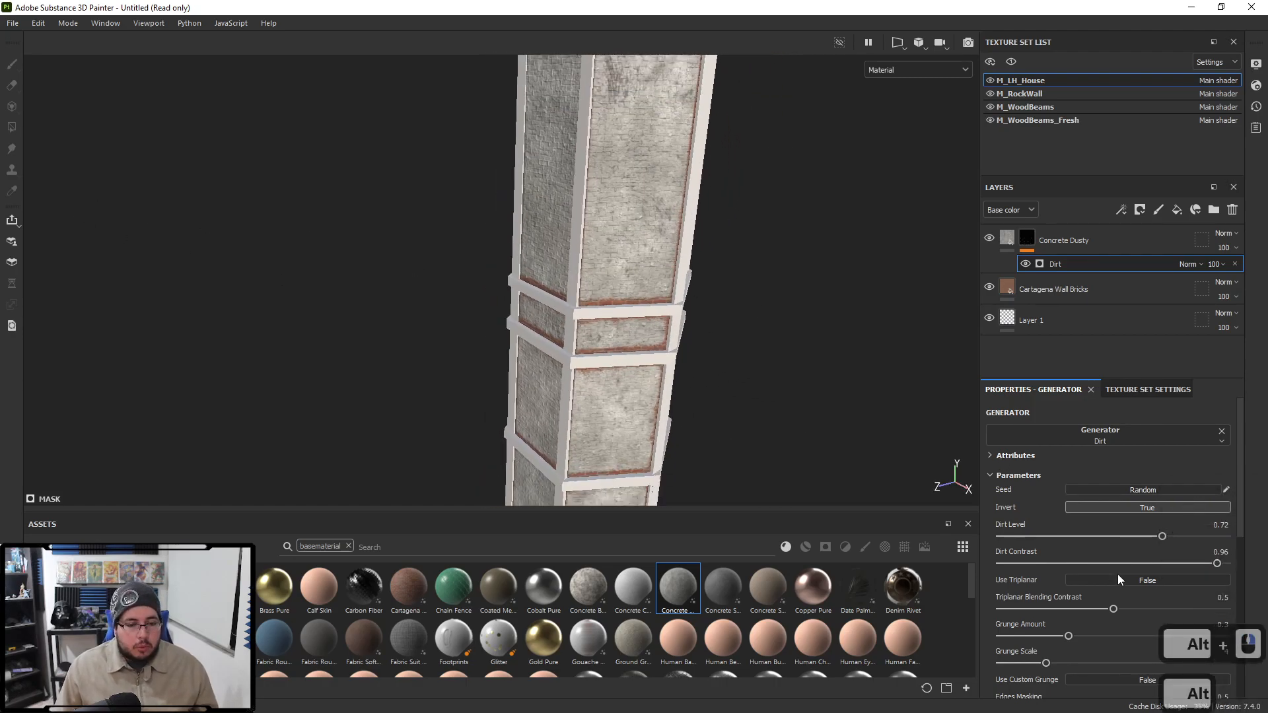
Step: Turn the Dirt generator's Invert off and set Dirt Level to 0.86 and Dirt Contrast to 0.79
click(1136, 508)
drag(1120, 564, 1193, 538)
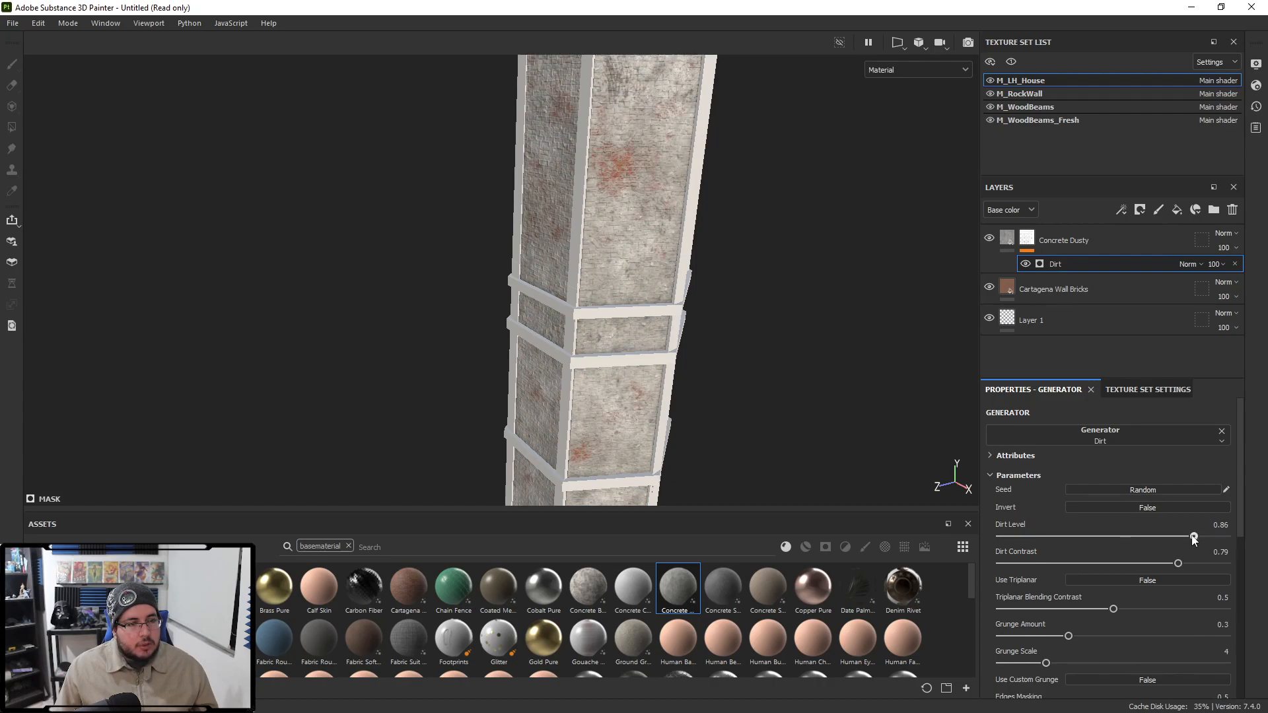
Step: Examine the concrete and exposed brick distribution around the tower, from a distance and up close
alt+drag(674, 291, 563, 292)
alt+right_drag(562, 292, 419, 300)
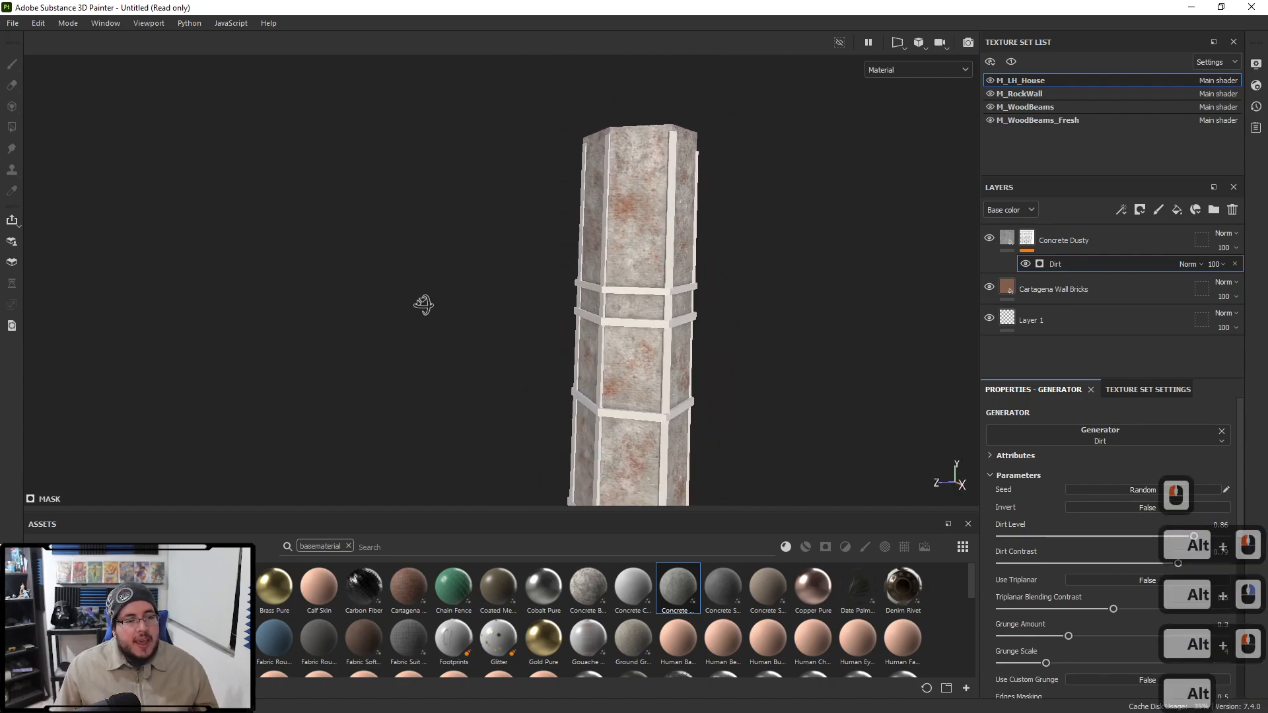
alt+drag(418, 301, 561, 324)
alt+middle_drag(581, 330, 541, 201)
alt+right_drag(541, 200, 489, 195)
alt+drag(536, 193, 592, 226)
alt+middle_drag(591, 225, 517, 324)
alt+right_drag(516, 324, 729, 340)
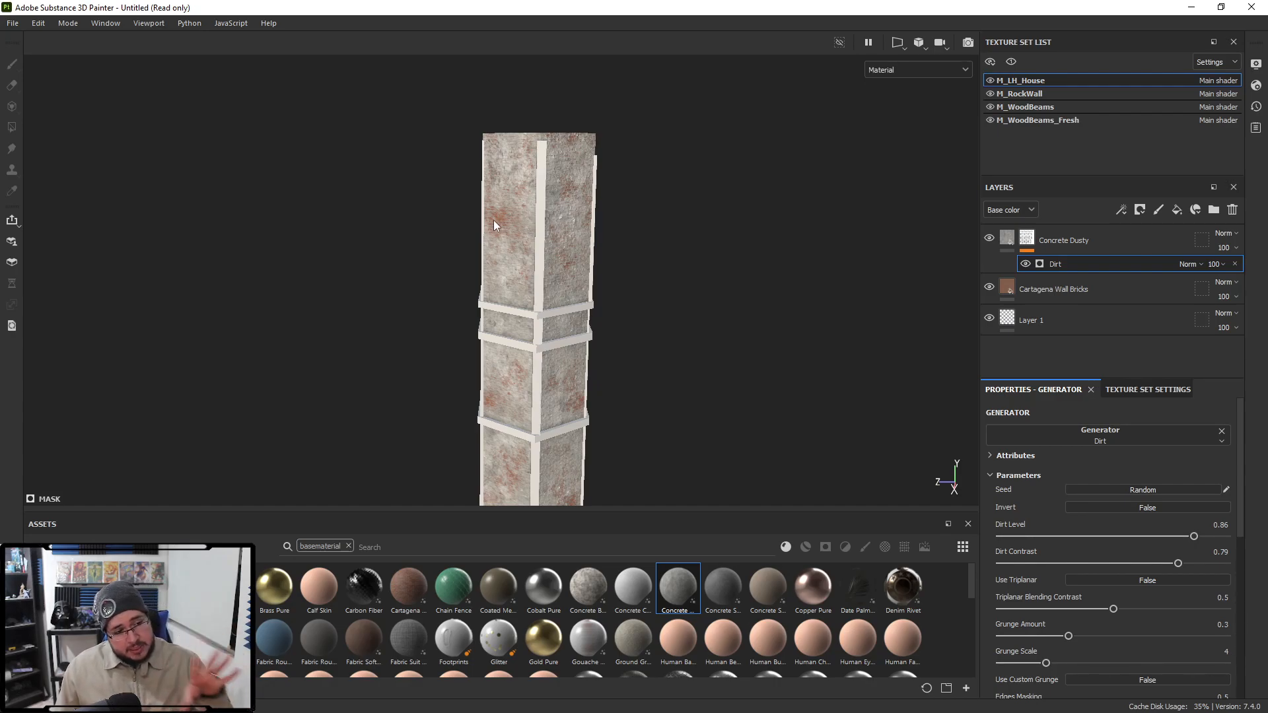
alt+right_drag(555, 298, 597, 264)
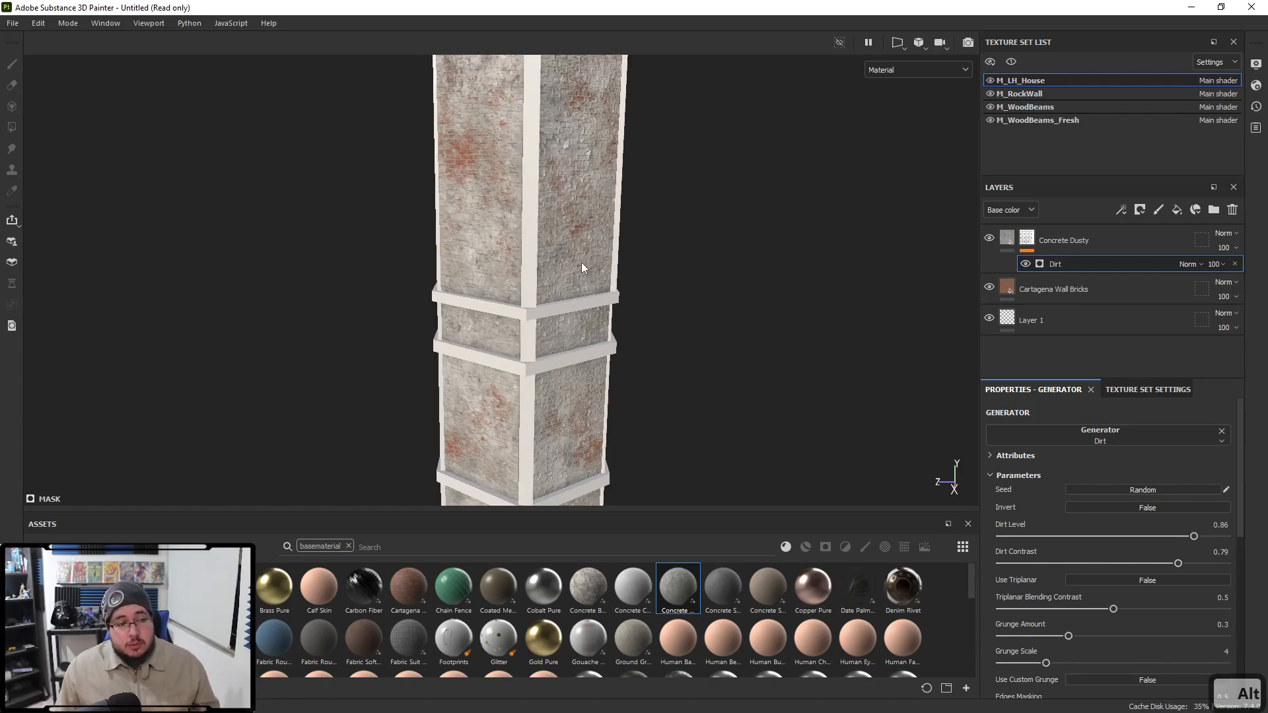
alt+middle_drag(540, 284, 585, 351)
alt+right_drag(580, 290, 632, 308)
alt+drag(492, 281, 526, 258)
alt+right_drag(526, 258, 541, 303)
alt+drag(512, 270, 548, 260)
alt+middle_drag(520, 241, 568, 357)
mouse_move(567, 343)
alt+right_down()
mouse_move(554, 358)
mouse_move(637, 367)
alt+right_up()
Step: Switch to Maya, leave isolated display, and examine the lighthouse concept art beside the model
key(alt+Tab)
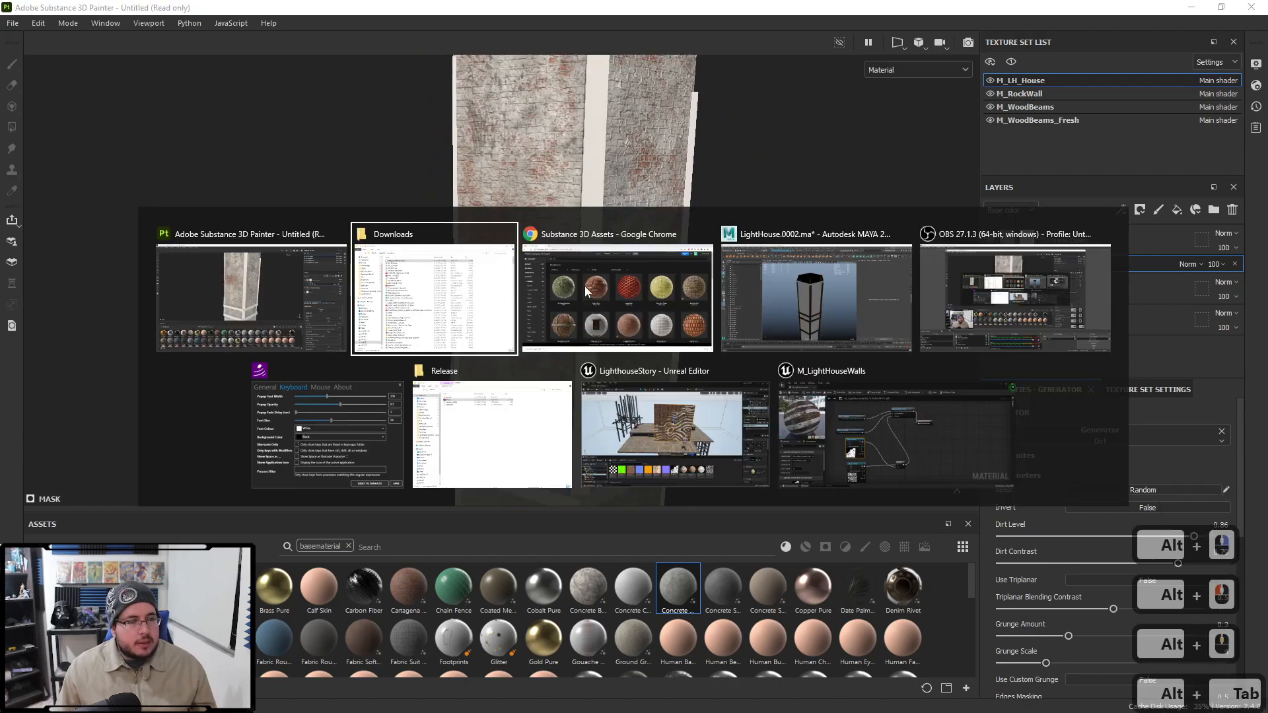
click(849, 302)
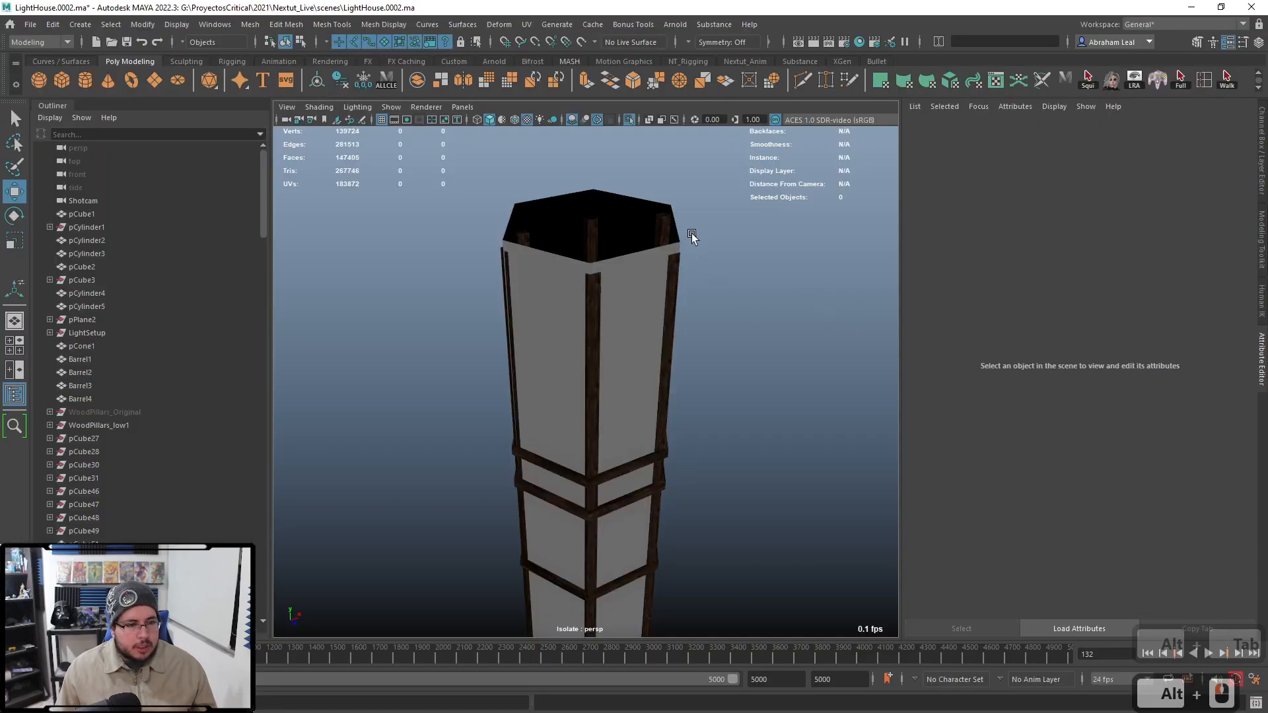
click(625, 120)
alt+drag(682, 358, 778, 368)
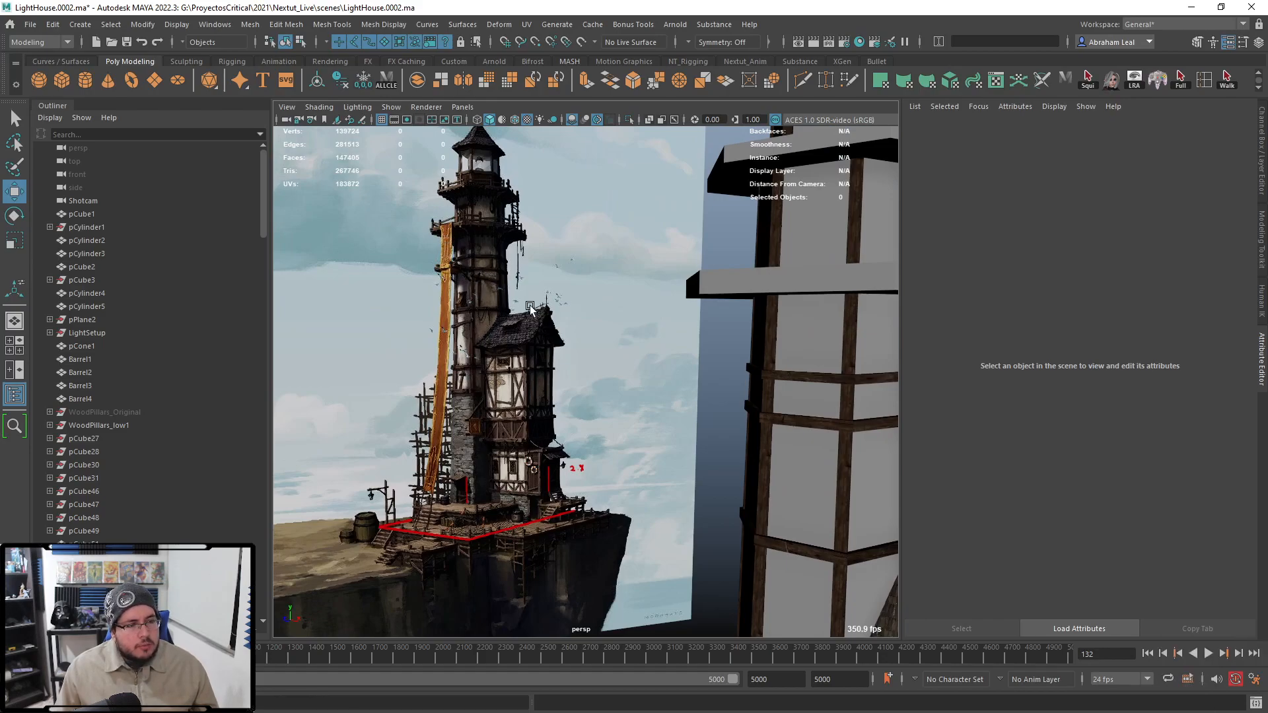
Step: Switch back to Substance 3D Painter and add a paint effect to the Concrete Dusty layer's mask
key(alt+Tab)
alt+drag(609, 332, 702, 311)
alt+right_drag(702, 311, 684, 315)
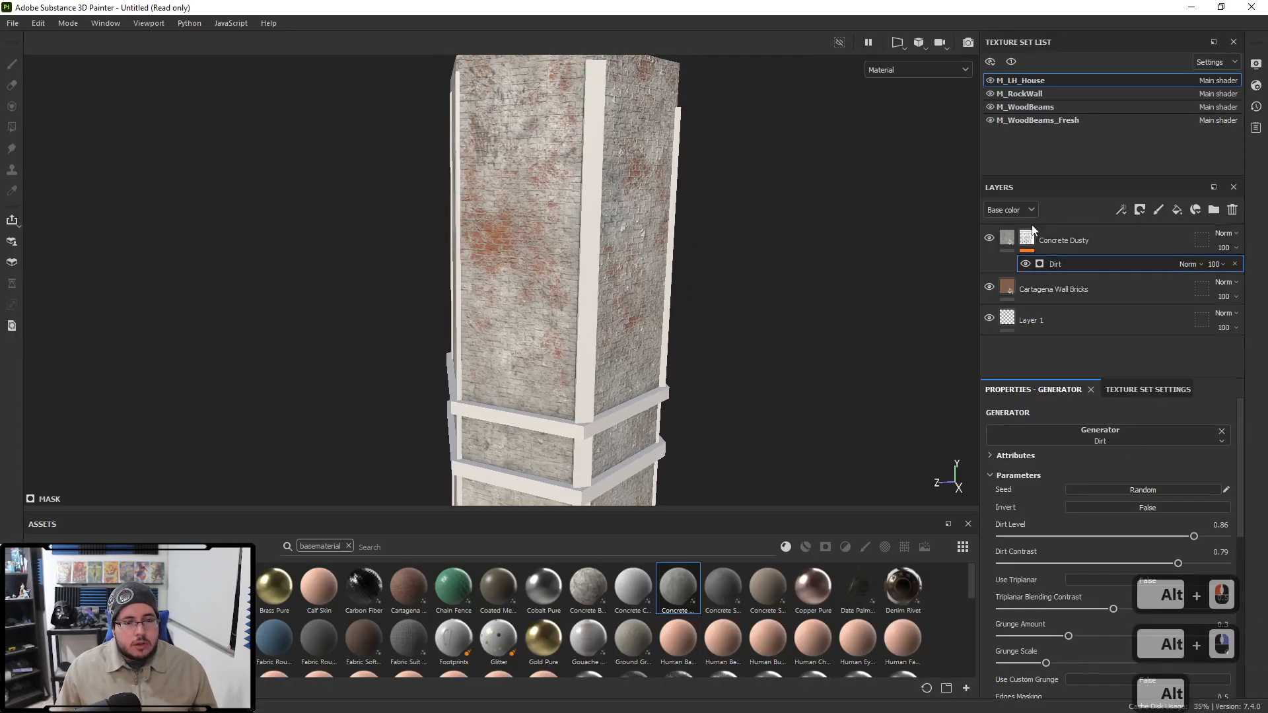
right_click(1027, 238)
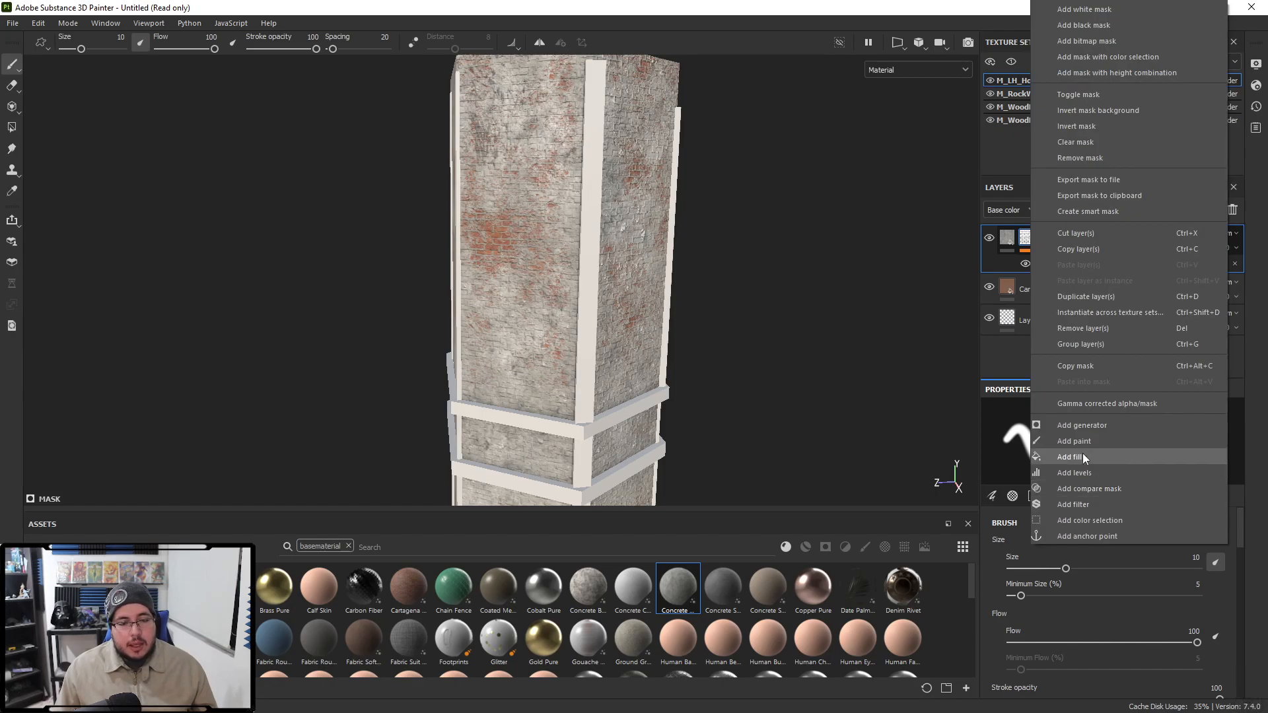
click(1083, 437)
alt+drag(827, 363, 767, 525)
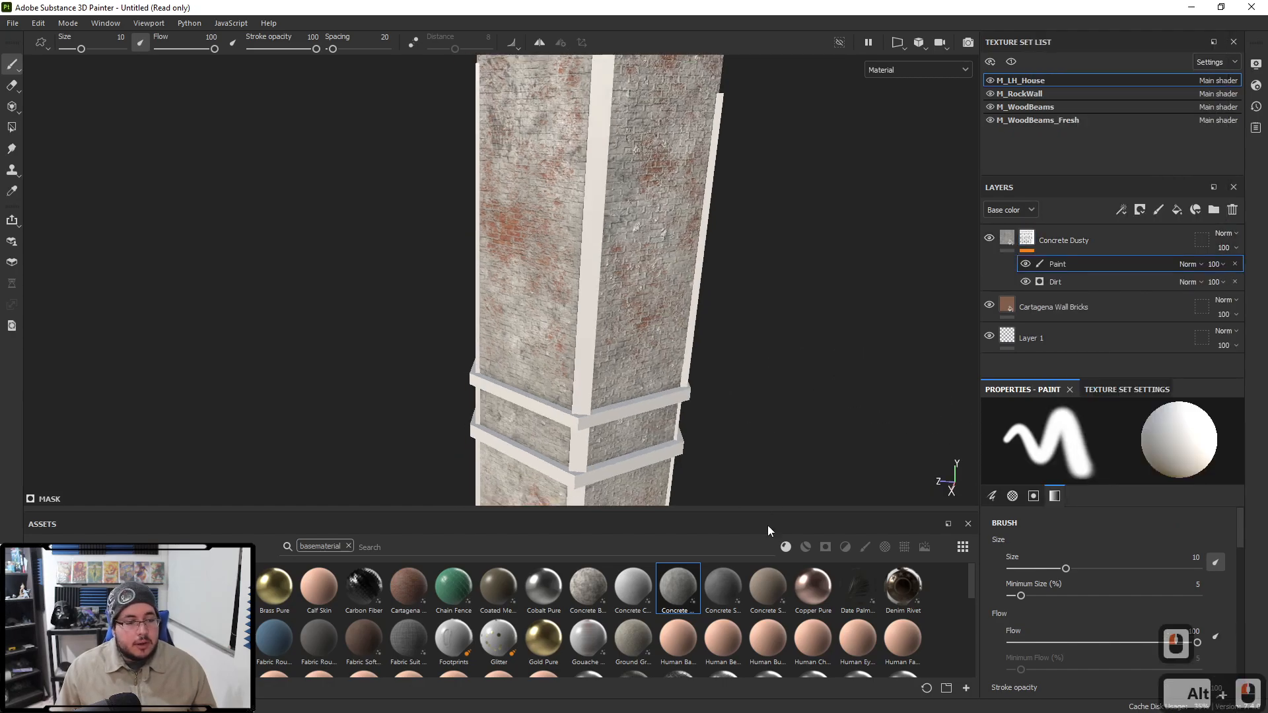
Step: Clear the basematerial filter from the brush assets, choose a charcoal brush, and paint a bare-brick patch in the panel below the double band
click(864, 550)
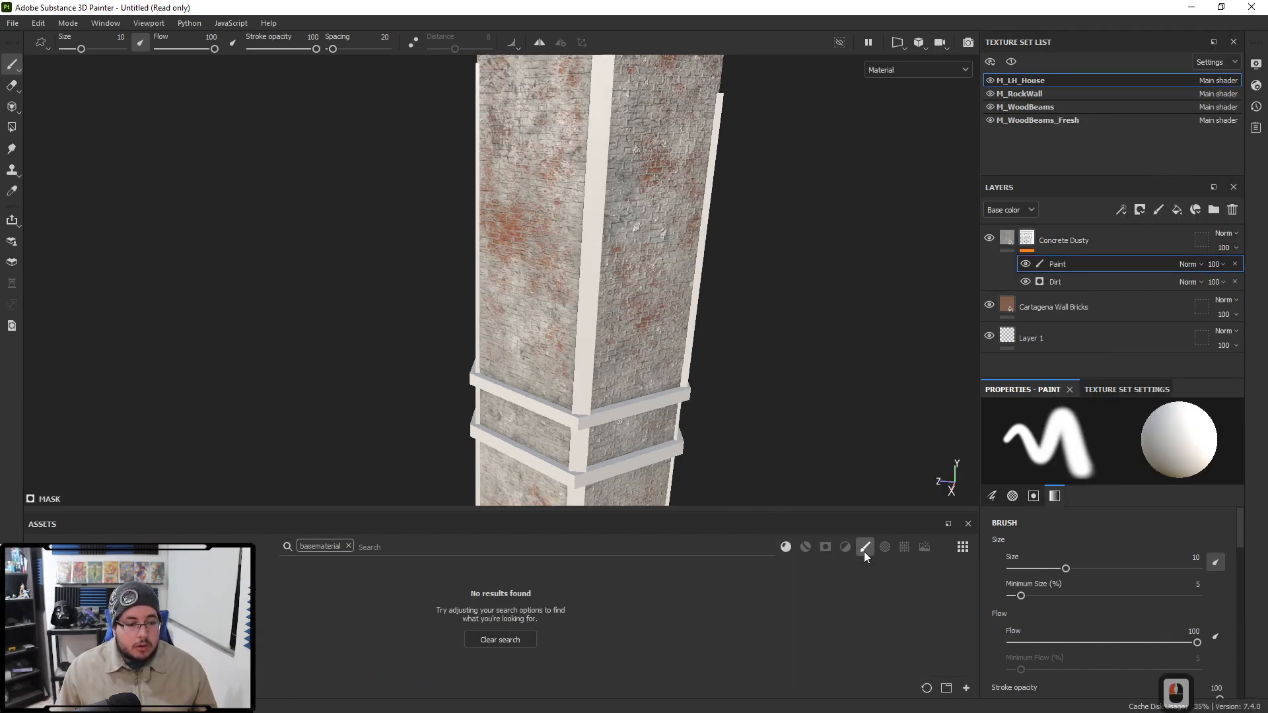
click(350, 546)
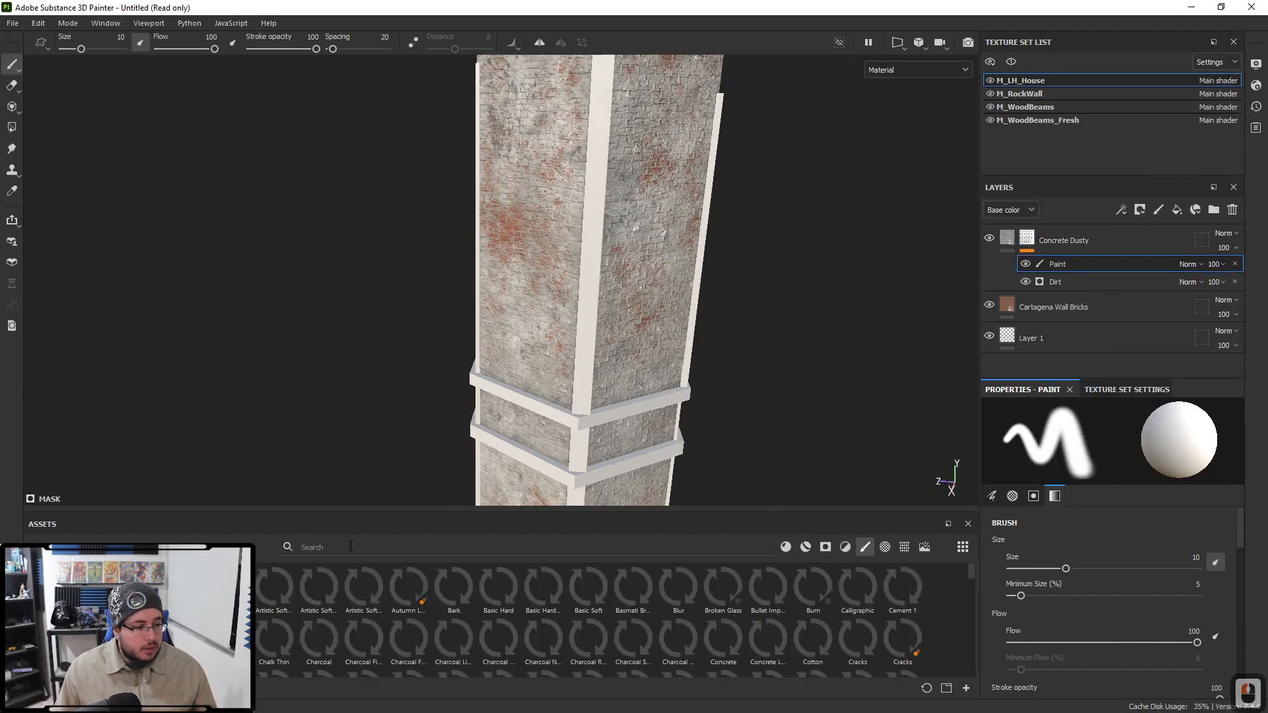
click(416, 650)
alt+drag(581, 396, 664, 271)
alt+middle_drag(664, 271, 578, 323)
mouse_move(578, 323)
alt+right_down()
mouse_move(618, 320)
mouse_move(601, 321)
alt+right_up()
mouse_move(633, 456)
alt+middle_down()
mouse_move(598, 370)
mouse_move(623, 200)
alt+middle_up()
alt+drag(622, 200, 583, 365)
alt+right_drag(583, 364, 605, 370)
alt+middle_drag(473, 459, 594, 354)
mouse_move(595, 354)
alt+mouse_down()
mouse_move(557, 324)
mouse_move(566, 307)
alt+mouse_up()
Step: Choose the Dirt Splash brush at size 8.02 and extend the bare-brick patch toward the panel's upper edge
scroll(496, 613, down, 5)
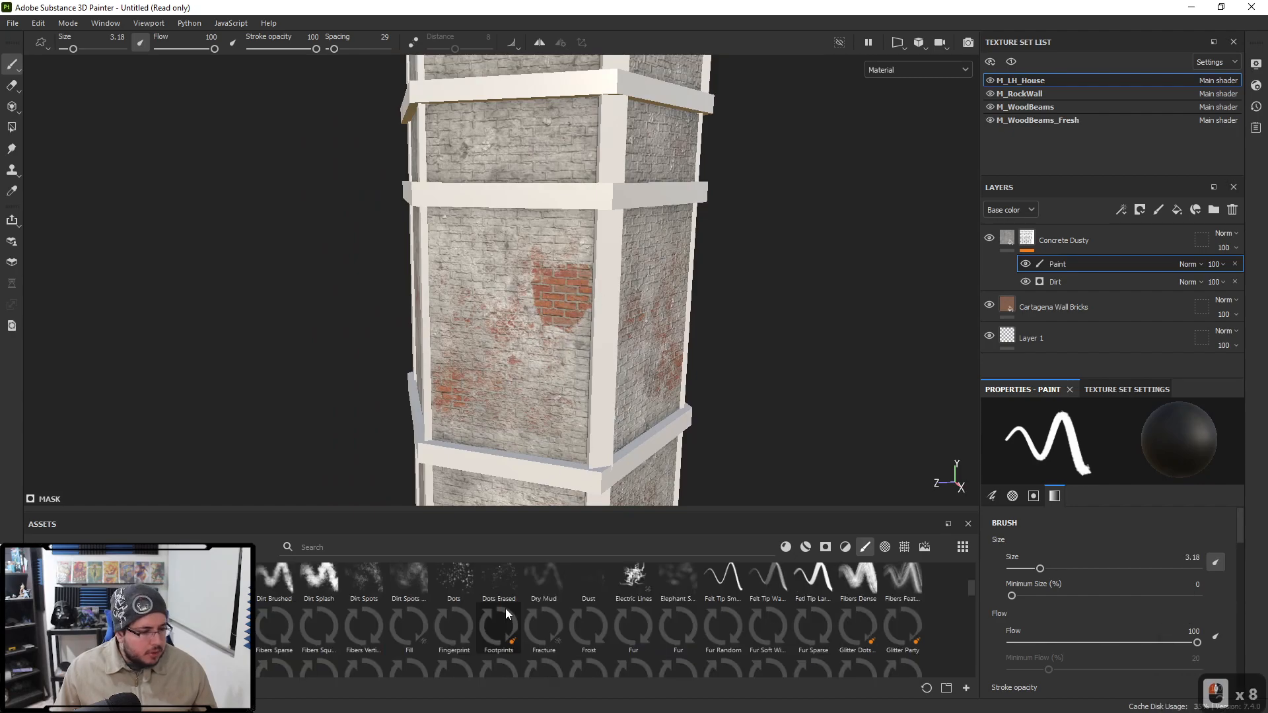
click(311, 591)
ctrl+right_drag(580, 297, 567, 295)
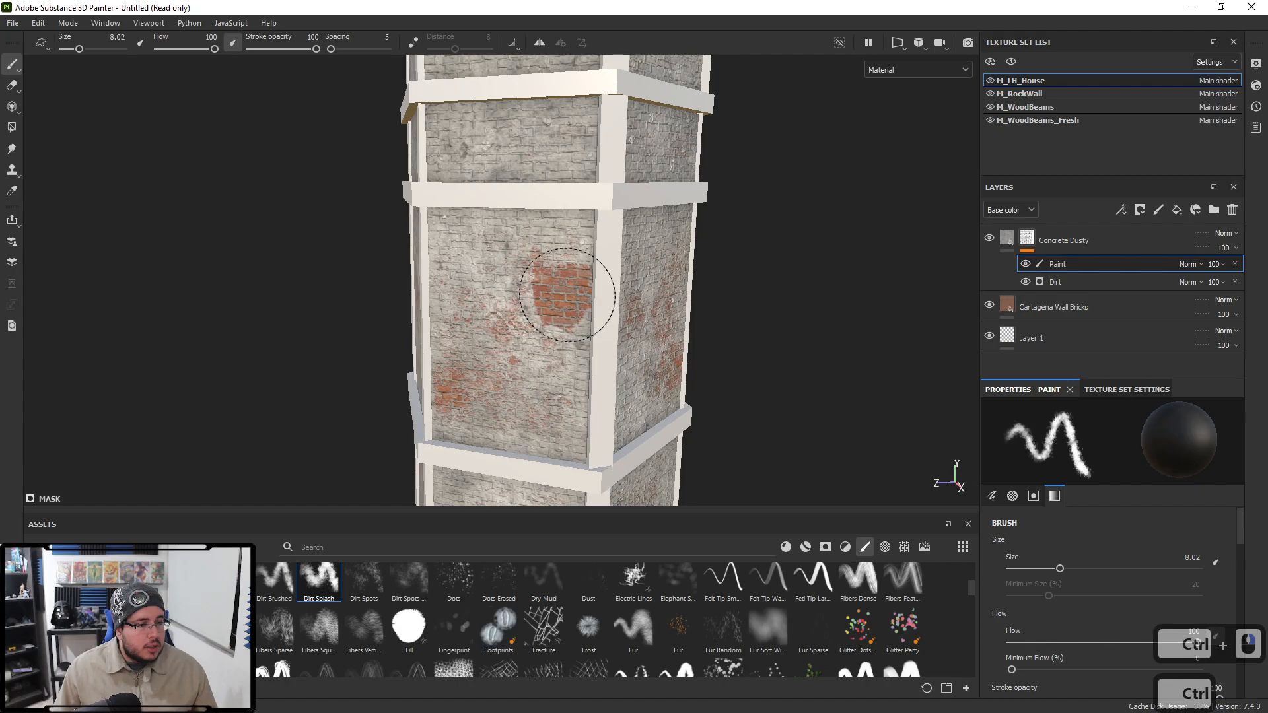
click(575, 304)
click(575, 304)
click(575, 304)
click(574, 304)
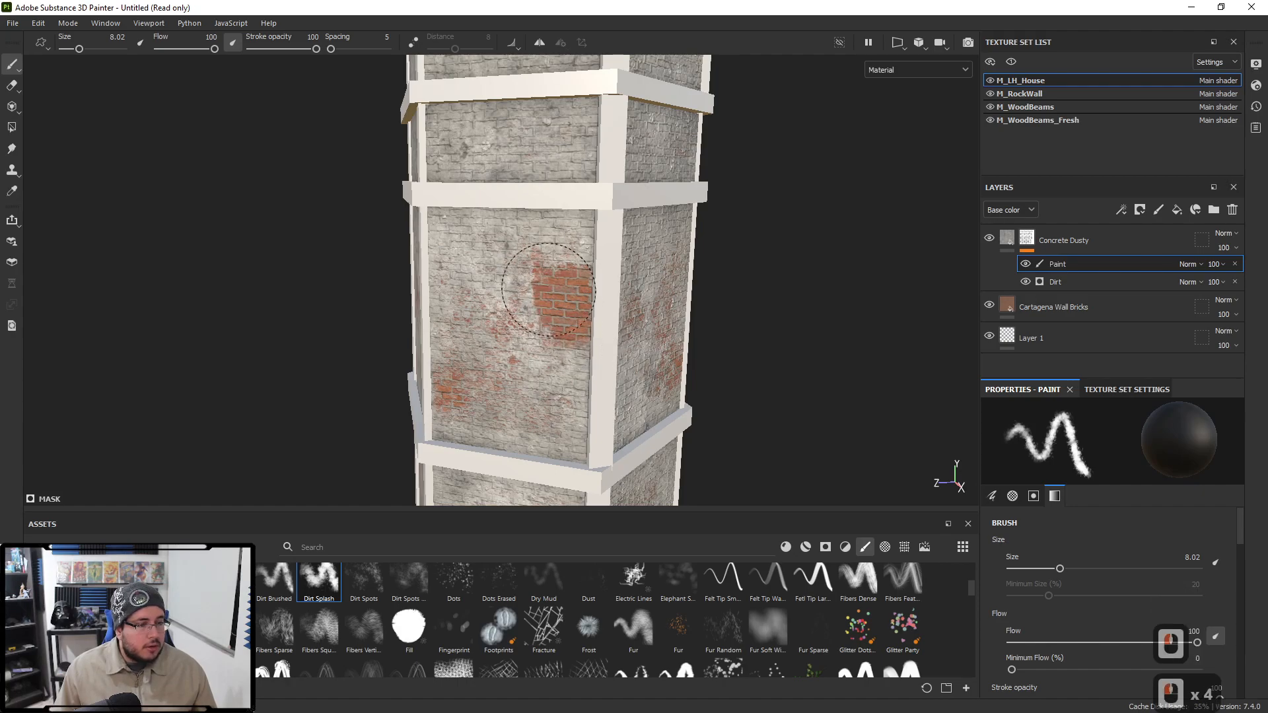
click(567, 262)
click(552, 256)
click(539, 249)
click(525, 243)
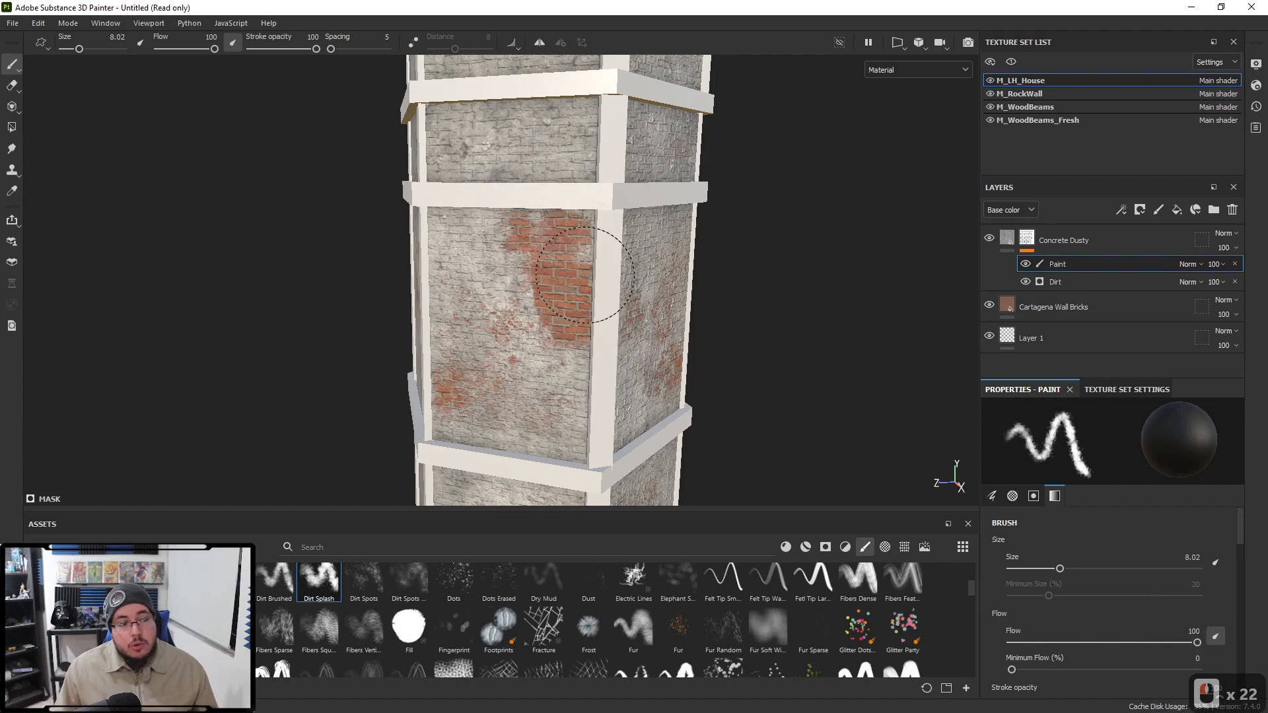
Step: Expose a patch of bricks in black along the left edge of the tower's topmost panel
alt+drag(503, 220, 682, 325)
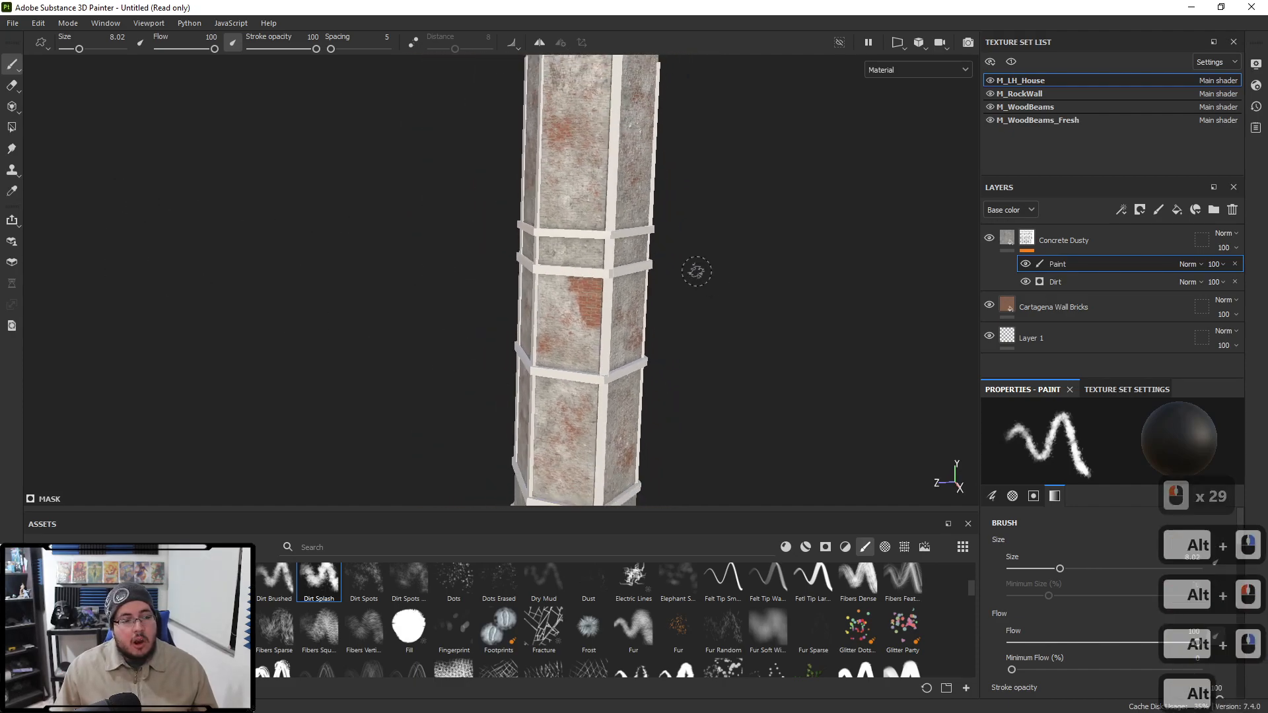
alt+middle_drag(682, 326, 724, 403)
click(526, 280)
click(526, 284)
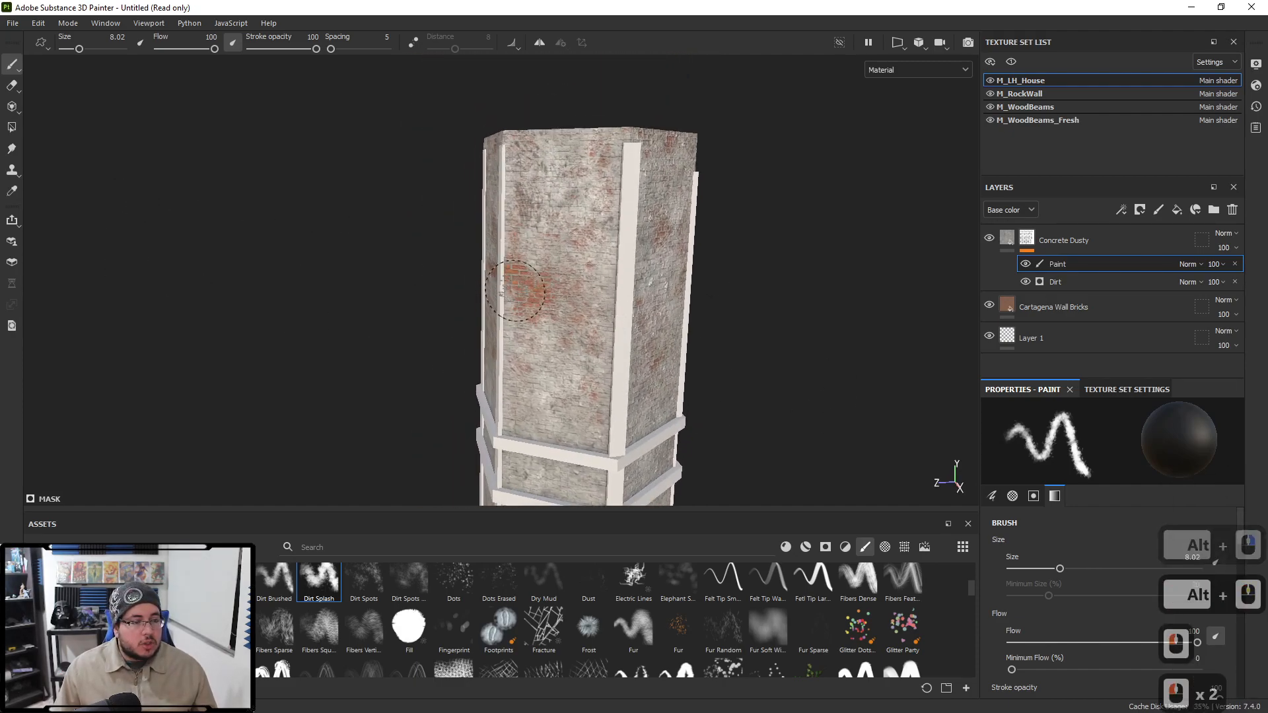
click(526, 290)
click(523, 294)
click(521, 298)
click(518, 303)
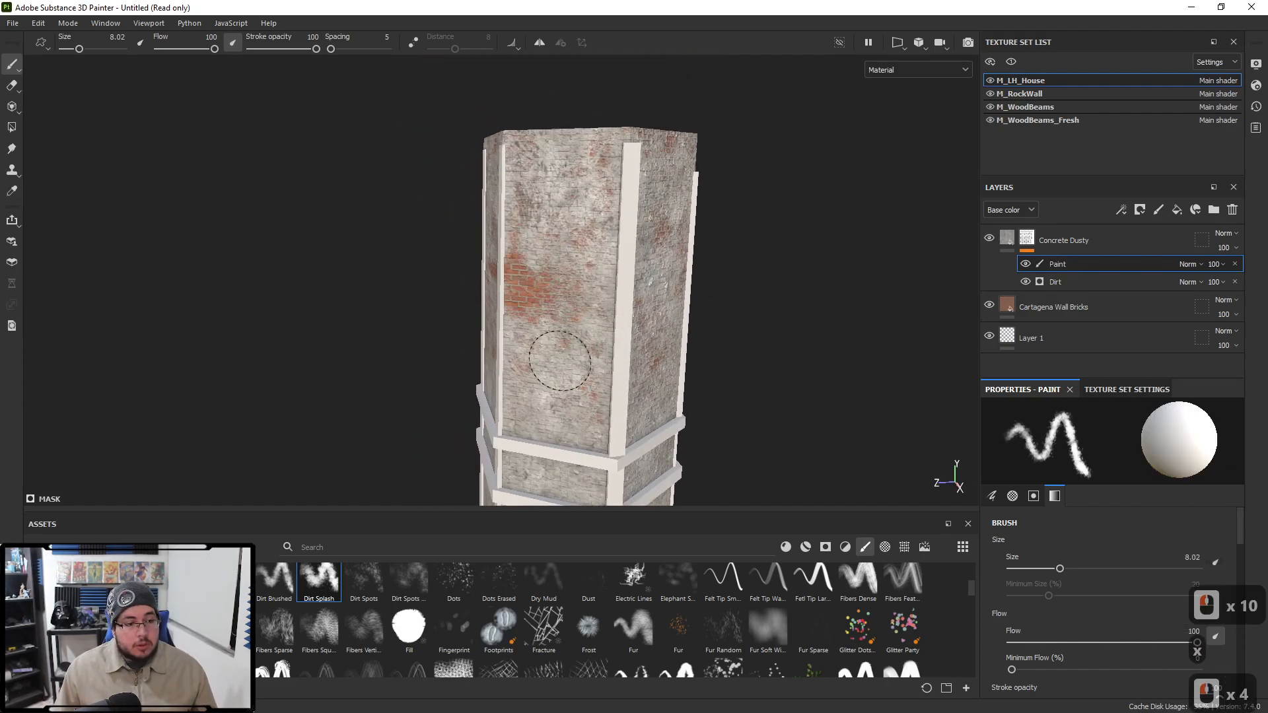
Step: Paint concrete back over the middle of the topmost panel and expose bricks in its lower right corner
drag(560, 361, 577, 298)
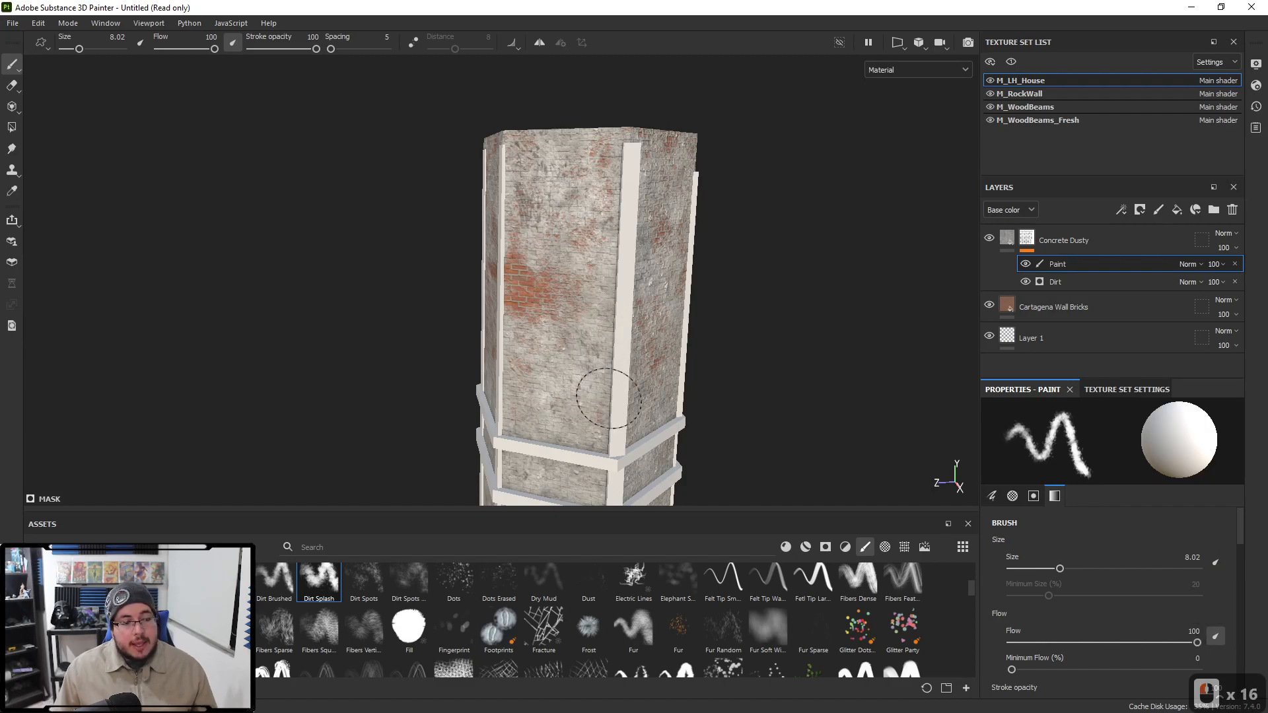
key(x)
drag(581, 449, 583, 451)
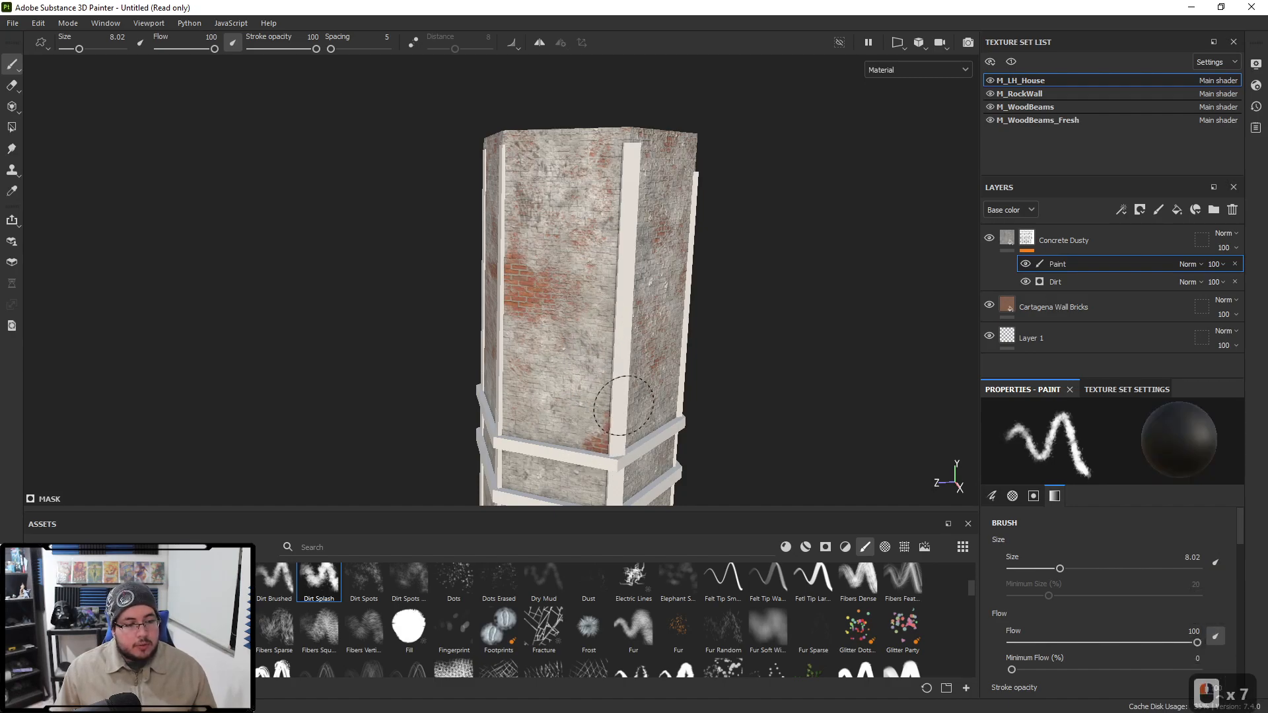
Step: Enlarge the brush to 13.33 and paint white over brick spots on the topmost panel and its neighbouring face
key(x)
ctrl+right_drag(581, 195, 614, 195)
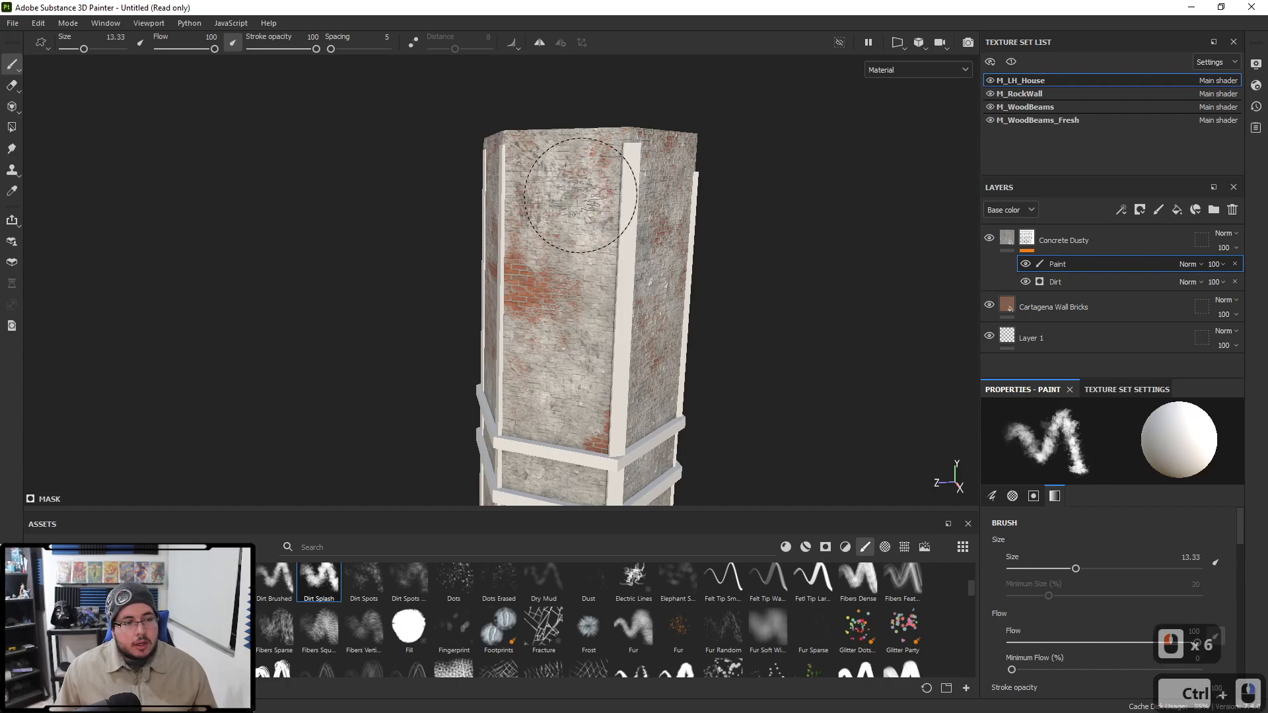
alt+drag(588, 161, 637, 287)
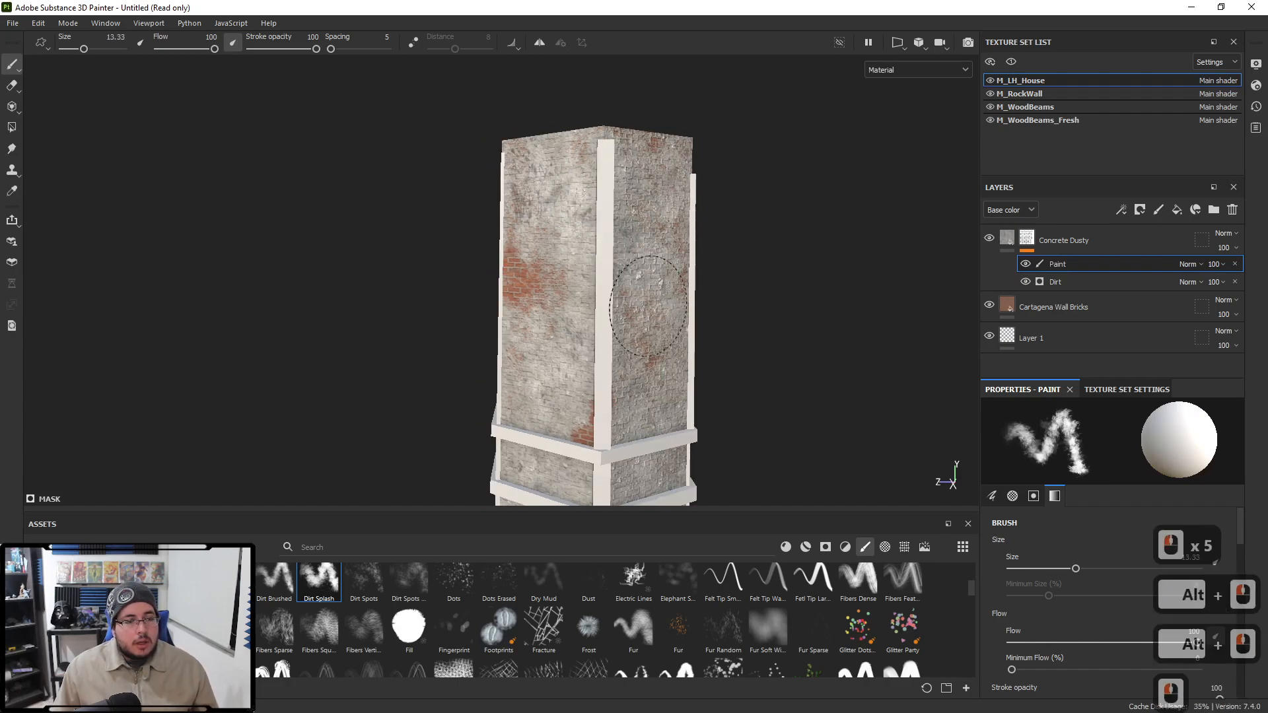
drag(651, 333, 663, 377)
click(692, 184)
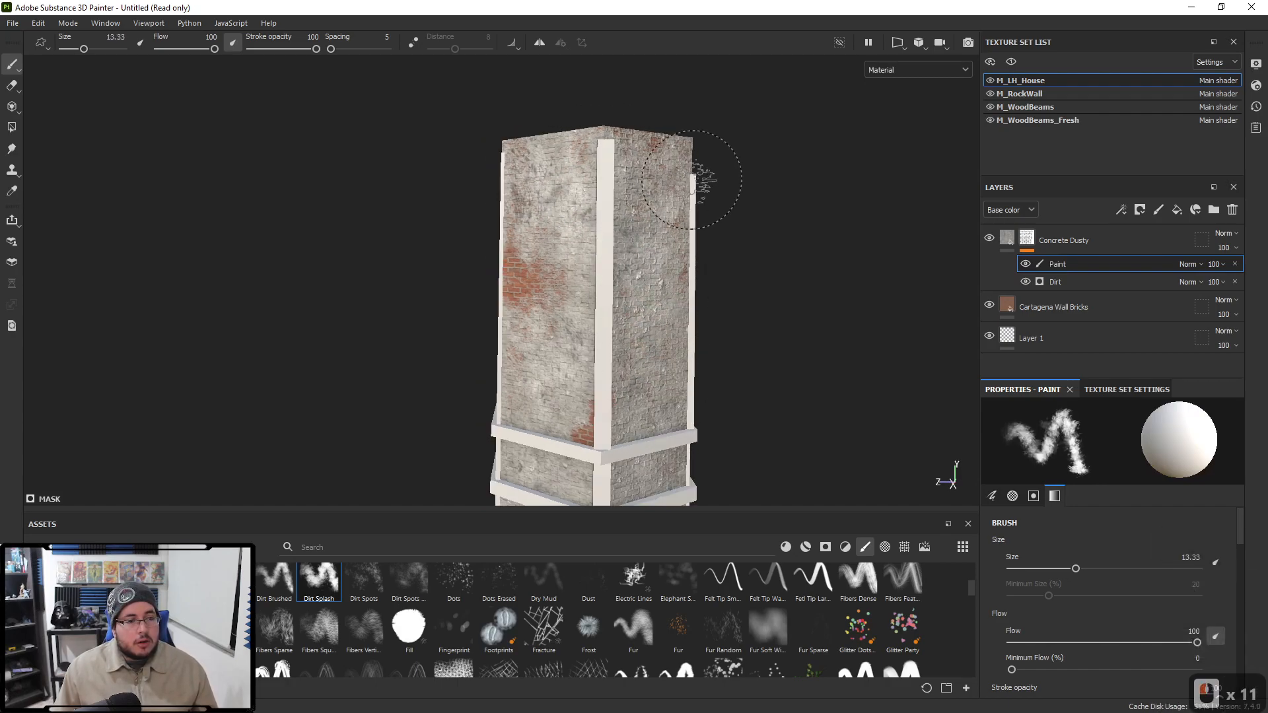
Step: Orbit to another side of the tower and touch up the mask on its topmost panel
alt+right_drag(683, 224, 574, 306)
alt+drag(575, 306, 580, 303)
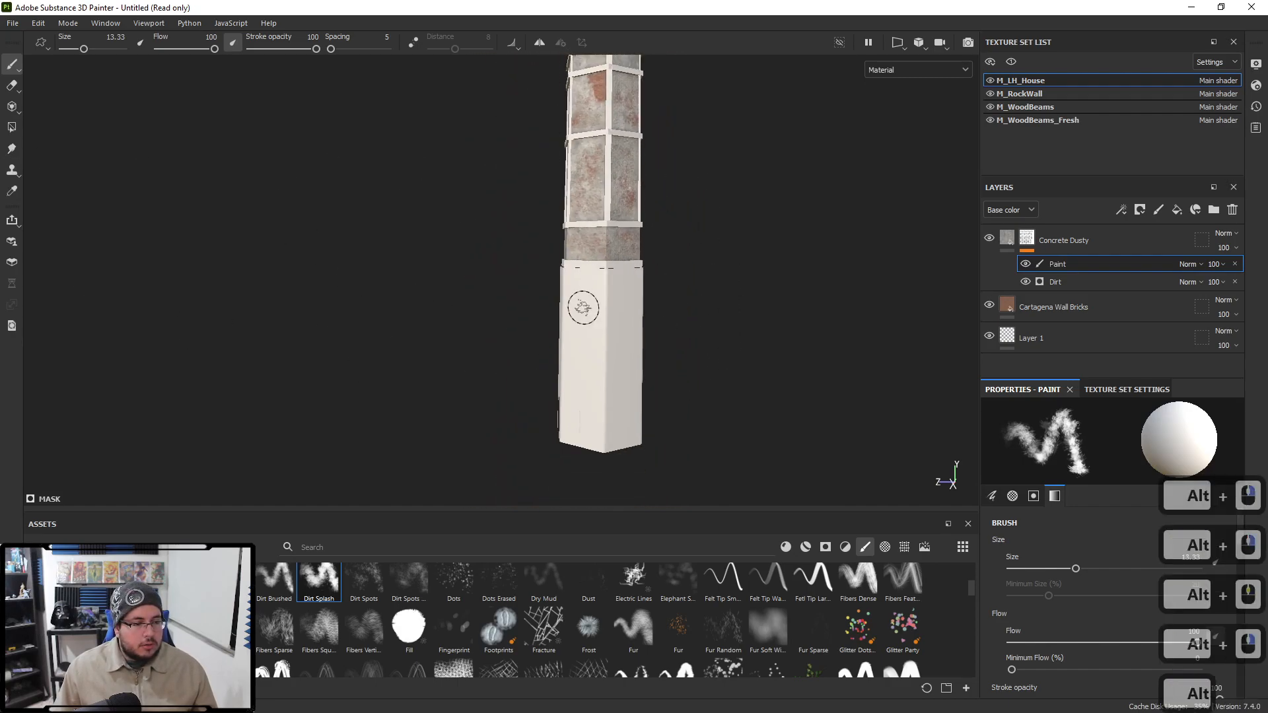
alt+drag(772, 314, 474, 241)
alt+right_drag(617, 187, 634, 235)
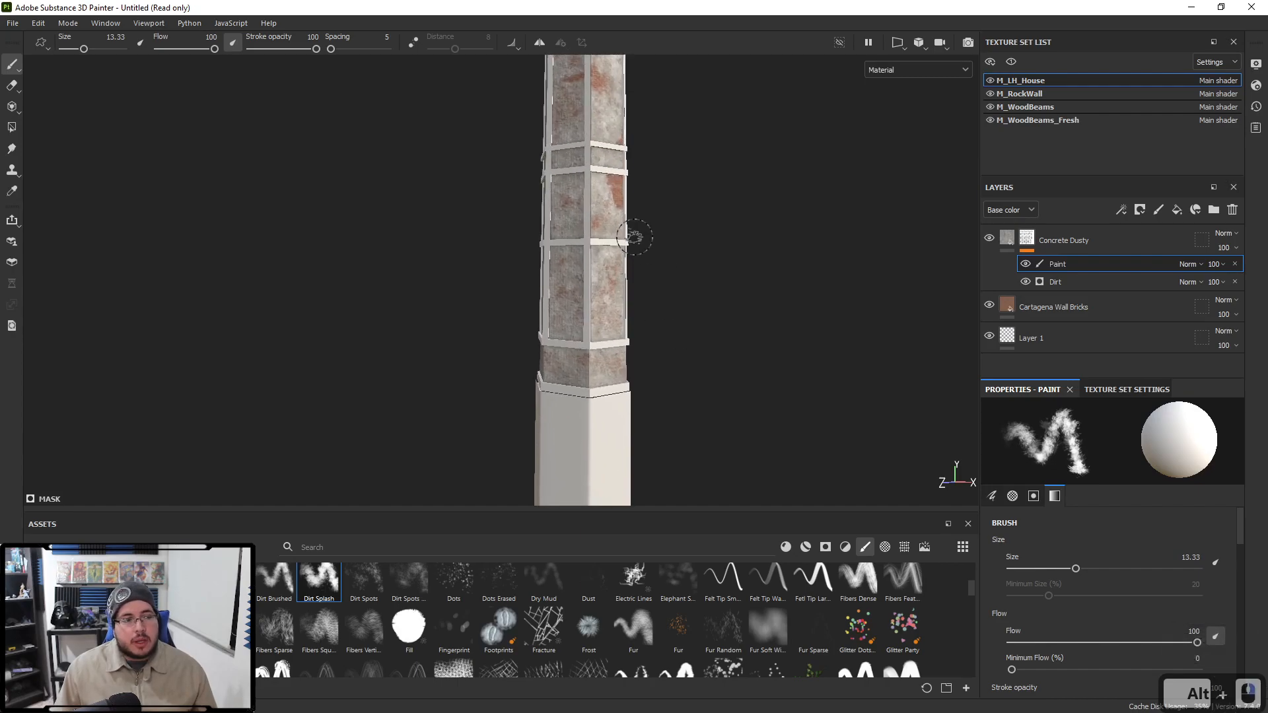
alt+drag(634, 235, 589, 182)
click(613, 191)
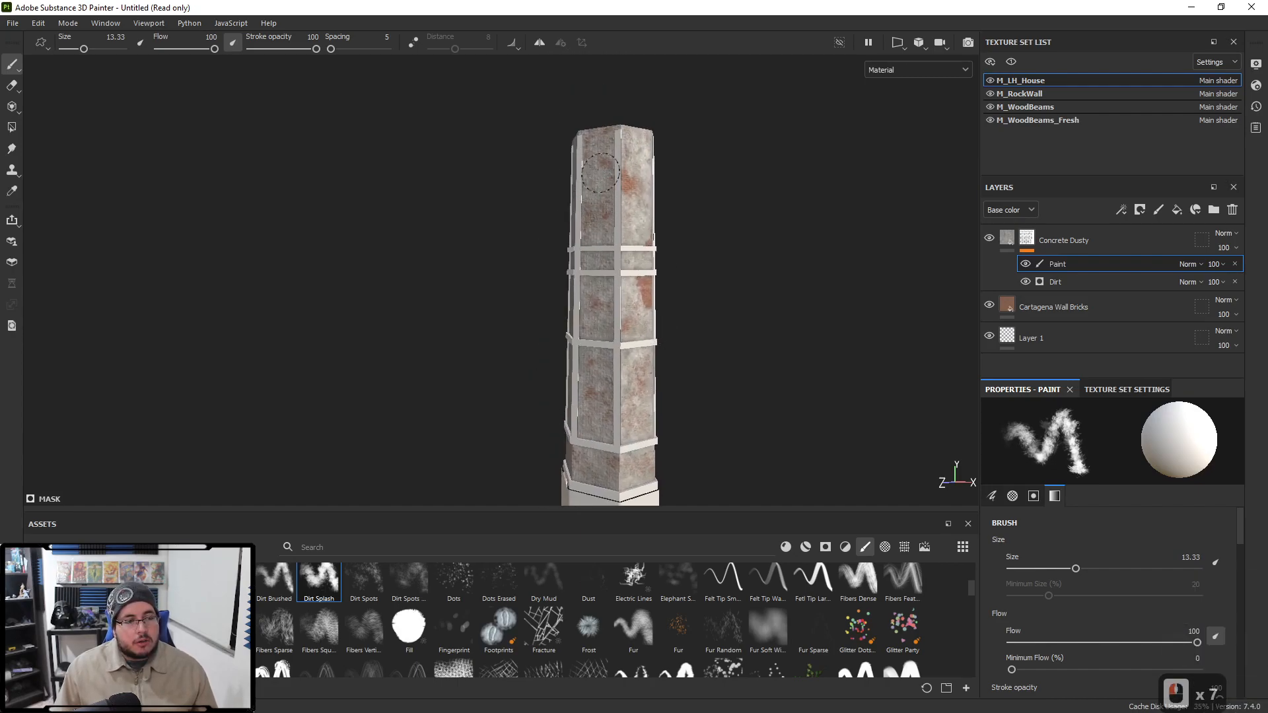
click(611, 191)
click(614, 198)
Step: Check the concept art in Maya, switch back to Substance 3D Painter, and touch up the mask on the tall panel above the base
key(alt+Tab)
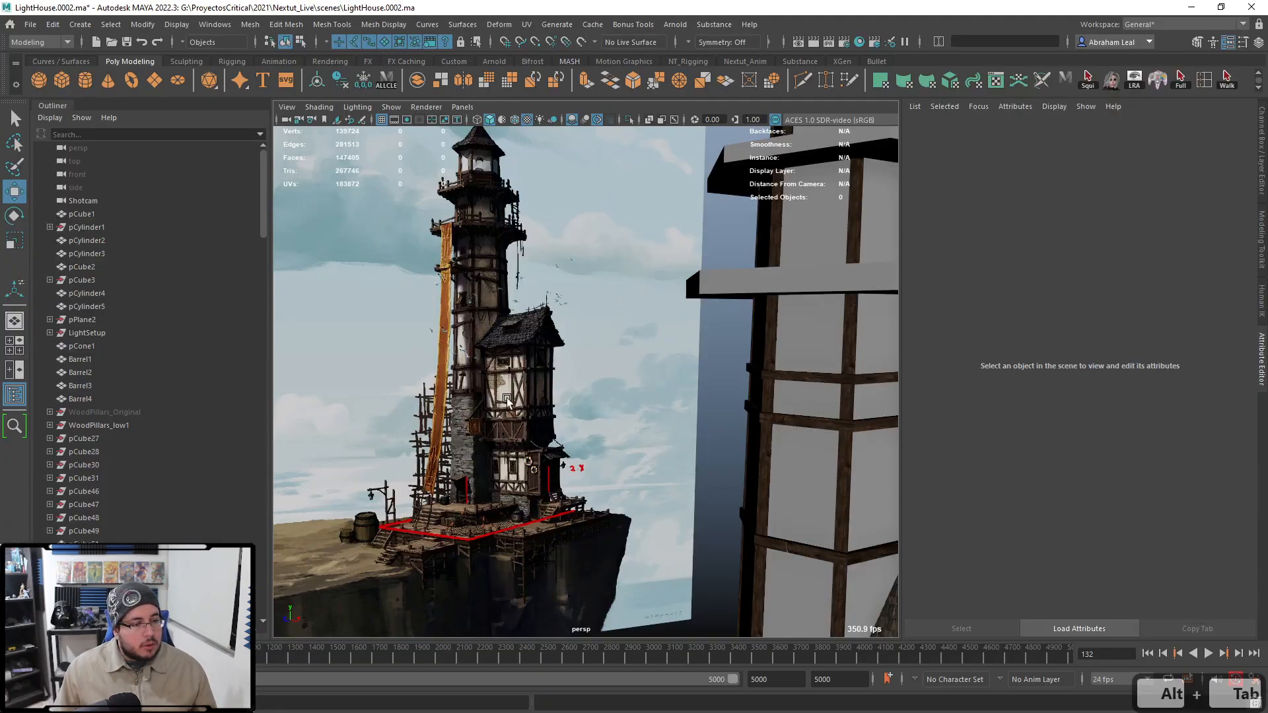
key(alt+Tab)
alt+middle_drag(529, 379, 530, 294)
mouse_move(530, 295)
alt+right_down()
mouse_move(598, 293)
mouse_move(587, 293)
alt+right_up()
key(x)
click(607, 302)
click(609, 300)
click(610, 296)
click(608, 300)
Step: Expose more bricks in black along the right edge of that tall panel with the brush at size 9.2
key(x)
click(605, 307)
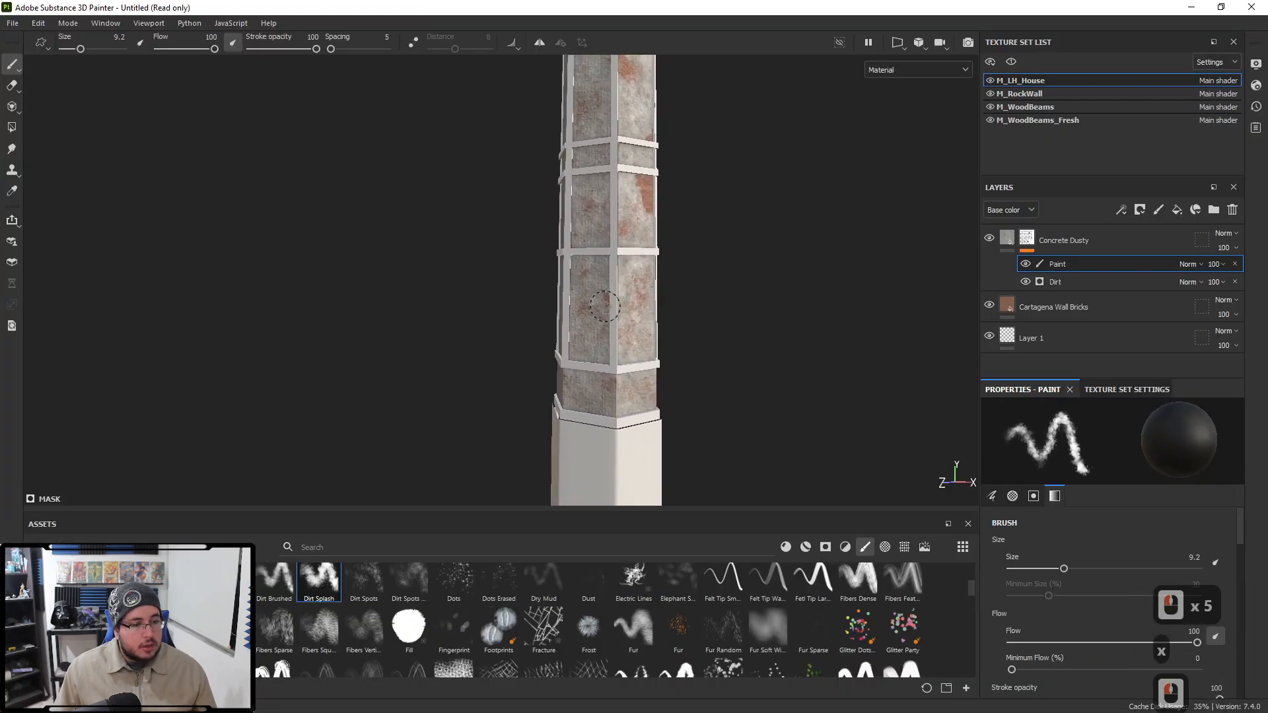
click(605, 305)
click(604, 303)
click(604, 301)
click(603, 298)
click(602, 296)
click(603, 295)
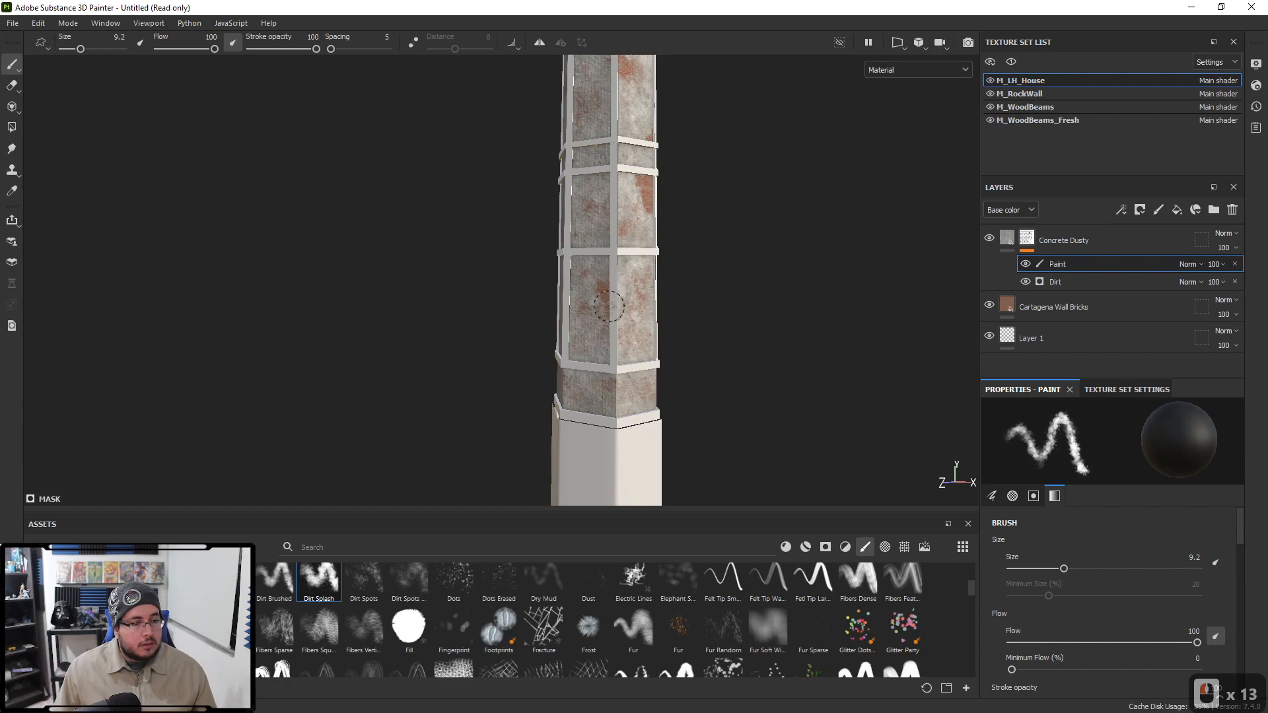
Step: Compare against the concept art in Maya, switch back to Substance 3D Painter, and reduce the brush to size 6.73
key(alt+Tab)
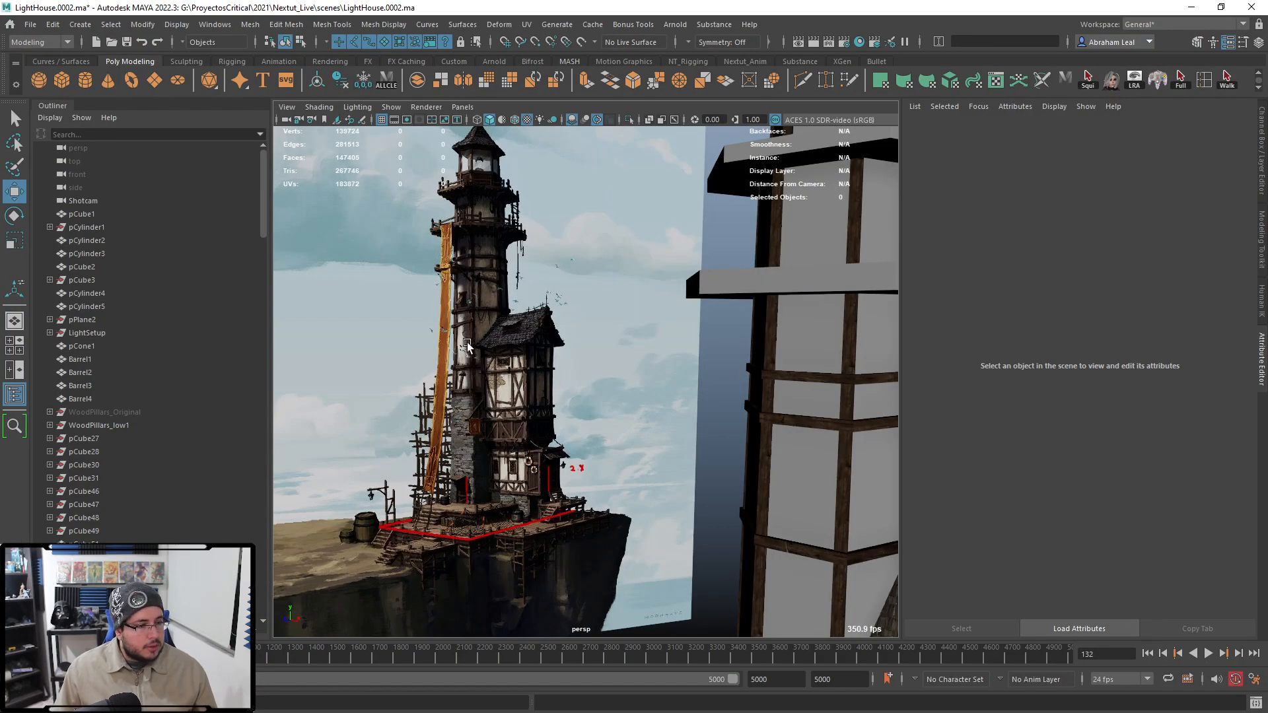
key(alt+Tab)
alt+right_drag(594, 335, 694, 376)
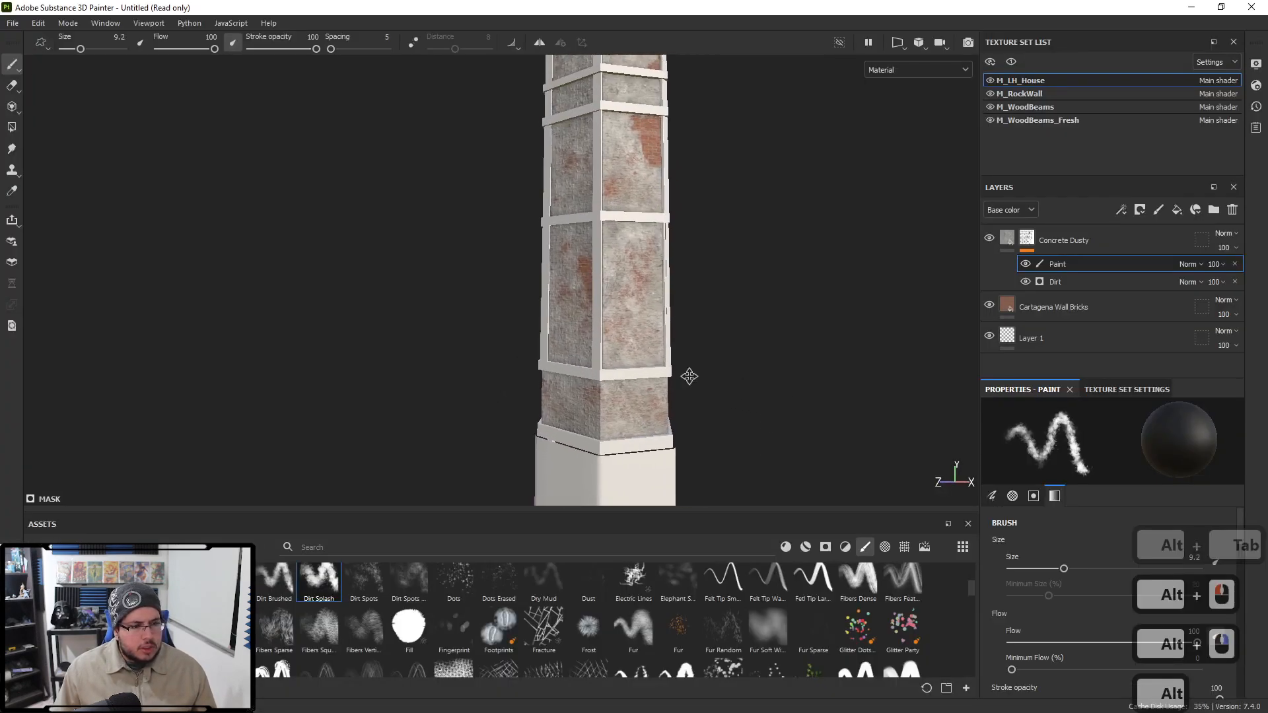
alt+middle_drag(694, 377, 614, 343)
ctrl+right_drag(613, 343, 587, 331)
key(c)
key(c)
key(m)
Step: Alternate white and black dabs to shape a bare-brick patch in the lower right corner of the adjacent tall panel
key(x)
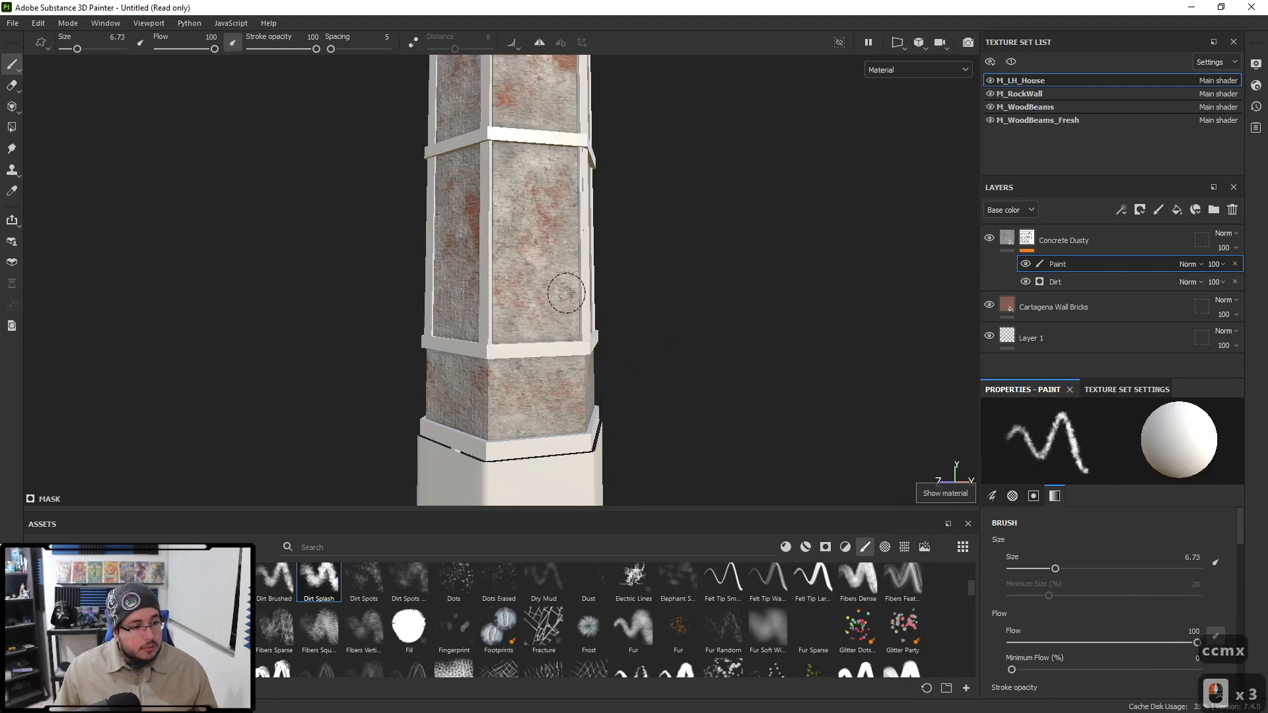
click(567, 296)
click(569, 298)
click(570, 300)
click(572, 302)
click(575, 304)
click(575, 311)
click(563, 336)
click(556, 348)
key(x)
click(575, 333)
click(572, 341)
click(566, 351)
click(568, 334)
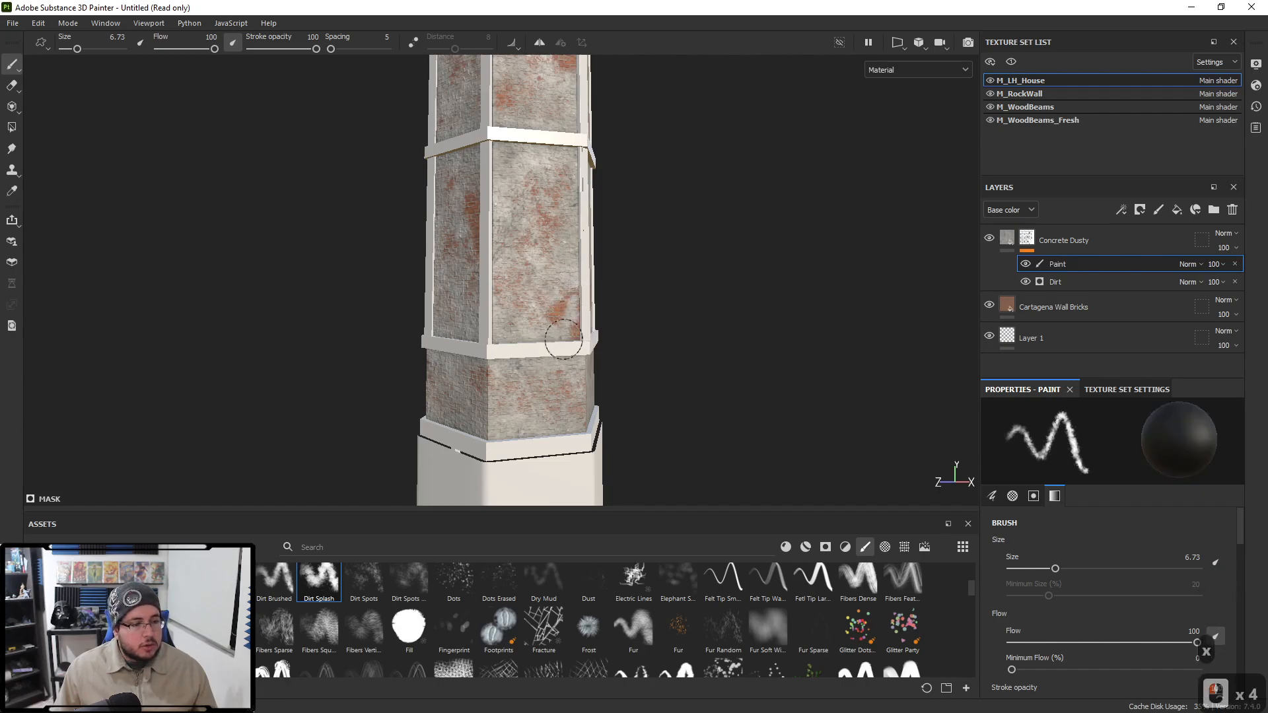
Step: Enlarge the brush to 13.08, expose bricks below the large patch under the double band, and restore concrete beside them
ctrl+right_drag(566, 314, 573, 315)
alt+drag(557, 320, 581, 317)
alt+middle_drag(502, 264, 562, 324)
alt+right_drag(561, 324, 424, 316)
ctrl+right_drag(553, 260, 565, 261)
click(617, 256)
click(614, 253)
key(x)
click(592, 246)
click(596, 249)
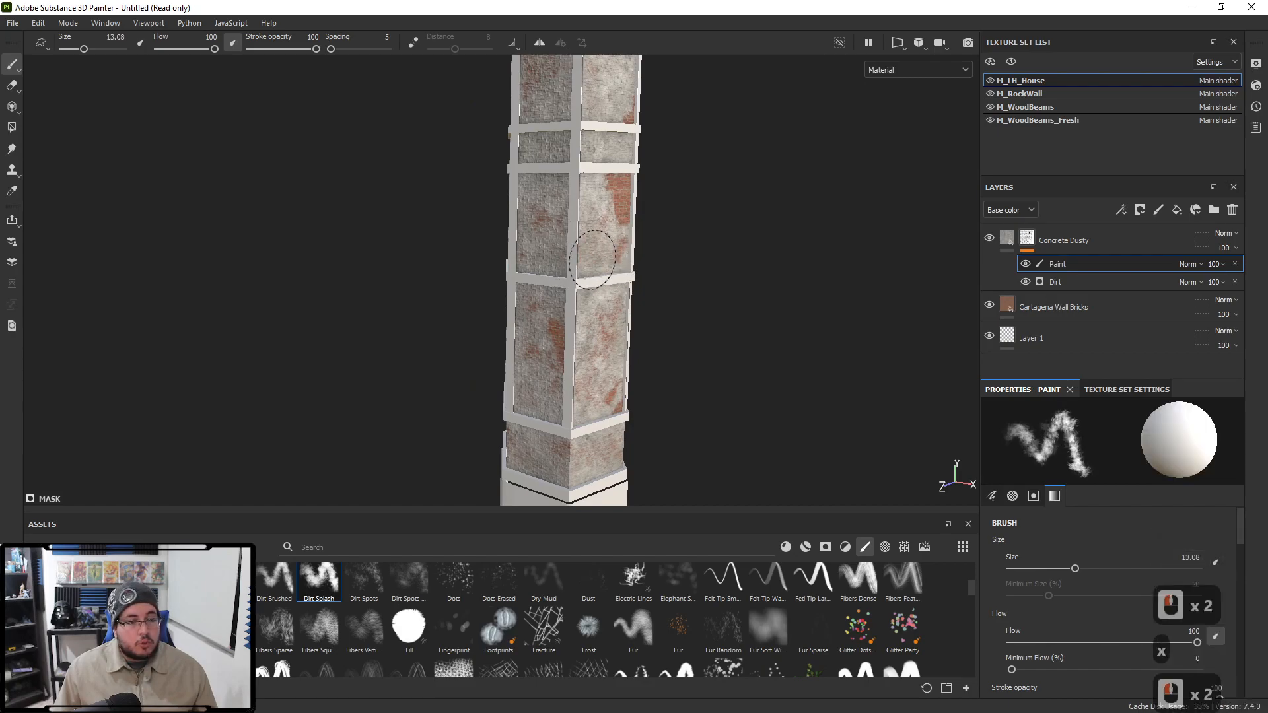
Step: Restore concrete with two dabs on the panel above the lower ring, inspect the individual channels, and return to the material view
click(605, 251)
click(625, 249)
alt+drag(626, 250, 531, 178)
mouse_move(496, 274)
alt+mouse_down()
mouse_move(684, 238)
mouse_move(614, 252)
alt+mouse_up()
key(c)
key(c)
key(m)
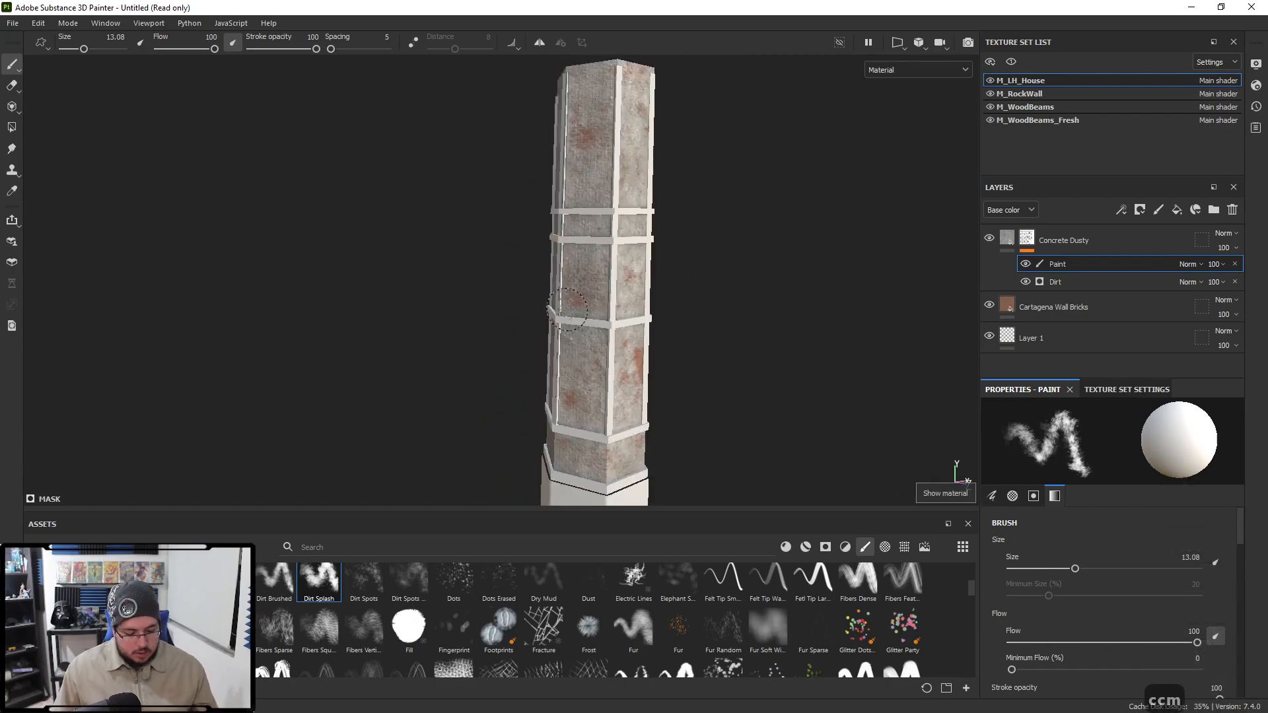
Step: Expose a brick patch in black just above the lower ring on the adjacent tower panel with the brush at size 13.08
key(x)
click(569, 304)
click(571, 302)
click(570, 301)
click(571, 301)
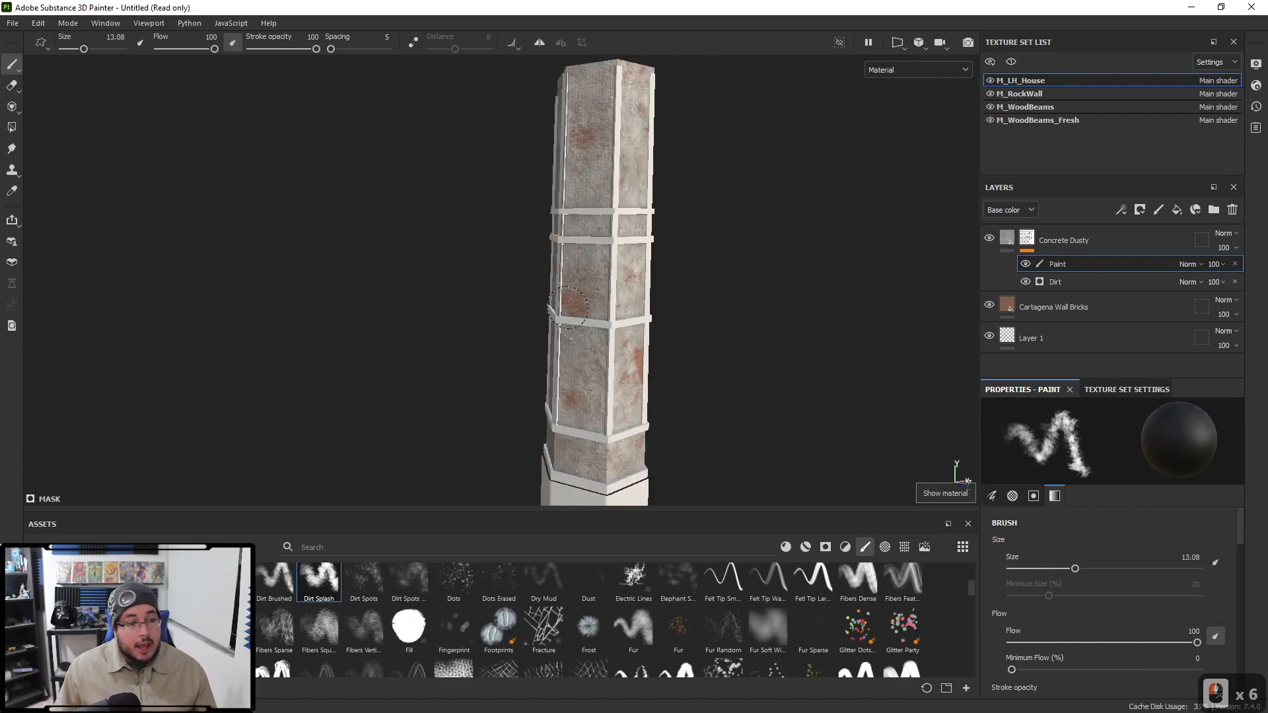
click(570, 300)
Step: Switch the brush to white and restore concrete over the top and side of that new brick patch
key(x)
click(573, 298)
click(576, 297)
click(579, 297)
click(582, 297)
click(584, 297)
mouse_move(620, 305)
alt+mouse_down()
mouse_move(555, 306)
mouse_move(566, 283)
mouse_move(558, 360)
mouse_move(566, 345)
mouse_move(552, 352)
mouse_move(565, 360)
alt+mouse_up()
alt+right_drag(565, 360, 786, 482)
alt+drag(684, 350, 671, 337)
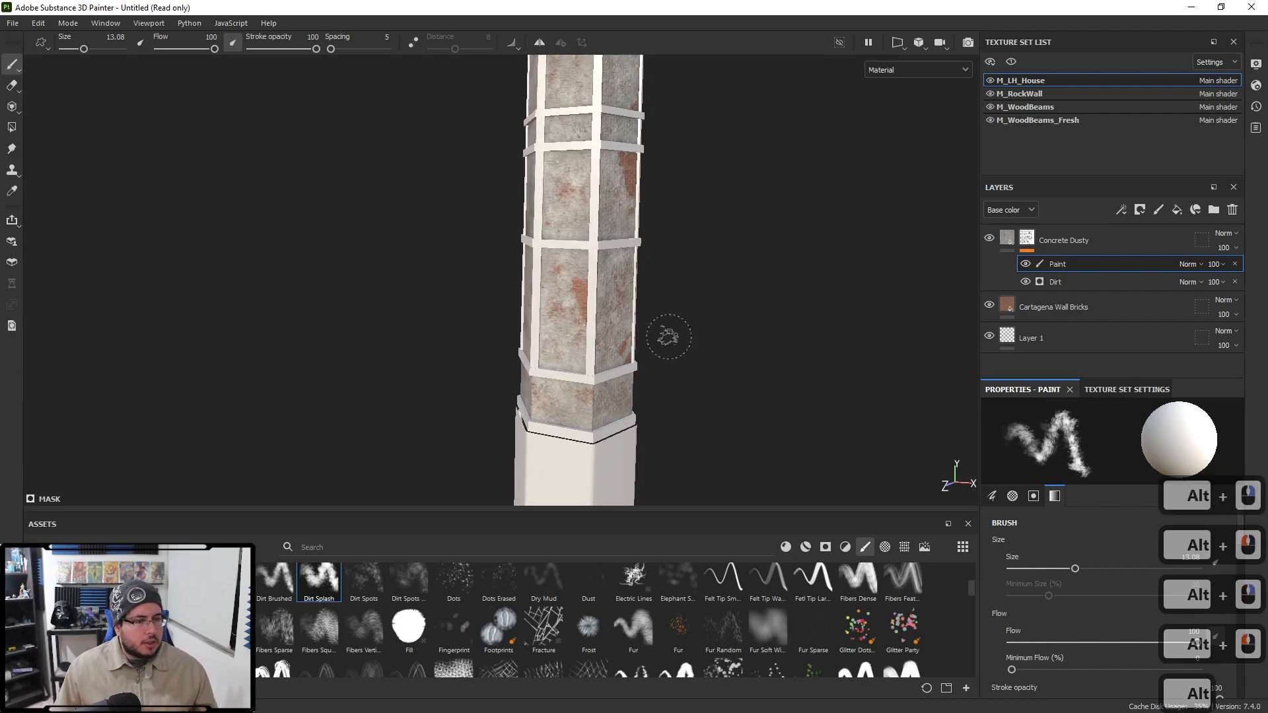
alt+right_drag(671, 337, 824, 476)
mouse_move(668, 405)
alt+right_down()
mouse_move(680, 371)
mouse_move(425, 260)
alt+right_up()
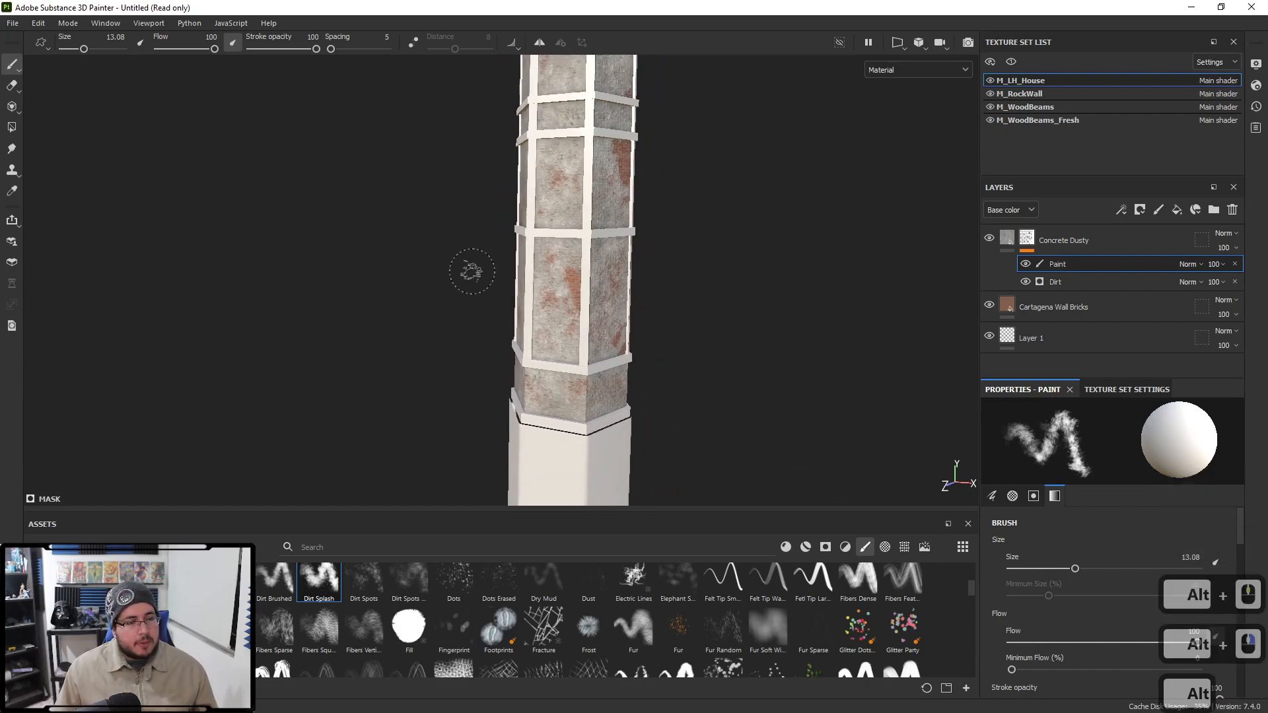
Step: Start exporting the Concrete Dusty mask to a file and browse to the 2021/Nextut_Live/assets/Lighthouse/LH_Tower folder
click(1022, 242)
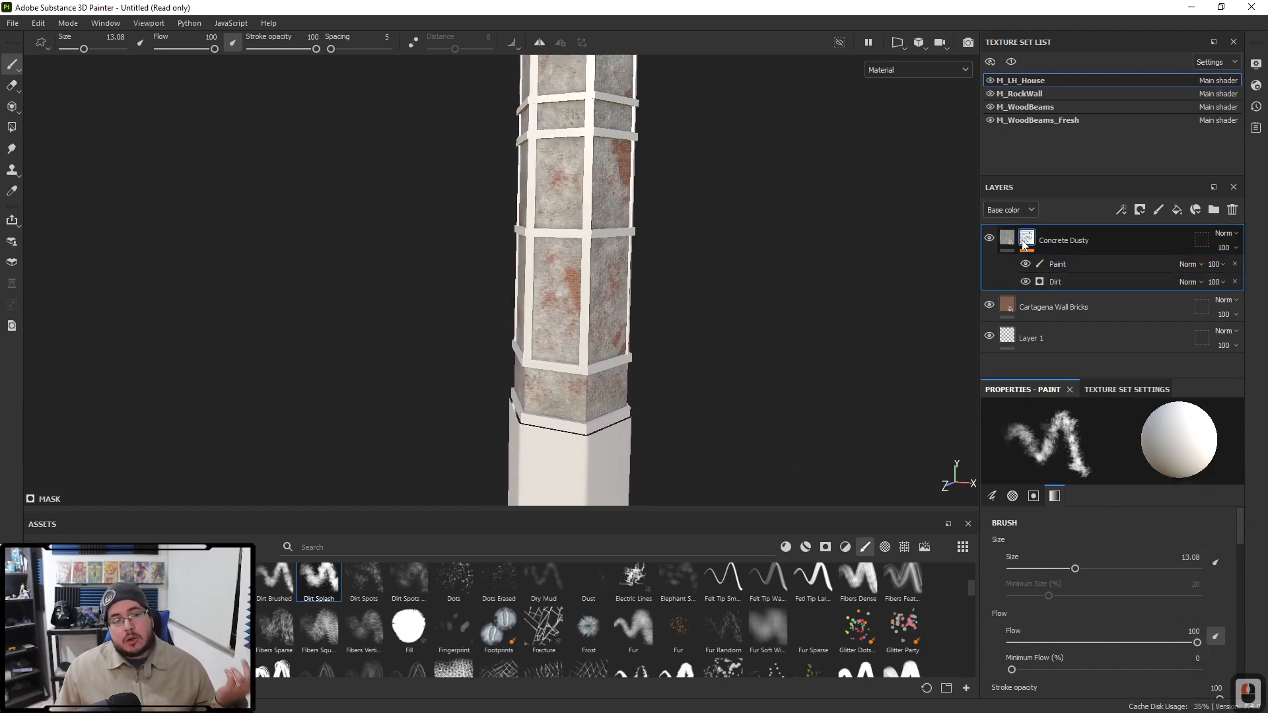
right_click(1022, 244)
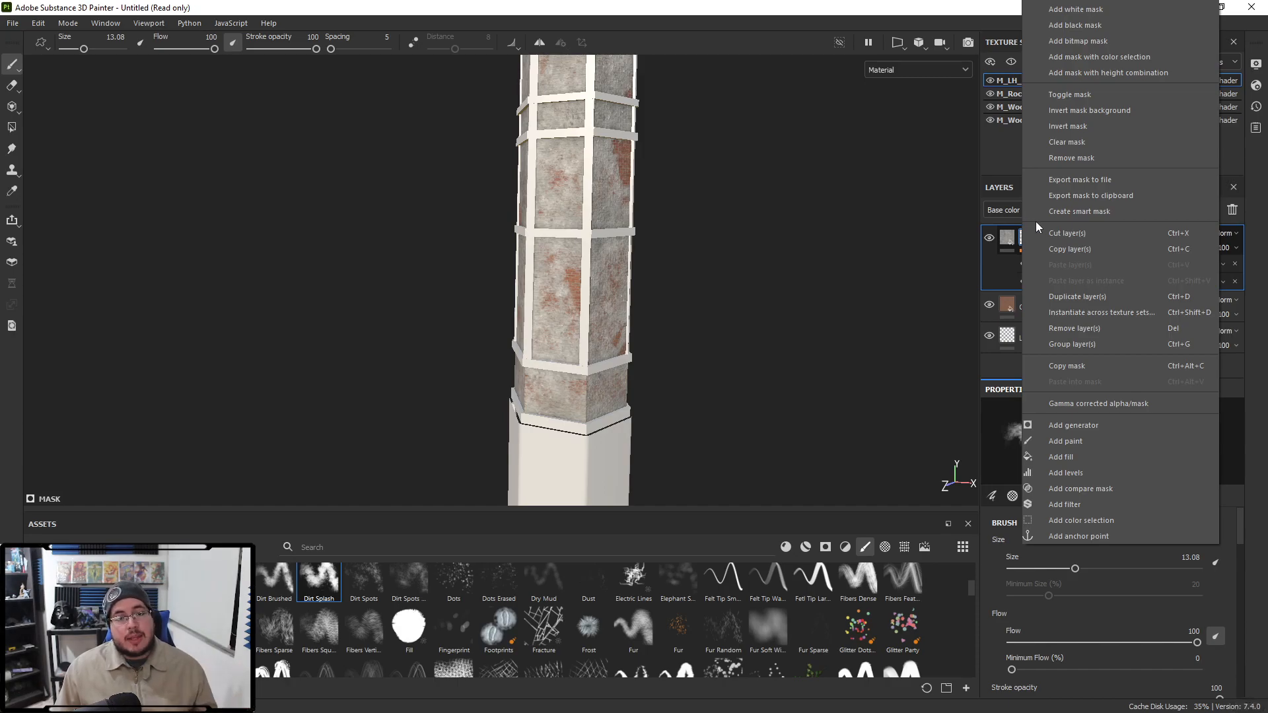
click(1068, 183)
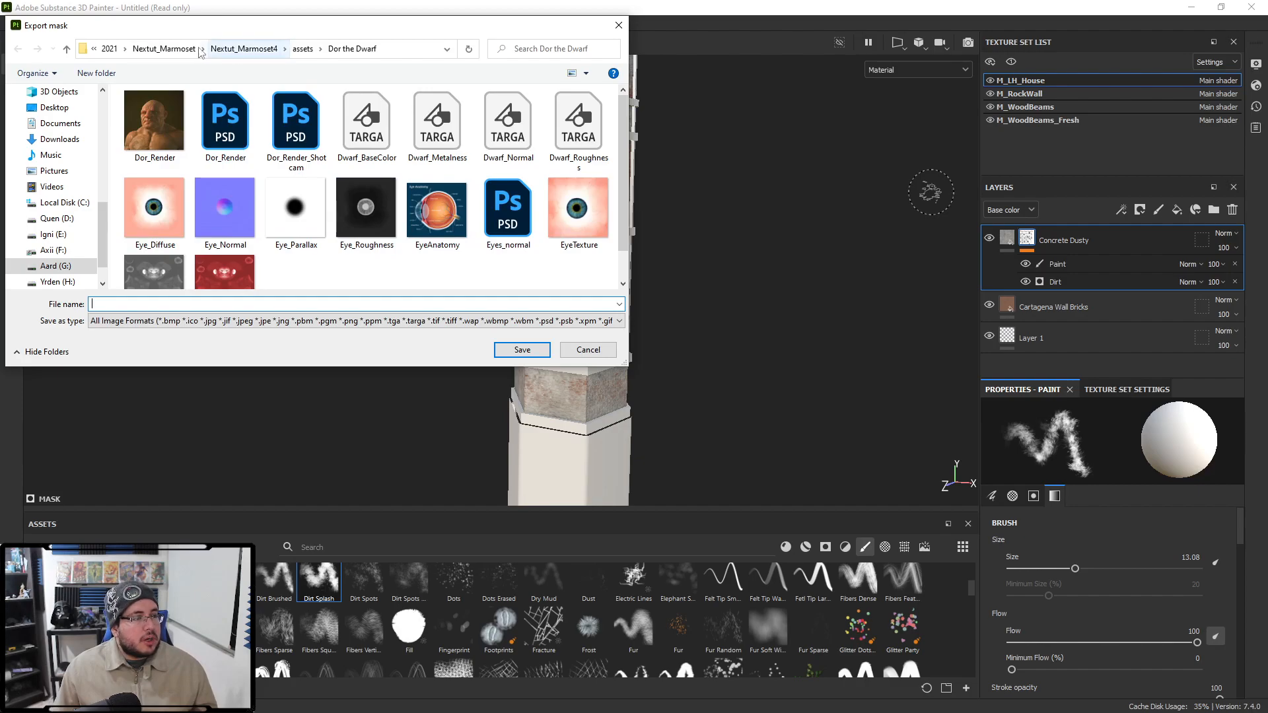
click(114, 49)
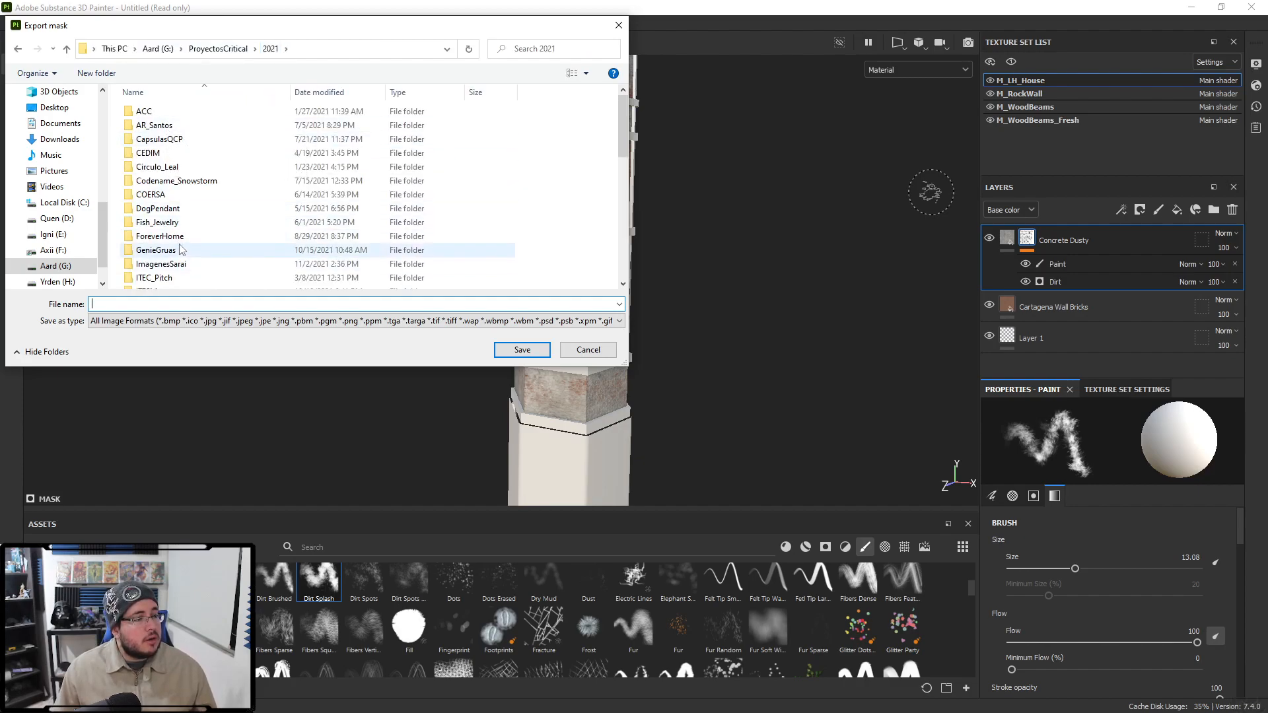
scroll(167, 197, down, 4)
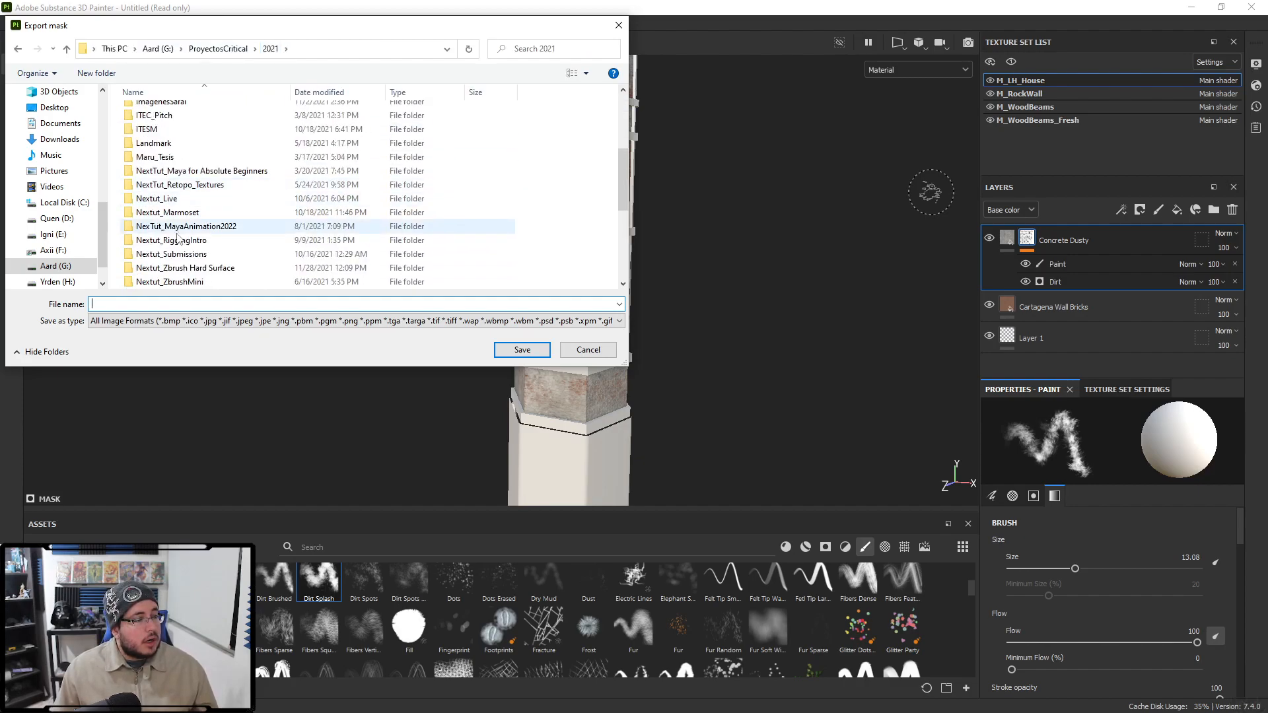
double_click(176, 196)
double_click(148, 112)
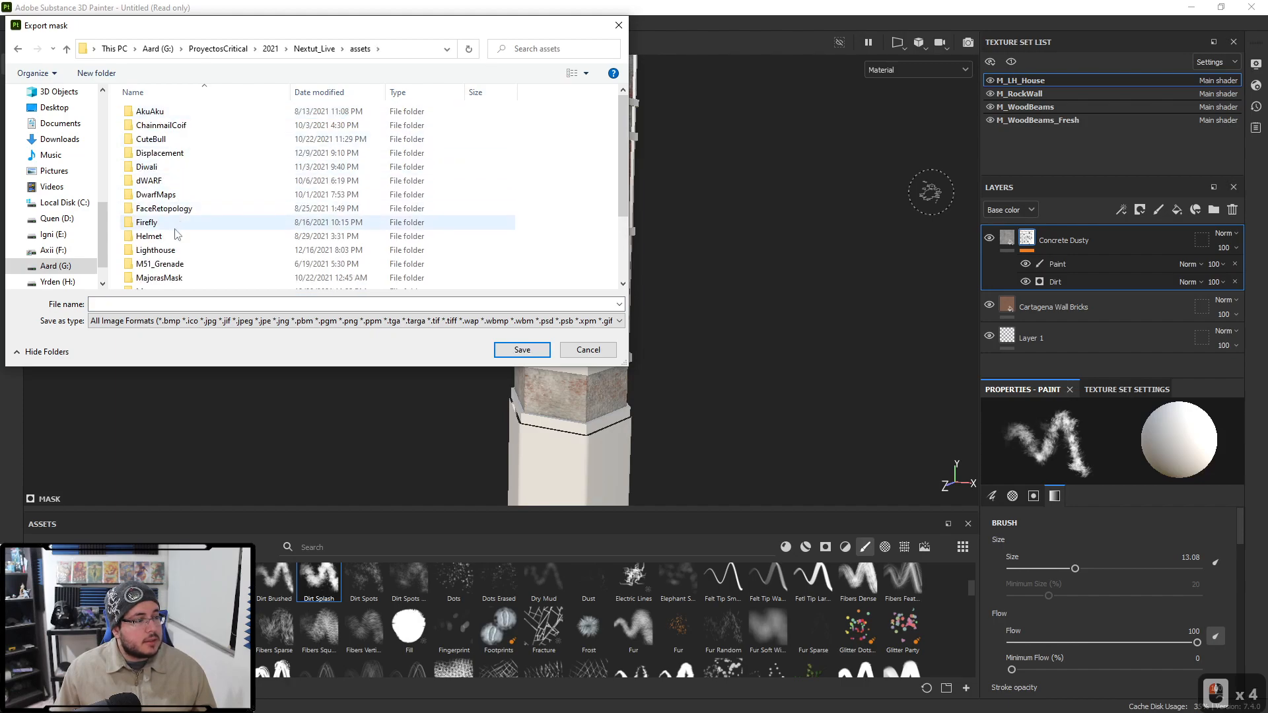
double_click(165, 258)
double_click(173, 127)
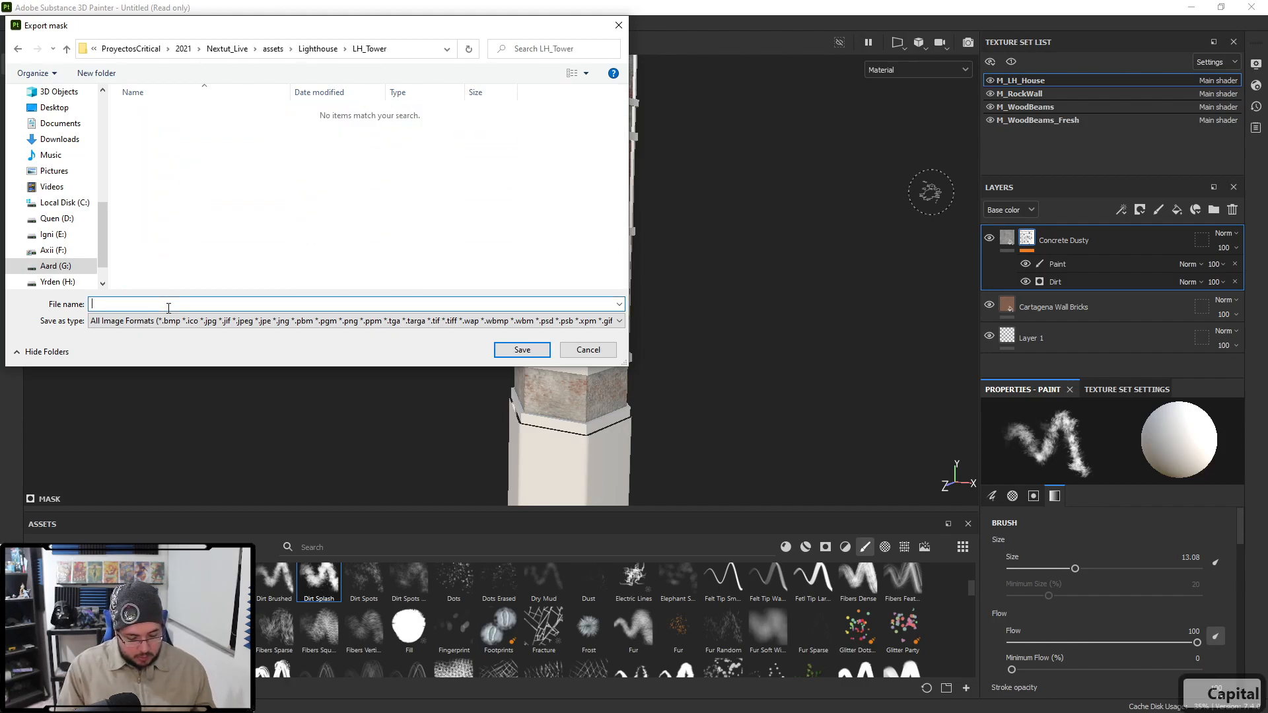
Step: Name the exported mask file BricksMask and save it
text(BircksM)
key(BackSpace)
key(BackSpace)
key(BackSpace)
key(BackSpace)
key(BackSpace)
key(BackSpace)
text(rICKS)
key(BackSpace)
key(BackSpace)
key(BackSpace)
key(BackSpace)
key(Caps_Lock)
text(cks)
key(BackSpace)
key(BackSpace)
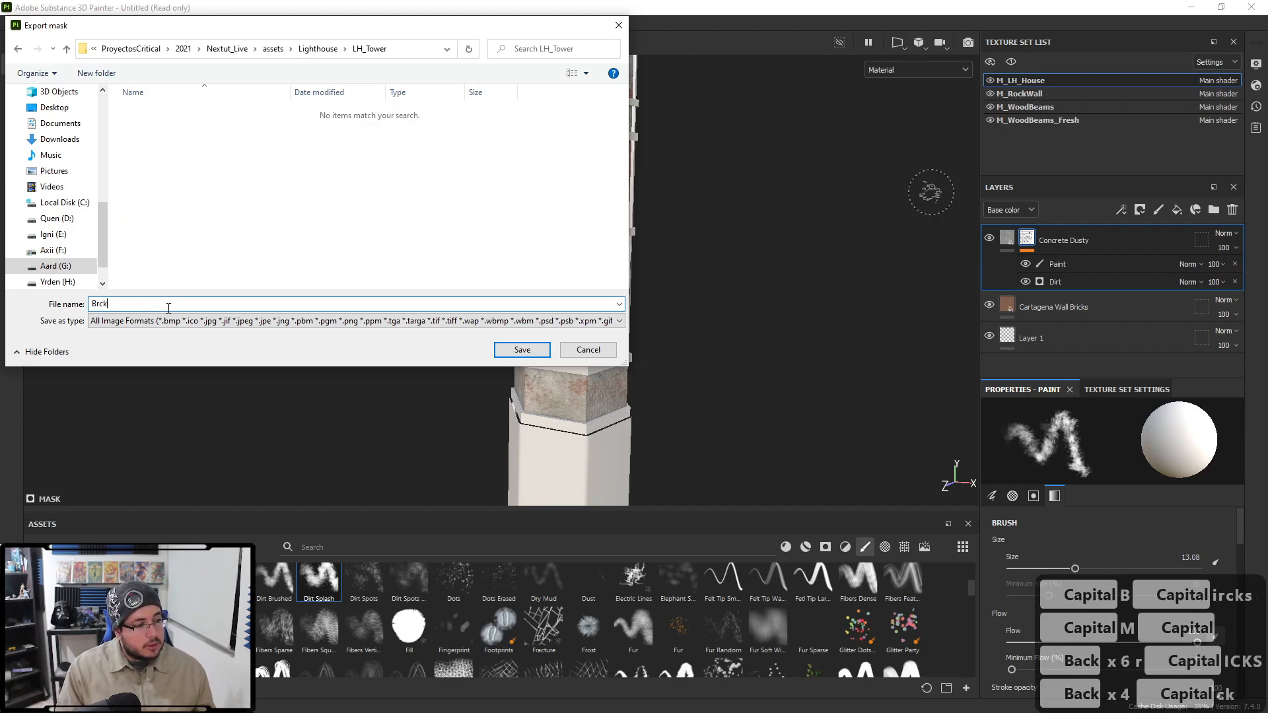
text(icksMask)
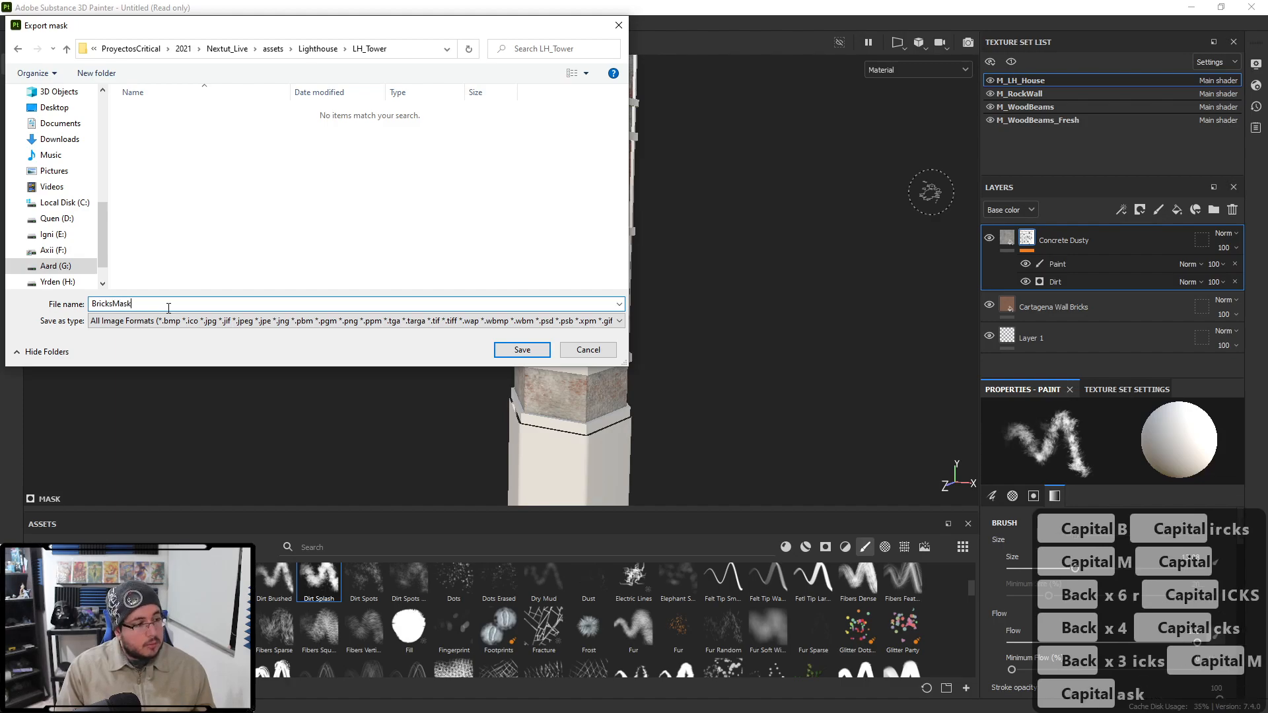
key(Return)
Step: Add the Rust Fine material as a new layer above Concrete Dusty
alt+drag(648, 275, 668, 290)
alt+right_drag(667, 291, 687, 304)
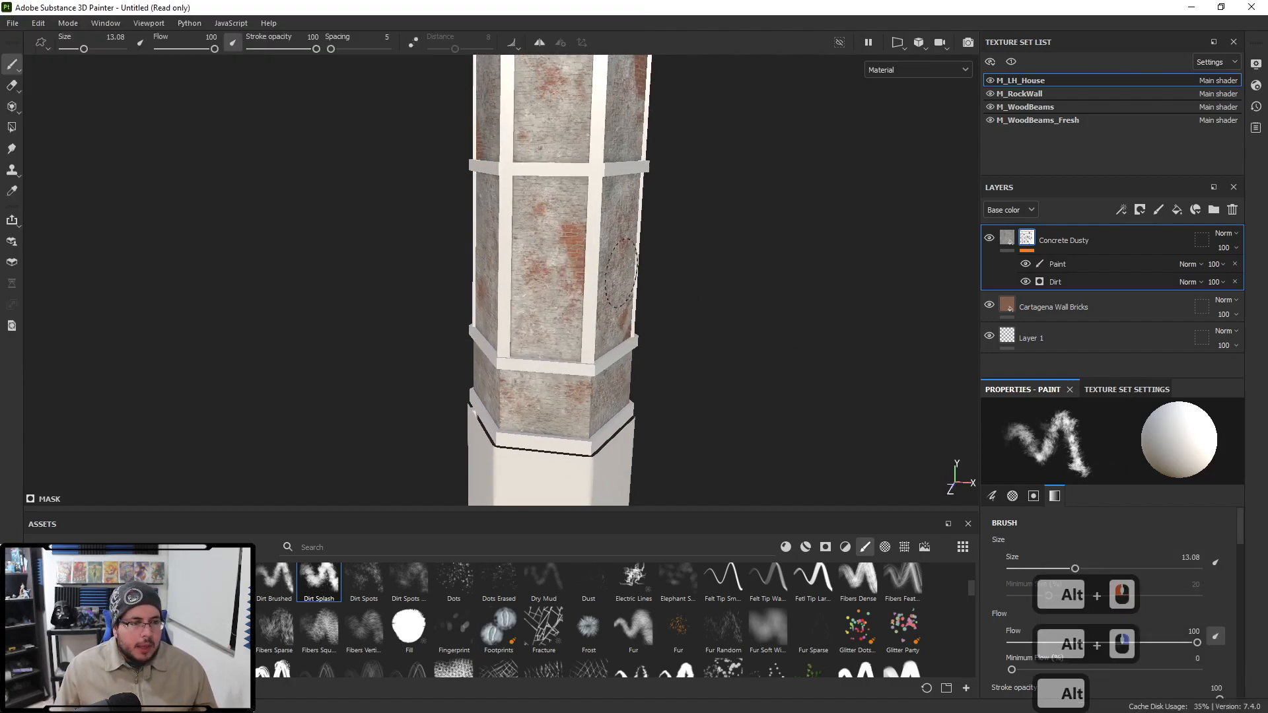
alt+middle_drag(687, 303, 739, 370)
alt+right_drag(740, 370, 591, 303)
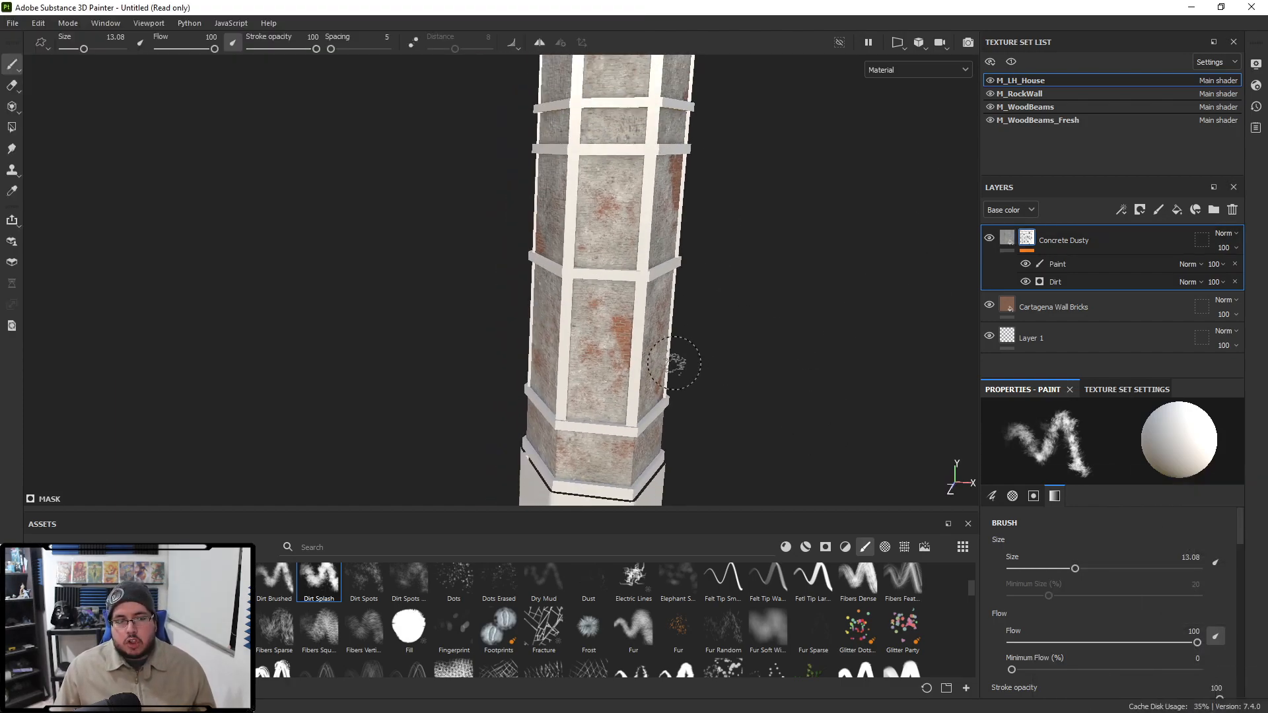
alt+drag(699, 370, 793, 284)
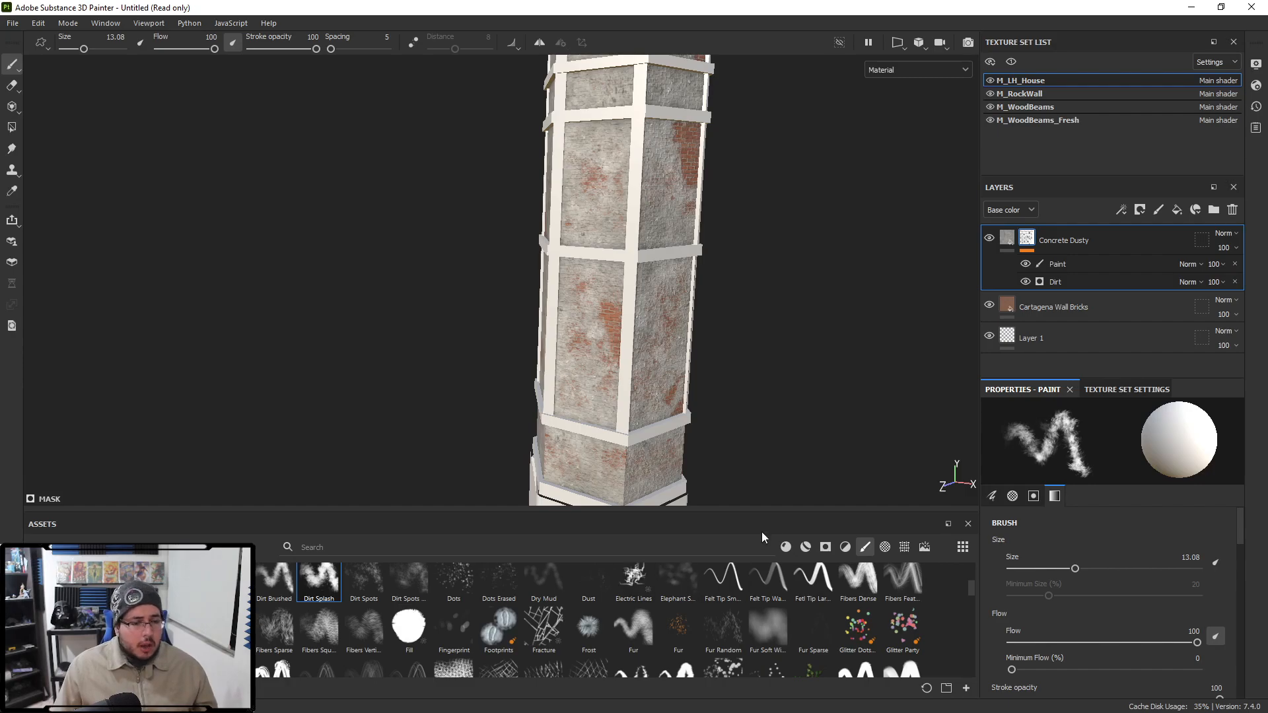
click(779, 548)
scroll(558, 631, down, 5)
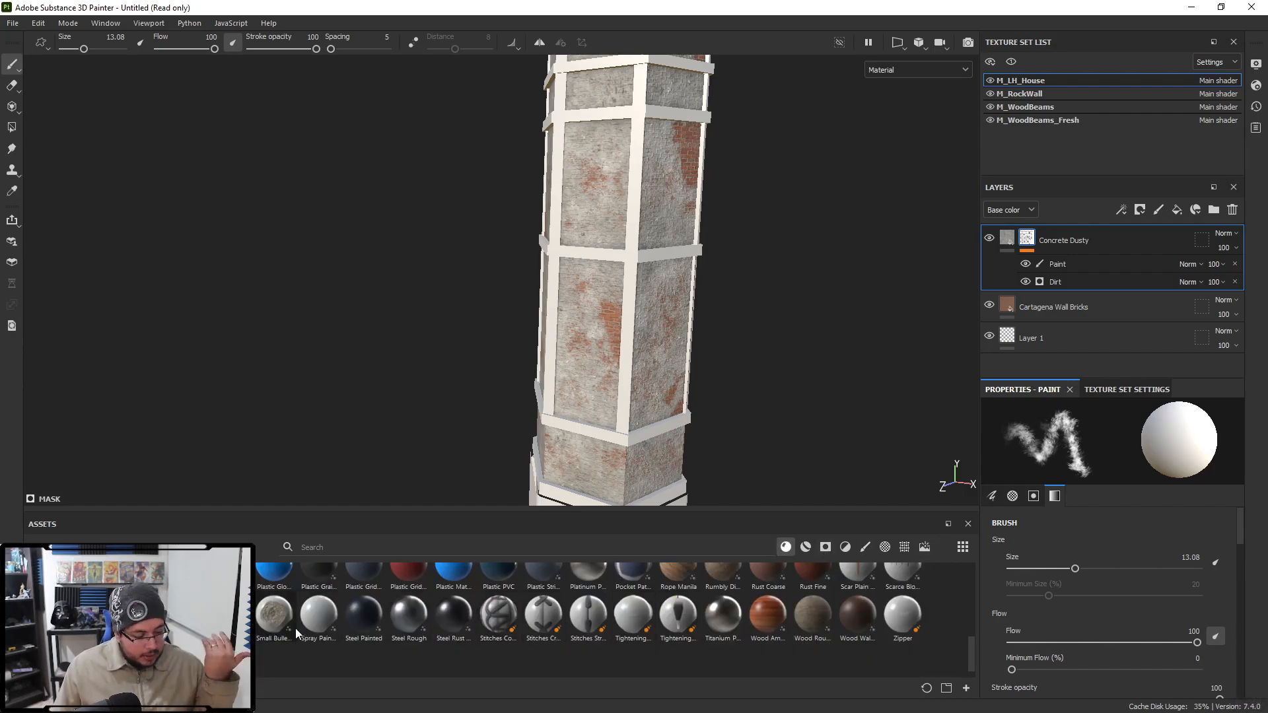
mouse_move(809, 569)
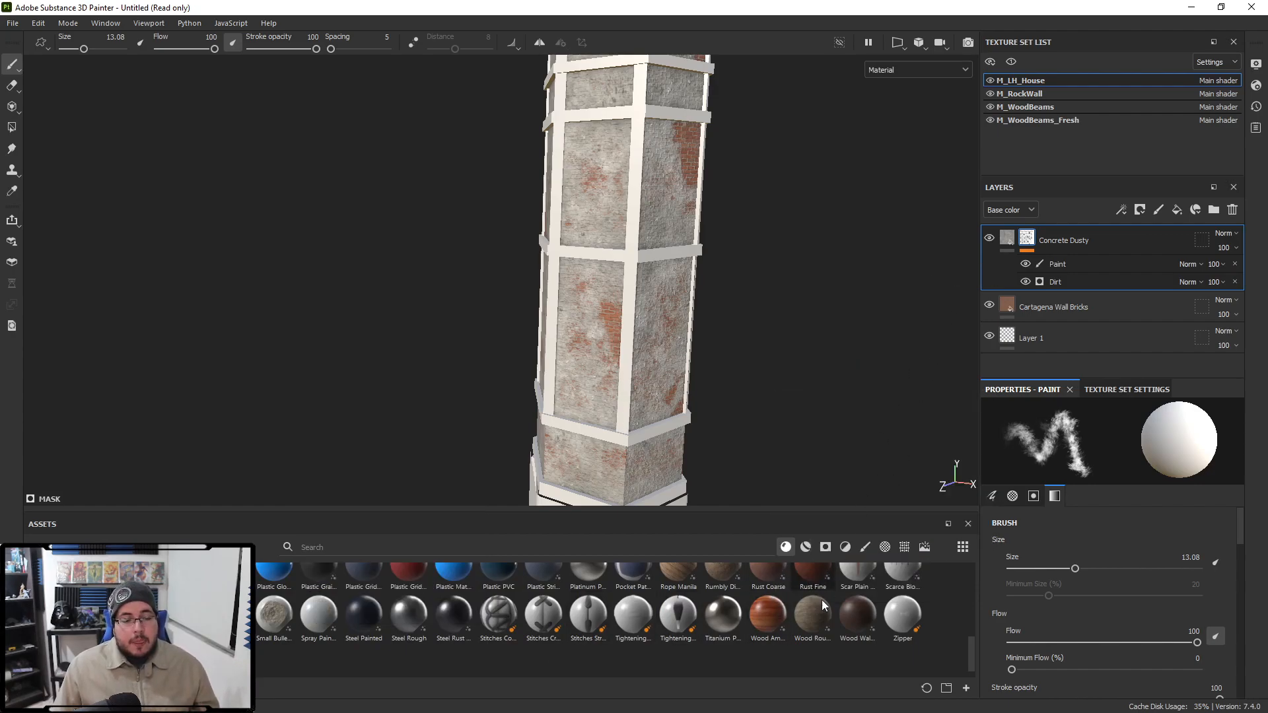
drag(811, 578, 1086, 231)
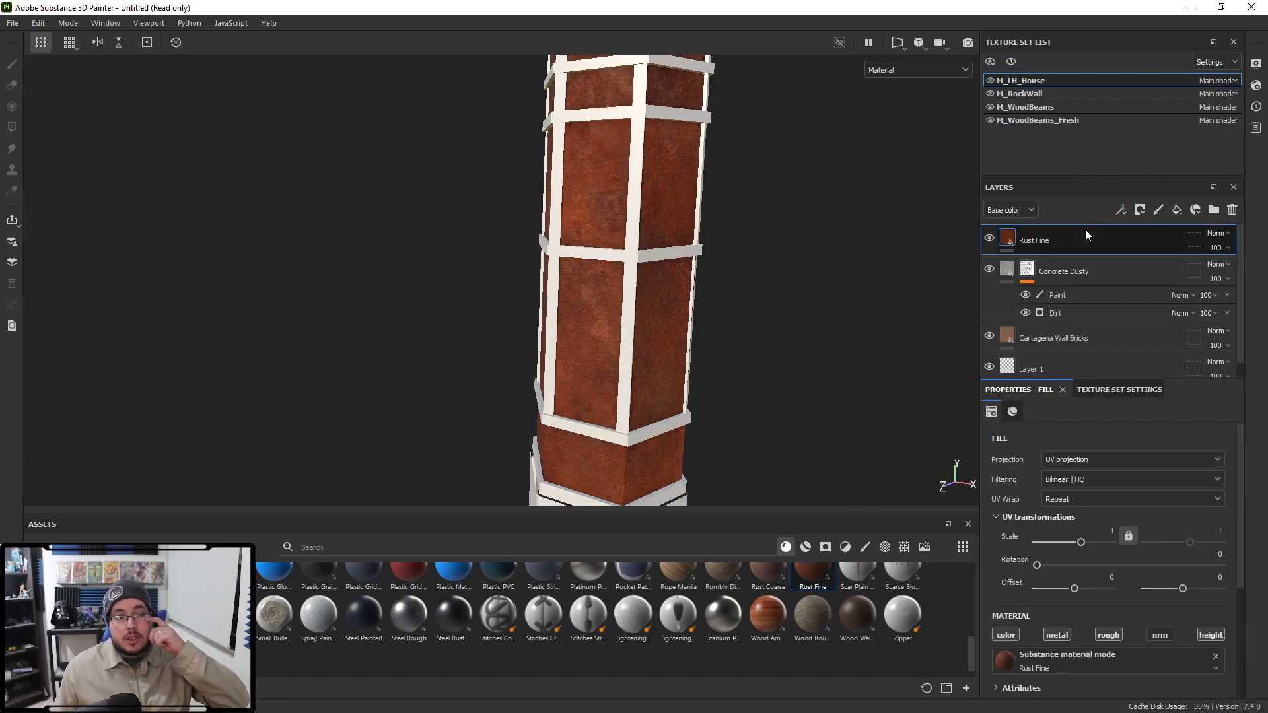
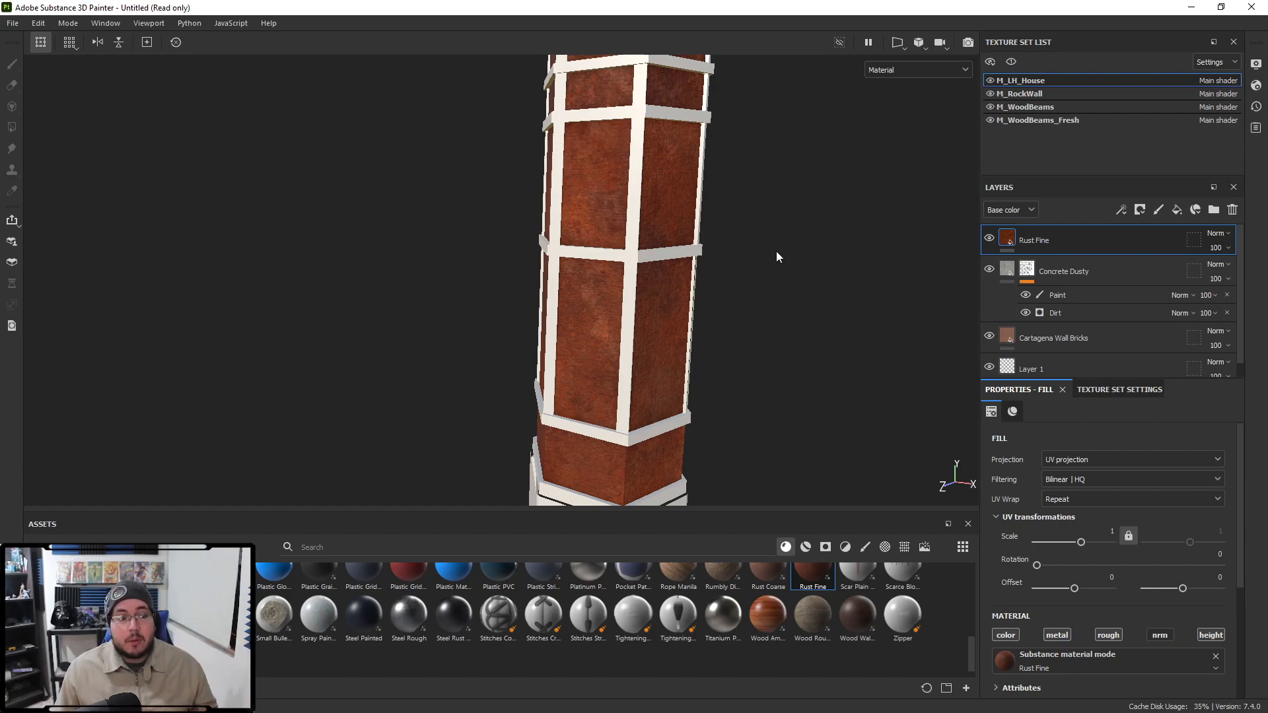
Step: Give the Rust Fine layer a black mask with a Dirt generator and set its Dirt Level to 0.84
right_click(1029, 240)
click(1077, 40)
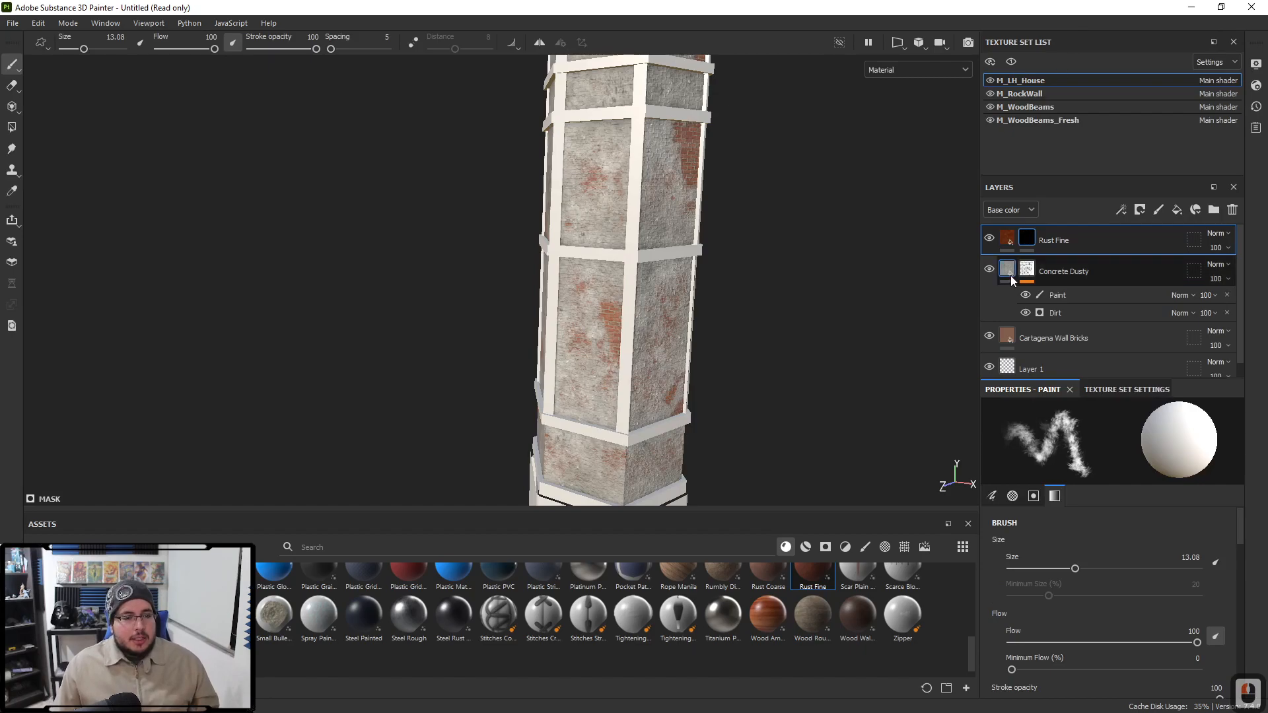
right_click(1039, 239)
click(1103, 455)
click(1099, 431)
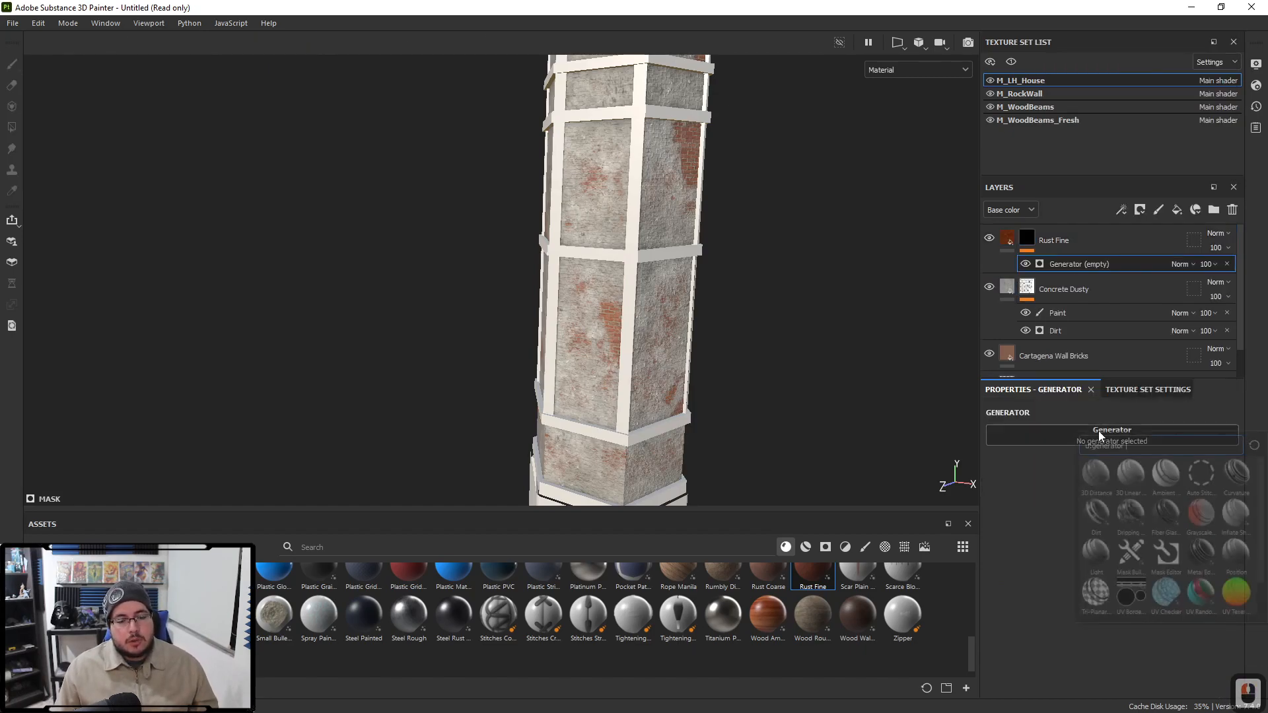
click(1095, 518)
mouse_move(581, 291)
alt+right_down()
mouse_move(530, 279)
mouse_move(518, 252)
mouse_move(583, 272)
alt+right_up()
drag(1173, 539, 1191, 539)
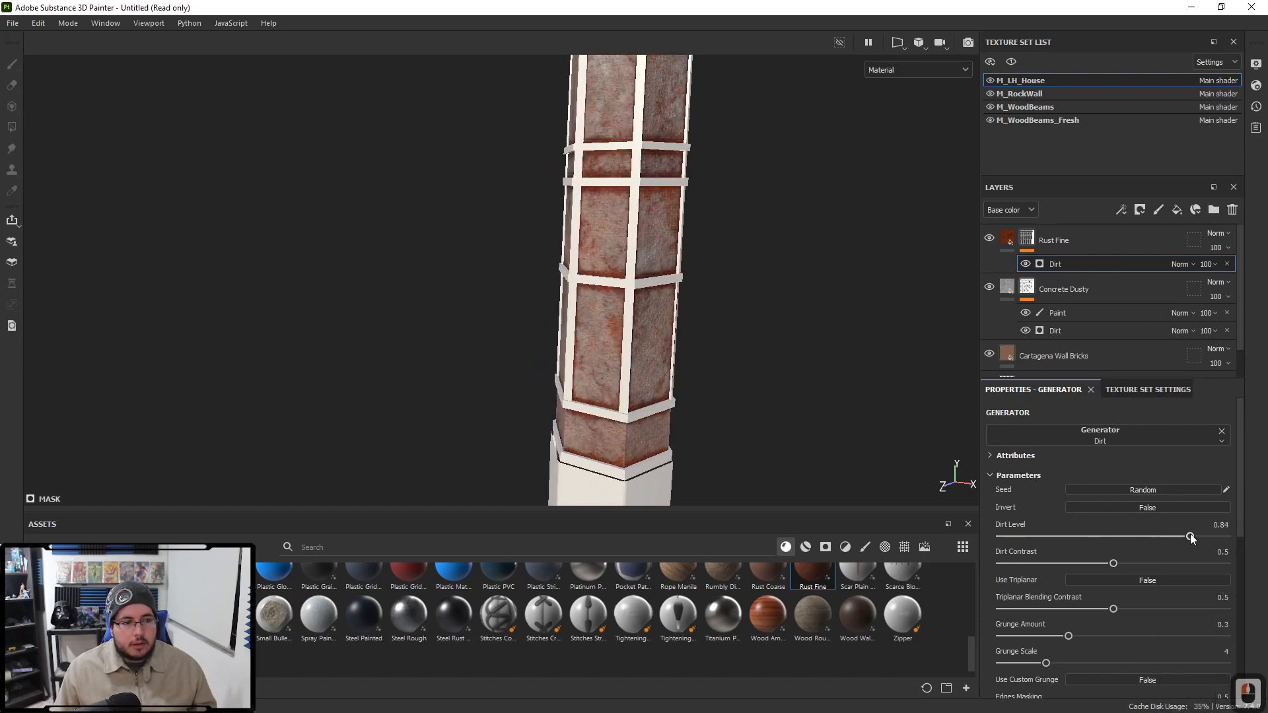
Step: Add a fill to the Rust Fine mask using the Clouds 3 texture and set its blending mode to Multiply
click(1028, 239)
right_click(1027, 239)
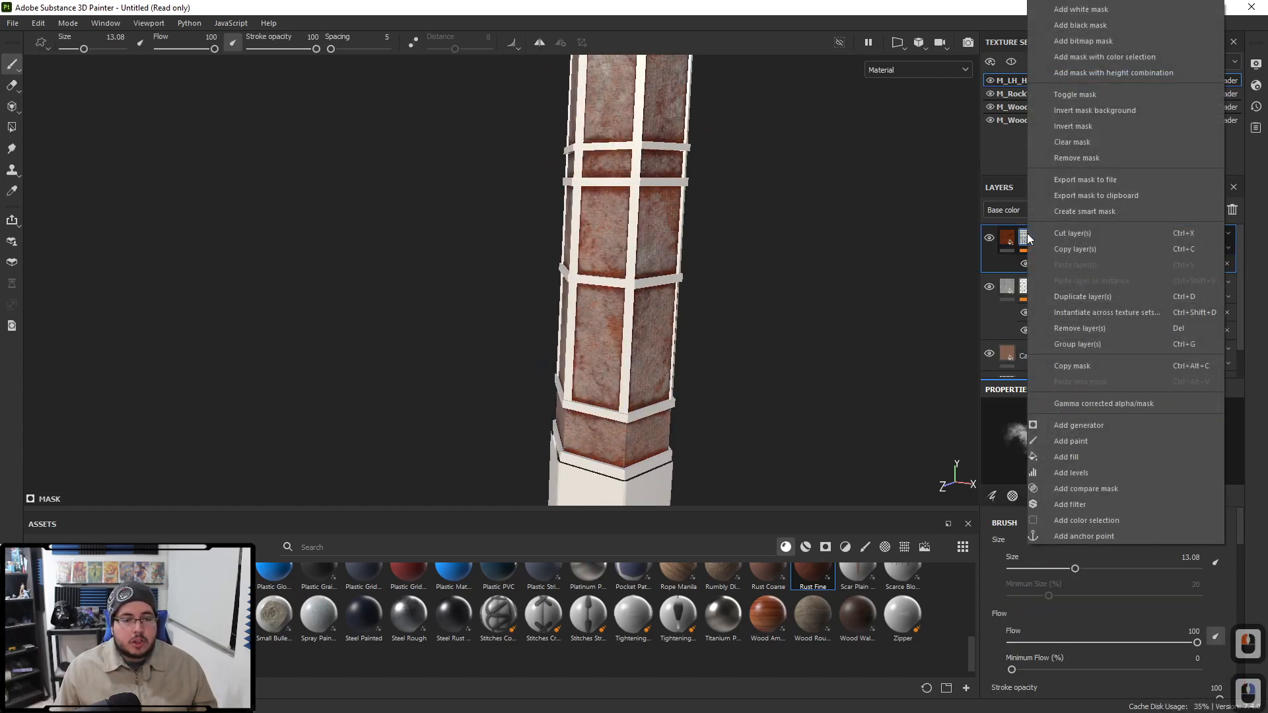
click(1079, 458)
click(1108, 638)
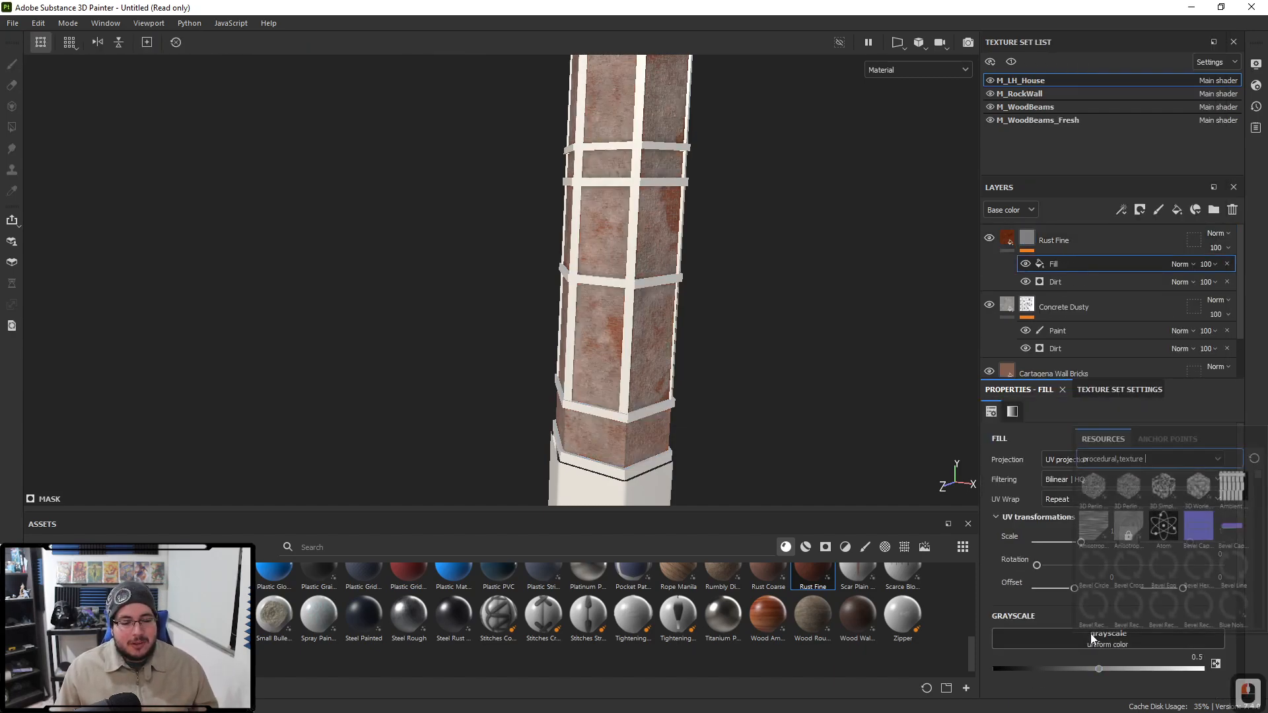
text(clouds)
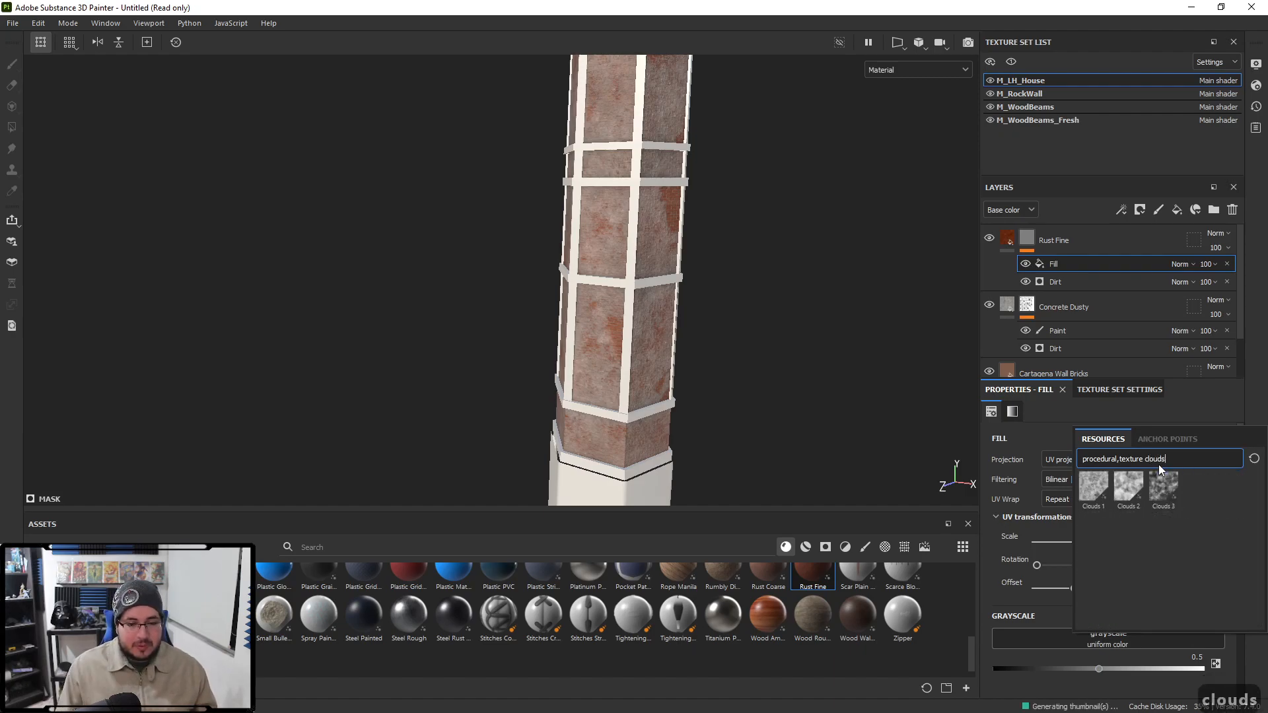
click(1164, 485)
click(1179, 264)
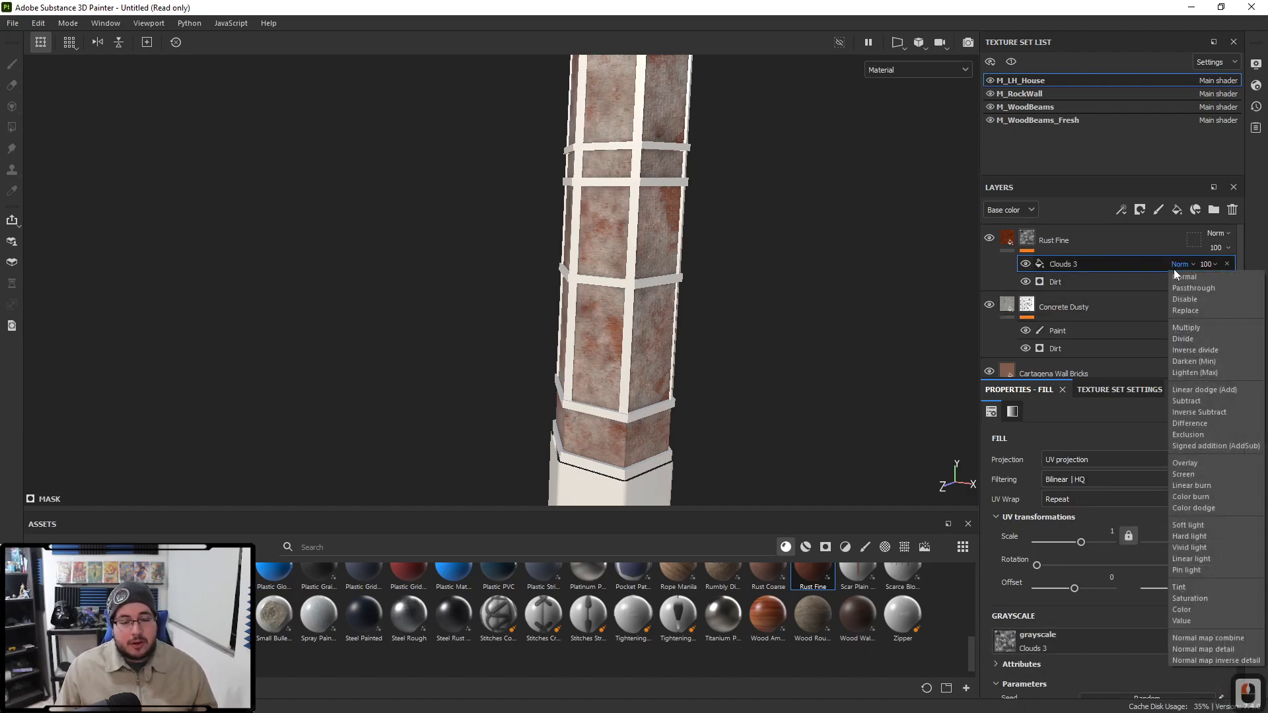
click(1195, 327)
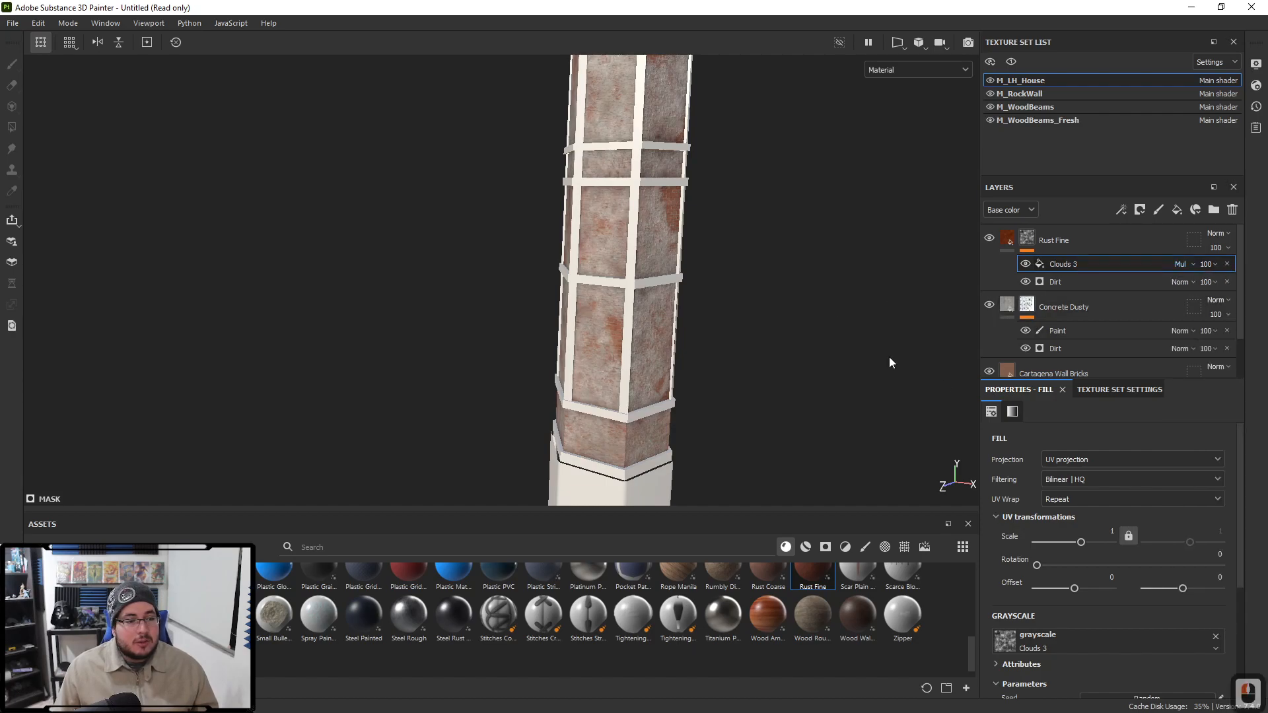
Step: Set the Clouds 3 fill's scale to 1.75 and its balance to 0.75, and check the rust around the tower
click(1084, 540)
drag(1083, 542, 1084, 541)
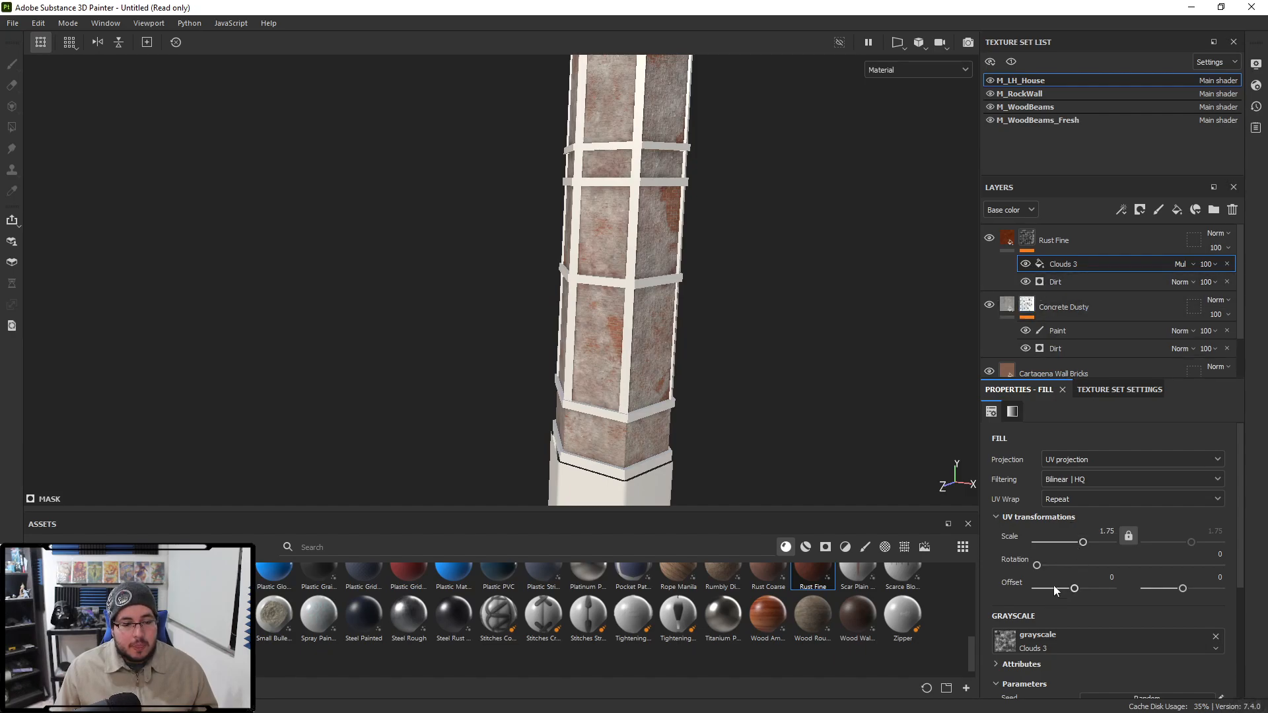
scroll(1056, 588, down, 3)
drag(1116, 625, 1166, 626)
alt+middle_drag(735, 339, 733, 410)
alt+right_drag(733, 410, 615, 339)
alt+middle_drag(614, 340, 621, 298)
alt+right_drag(760, 370, 747, 385)
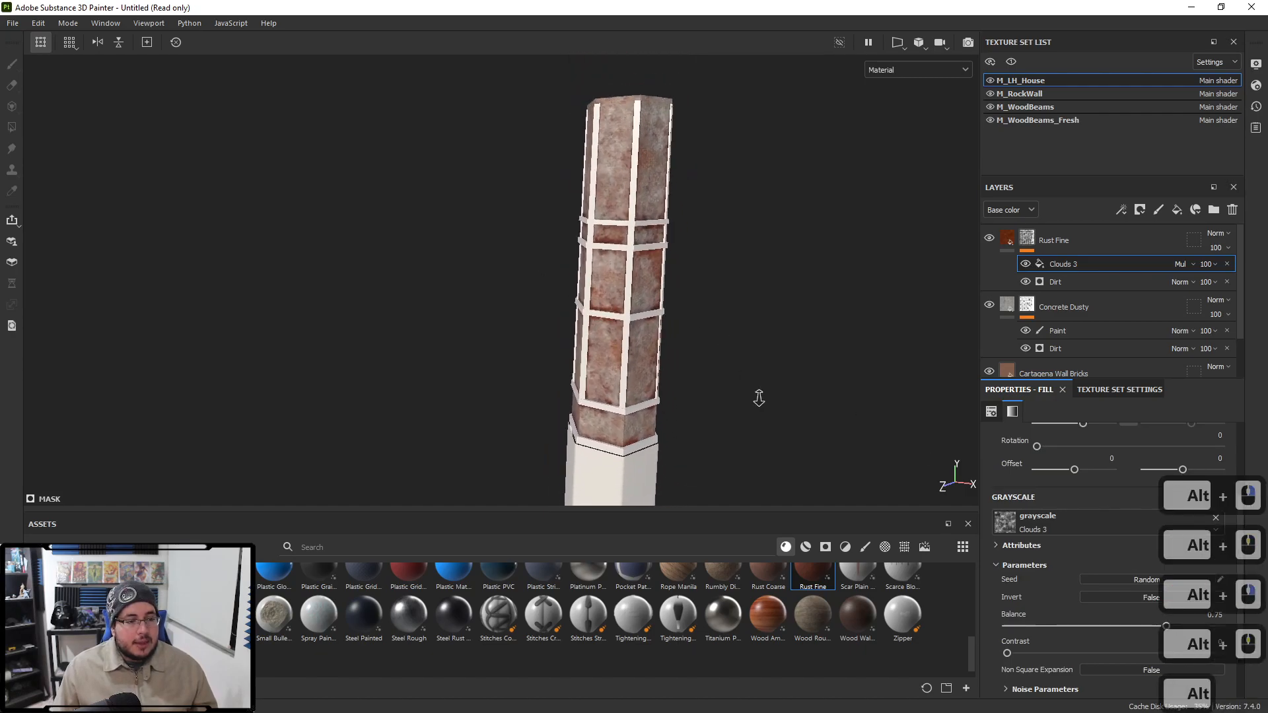
alt+drag(747, 385, 724, 350)
alt+drag(723, 350, 699, 315)
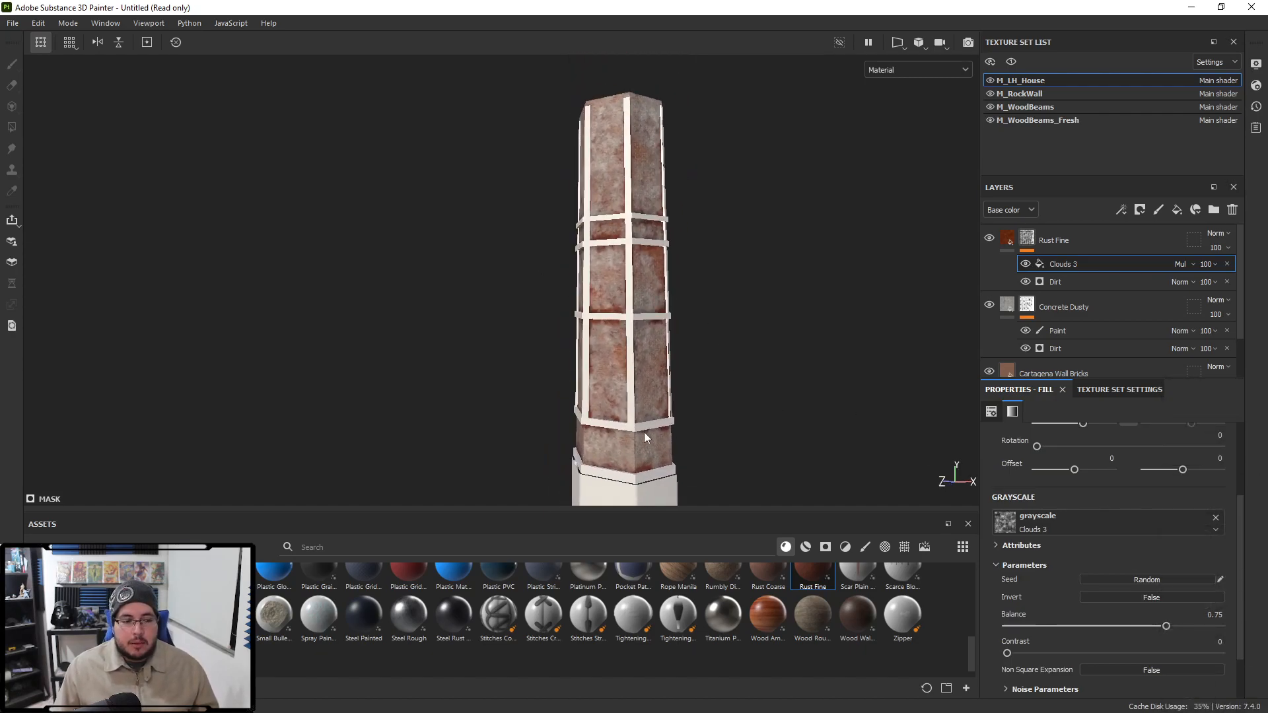
alt+drag(644, 434, 618, 378)
Step: Set the Rust Fine layer's base color blending mode to Overlay
click(1222, 232)
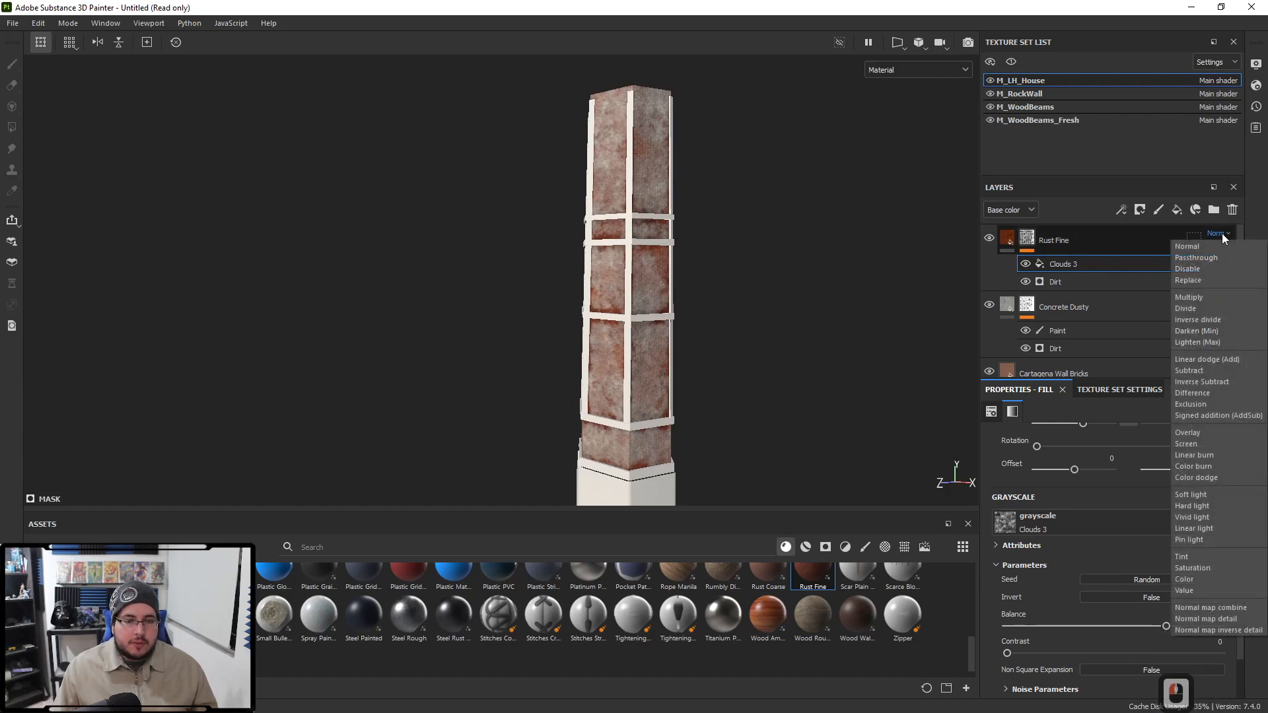
click(1194, 431)
click(1215, 233)
click(1202, 441)
alt+drag(826, 344, 766, 332)
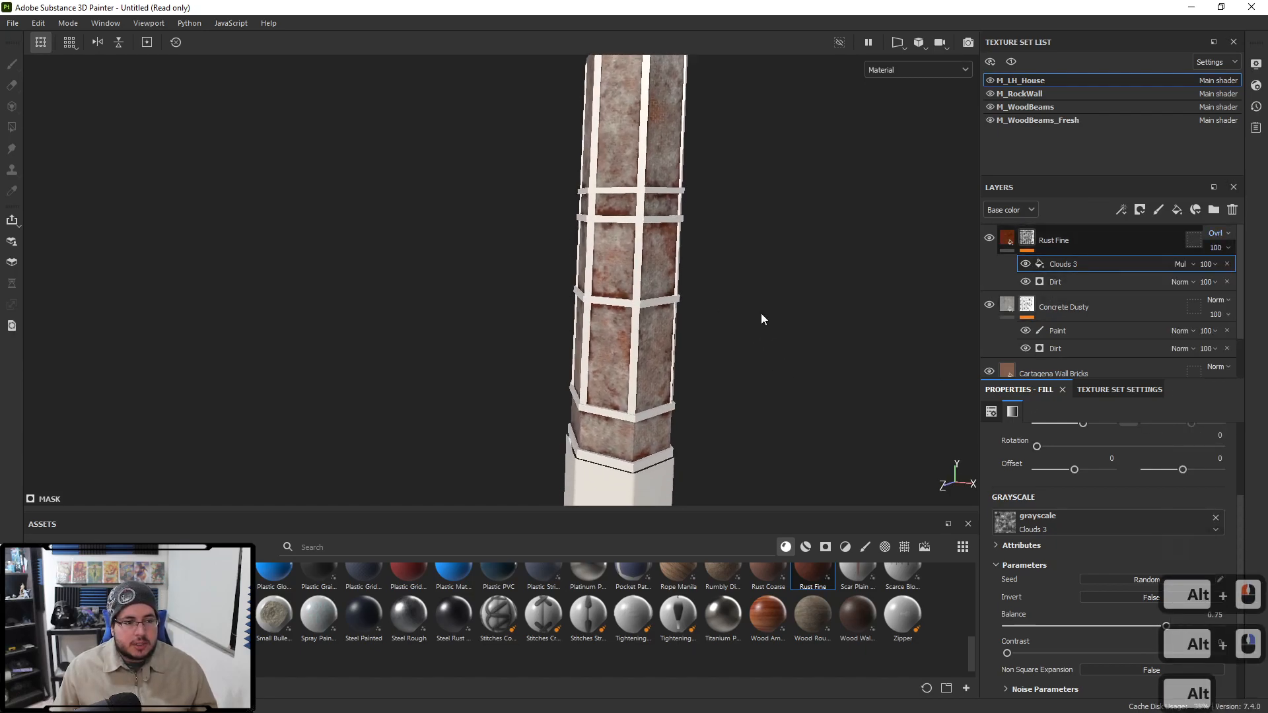
Step: Add a Position generator to the Rust Fine mask, invert it and set its Global Balance to 0.21
right_click(1025, 240)
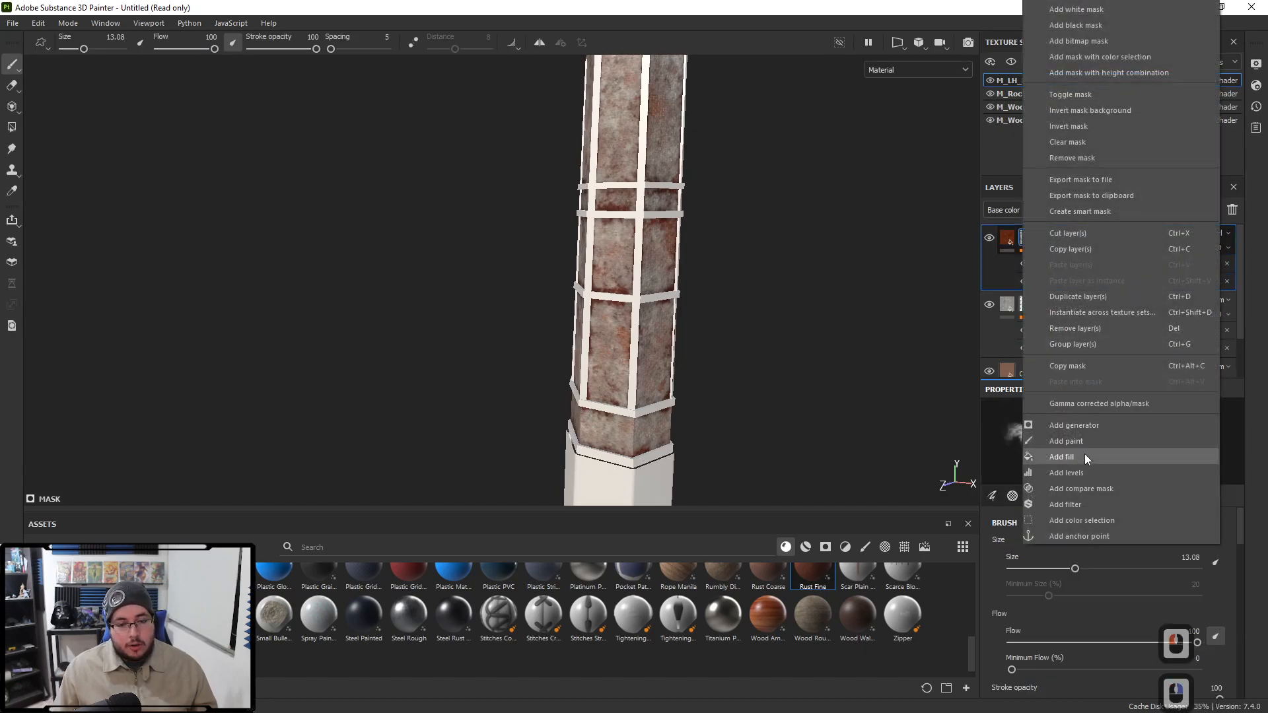
click(1083, 427)
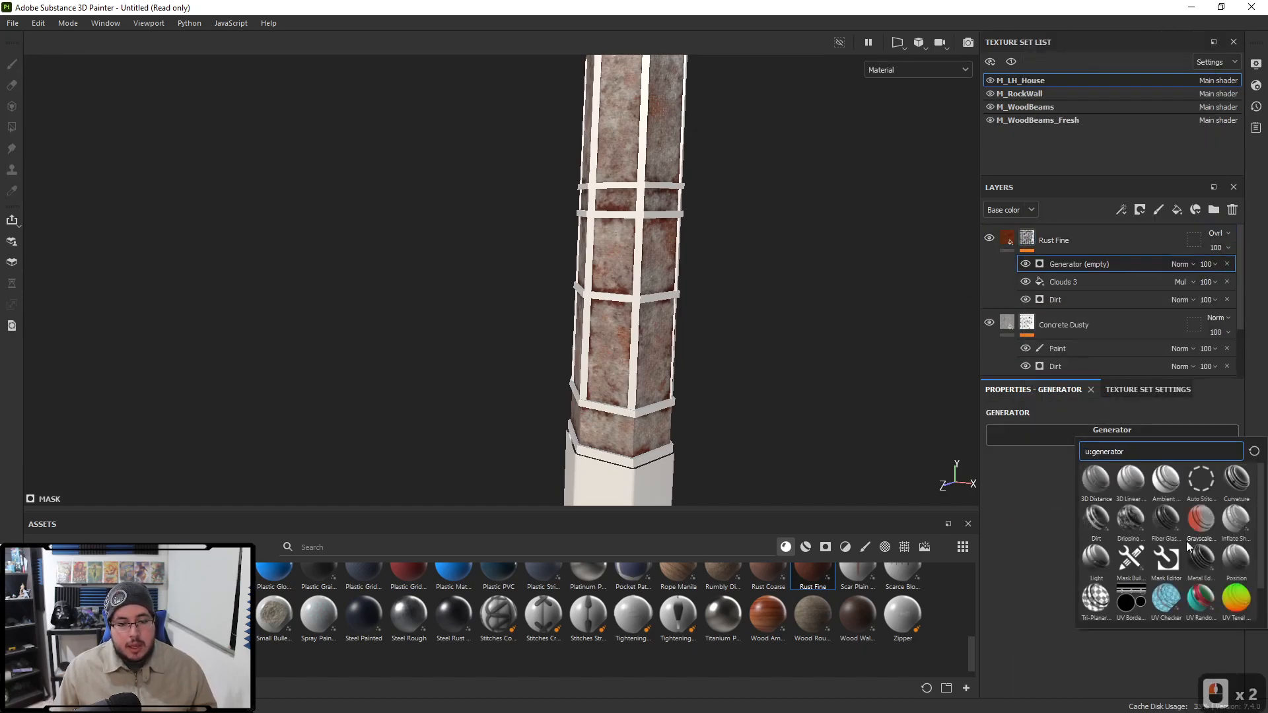
click(1238, 566)
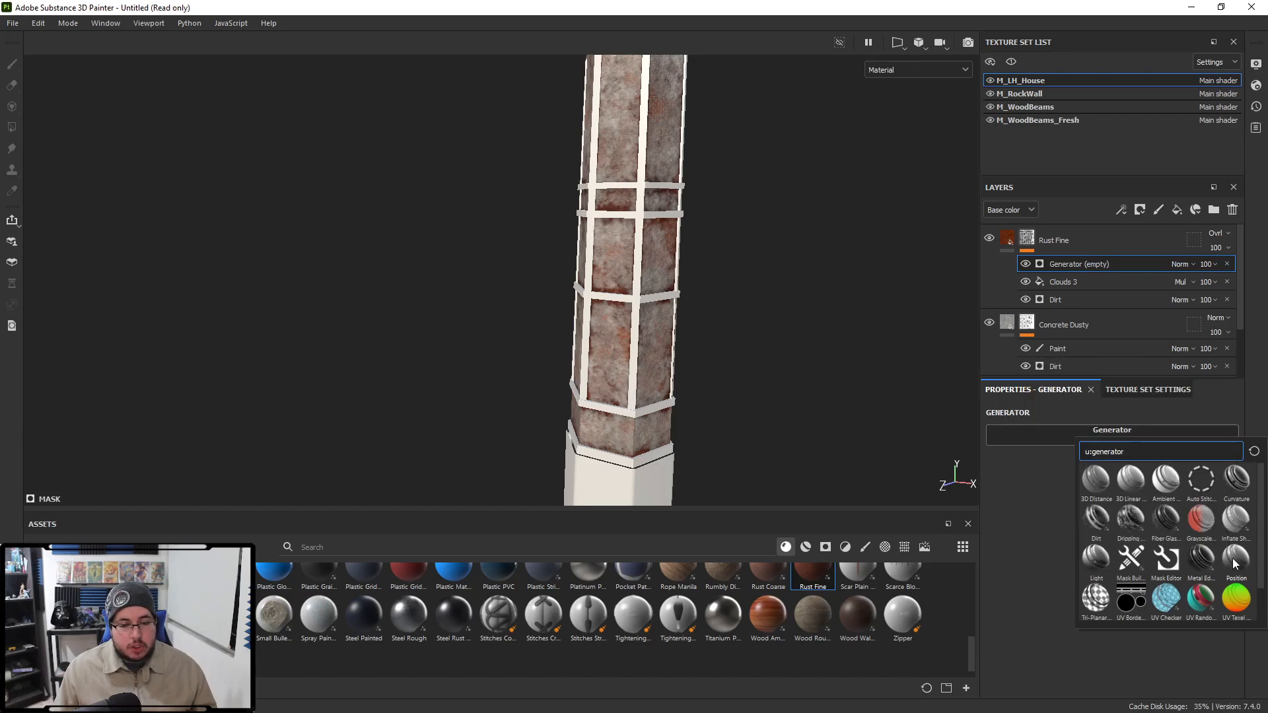
alt+drag(718, 292, 876, 236)
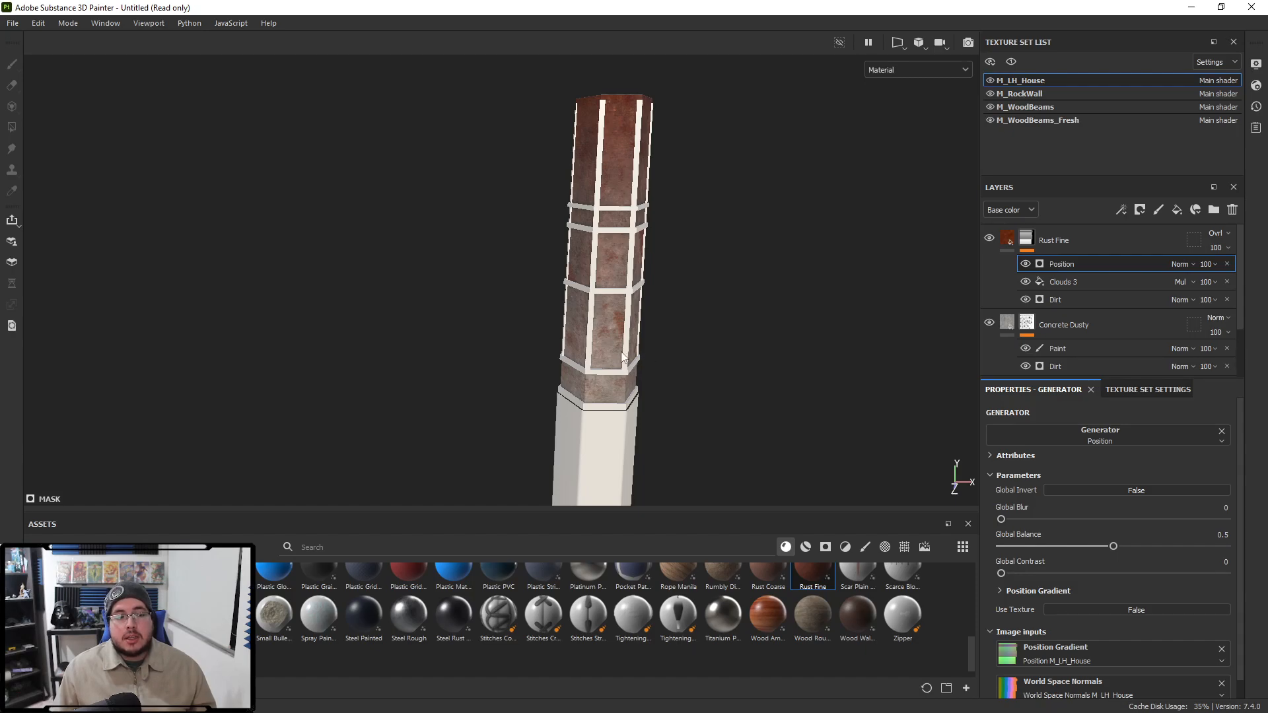
click(1120, 488)
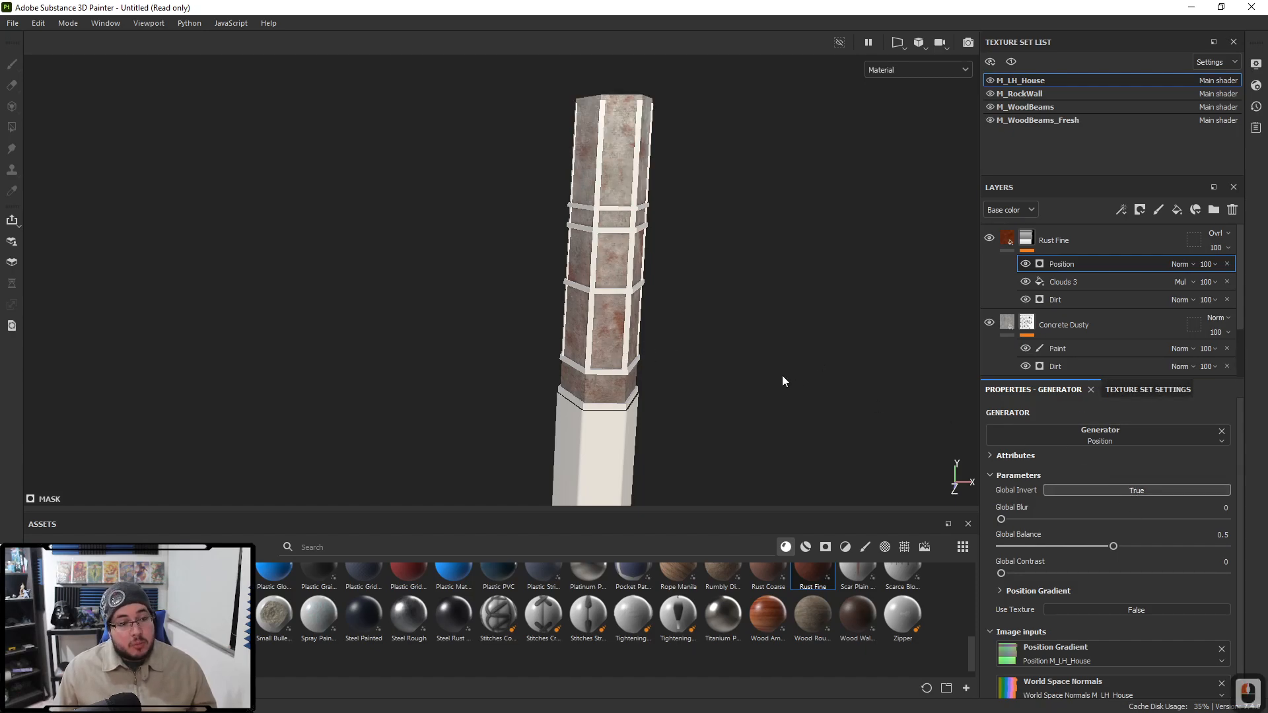
alt+drag(782, 376, 724, 366)
drag(1113, 546, 1045, 543)
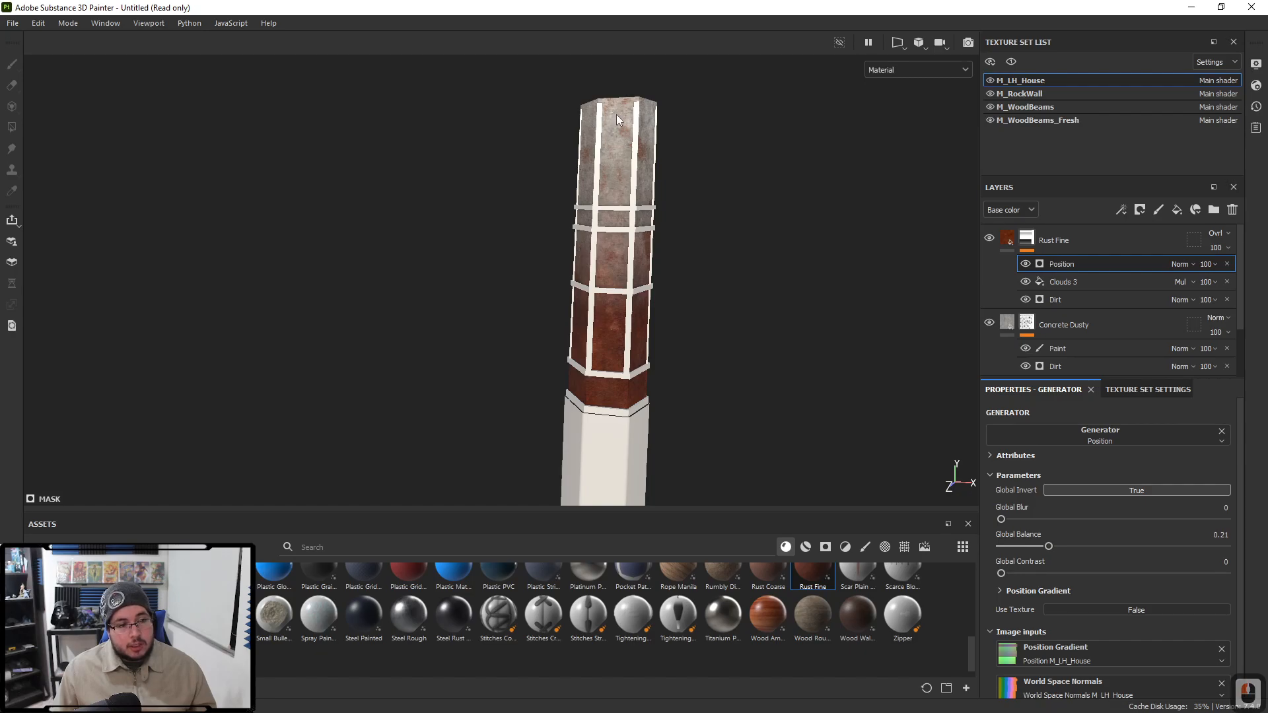
Step: Set the Position generator's blending mode to Multiply and inspect the rust around the tower
click(1181, 263)
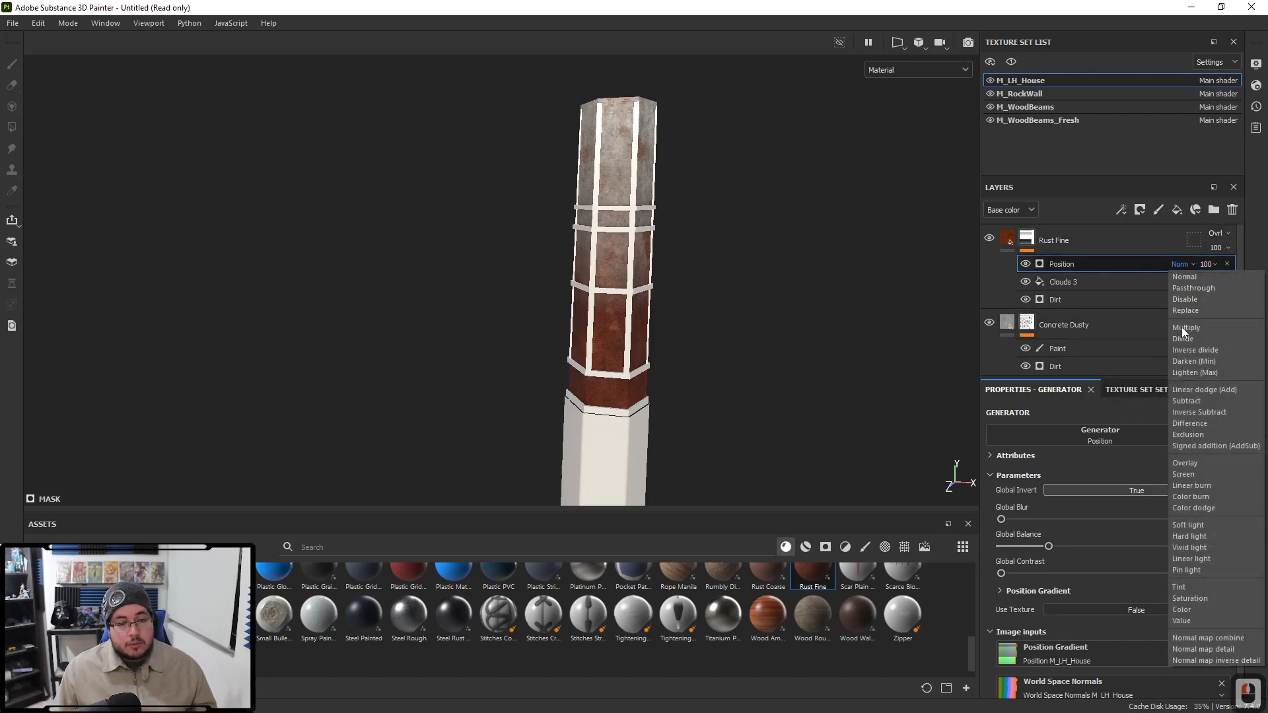
click(1189, 326)
alt+drag(776, 346, 644, 289)
alt+right_drag(644, 288, 563, 261)
alt+middle_drag(562, 261, 640, 232)
alt+right_drag(640, 231, 1143, 334)
alt+middle_drag(787, 400, 762, 264)
alt+right_drag(761, 264, 996, 267)
click(1025, 265)
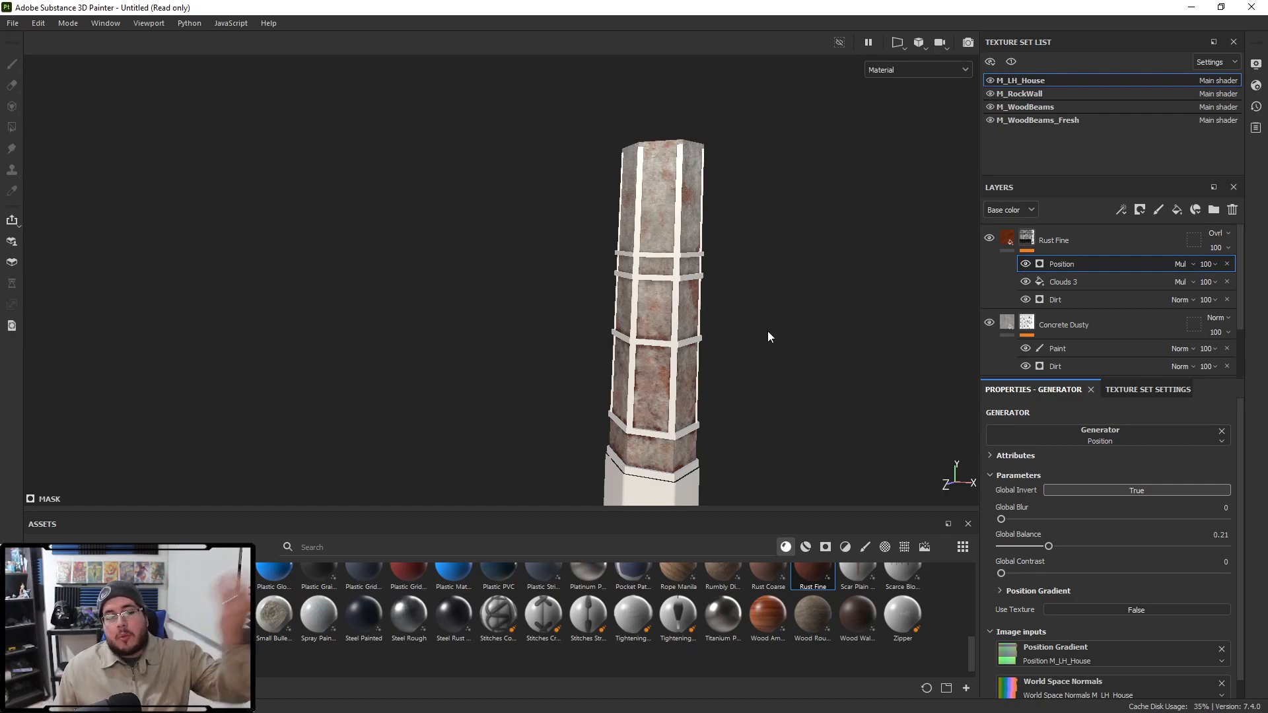
Step: Export the Rust Fine layer's mask to a file named DirtMaskLH in the LH_Tower folder
right_click(1027, 245)
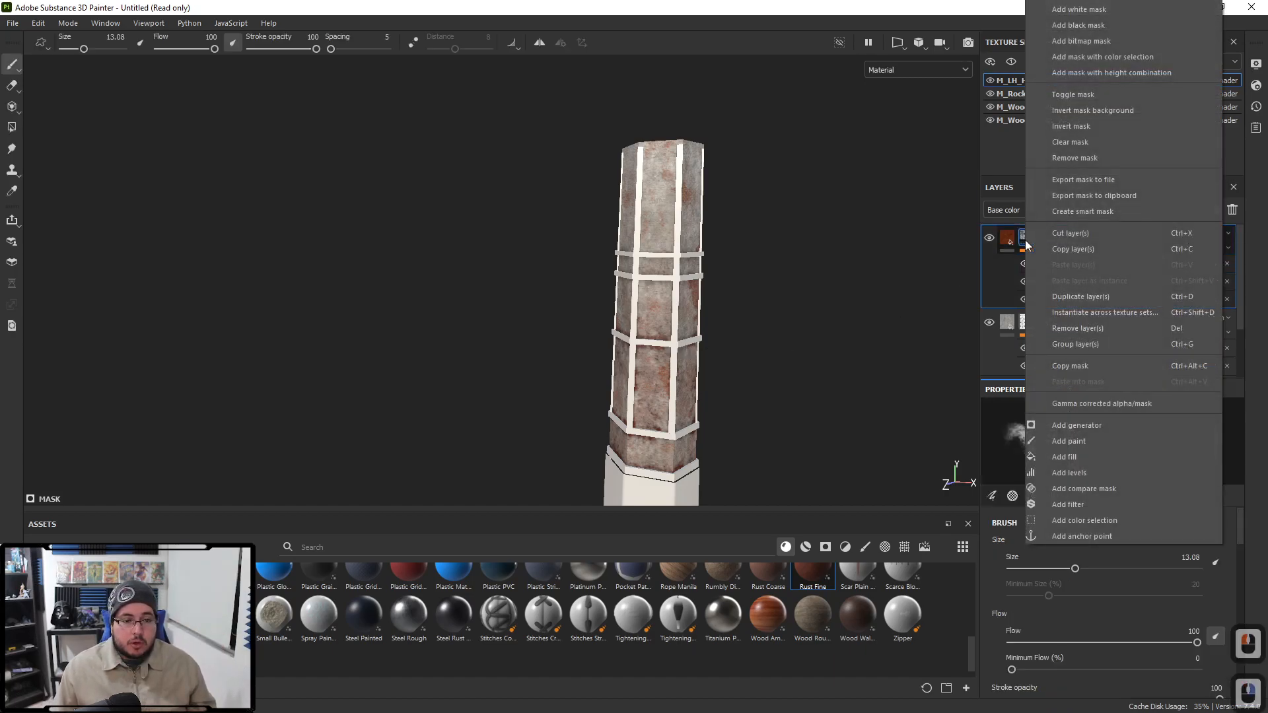
click(1100, 181)
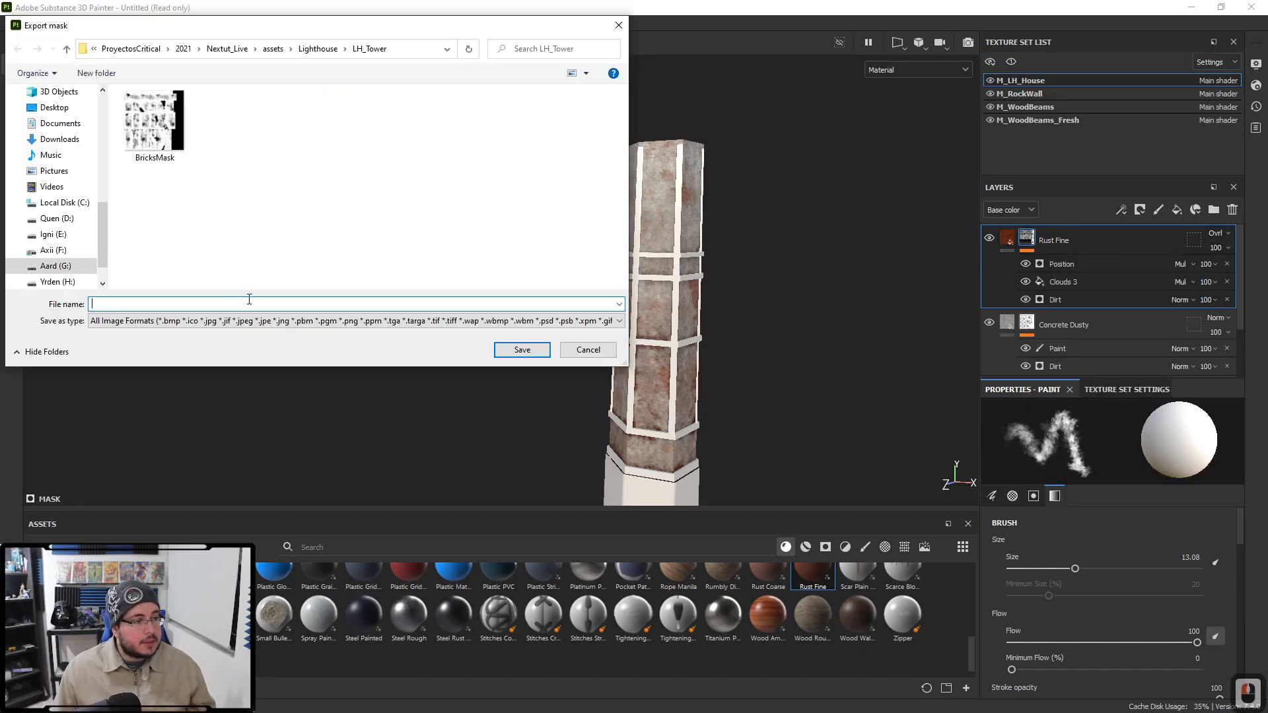
text(DirtMASK)
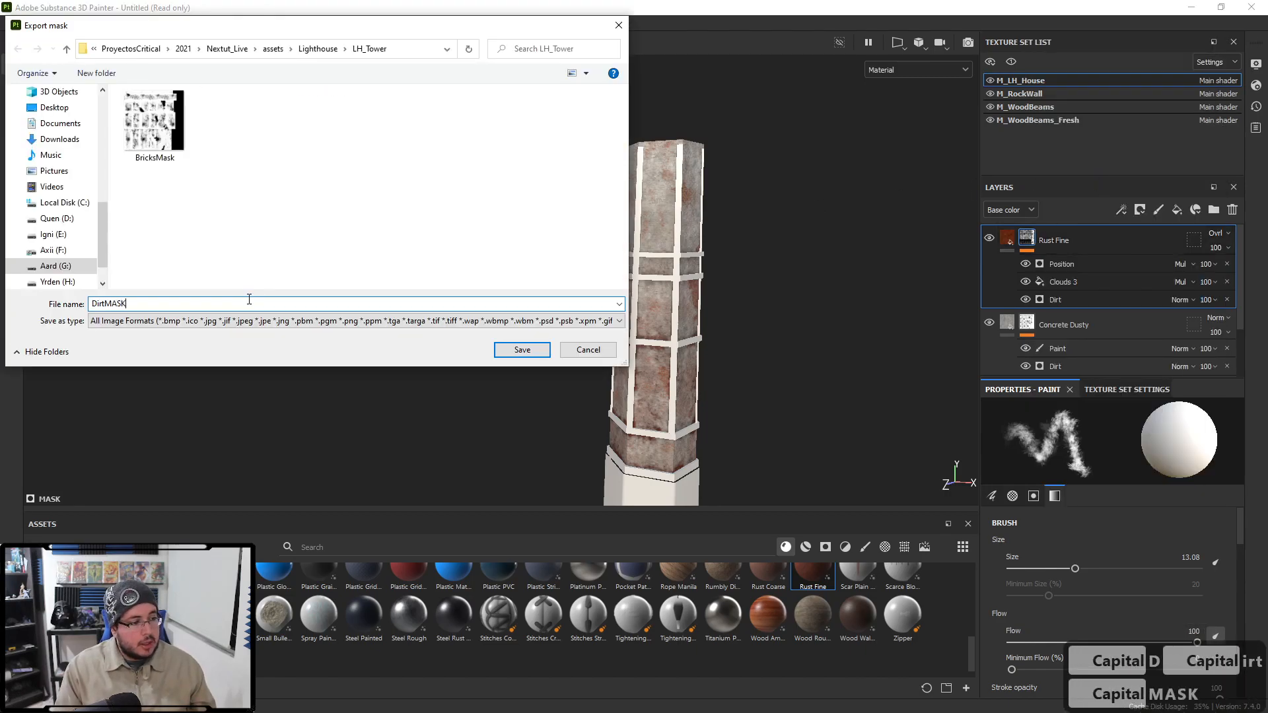
key(BackSpace)
key(BackSpace)
key(BackSpace)
text(askL)
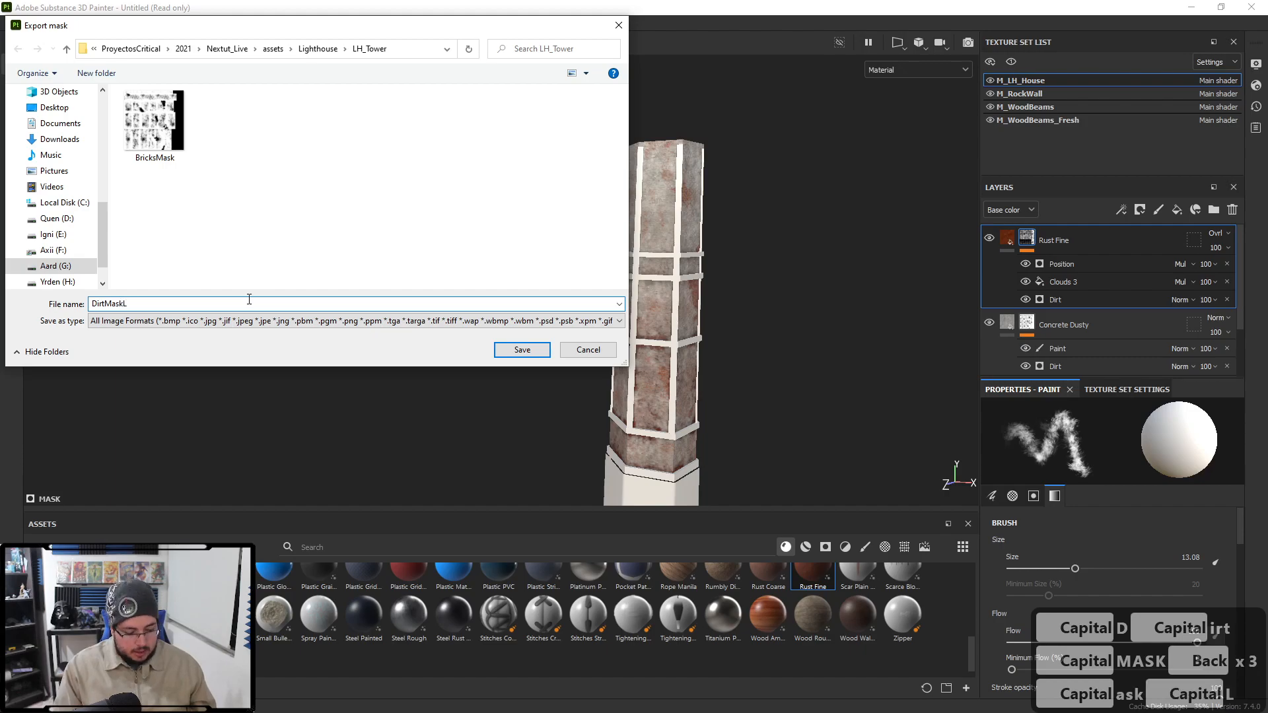
text(H)
key(Return)
Step: Switch to the Unreal Editor and delete the brick test plane from the level
click(1198, 7)
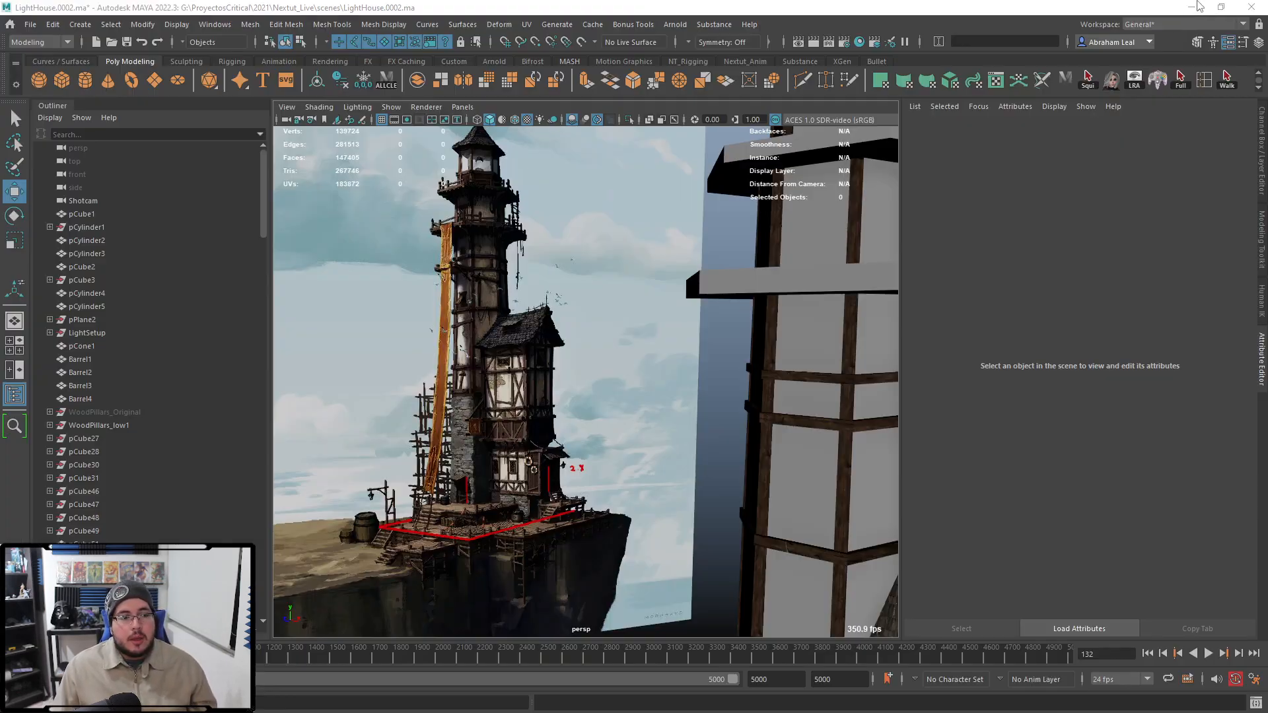
mouse_move(657, 274)
alt+mouse_down()
mouse_move(694, 410)
mouse_move(682, 461)
mouse_move(682, 418)
alt+mouse_up()
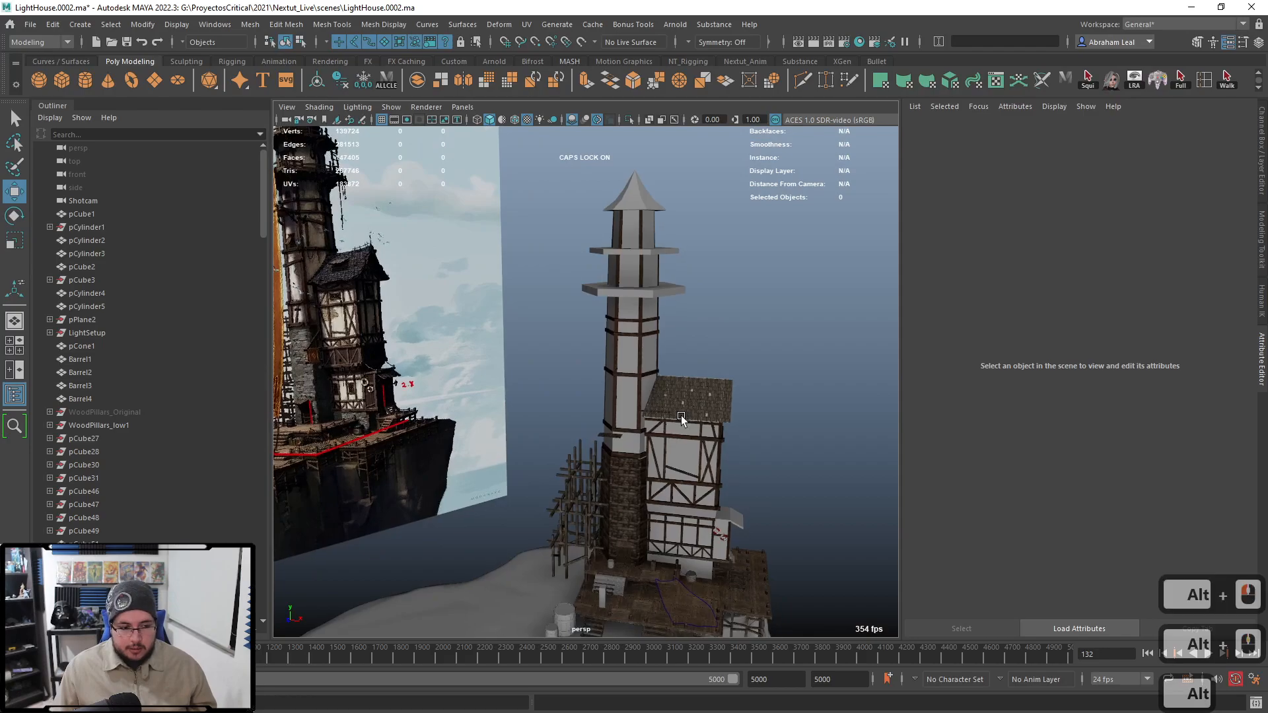
key(alt+Tab)
click(649, 441)
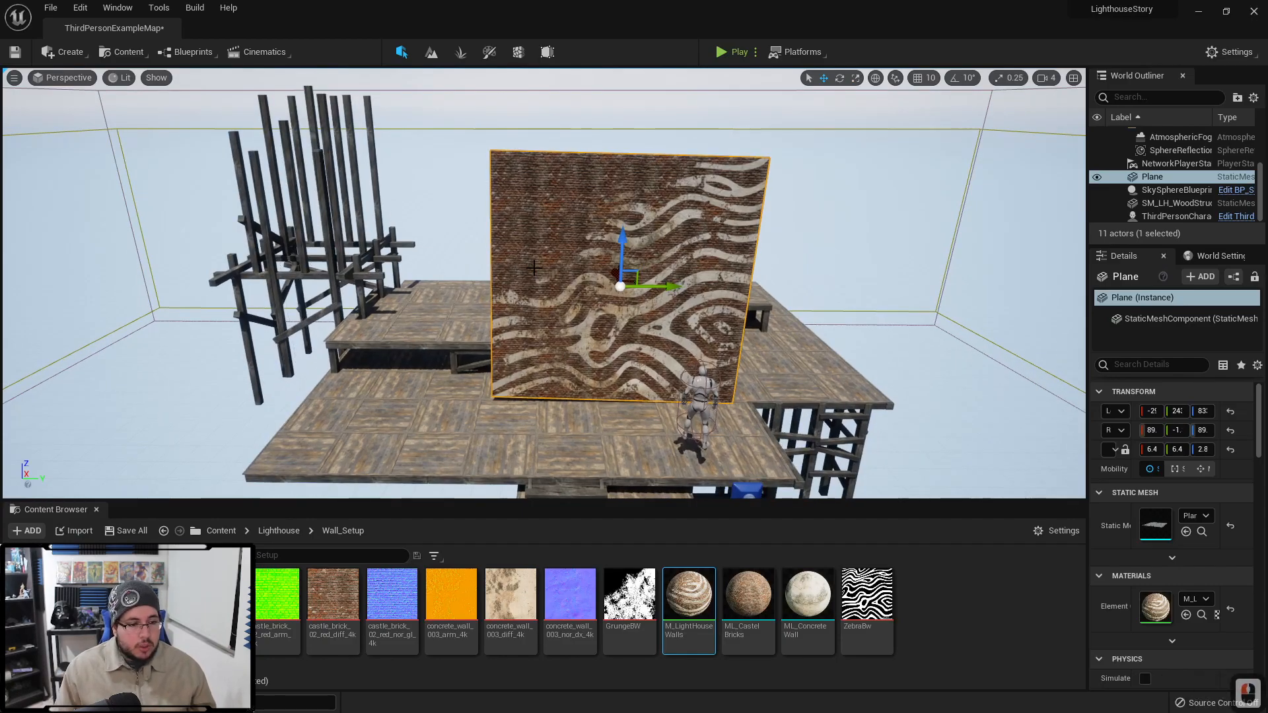
key(Delete)
Step: Create a folder named LH_Tower inside the Lighthouse content folder and open it
click(279, 530)
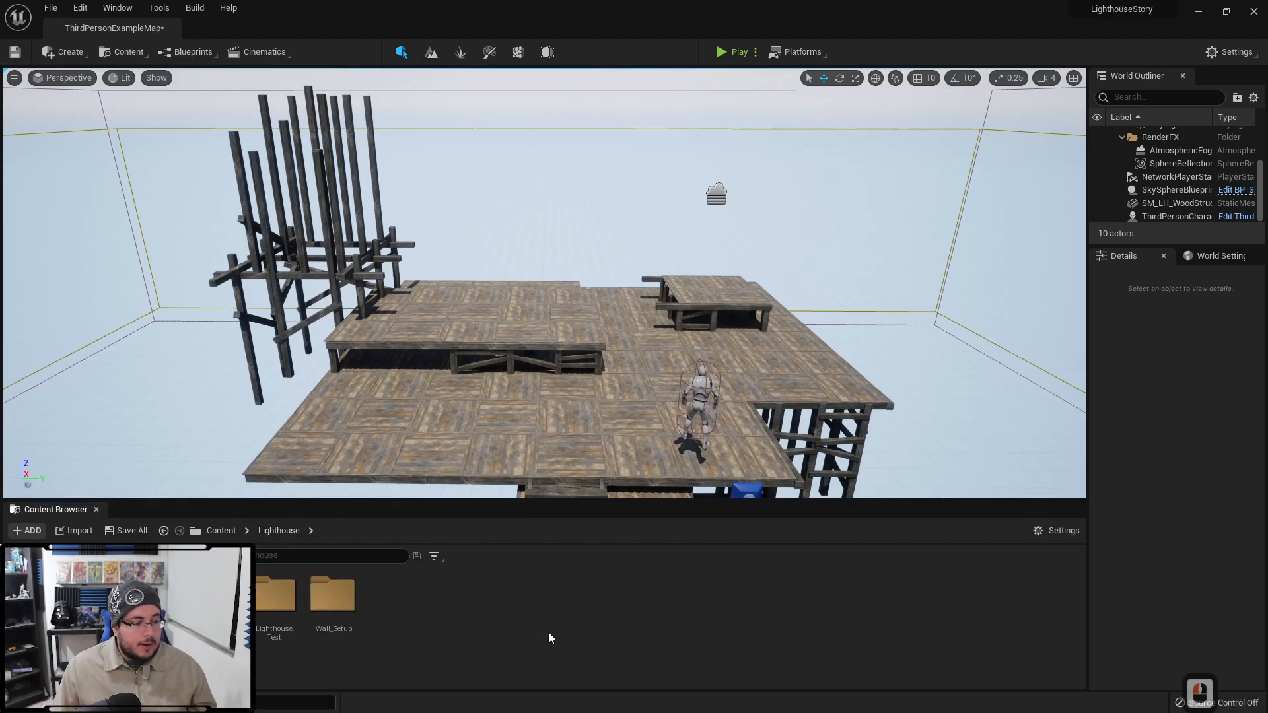
right_click(542, 629)
click(589, 239)
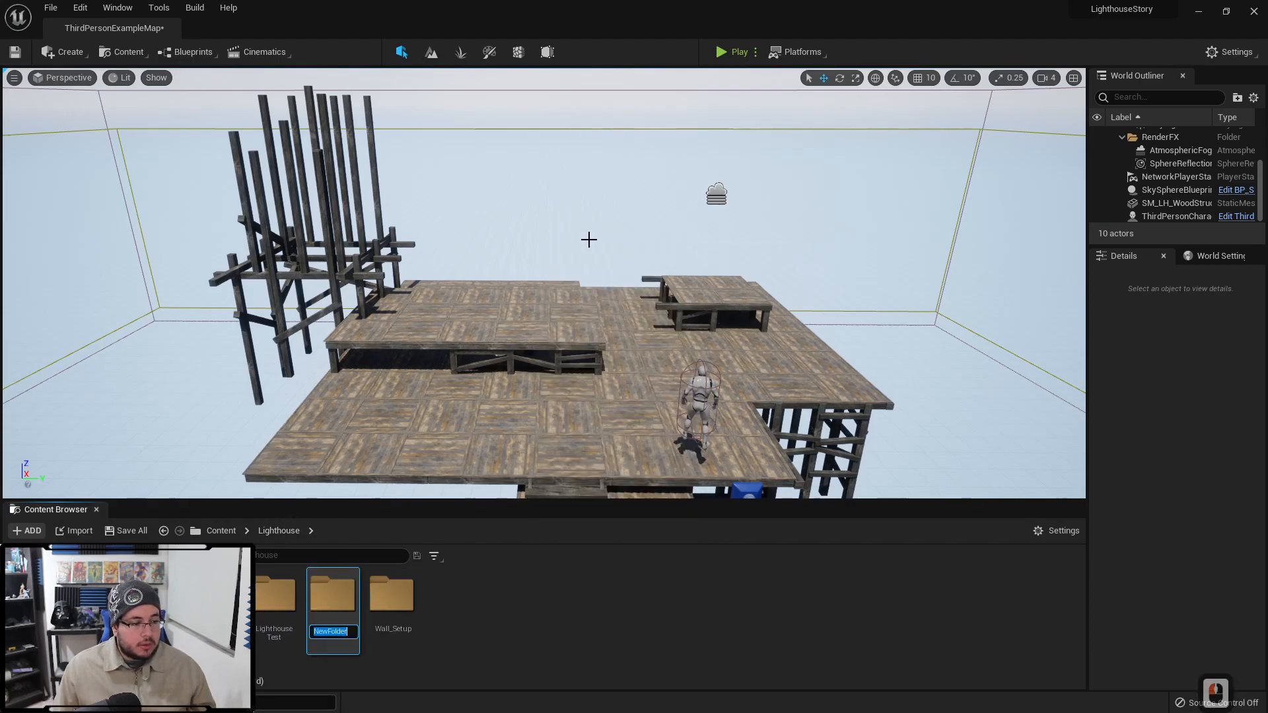
text(L)
key(BackSpace)
key(BackSpace)
key(BackSpace)
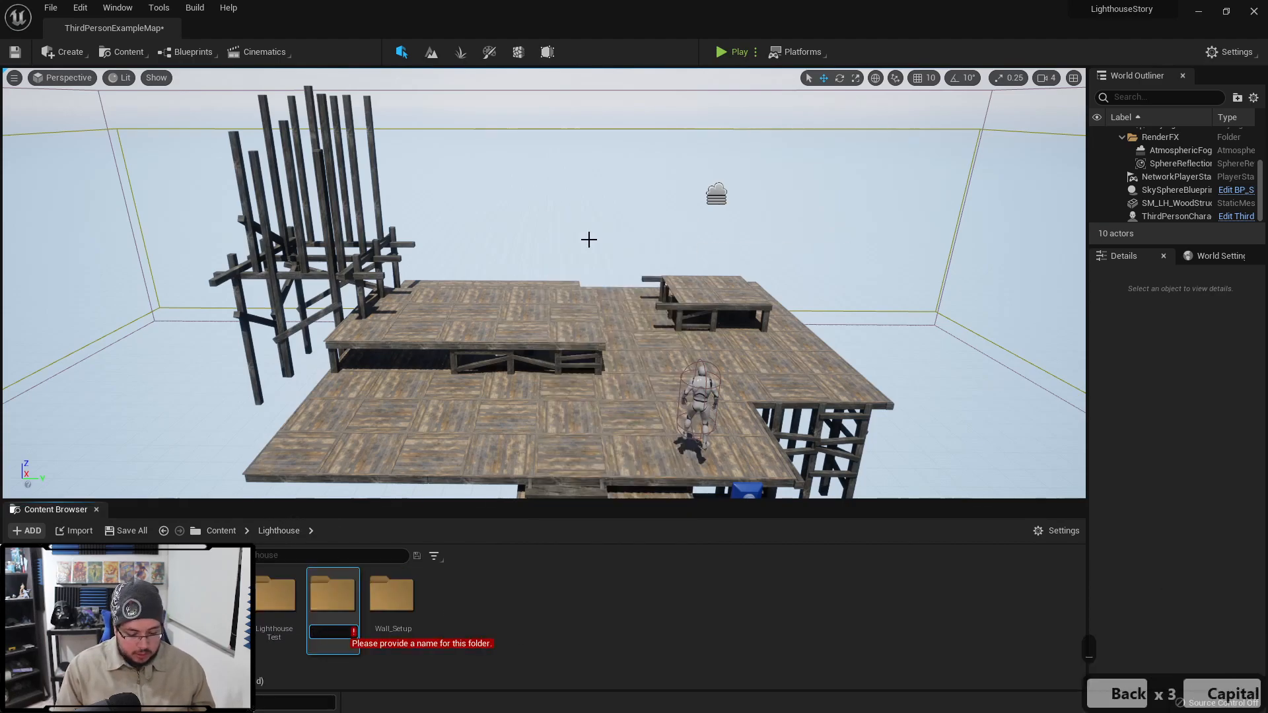
text(LH)
text(_L)
key(BackSpace)
key(Caps_Lock)
text(t)
key(Caps_Lock)
text(OWE)
key(BackSpace)
key(BackSpace)
key(BackSpace)
key(BackSpace)
text(T)
key(Caps_Lock)
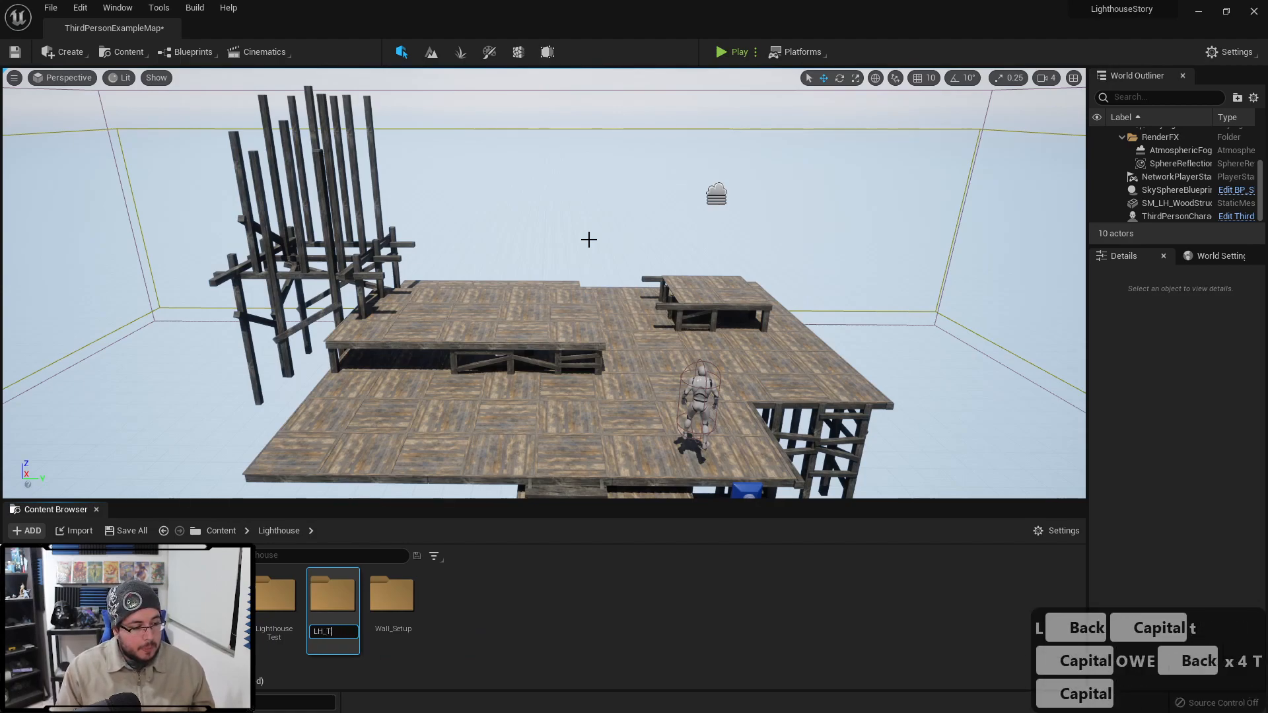
key(Return)
key(Return)
Step: Start an import into the LH_Tower folder and choose the LH_Tower mesh from assets/Lighthouse/LH_Tower
right_click(544, 628)
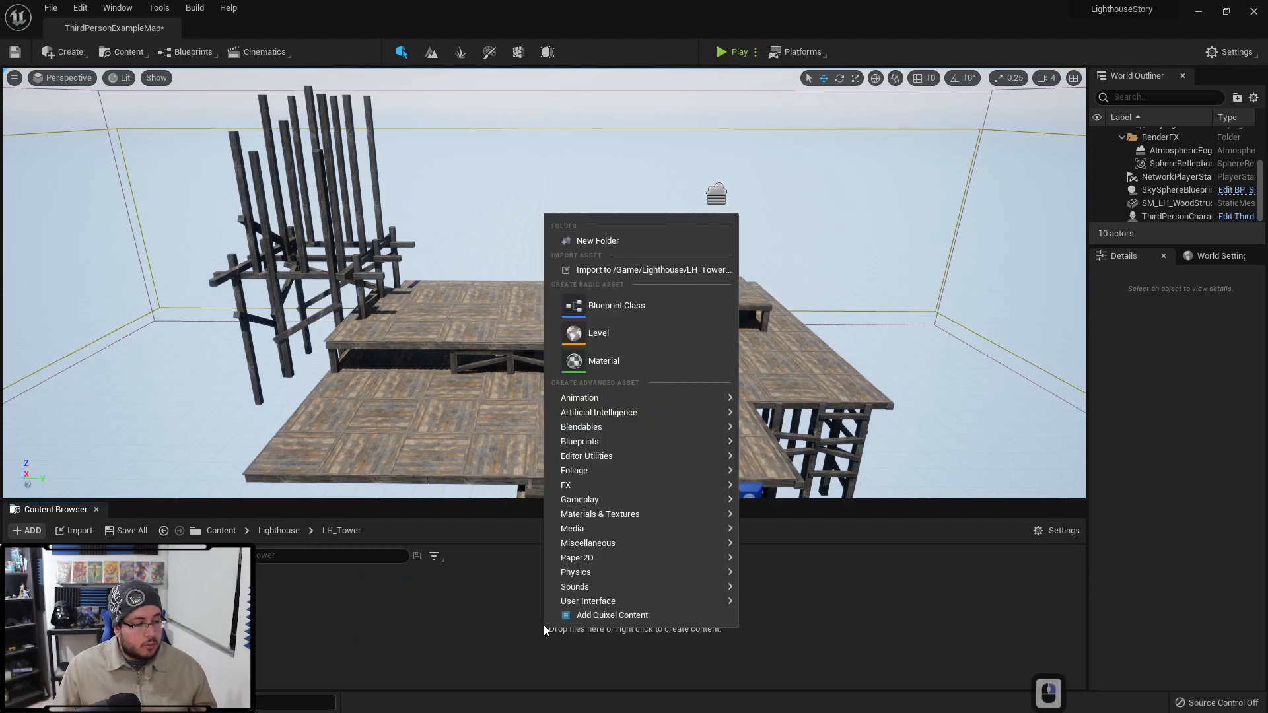
click(605, 268)
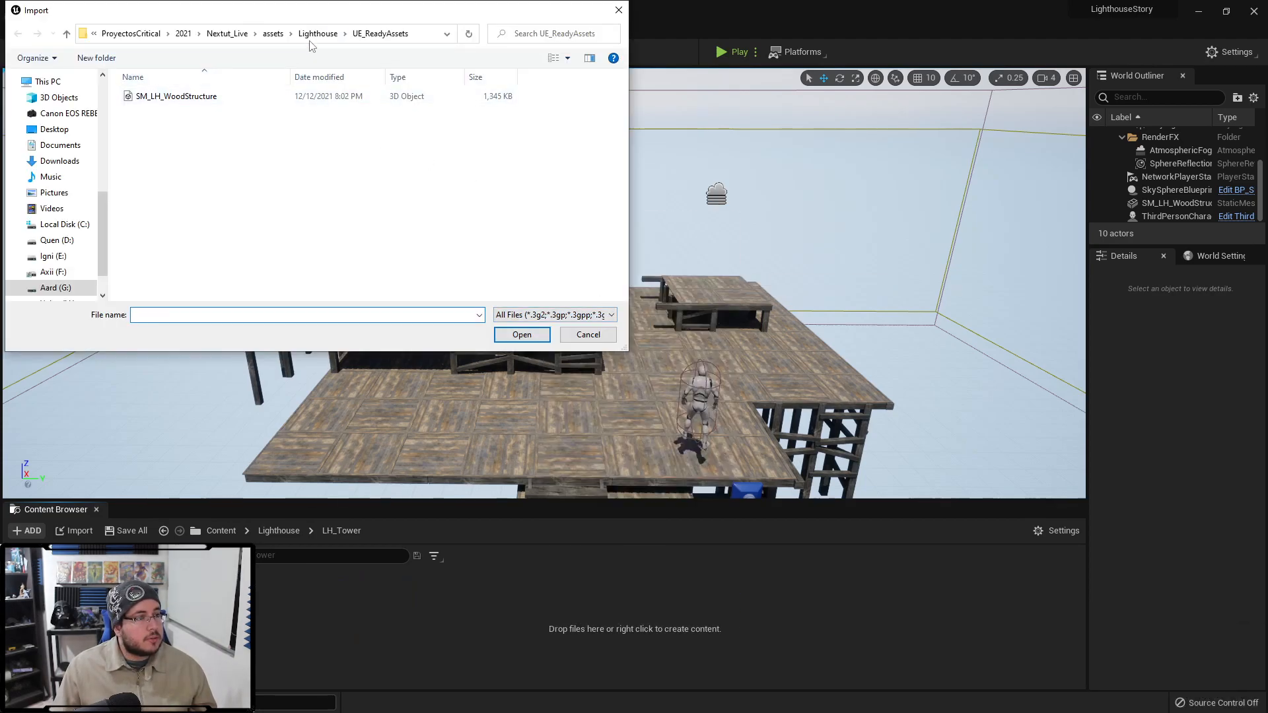
click(283, 35)
double_click(155, 235)
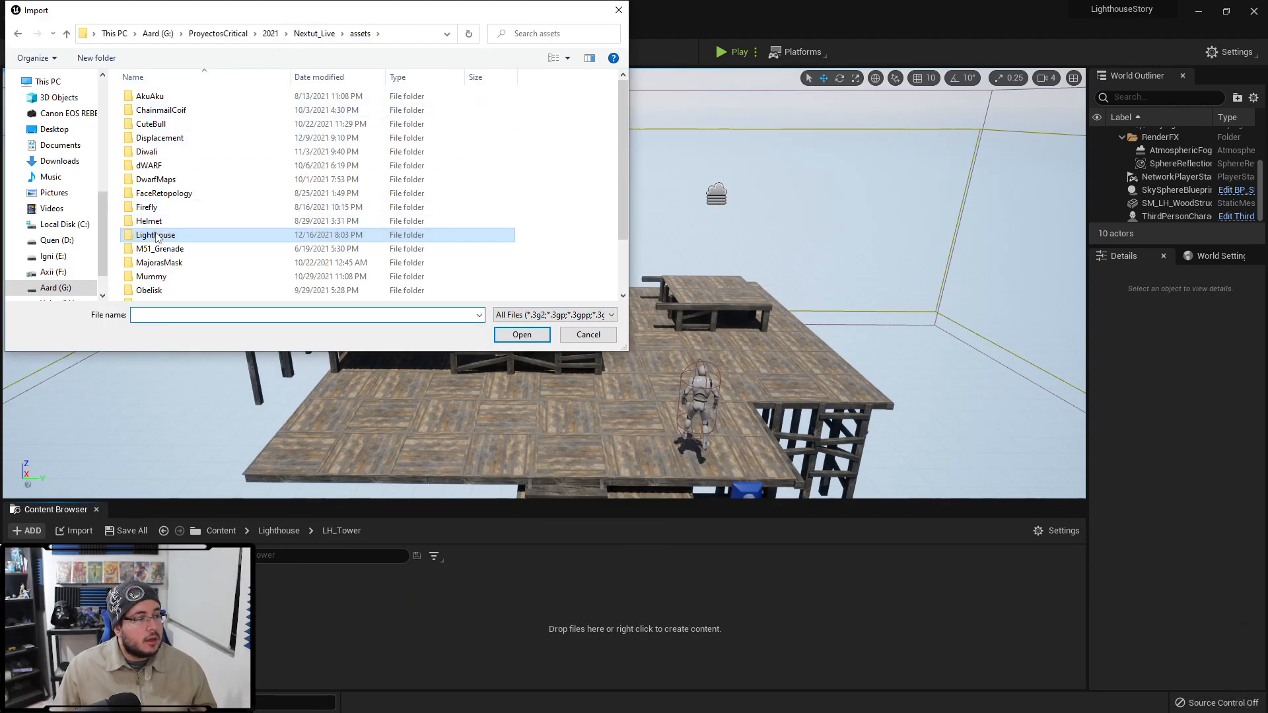
double_click(152, 110)
click(298, 113)
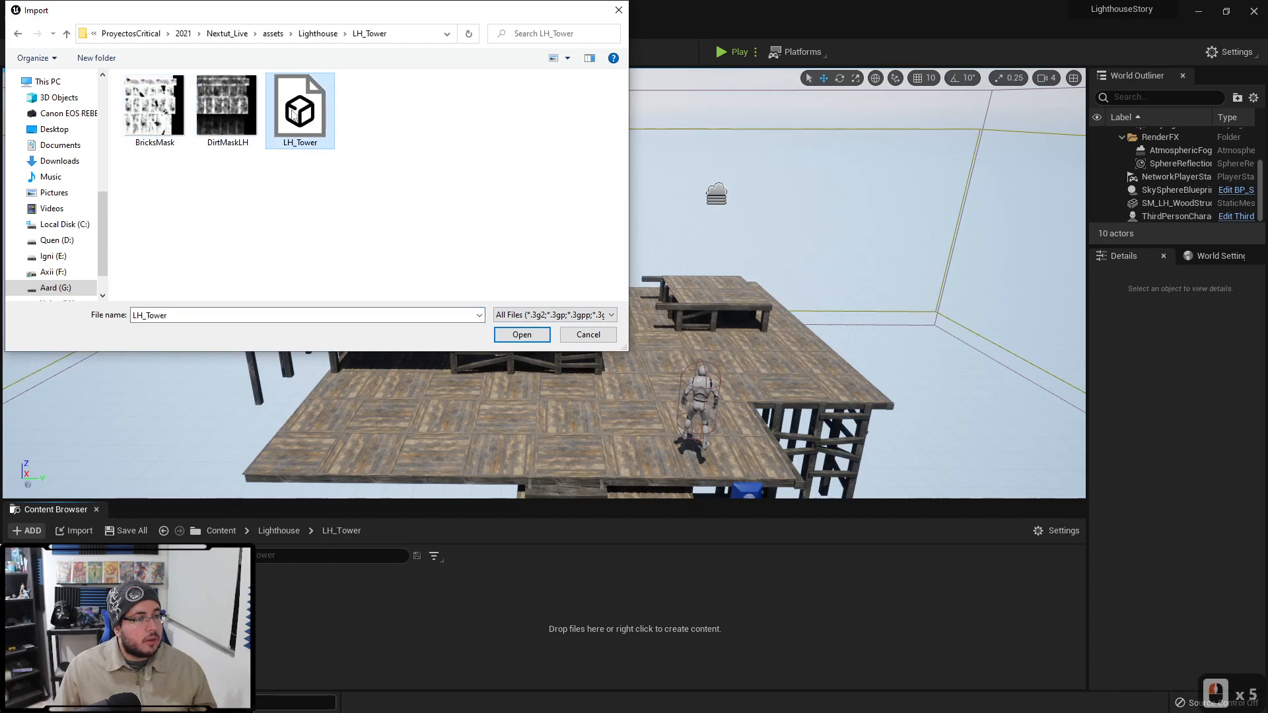
click(522, 334)
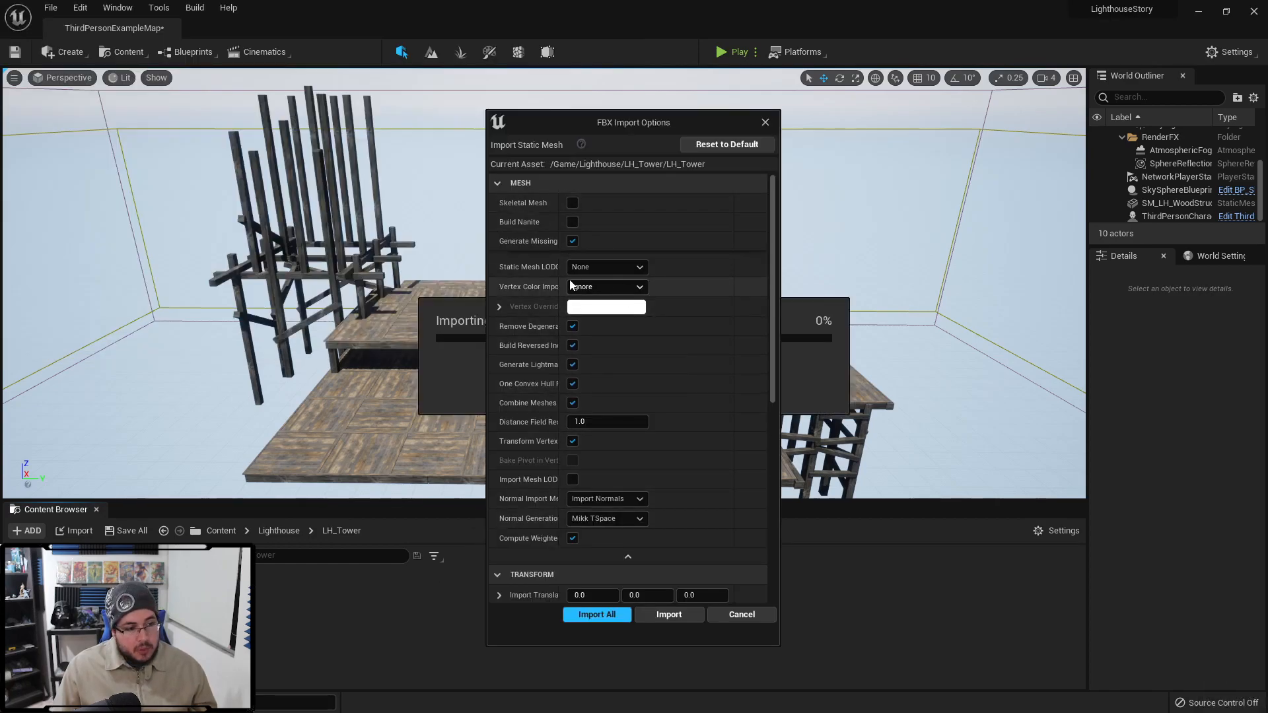
Step: Review the FBX import options, import everything with Create New Materials, and close the message log
scroll(662, 407, down, 1)
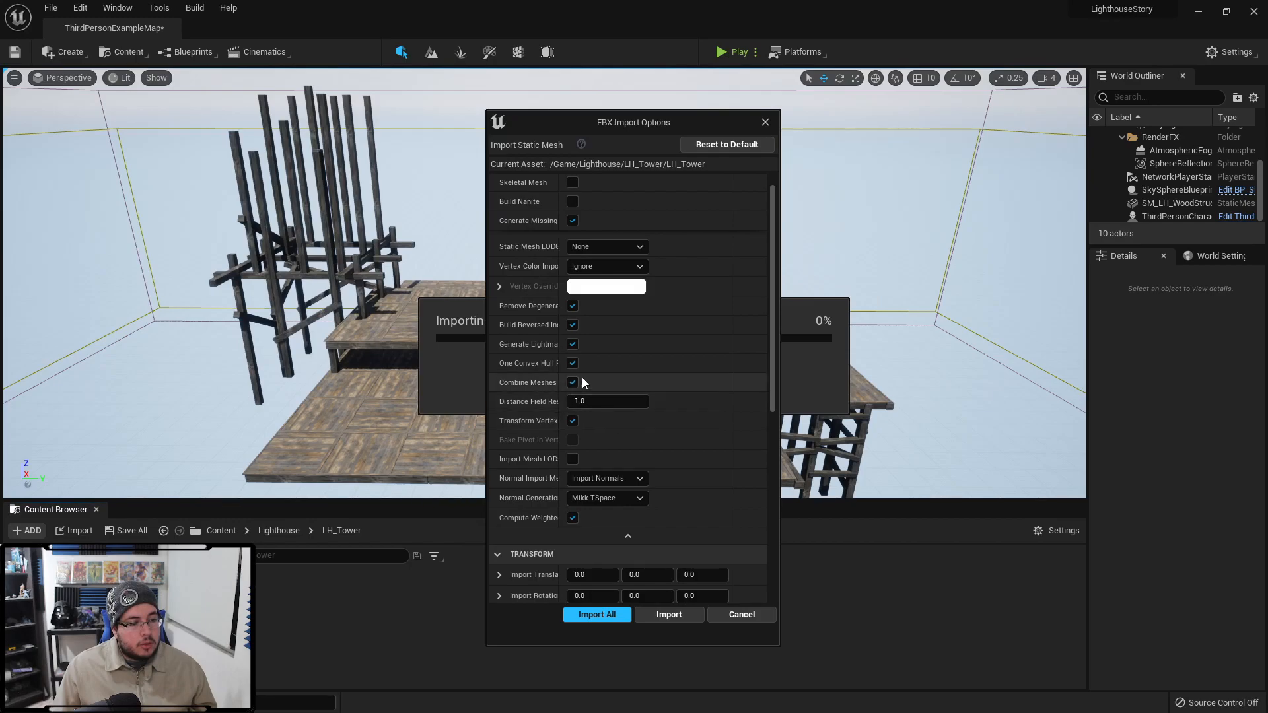
scroll(663, 444, down, 4)
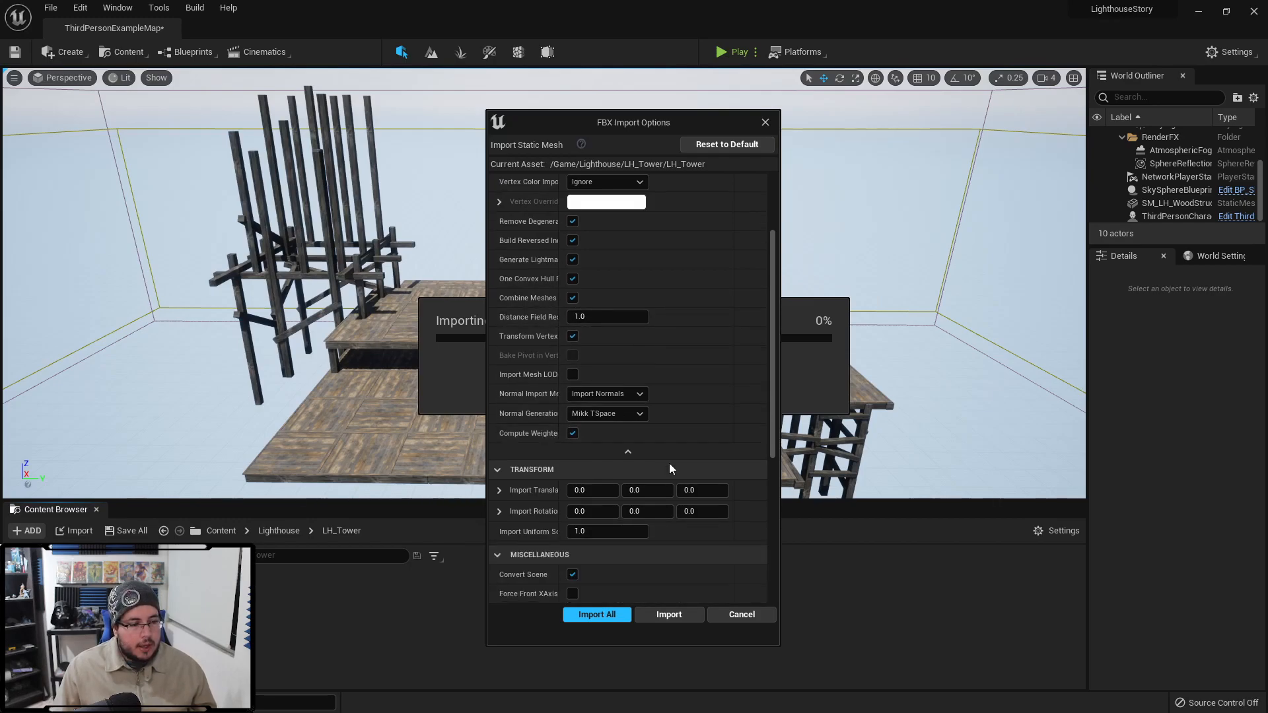
scroll(584, 502, down, 12)
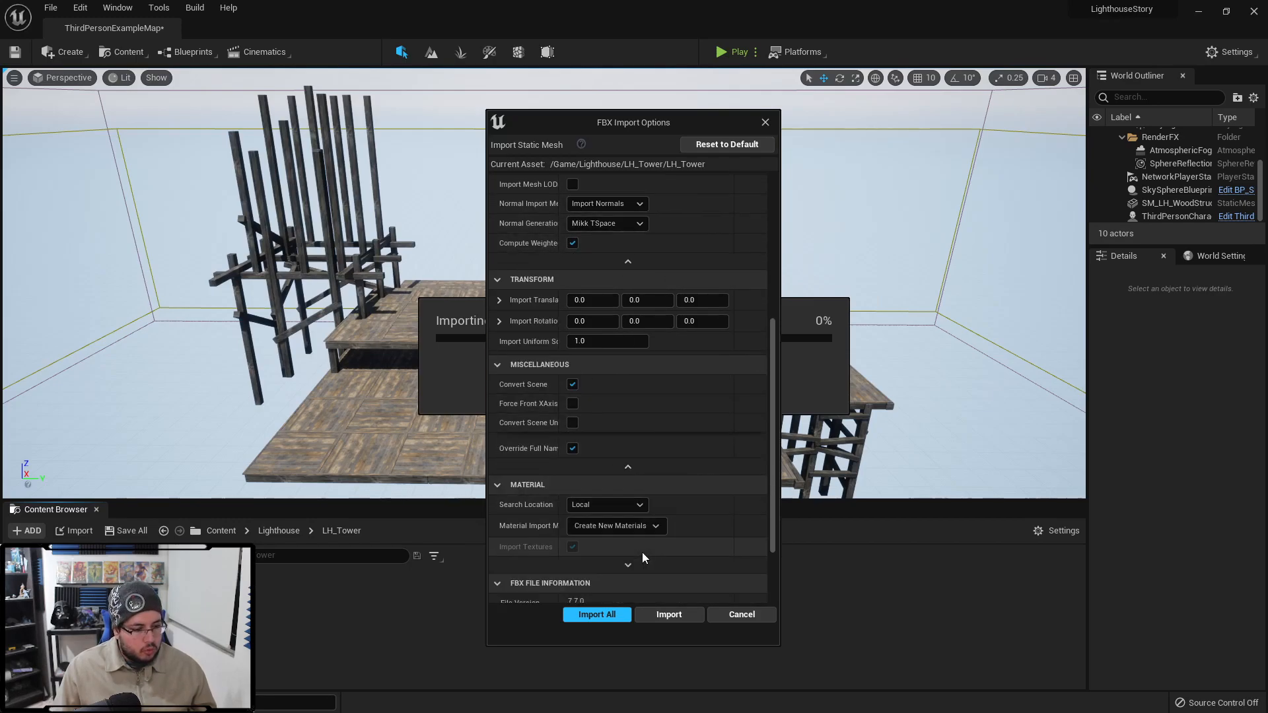
click(597, 614)
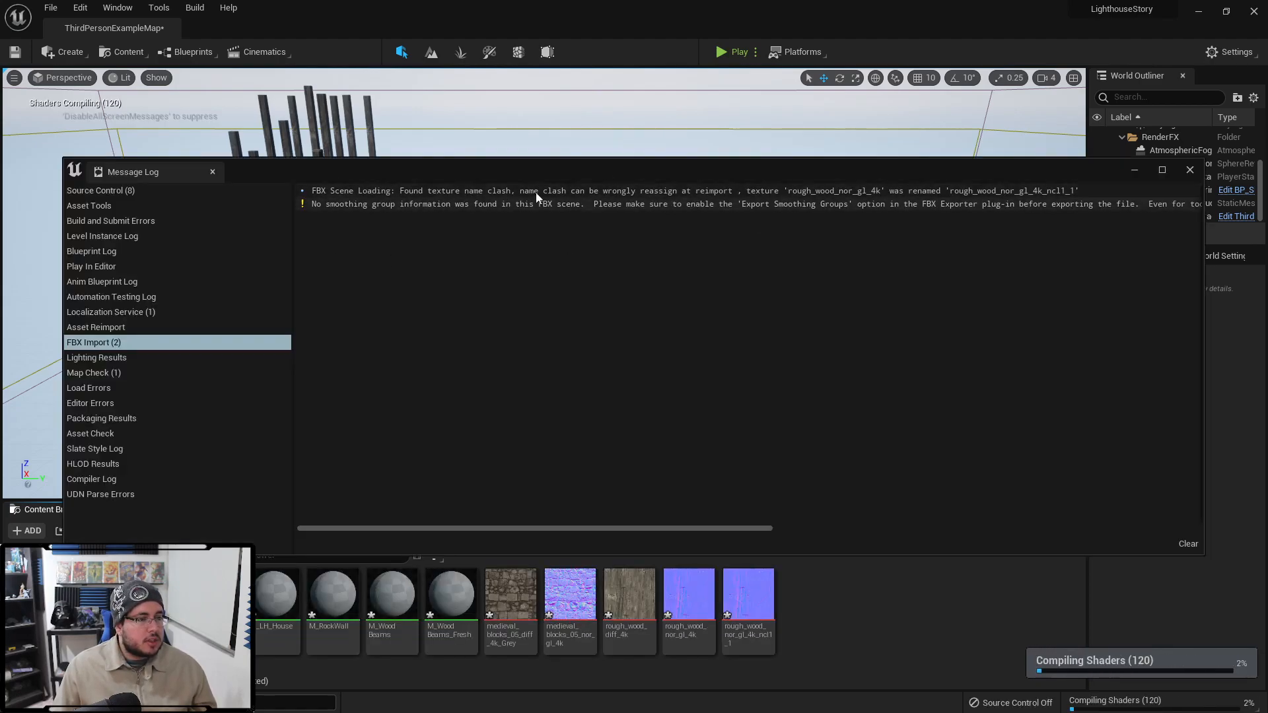
click(1189, 169)
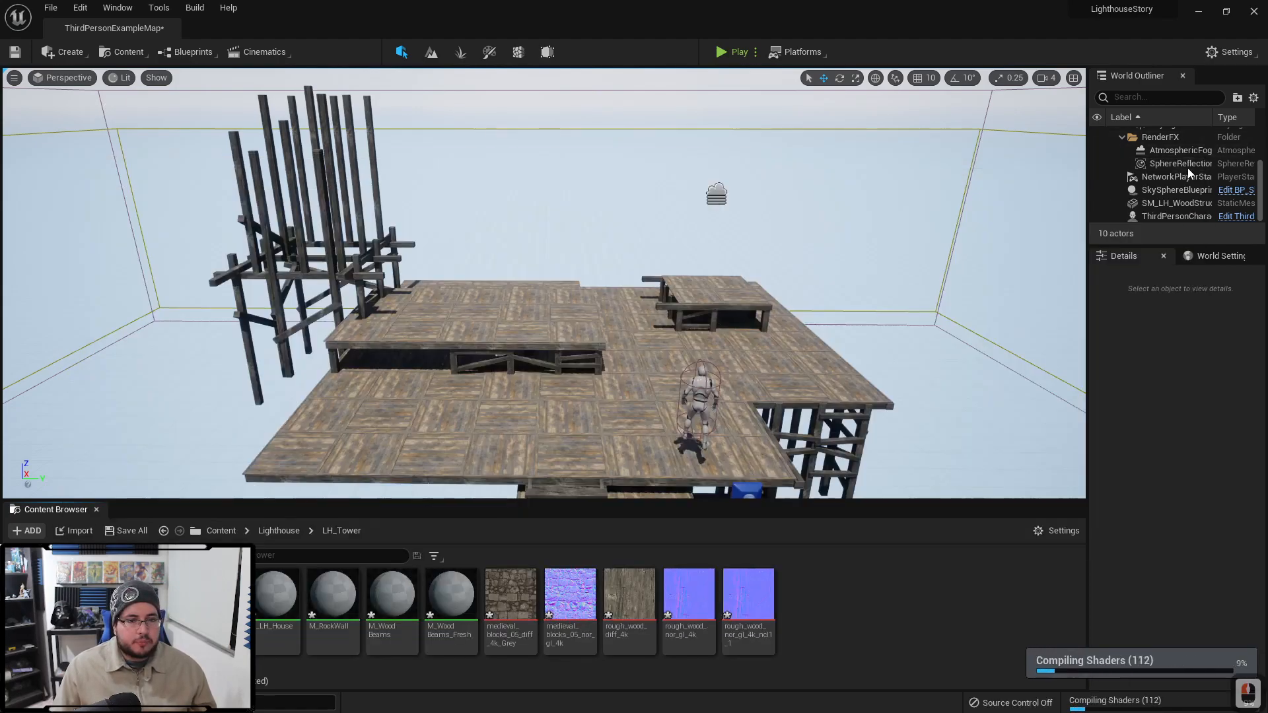
Step: Place the LH_Tower mesh in the level and set its location to 0, 0, 0
drag(218, 628, 525, 299)
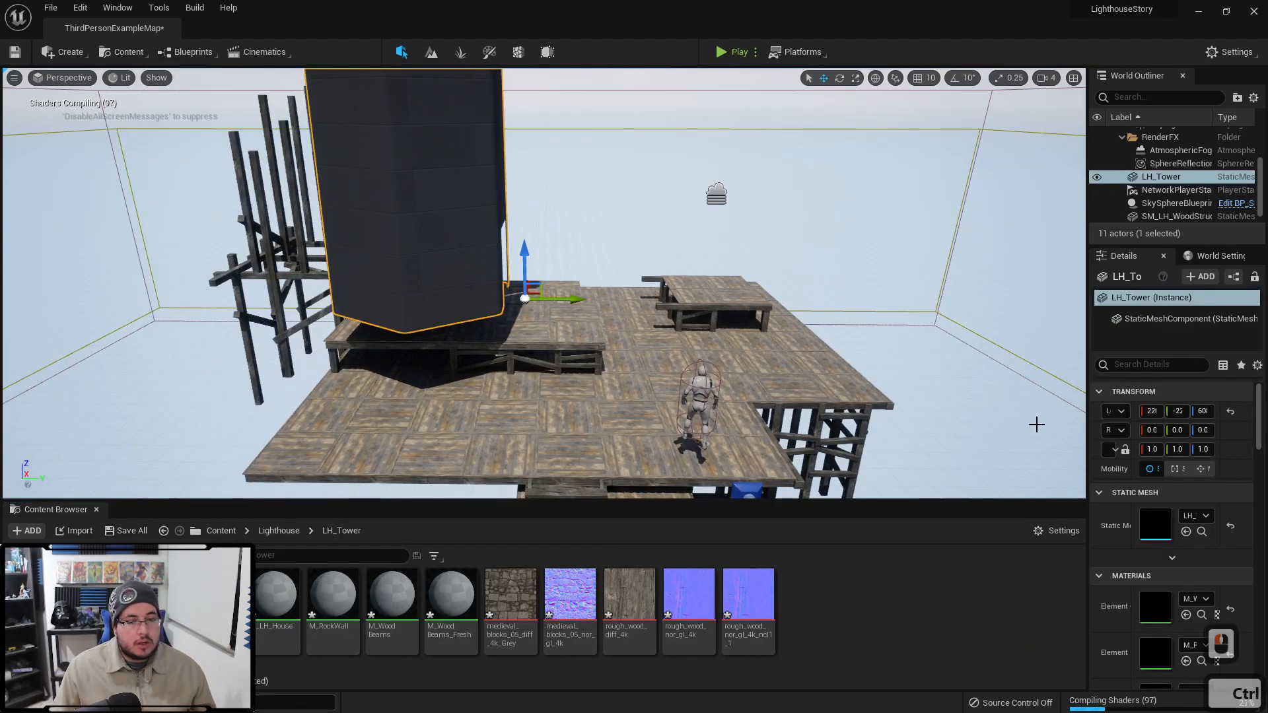
right_drag(525, 299, 498, 298)
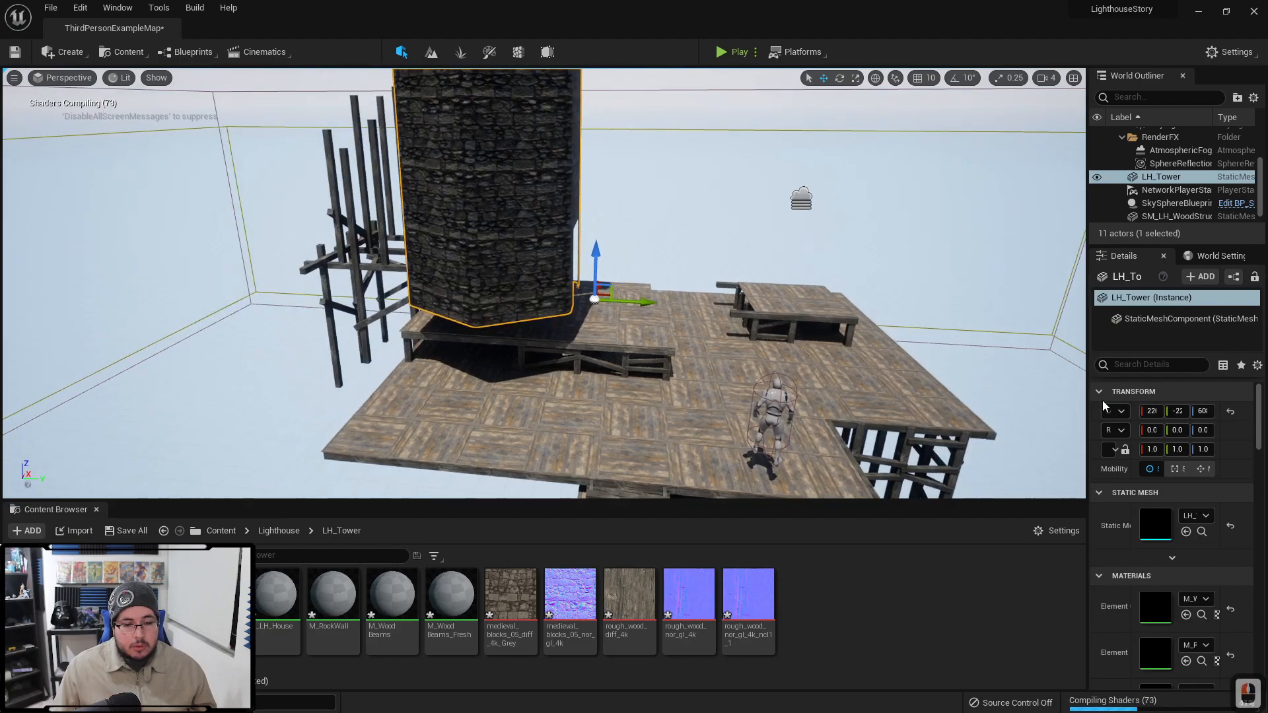
drag(1087, 398, 800, 398)
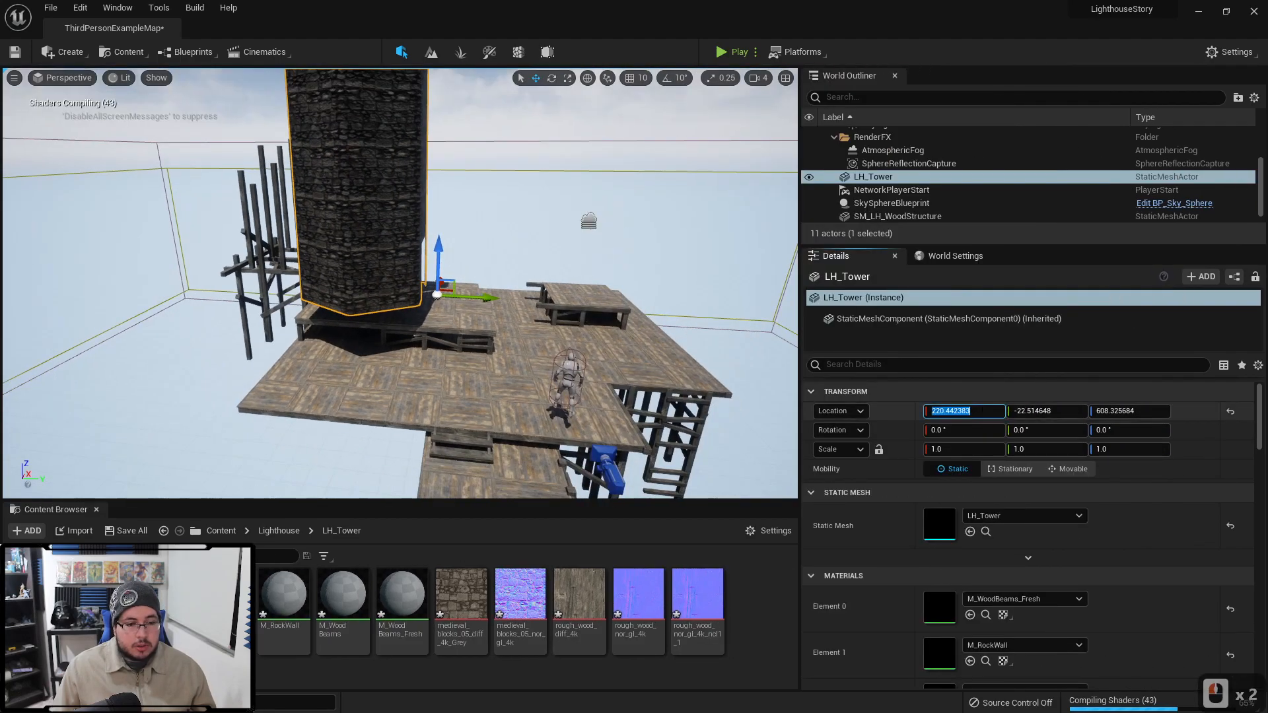
text(0)
key(Tab)
text(0)
key(Tab)
text(0)
key(Return)
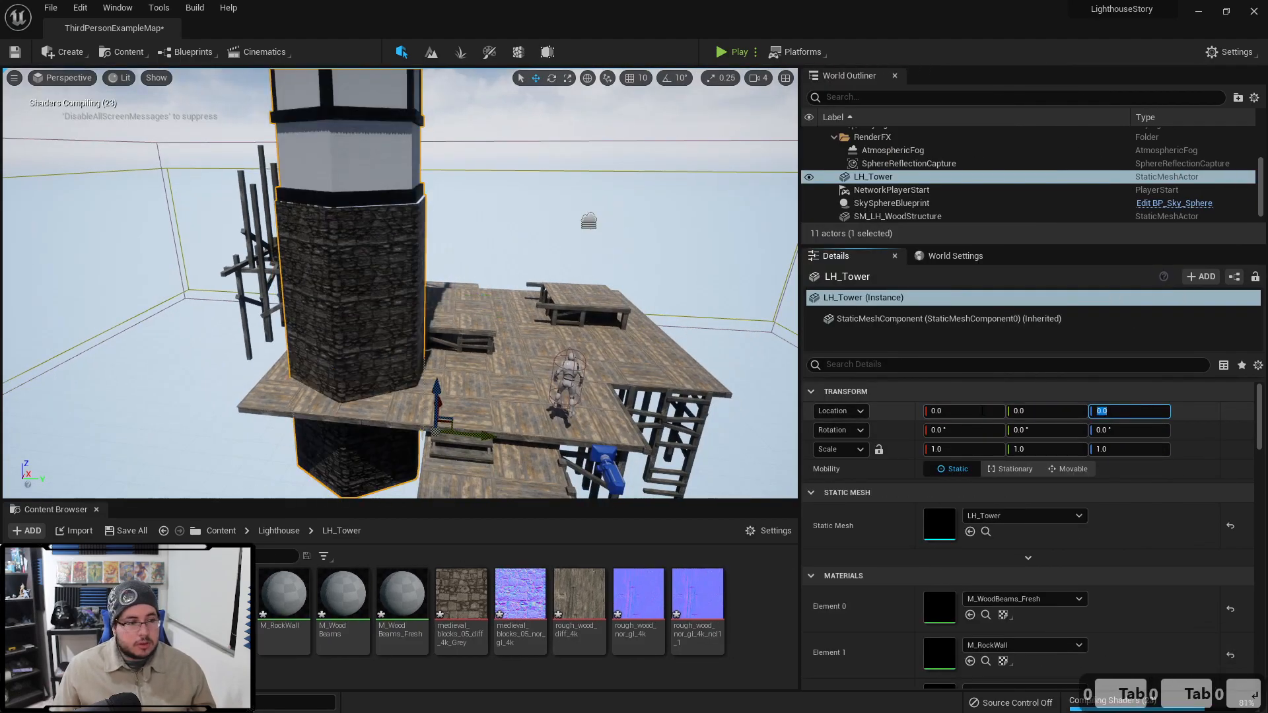
Step: Check the wood structure's location and set LH_Tower's Z location to 500 to match it
click(614, 359)
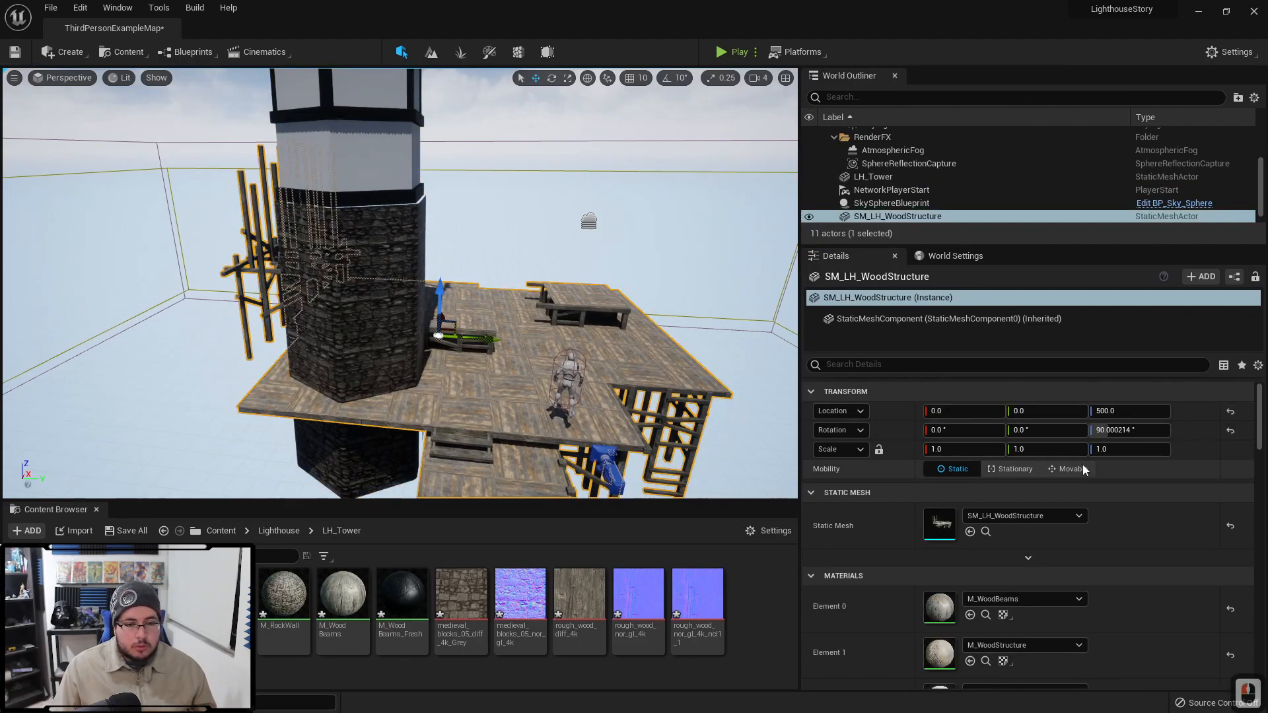
click(374, 256)
click(1115, 410)
text(500)
key(Return)
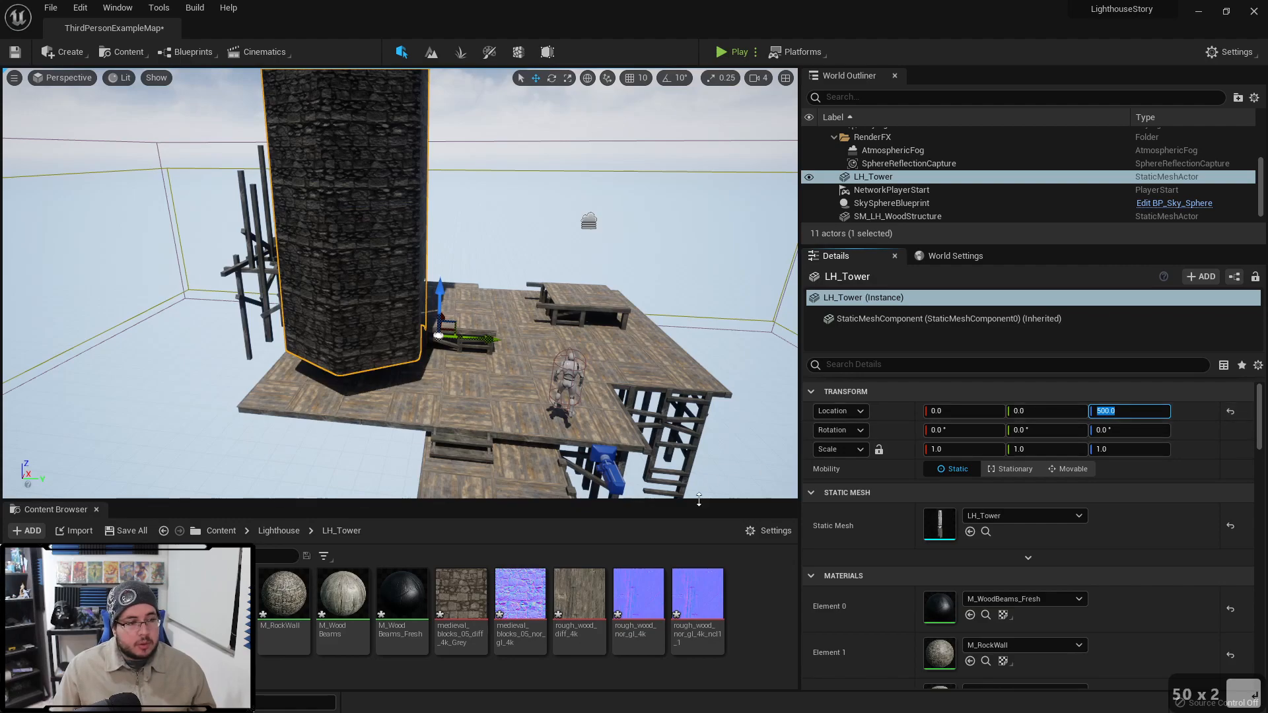
Step: Set the LH_Tower actor's Z rotation to 90 degrees
alt+drag(657, 377, 623, 467)
key(e)
drag(341, 380, 231, 301)
click(1123, 430)
text(90)
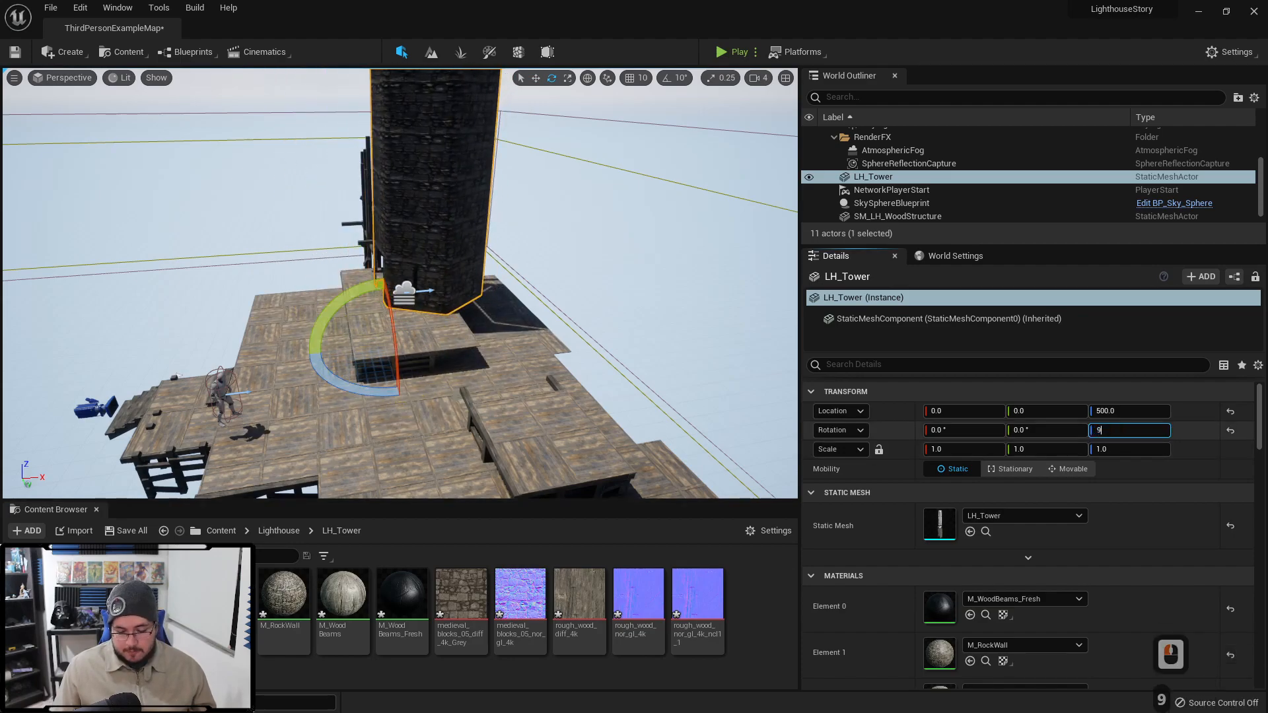
key(Return)
Step: Examine the rotated tower from around the platform and up along its untextured wall panels
click(595, 264)
scroll(594, 264, down, 3)
alt+drag(528, 277, 763, 181)
right_drag(537, 215, 423, 248)
key(w)
key(d)
key(s)
key(w)
key(w)
key(s)
key(s)
key(e)
key(s)
key(a)
key(q)
key(a)
key(s)
key(w)
right_drag(583, 385, 611, 382)
key(w)
key(a)
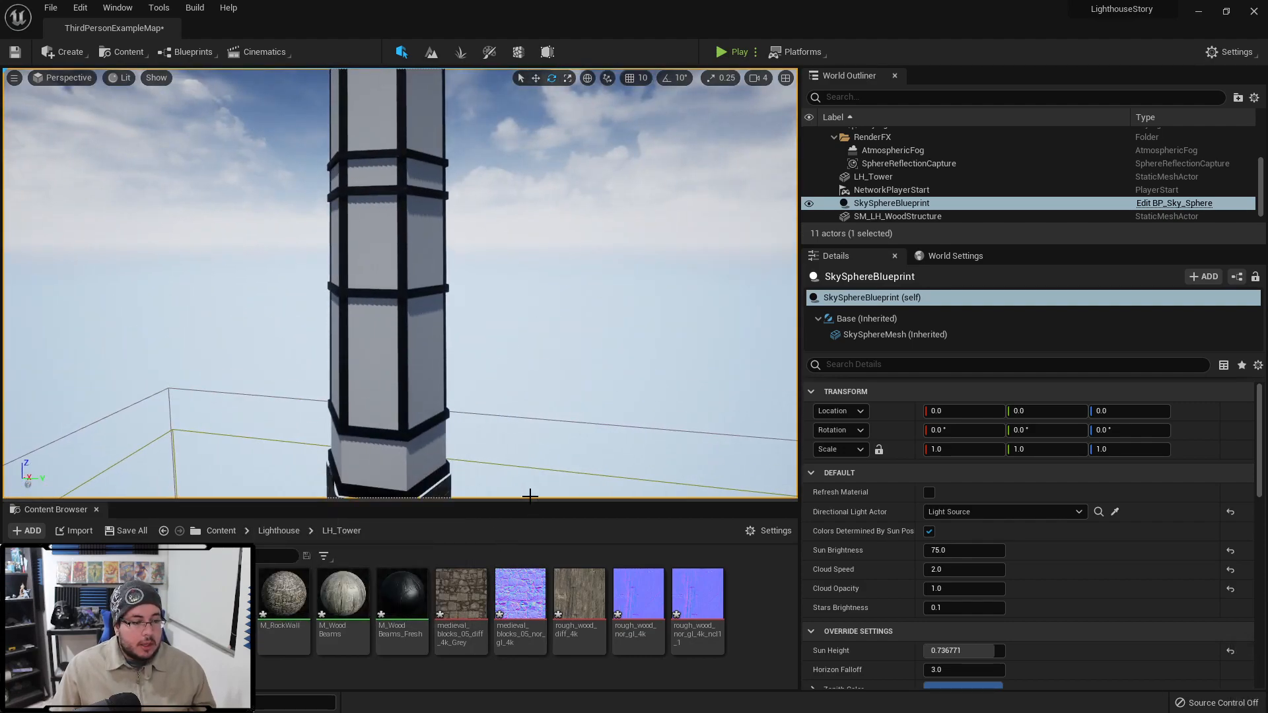
Step: Apply the M_LightHouseWalls material from the Wall_Setup folder to the tower's plain wall panels
drag(521, 500, 521, 462)
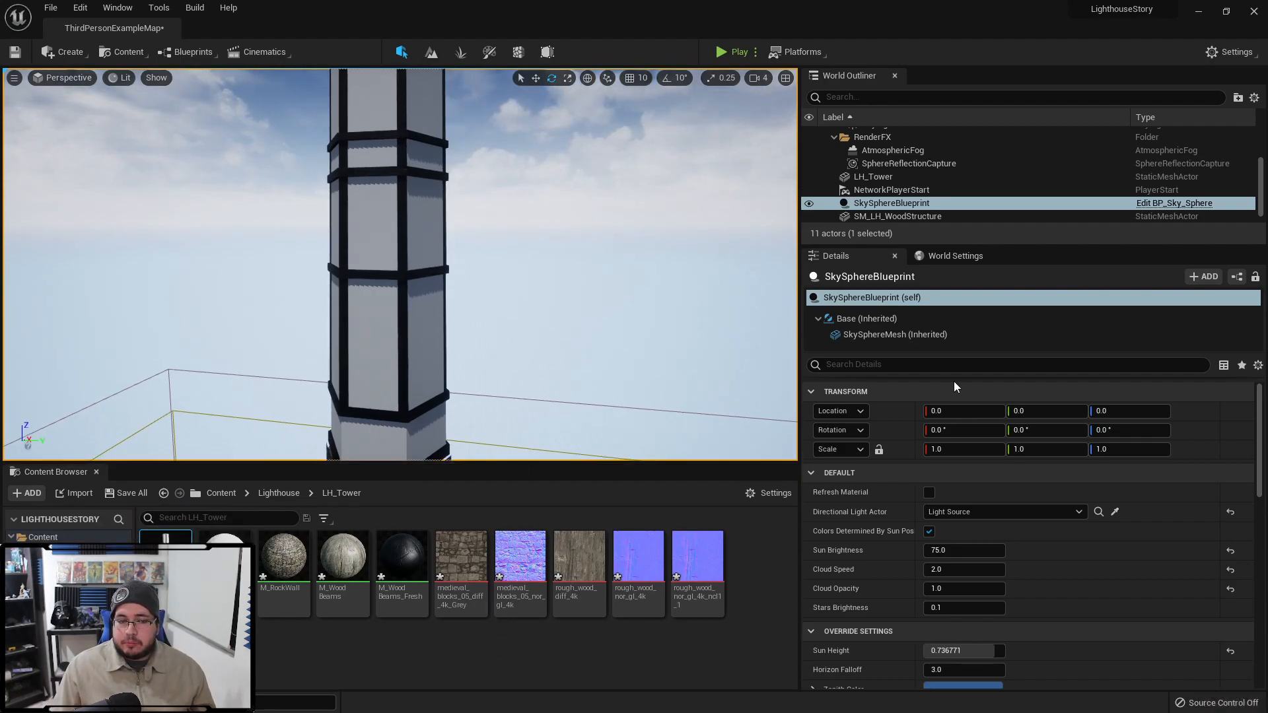
click(266, 494)
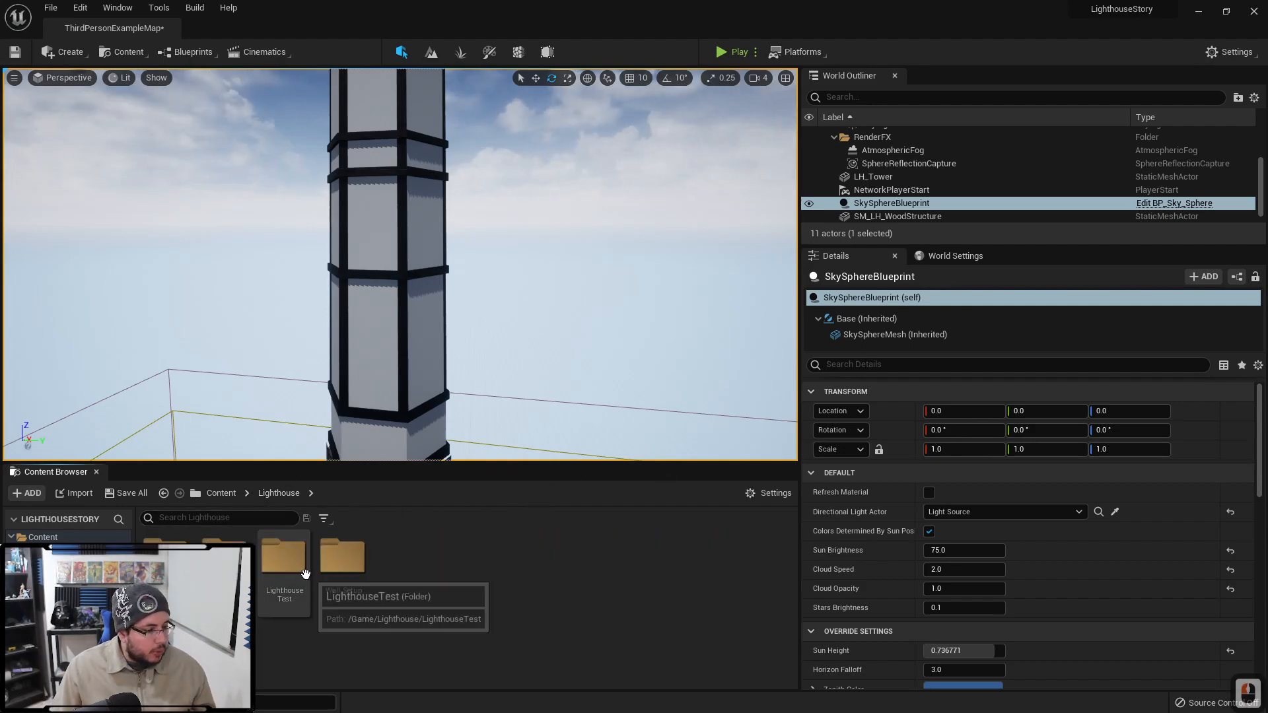
double_click(342, 580)
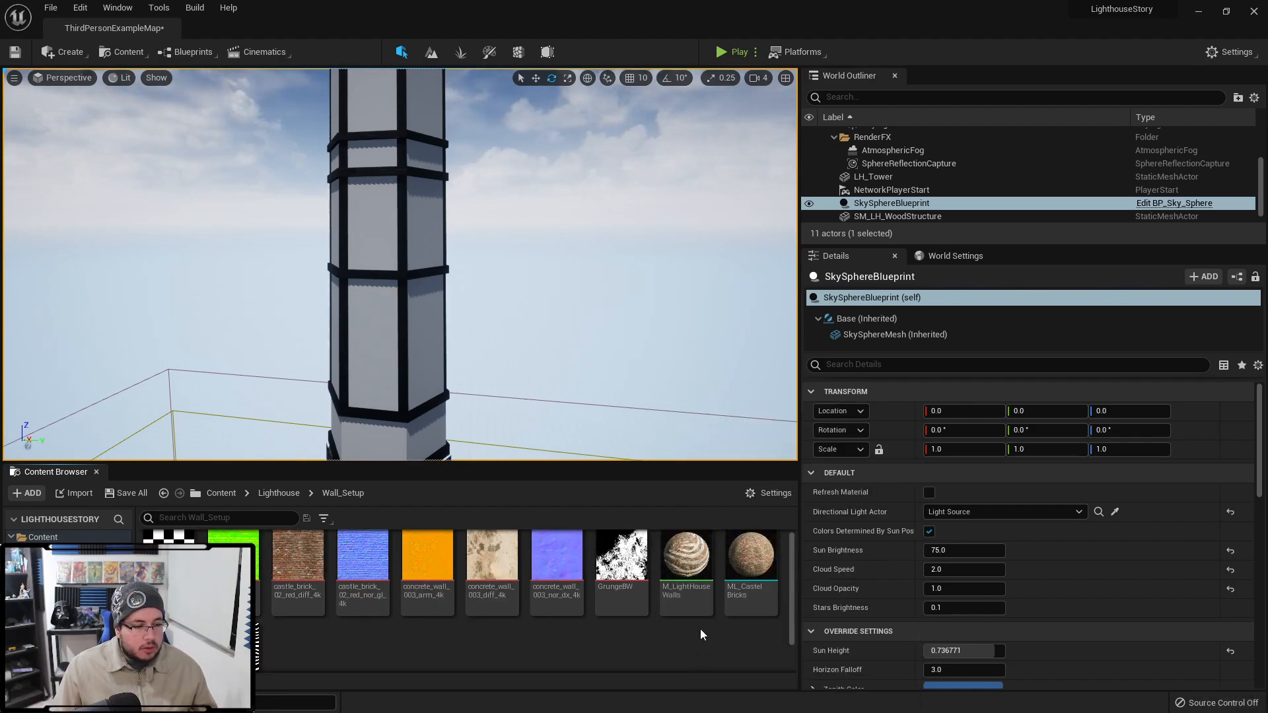
drag(687, 558, 367, 211)
Step: Examine how the brick and concrete pattern lies on the tower walls up close and from farther away
right_drag(367, 212, 340, 224)
key(s)
key(w)
key(w)
key(w)
key(w)
key(w)
key(w)
key(a)
key(s)
key(d)
key(s)
key(d)
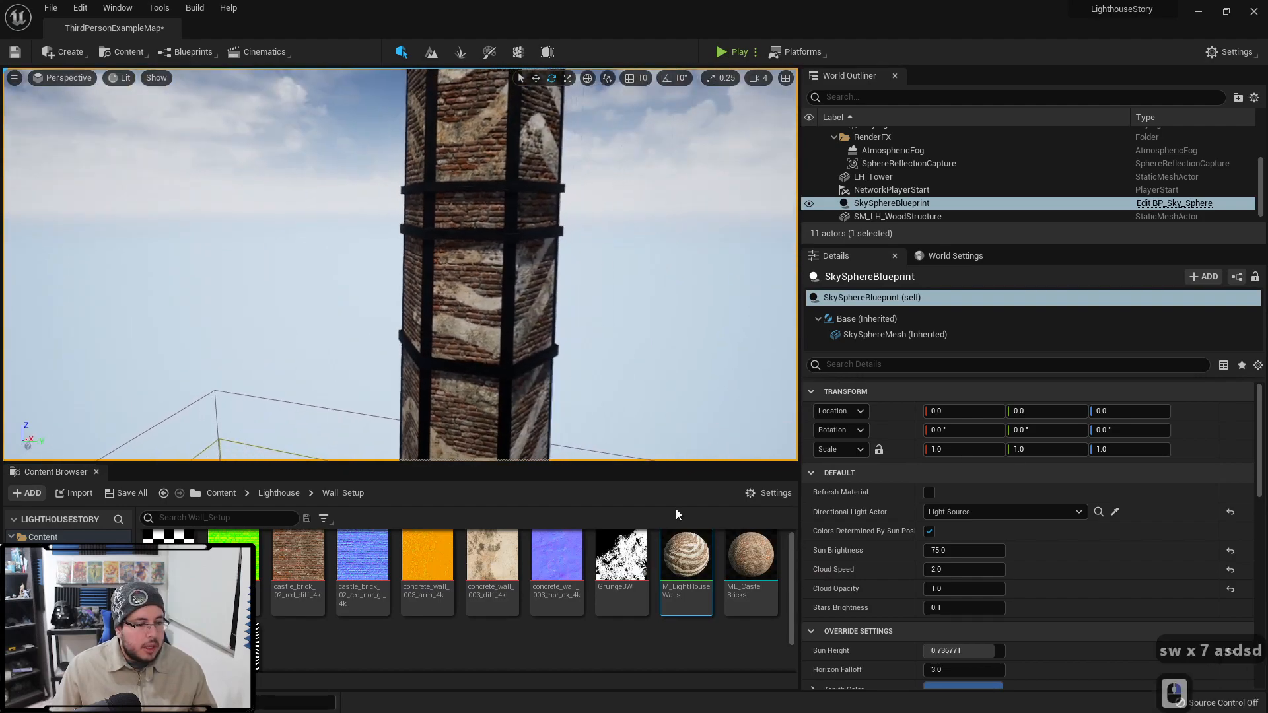
Step: Open the M_LightHouseWalls material and delete the two mask Texture Sample nodes and the Multiply node feeding the blend alpha
double_click(681, 559)
right_drag(801, 369, 835, 294)
scroll(835, 294, down, 2)
right_drag(586, 407, 533, 462)
scroll(667, 451, up, 2)
right_drag(582, 342, 551, 389)
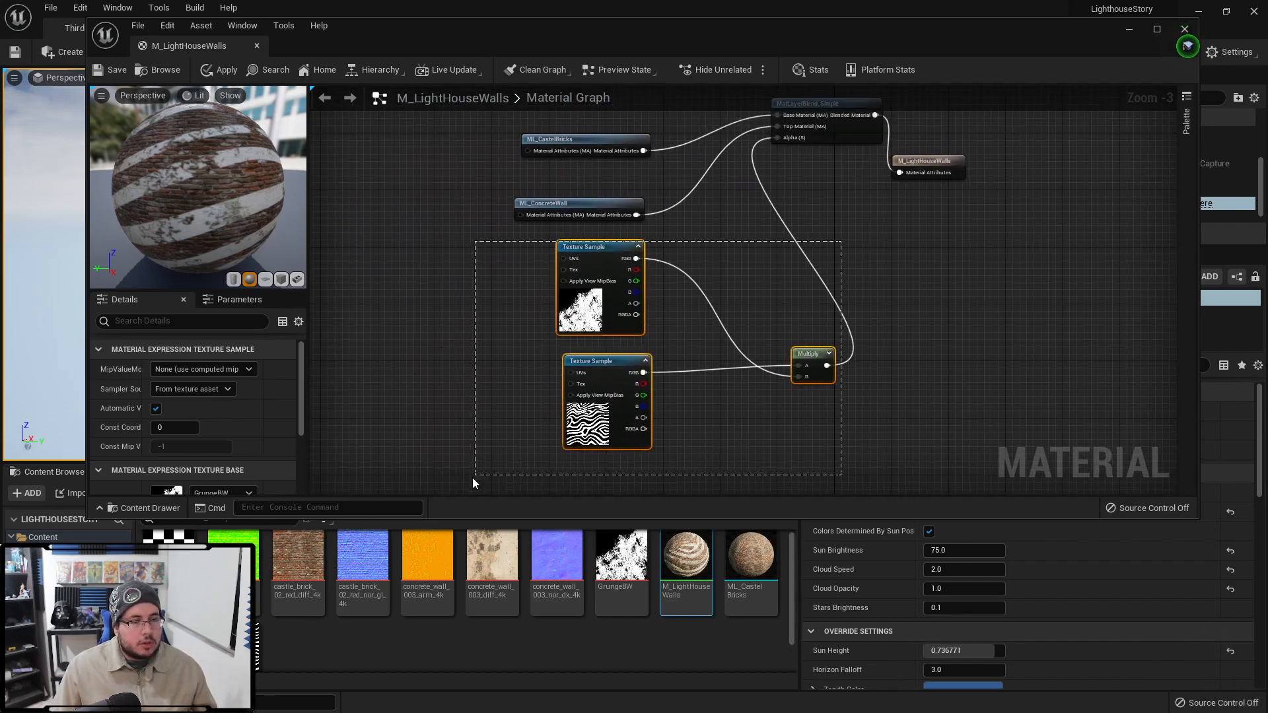
key(Delete)
right_drag(541, 428, 456, 484)
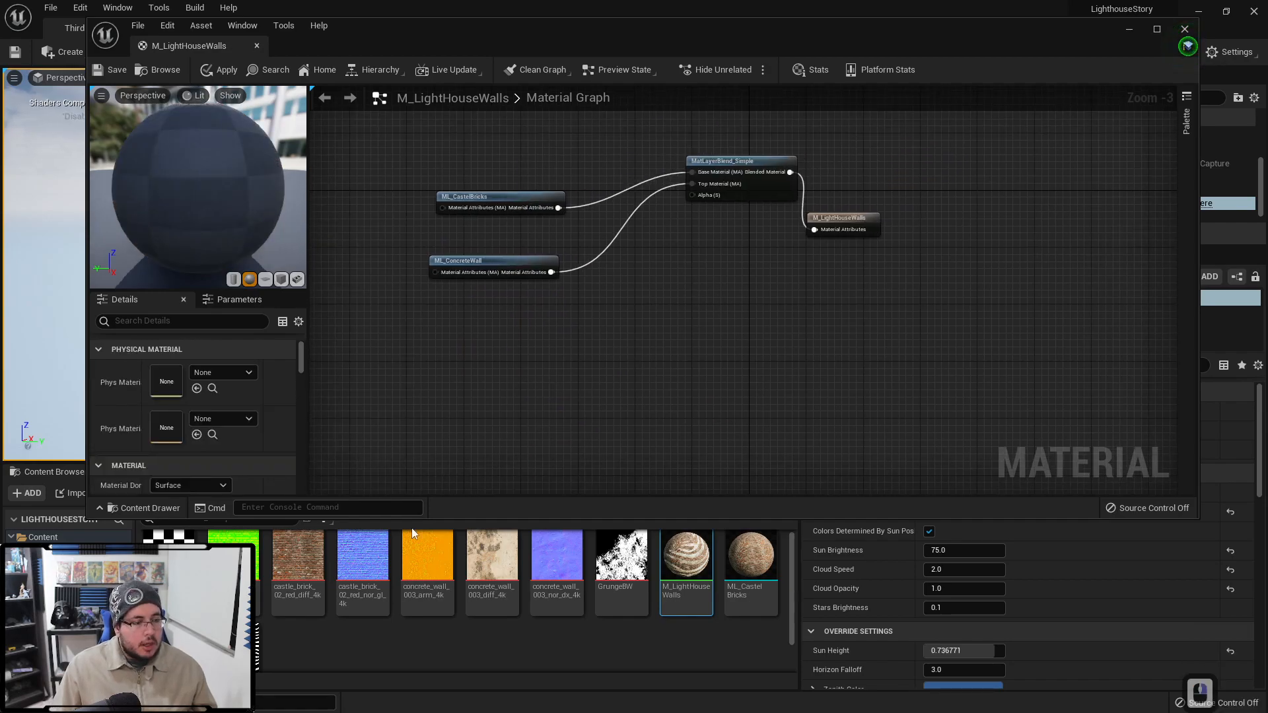
Step: Shorten the material editor window and import the BricksMask texture into the LH_Tower content folder
click(336, 669)
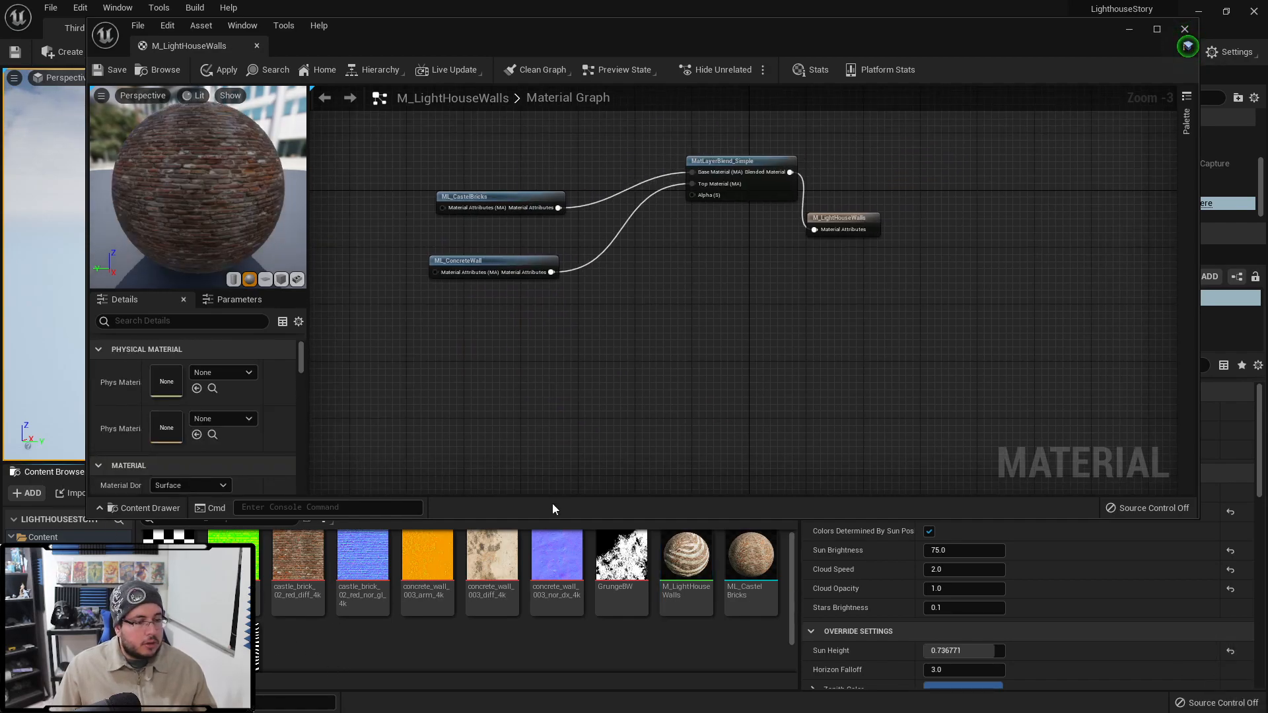
drag(534, 521, 532, 429)
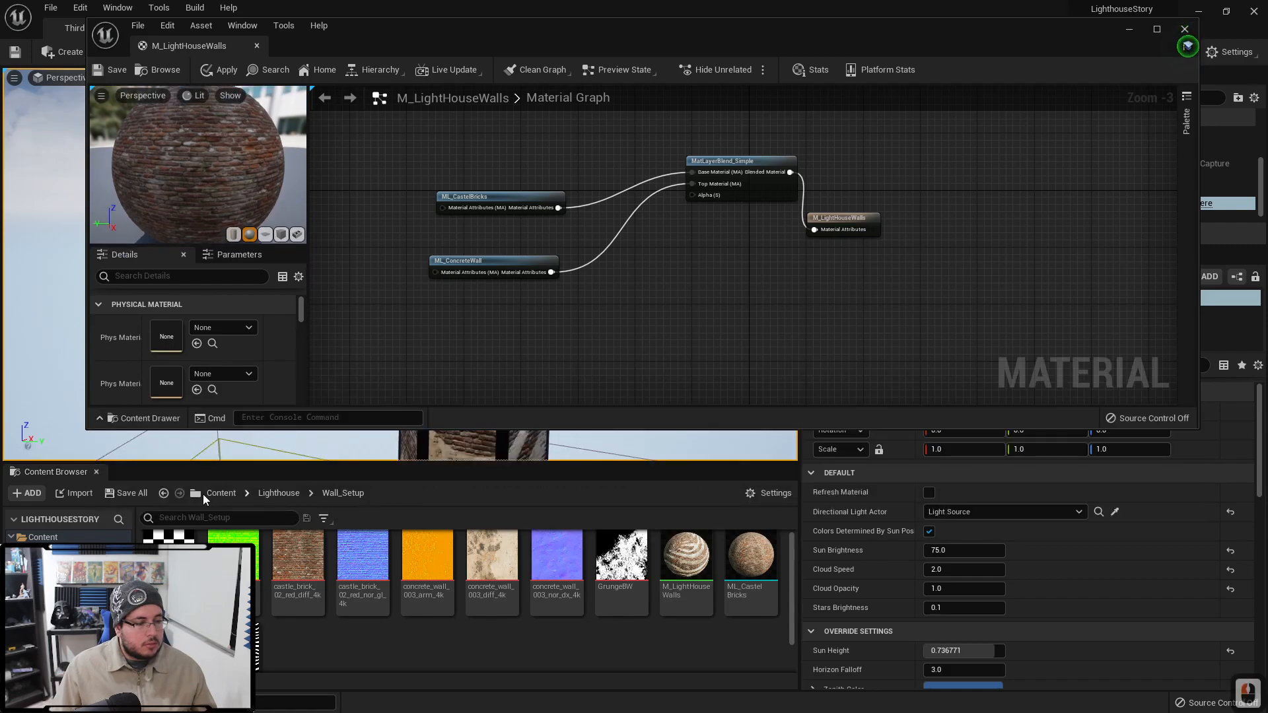
click(286, 495)
double_click(352, 568)
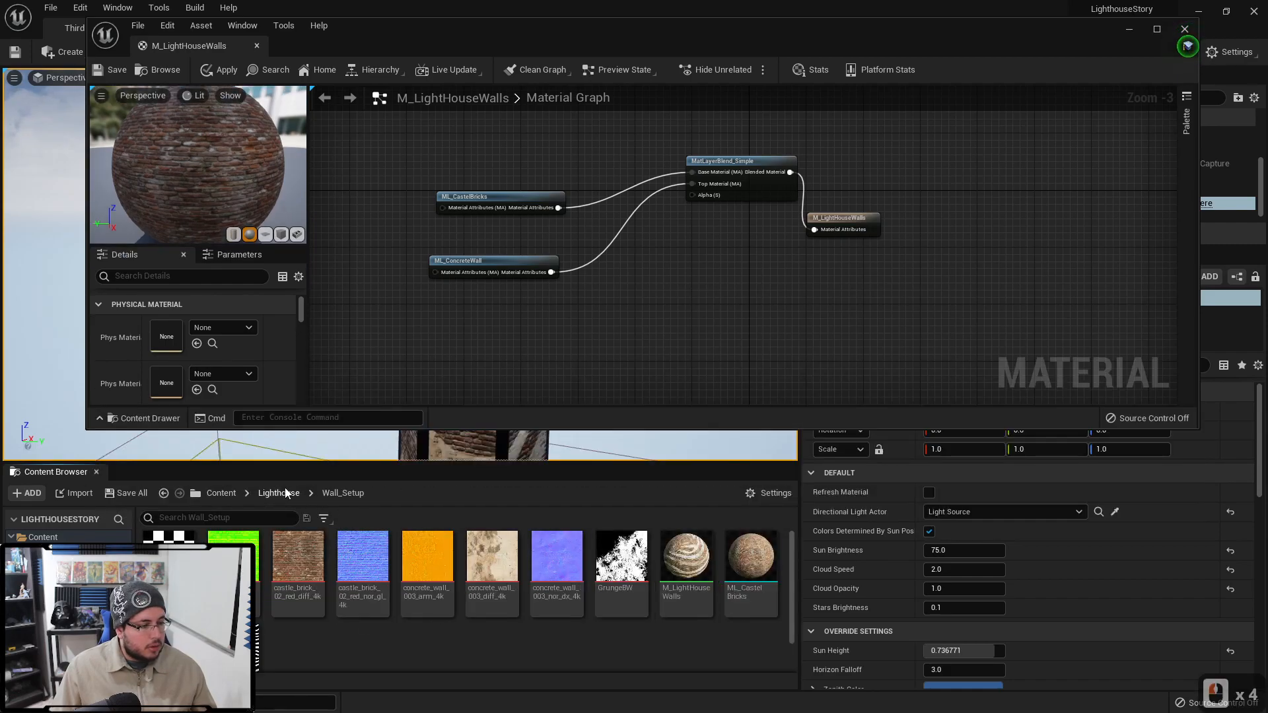
click(288, 494)
double_click(340, 559)
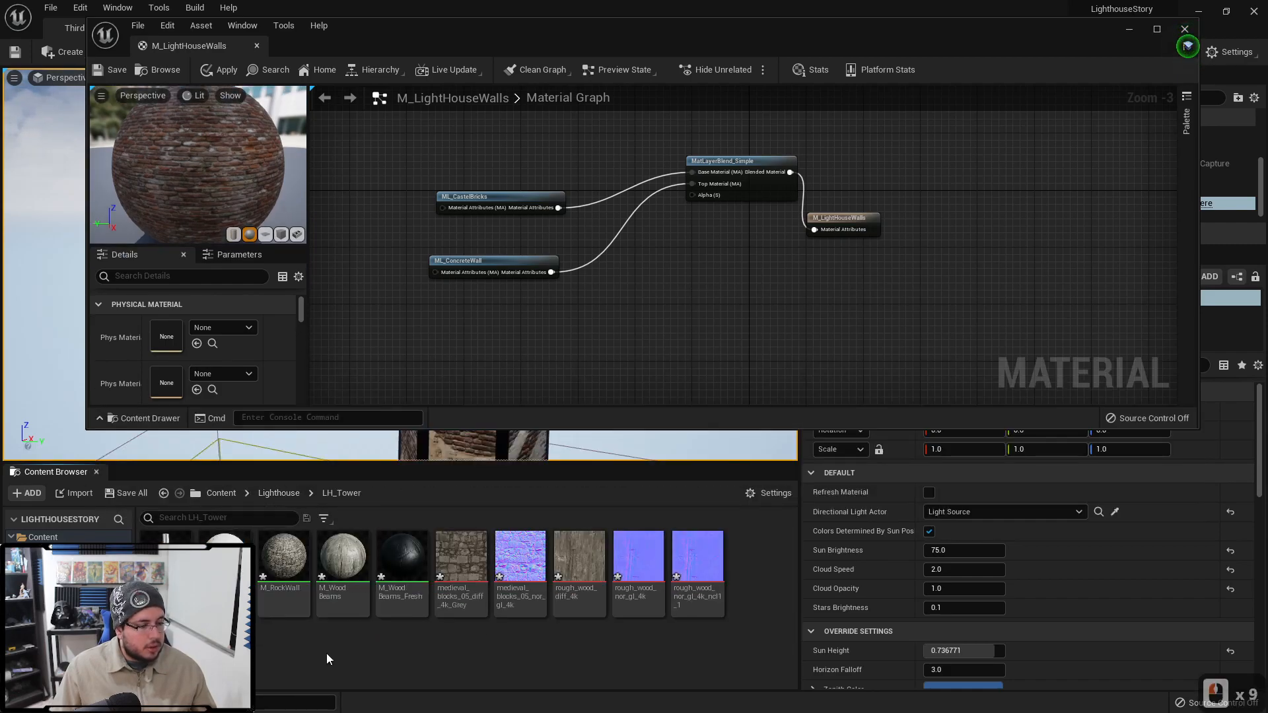
right_click(326, 652)
click(392, 295)
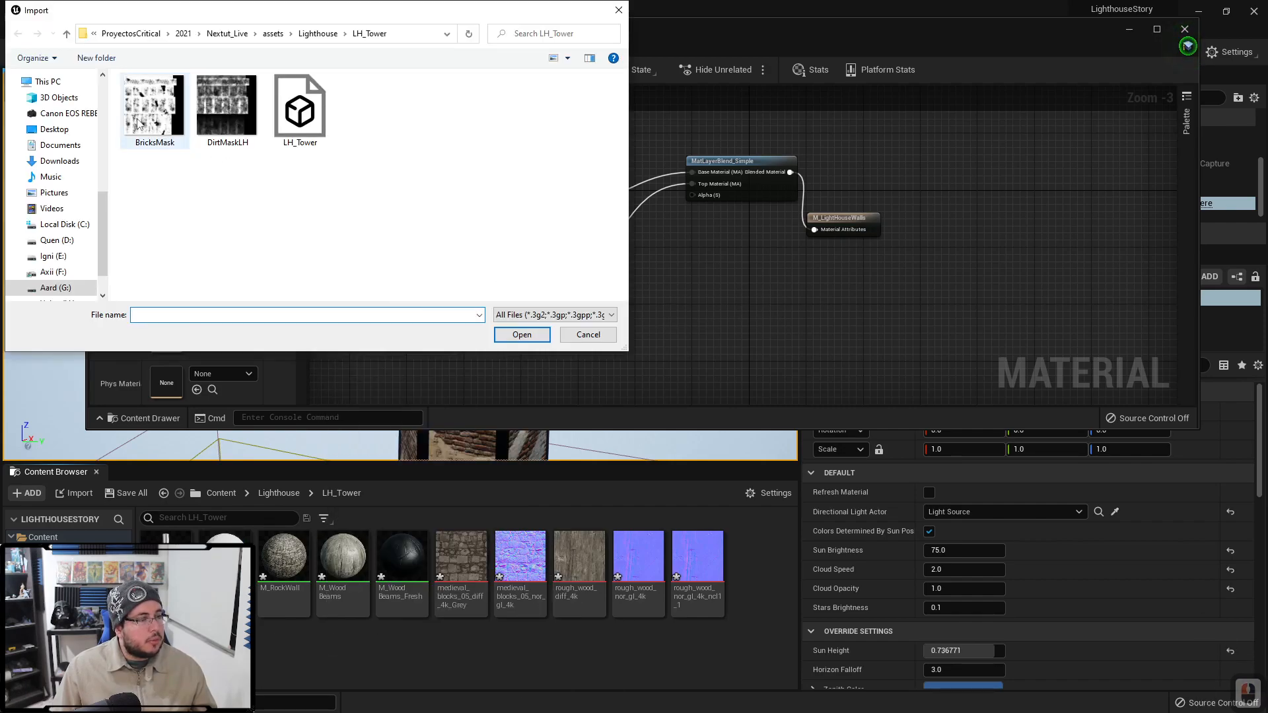
click(522, 334)
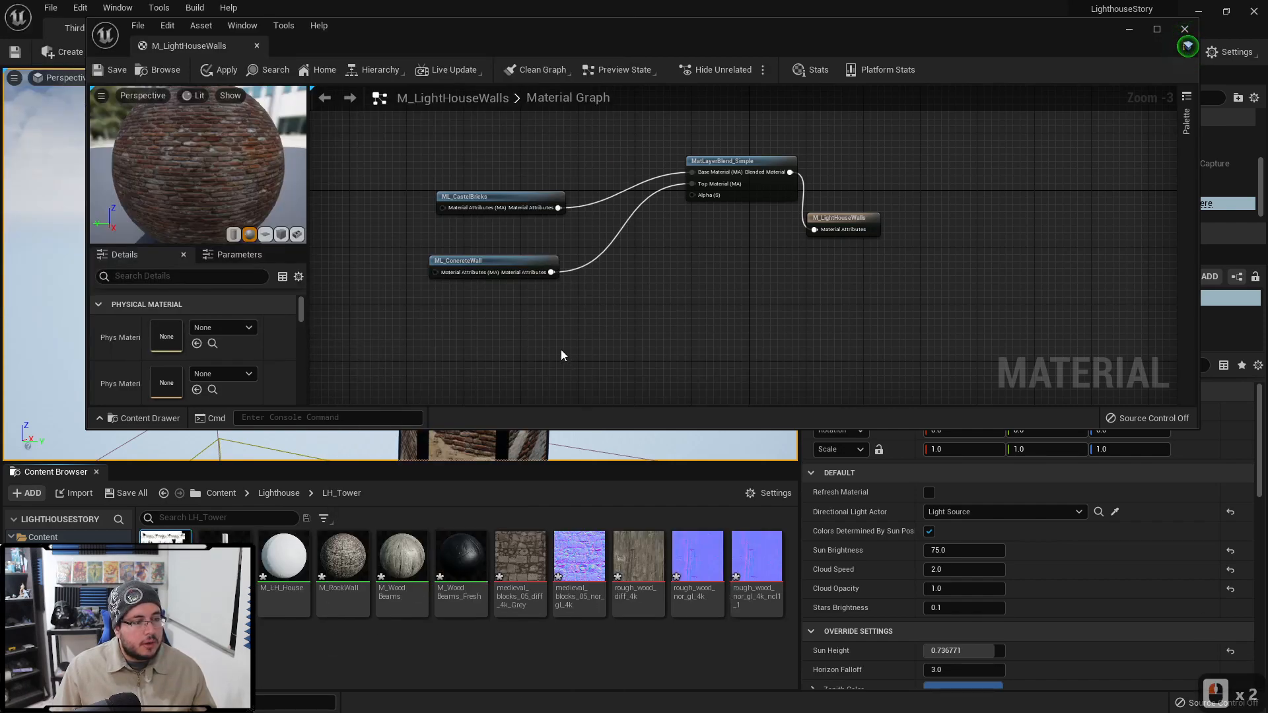
Step: Add BricksMask as a Texture Sample in the M_LightHouseWalls graph, placed below the layer nodes
drag(163, 555, 651, 308)
right_drag(705, 310, 654, 312)
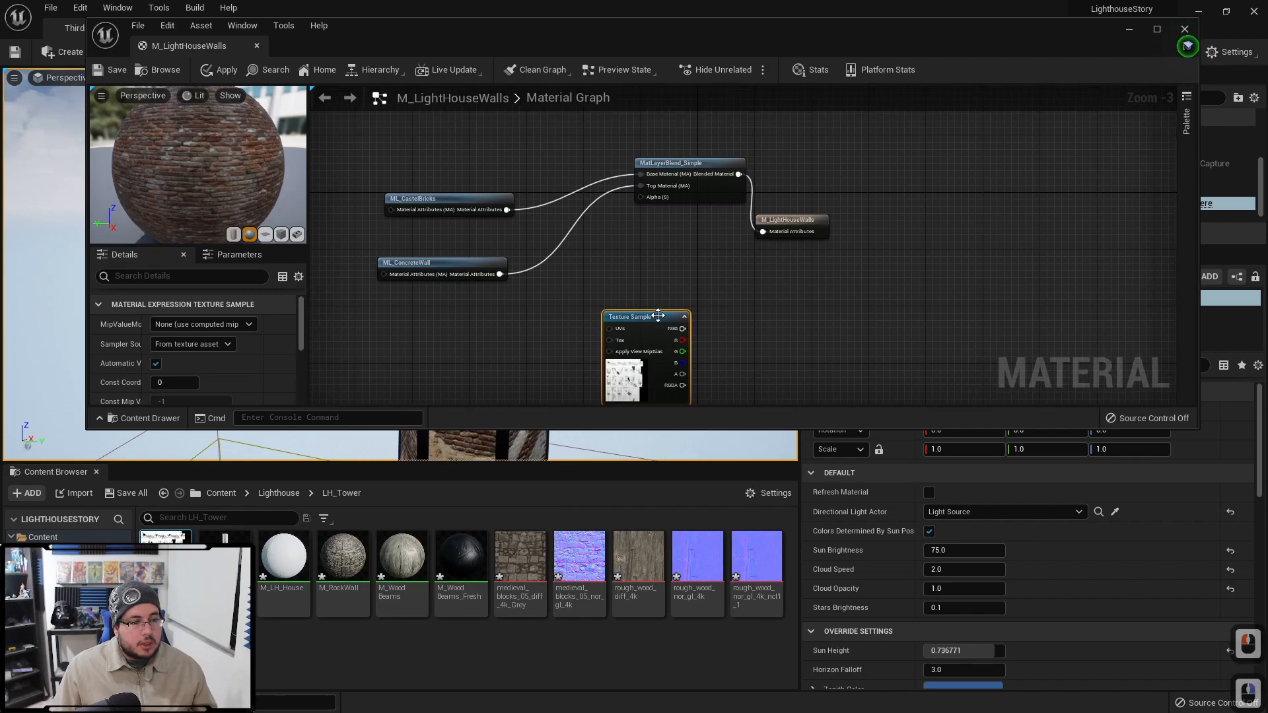
drag(654, 311, 622, 308)
right_drag(622, 309, 605, 325)
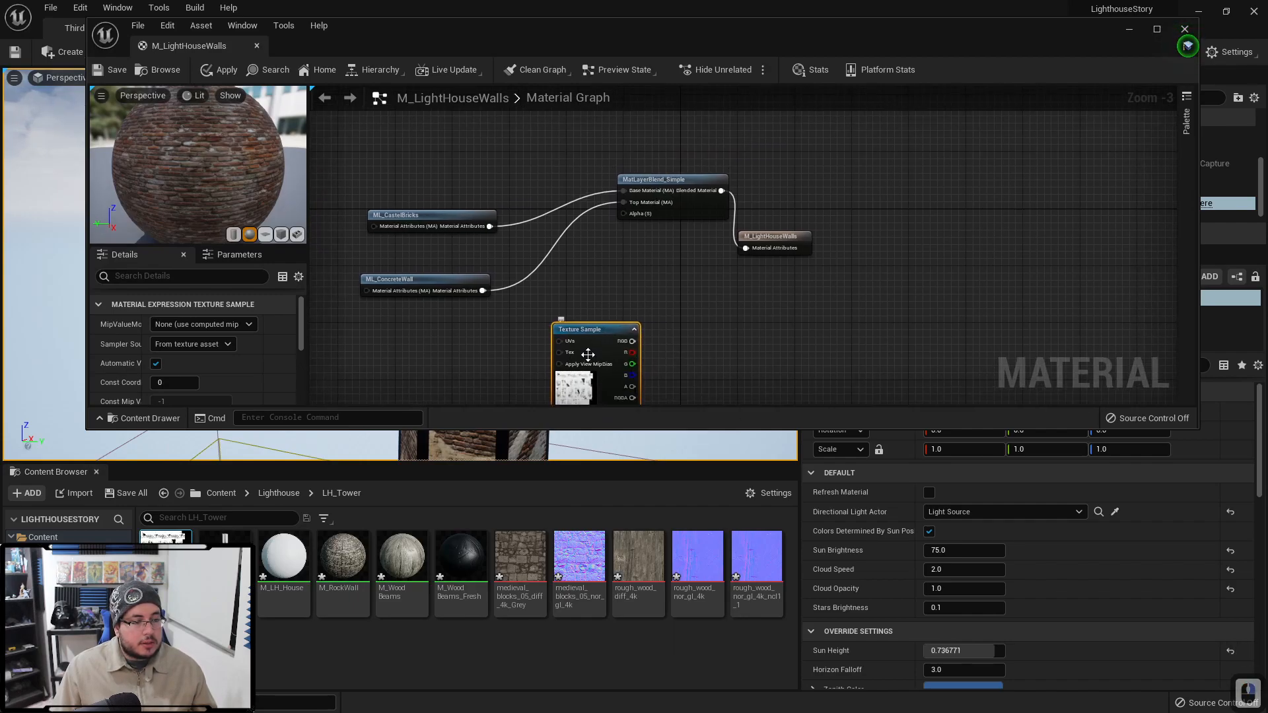
Step: Review the BricksMask texture's level of detail, compression, sRGB and tiling settings, and close its editor
double_click(573, 386)
scroll(1012, 297, down, 5)
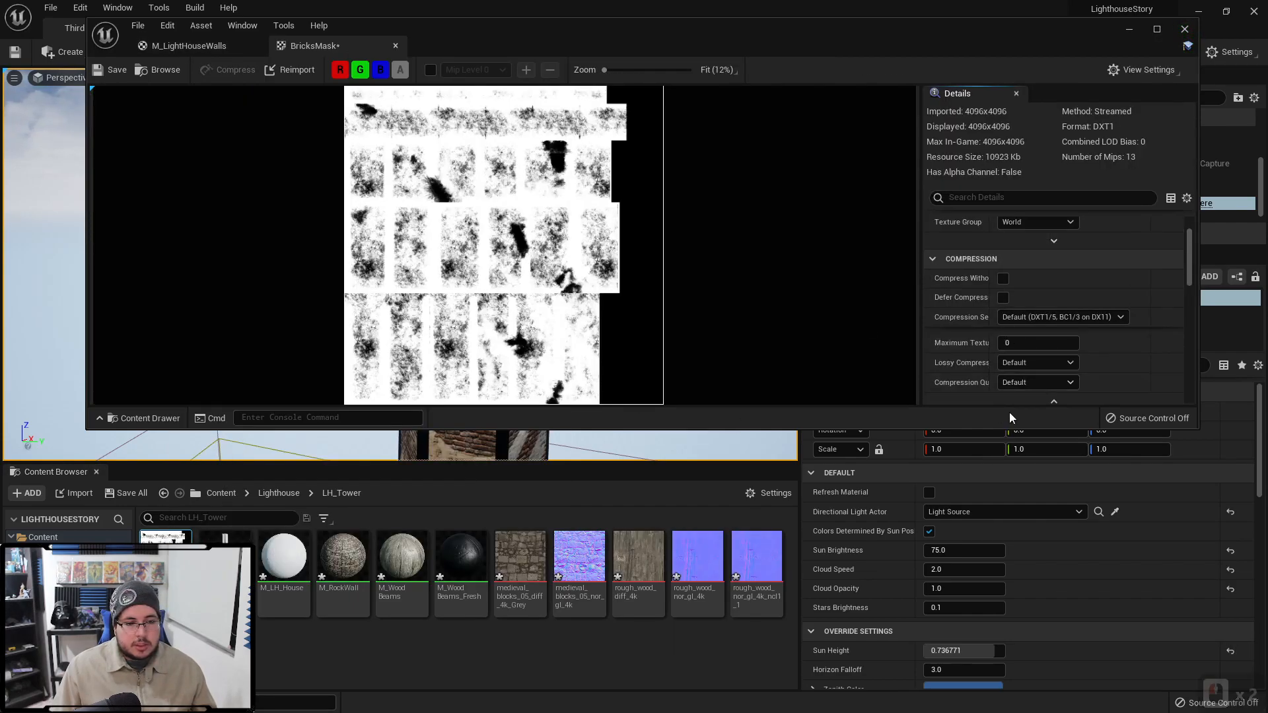
scroll(1028, 355, down, 4)
scroll(1028, 355, up, 5)
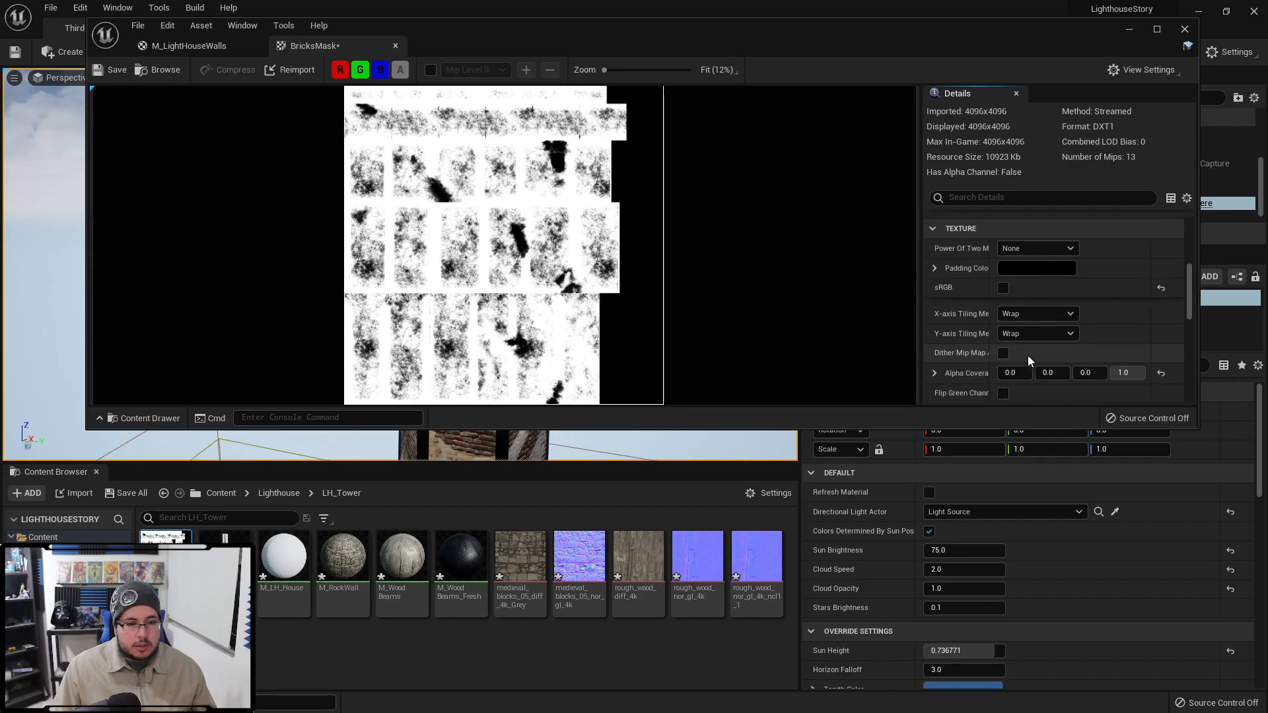
scroll(1027, 355, up, 2)
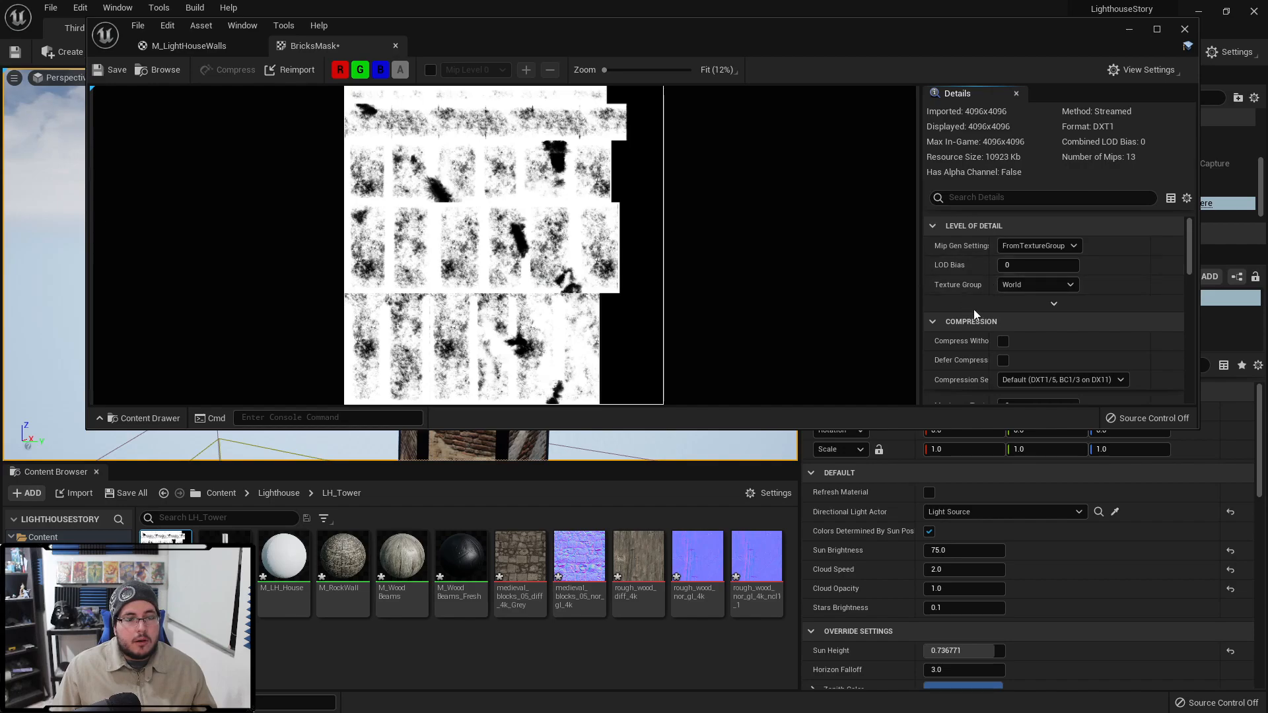
scroll(969, 281, down, 4)
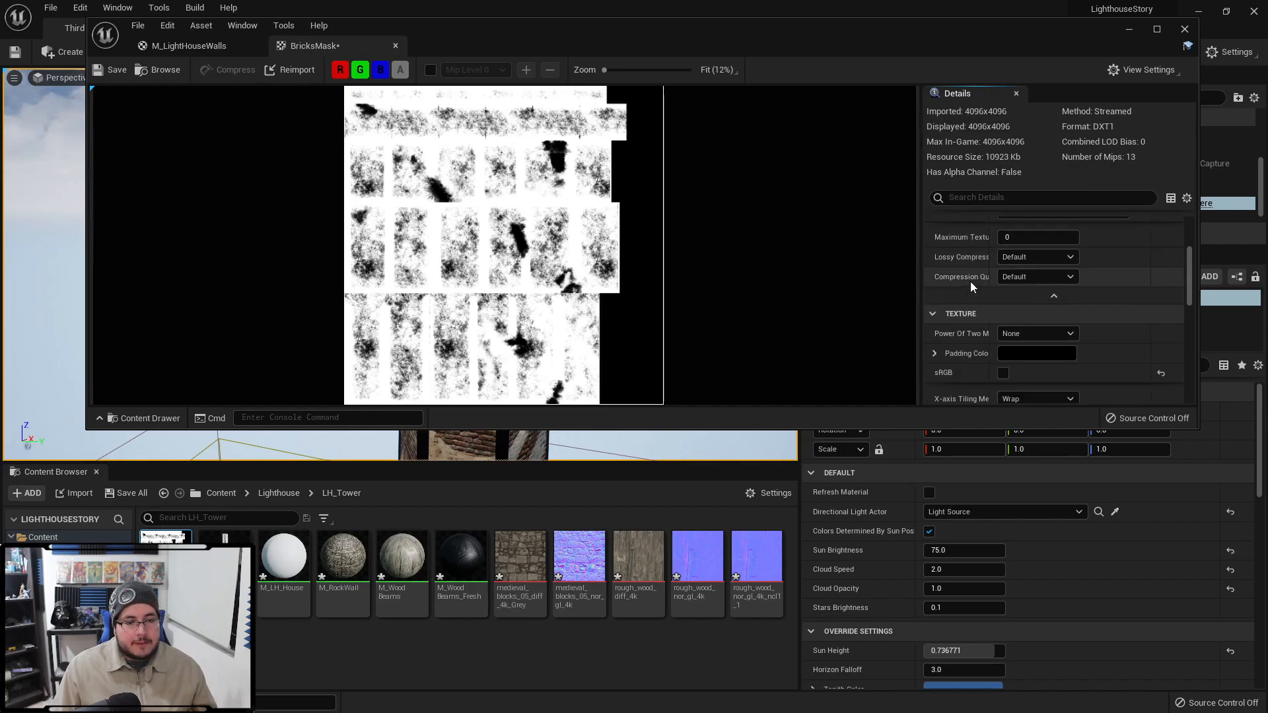
scroll(970, 282, down, 3)
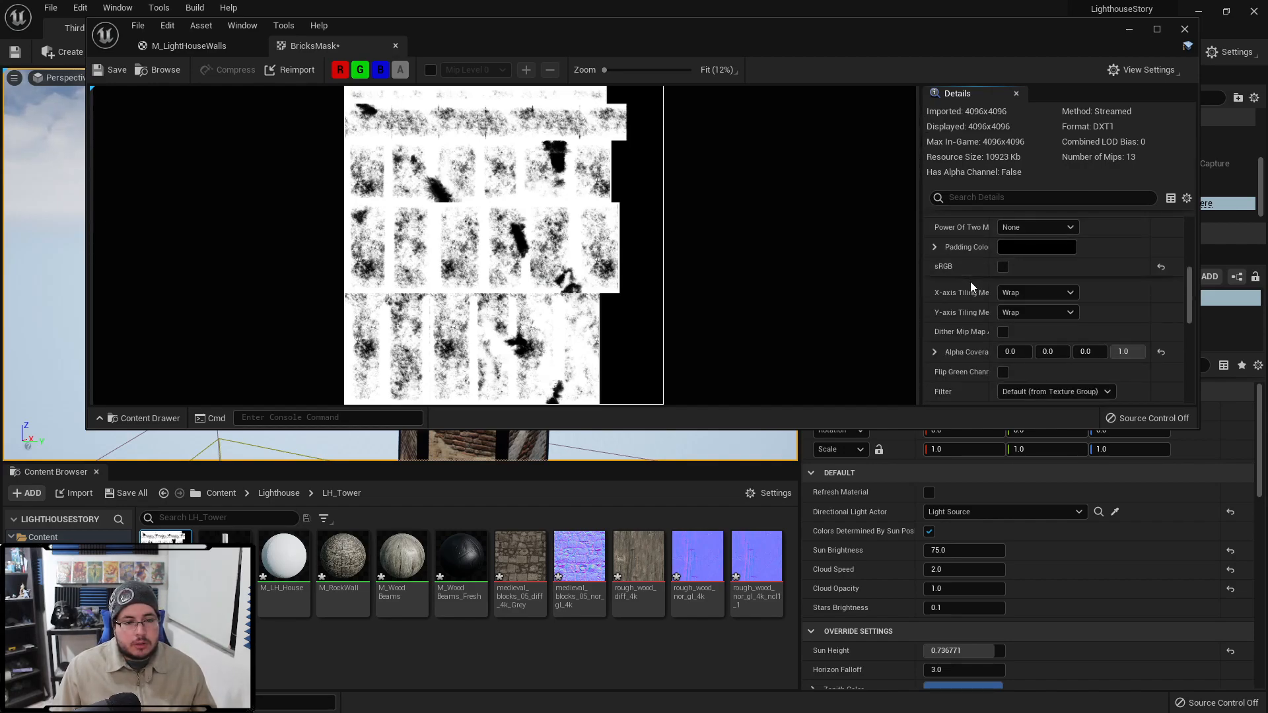
click(397, 46)
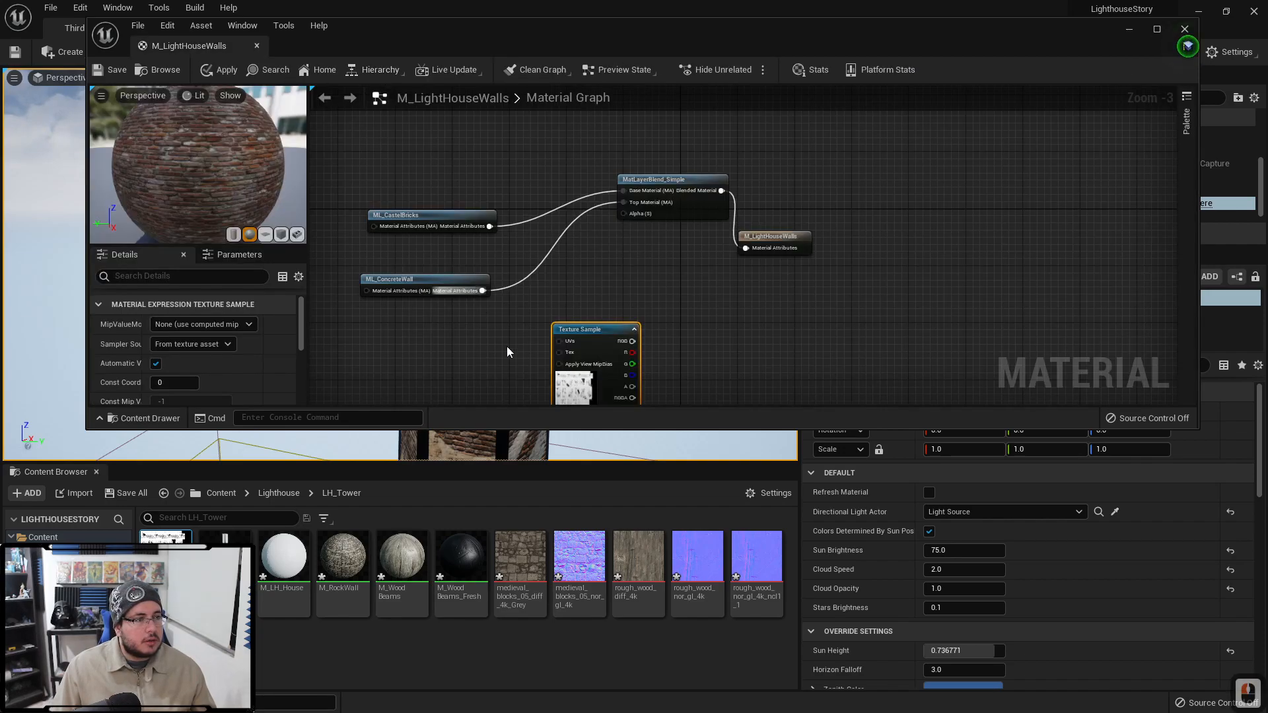
Step: Connect the BricksMask sample's red channel to the Alpha of MatLayerBlend_Simple and save M_LightHouseWalls
click(582, 312)
click(593, 291)
drag(599, 328, 626, 214)
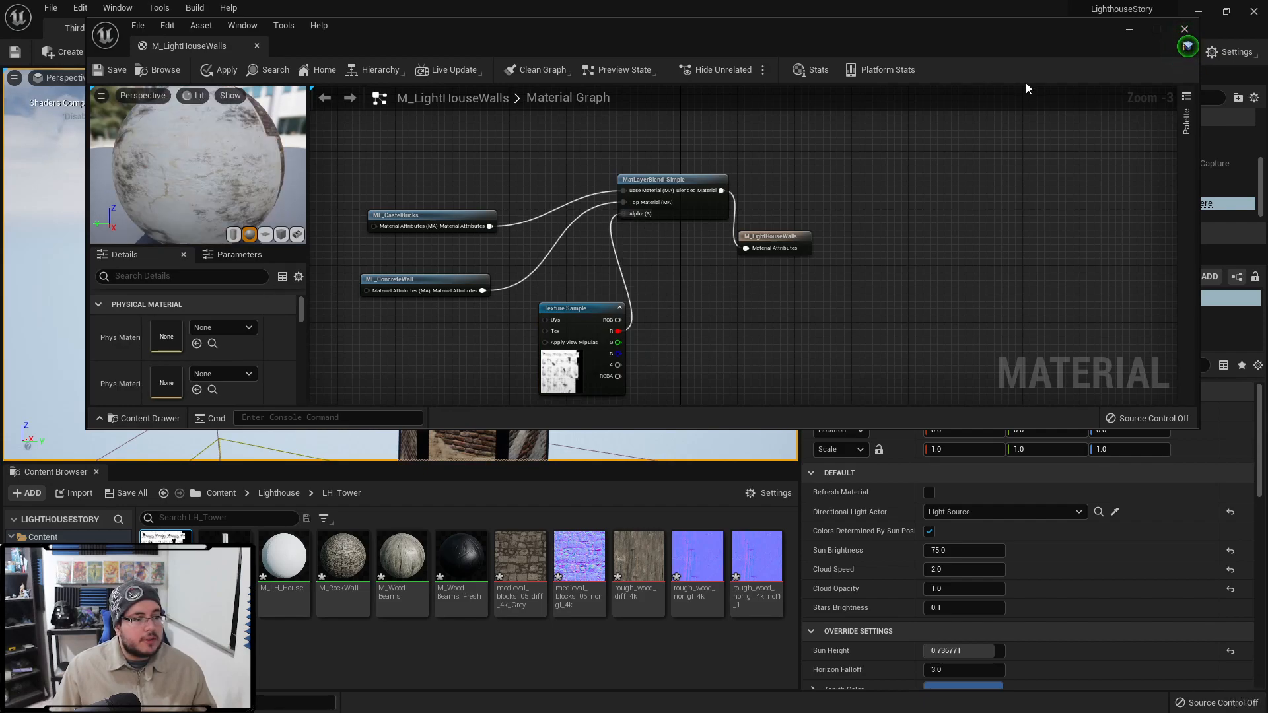
click(113, 69)
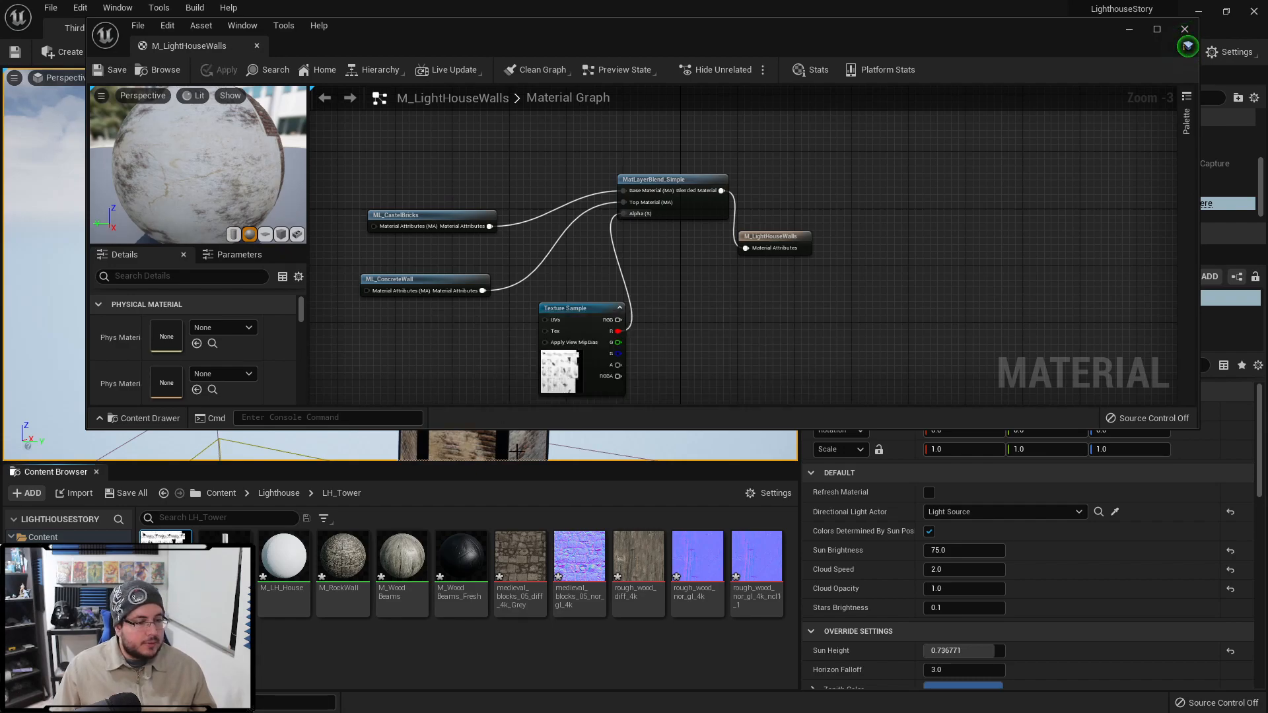
Step: Minimize the material editor and examine the masked brick and concrete blend on the tower walls, down to individual bricks
click(1134, 31)
key(s)
mouse_move(621, 283)
right_down()
mouse_move(585, 317)
mouse_move(632, 278)
right_up()
key(w)
key(a)
key(s)
key(s)
key(d)
key(d)
key(s)
key(d)
key(w)
key(a)
key(s)
key(q)
key(w)
key(d)
key(w)
key(w)
key(e)
key(s)
key(w)
key(a)
key(w)
key(w)
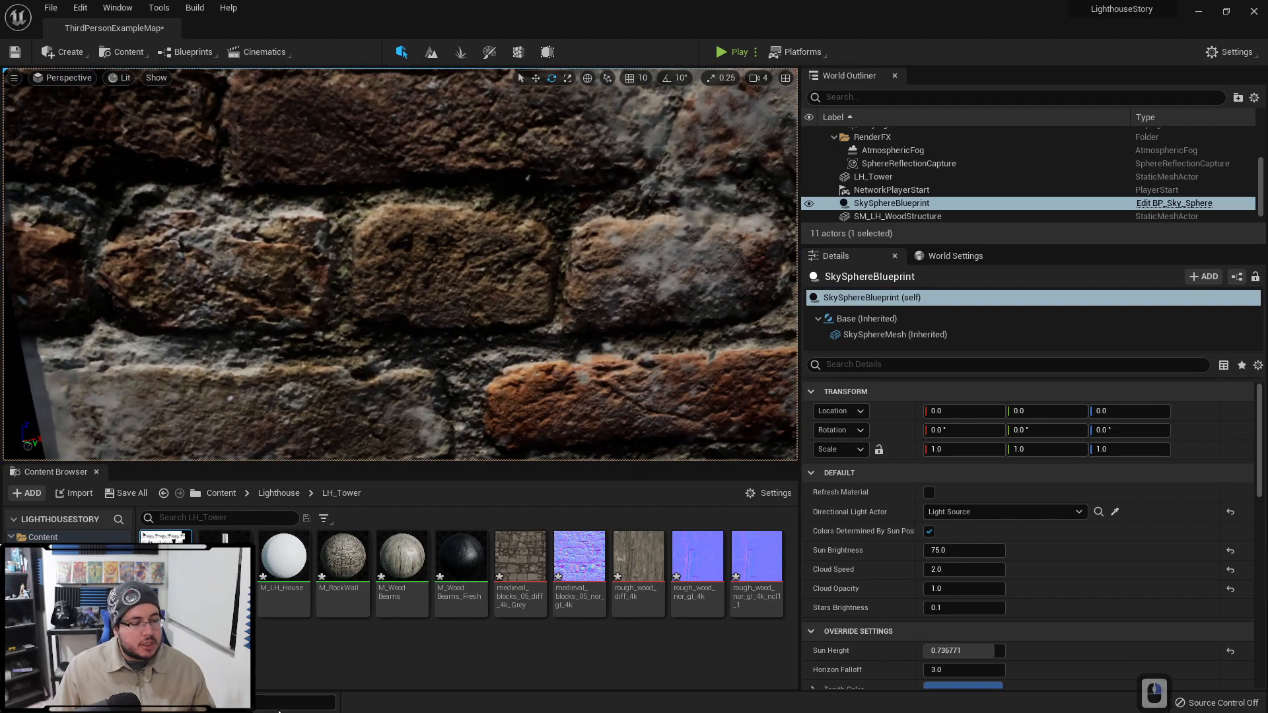
Step: Switch to Substance 3D Painter and examine the painted tower's brick wall up close for comparison
key(alt+Tab)
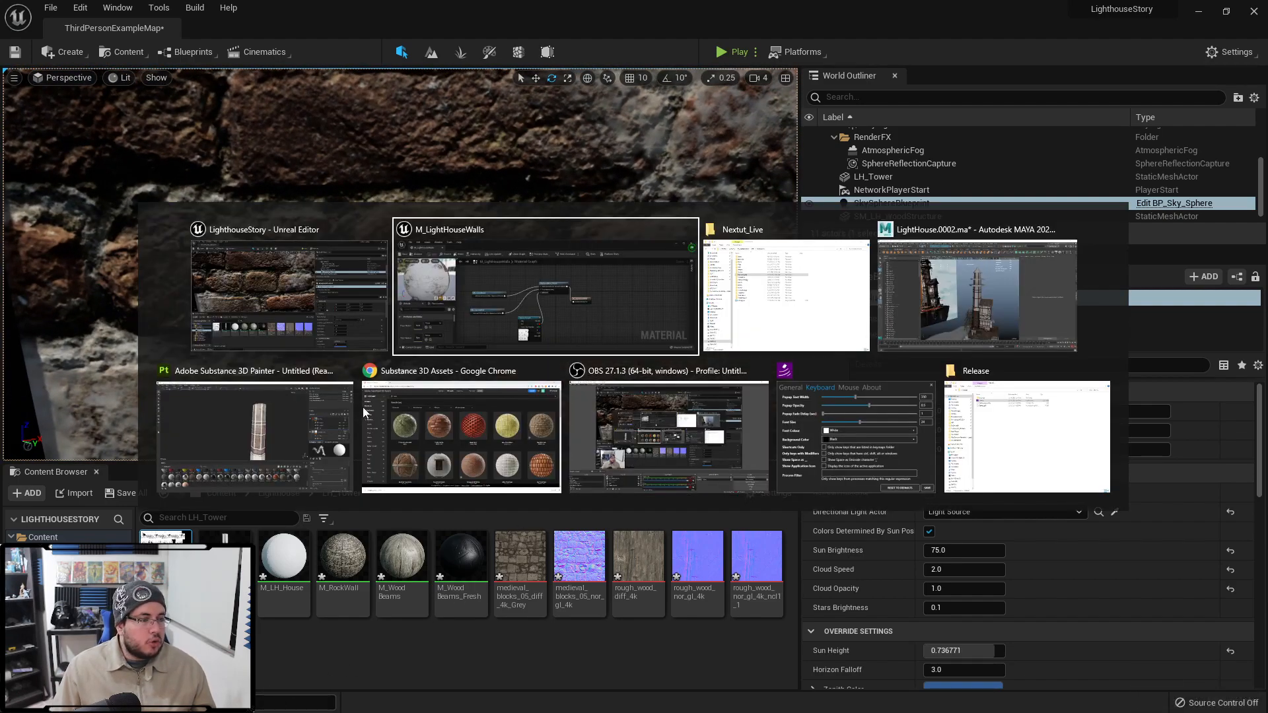
alt+click(250, 453)
right_click(780, 281)
key(w)
key(d)
right_click(667, 280)
click(480, 292)
mouse_move(779, 283)
alt+mouse_down()
mouse_move(813, 283)
mouse_move(798, 288)
alt+mouse_up()
alt+right_drag(799, 287, 807, 312)
alt+drag(807, 311, 770, 331)
alt+right_drag(770, 331, 786, 330)
alt+middle_drag(786, 331, 493, 291)
alt+right_drag(430, 258, 490, 219)
alt+middle_drag(489, 219, 470, 181)
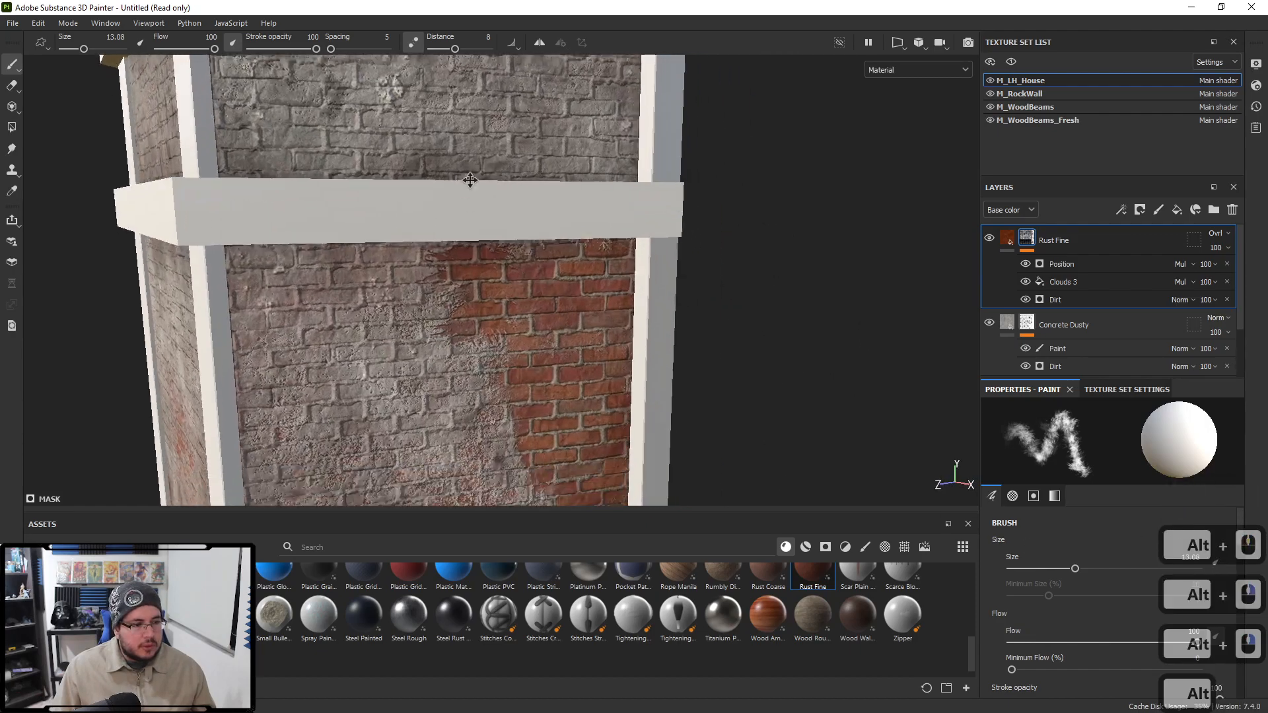
alt+right_drag(469, 180, 847, 418)
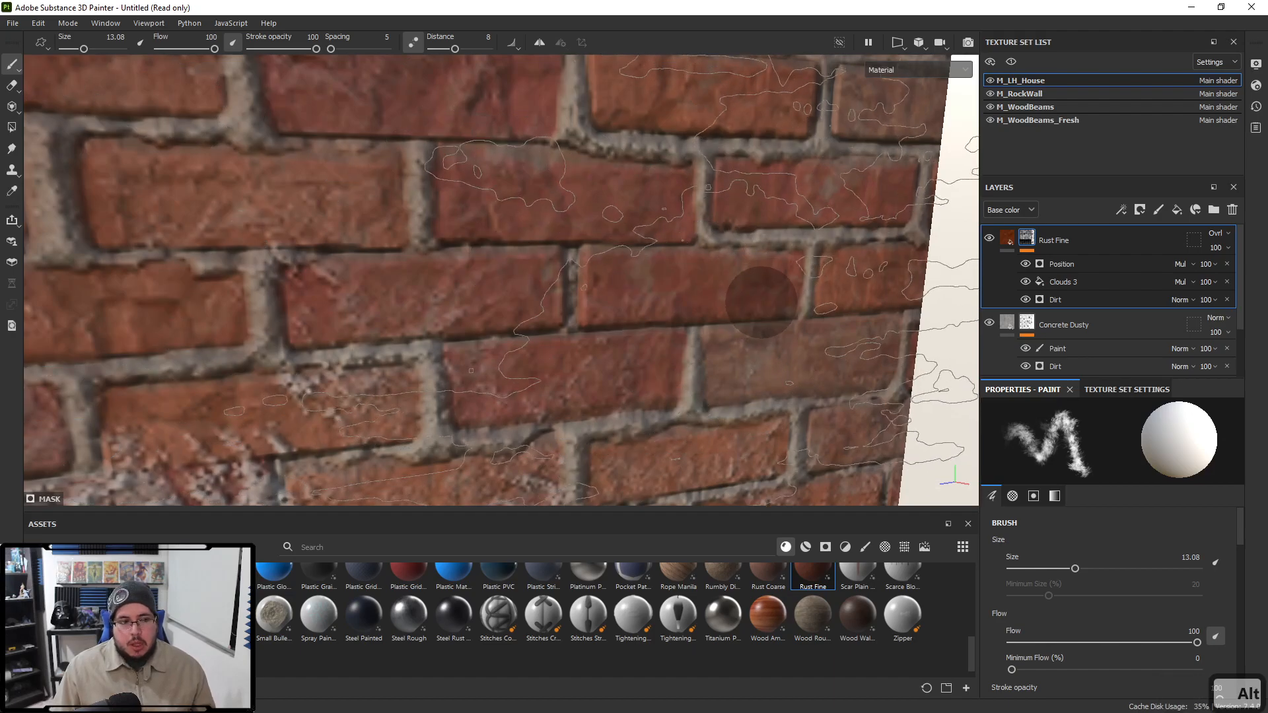
Step: Return to Unreal Engine and examine the concrete texture's scale across the tower's wall panels
key(alt+Tab)
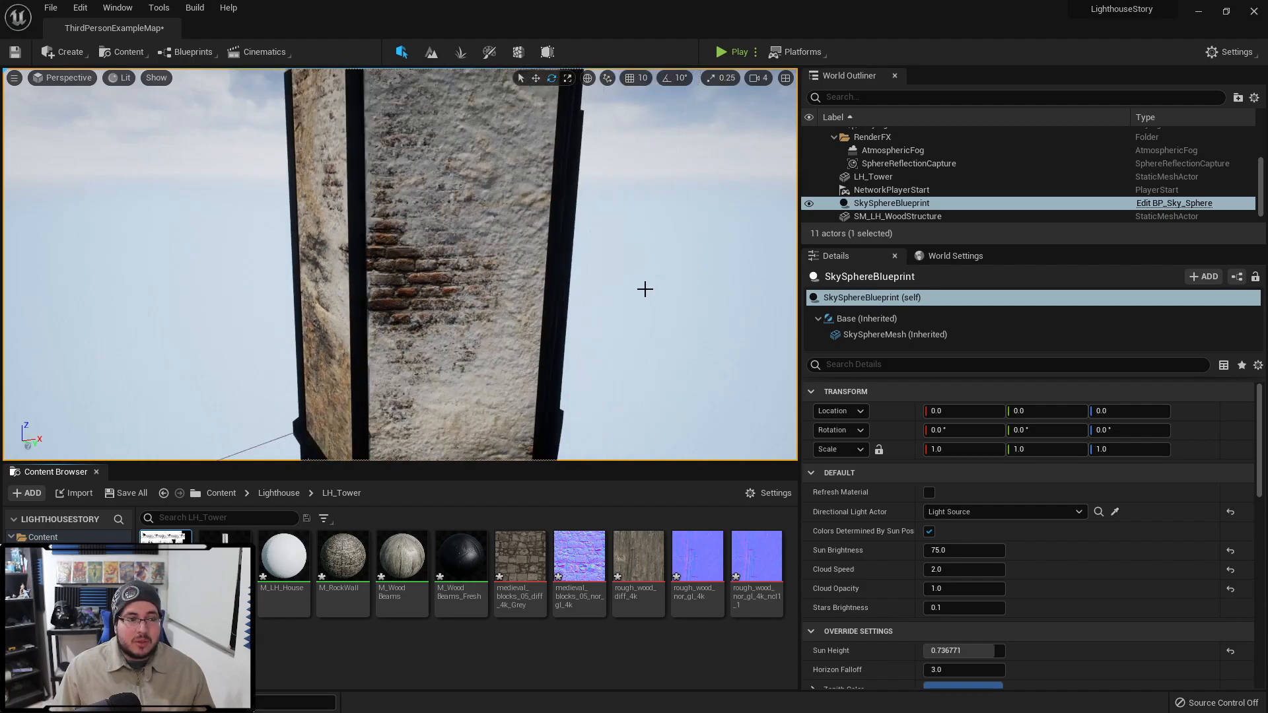
alt+drag(561, 245, 577, 317)
alt+right_drag(577, 317, 614, 317)
scroll(626, 214, down, 5)
mouse_move(627, 214)
alt+middle_down()
mouse_move(694, 159)
mouse_move(654, 211)
mouse_move(627, 214)
alt+middle_up()
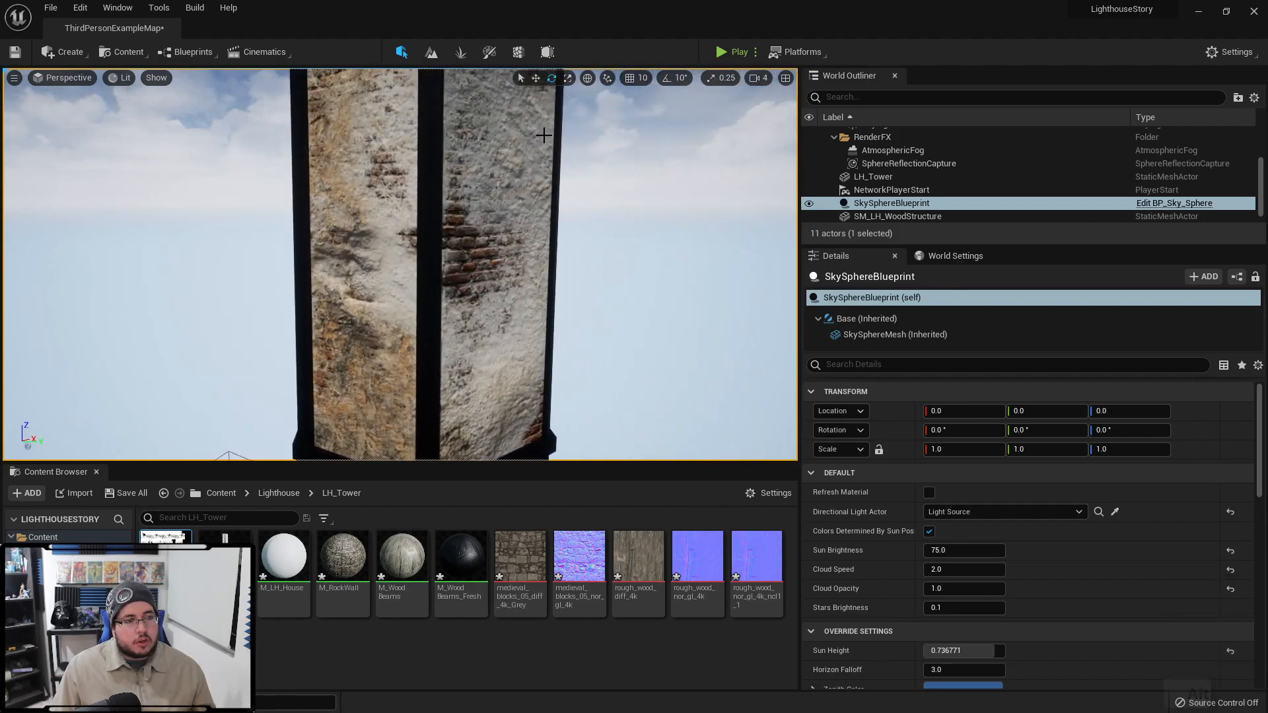
Step: Open the ML_ConcreteWall material layer from the Wall_Setup folder and bring its texture samples into view
click(262, 494)
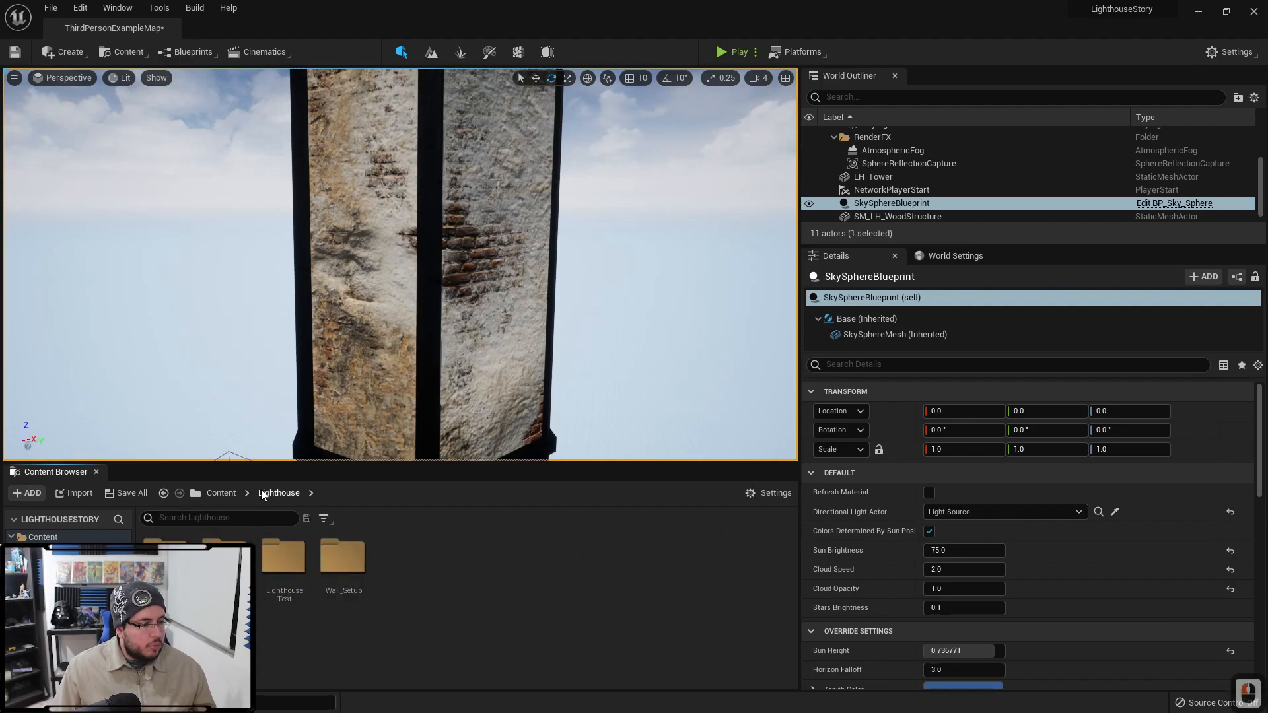
double_click(337, 570)
scroll(553, 650, down, 1)
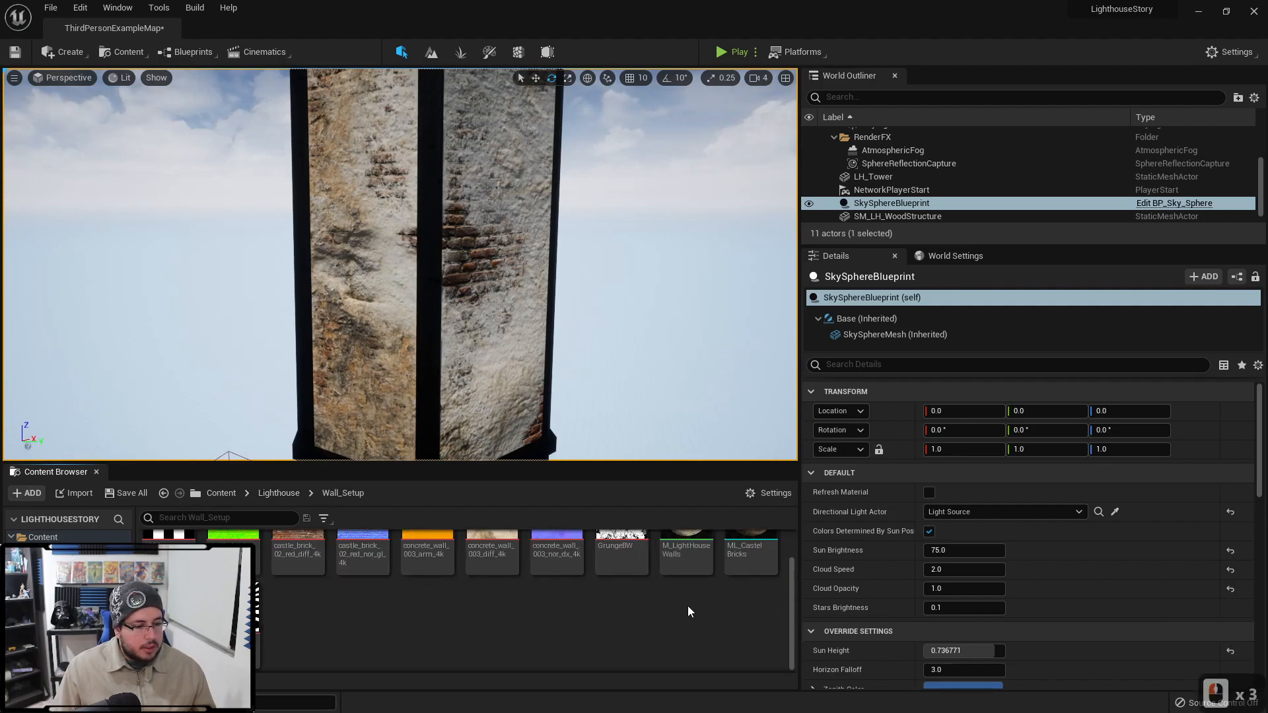
double_click(169, 611)
right_drag(482, 381, 561, 390)
scroll(660, 366, down, 3)
right_drag(481, 337, 675, 329)
scroll(675, 329, down, 2)
right_drag(719, 261, 588, 250)
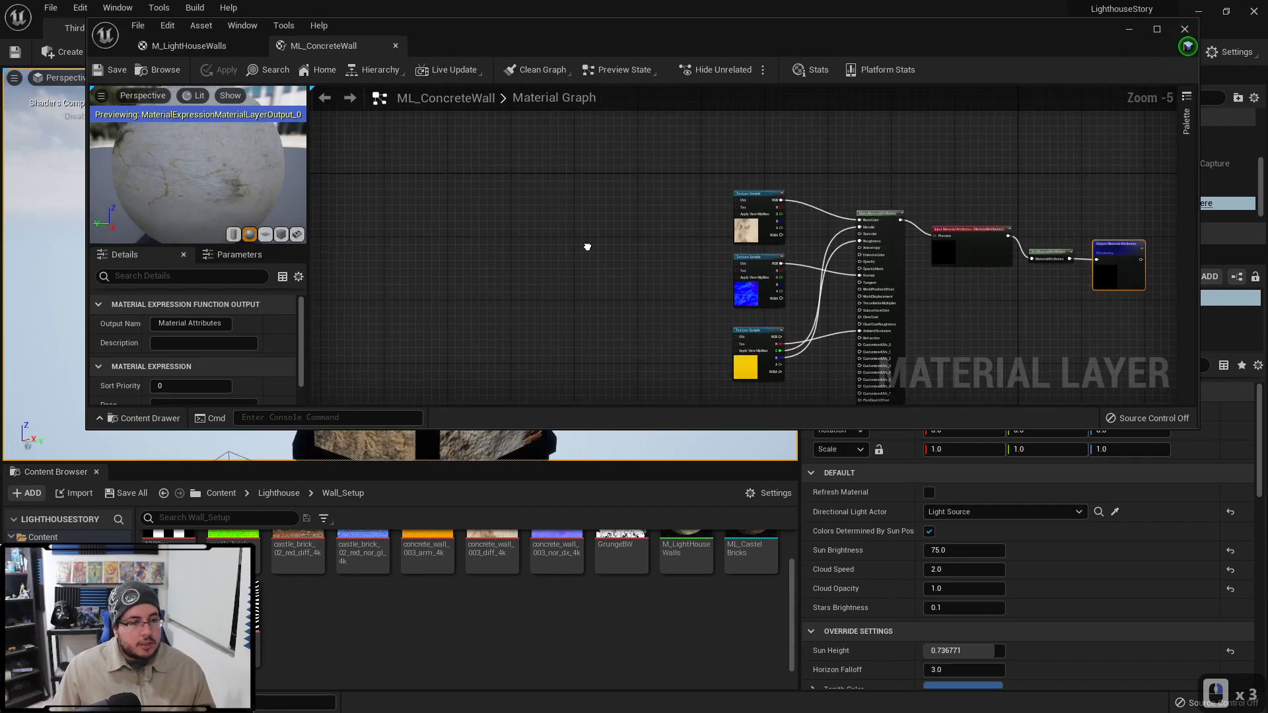
Step: Add a TextureCoordinate node to ML_ConcreteWall and connect it to the UVs of all three concrete texture samples
key(Tab)
text(text)
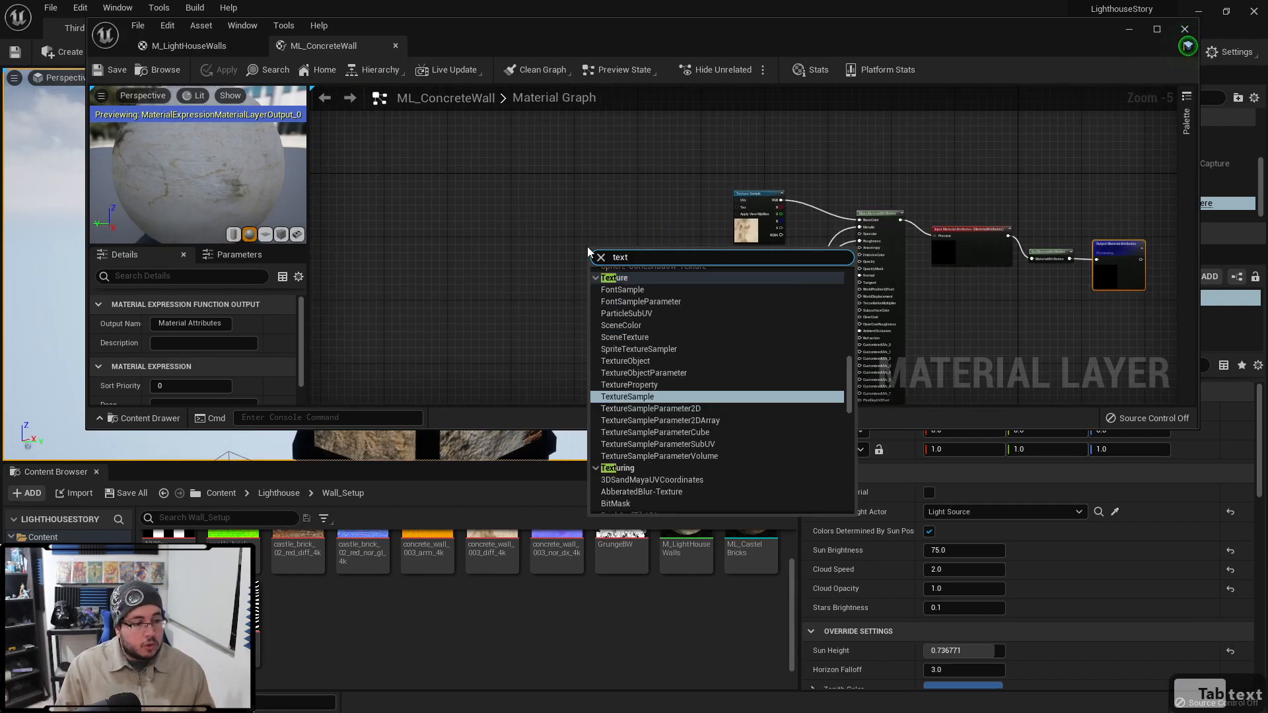
text(c)
key(BackSpace)
key(BackSpace)
text(c)
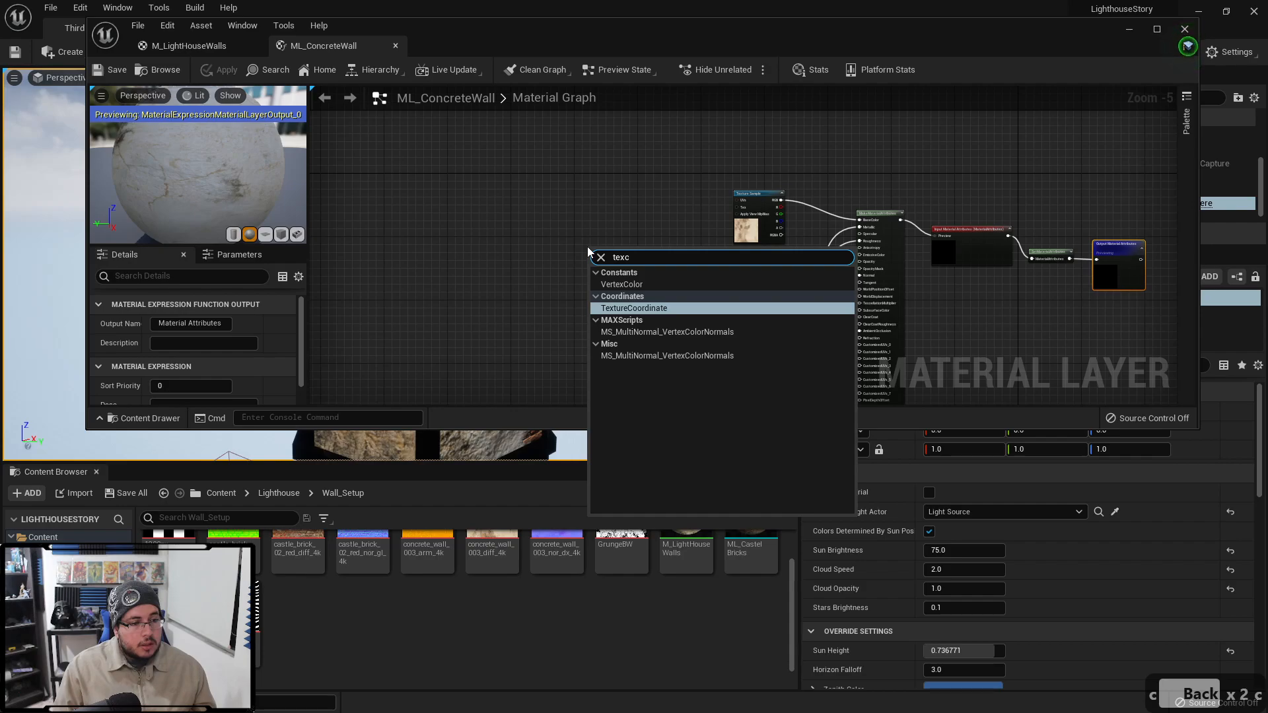
key(Return)
scroll(587, 249, up, 2)
drag(539, 249, 761, 147)
drag(539, 249, 765, 260)
scroll(529, 198, down, 1)
drag(578, 249, 699, 308)
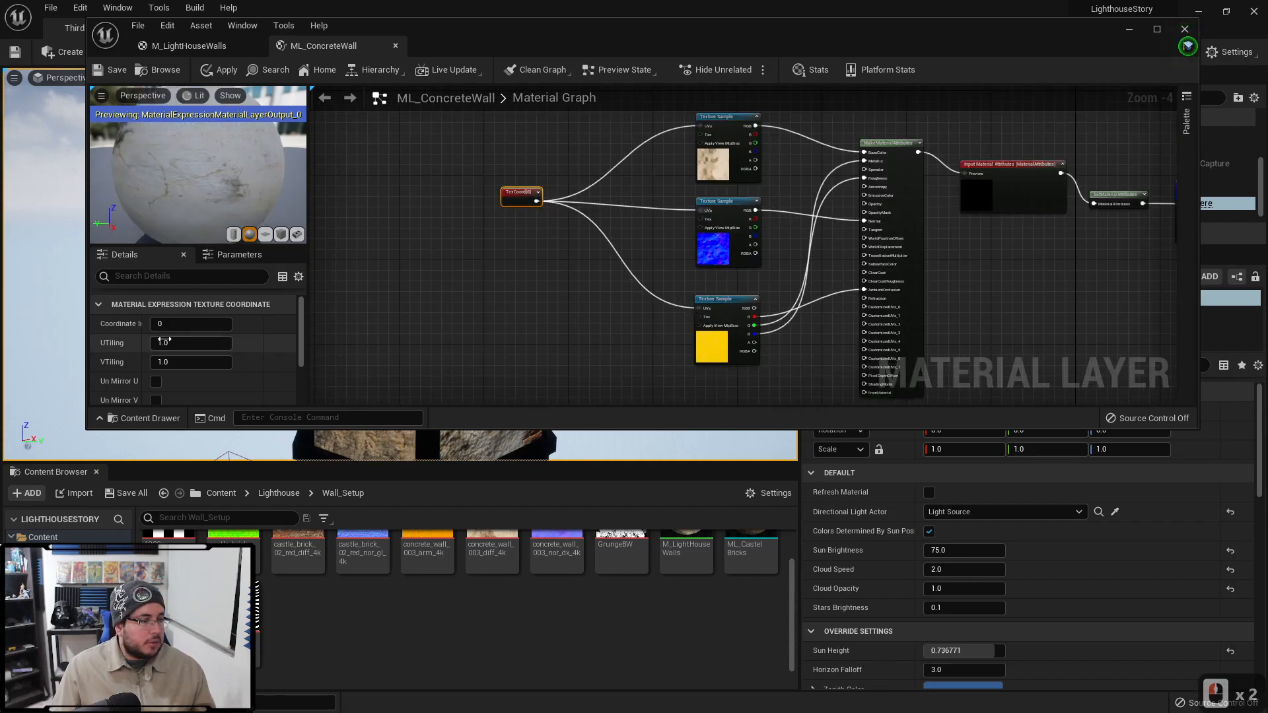
Step: Set the concrete texture coordinate's U and V tiling to 4 and minimize the material editor to check the tower walls
text(4)
click(183, 363)
text(4)
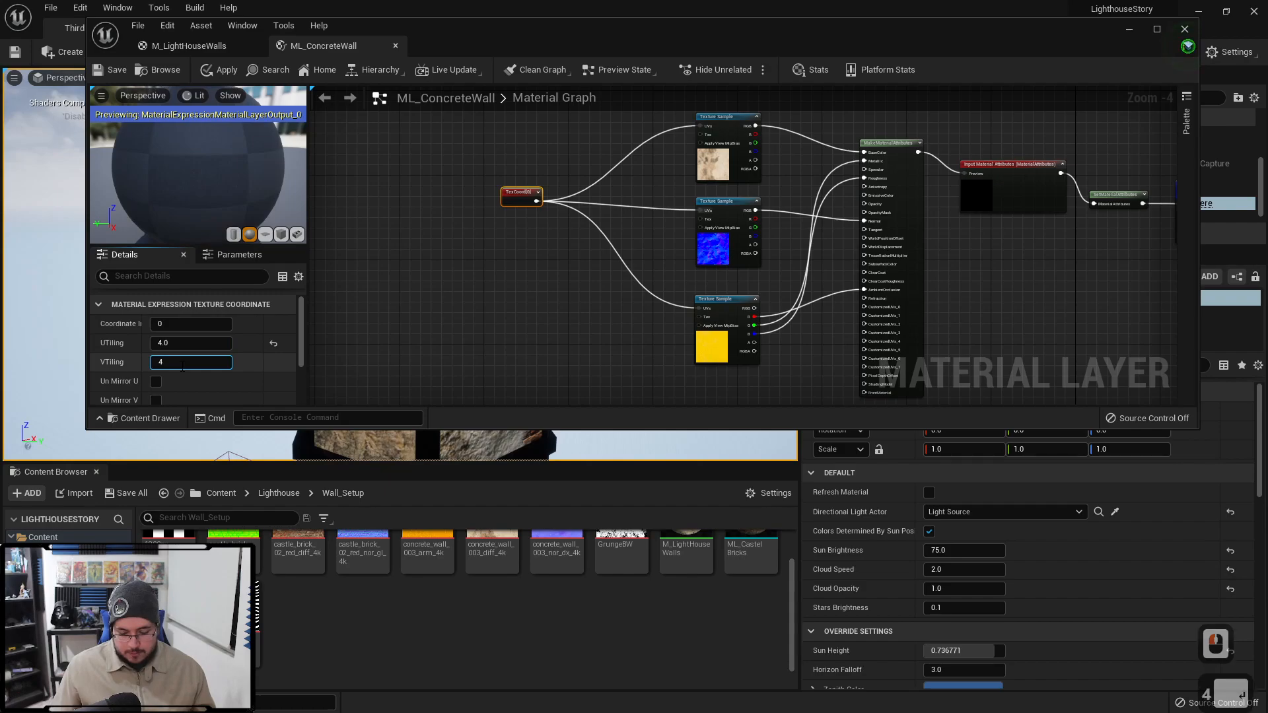
click(1129, 29)
mouse_move(566, 235)
right_down()
mouse_move(542, 238)
mouse_move(581, 237)
mouse_move(566, 235)
right_up()
scroll(610, 616, up, 1)
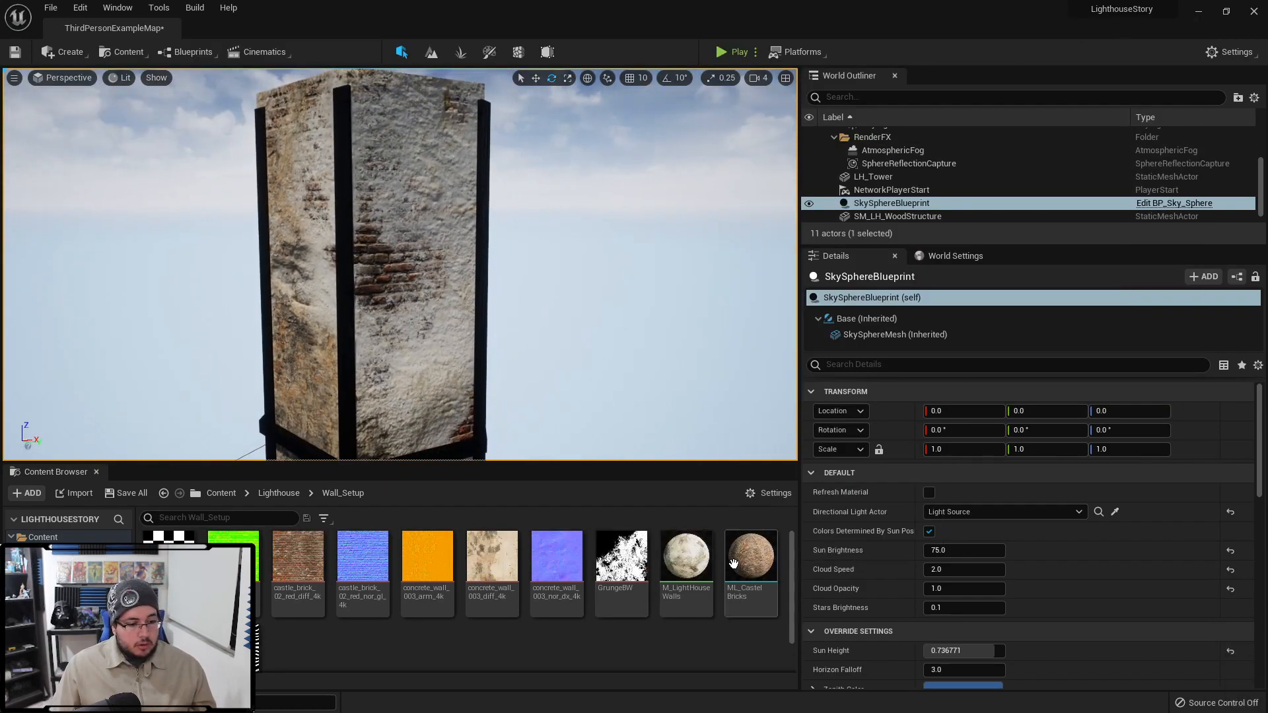
Step: Open M_LightHouseWalls, save it with the updated concrete layer, and minimize the material editor
double_click(690, 561)
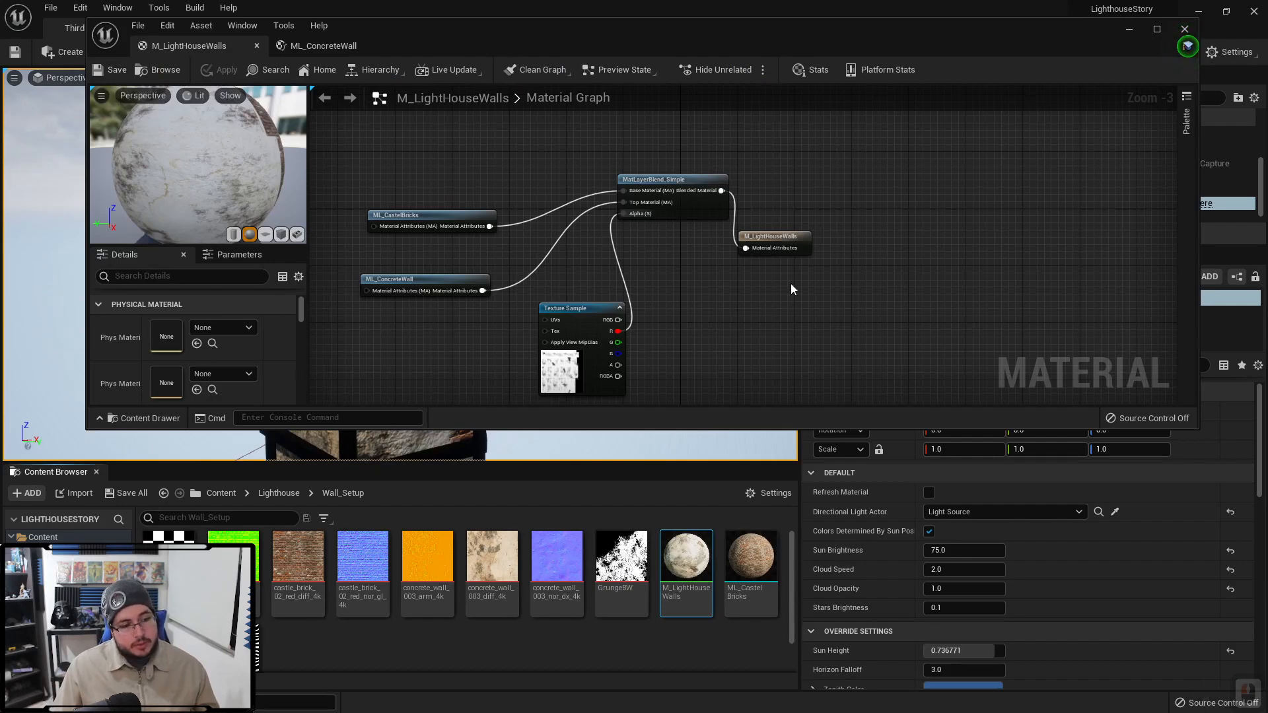
click(335, 48)
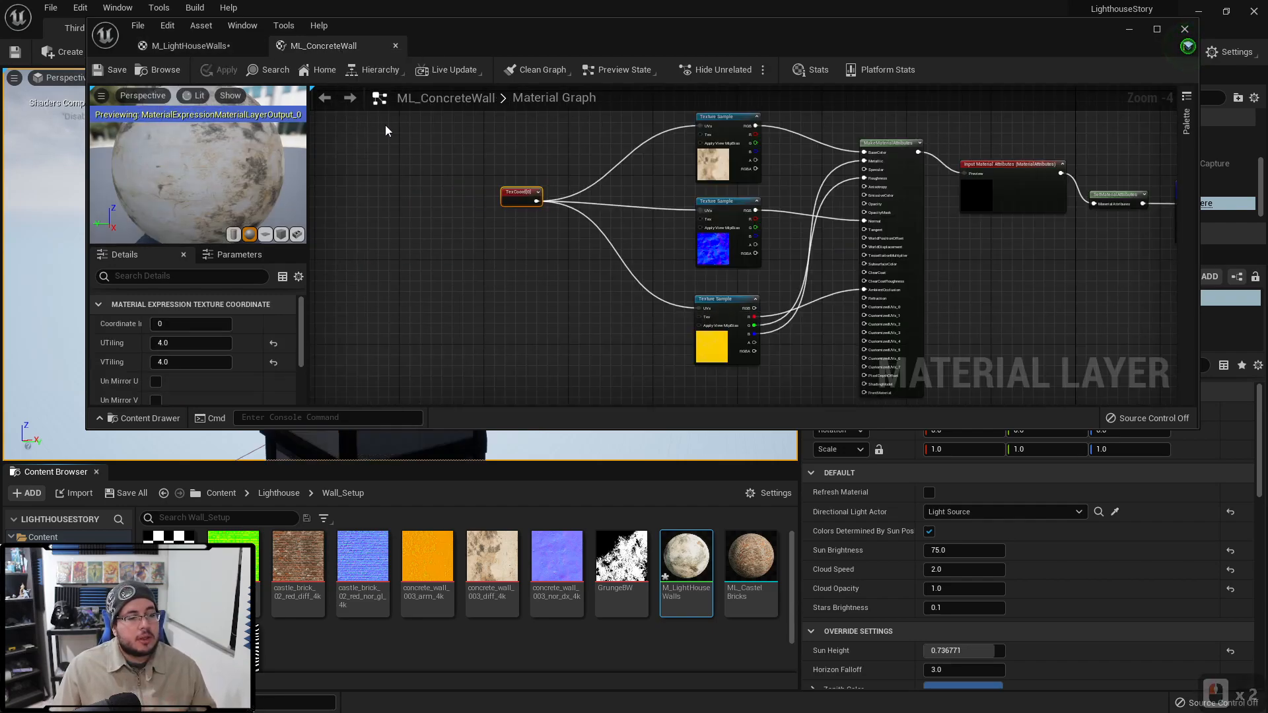
click(198, 46)
click(110, 70)
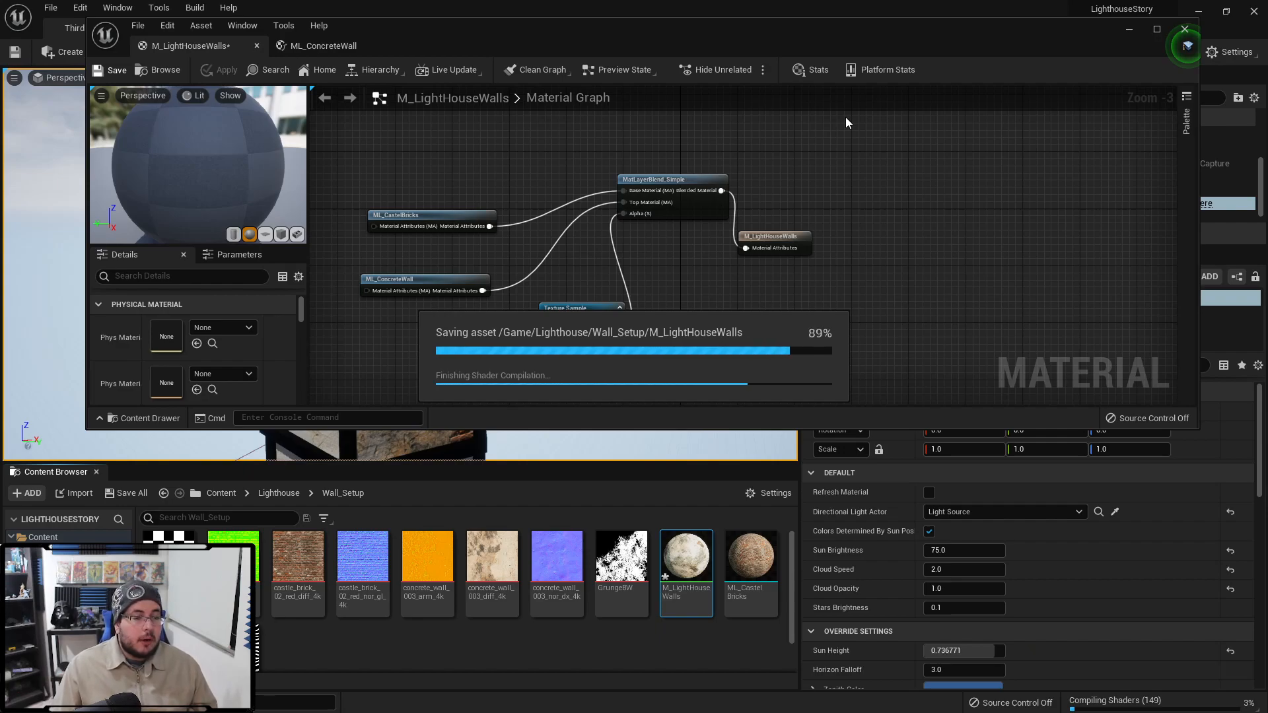
click(1130, 30)
Step: Fly around the tower and examine the concrete's texture scale on the walls, both up close and from a distance
right_drag(533, 254, 674, 280)
key(s)
key(a)
key(w)
key(d)
key(a)
key(w)
key(a)
key(s)
key(a)
key(w)
key(d)
key(w)
key(s)
key(e)
key(a)
key(s)
key(d)
key(w)
key(d)
key(s)
key(d)
key(a)
key(w)
key(d)
key(s)
key(e)
key(s)
key(q)
key(w)
key(s)
key(s)
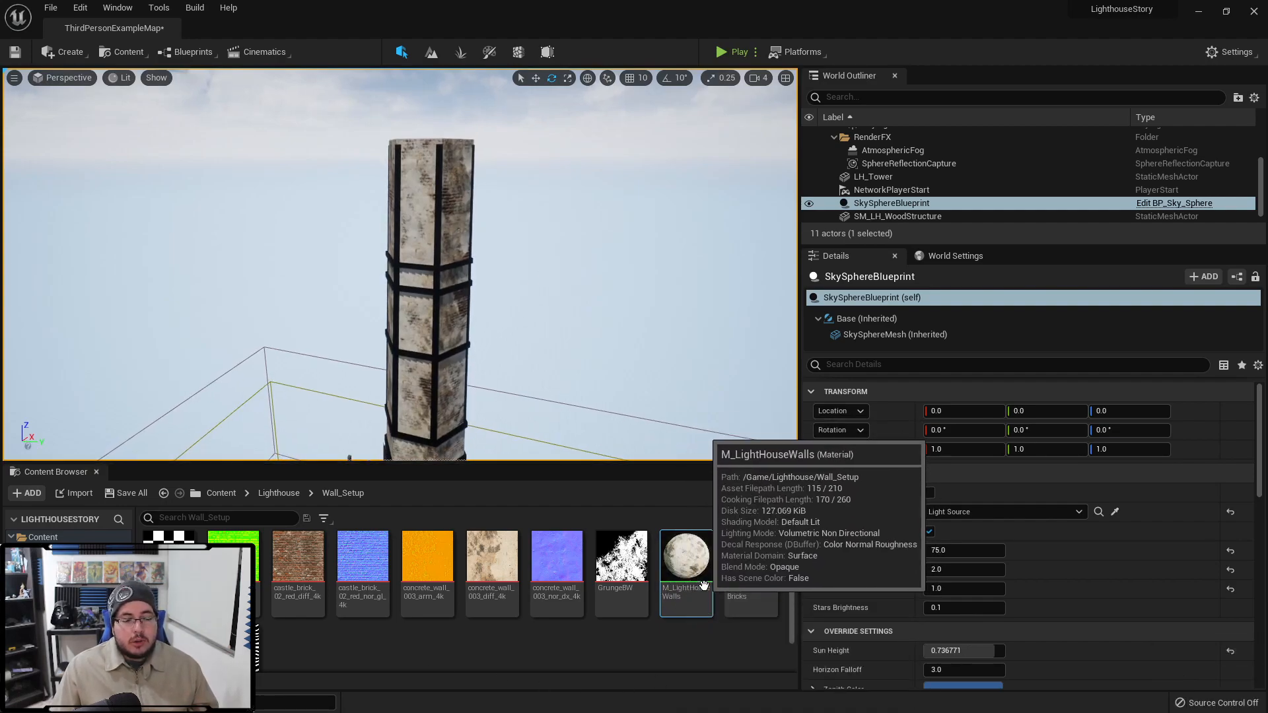
Step: Examine the brick and concrete wall panels between the black beams from below
right_drag(674, 343, 594, 277)
key(w)
key(a)
key(d)
key(s)
key(a)
key(w)
key(d)
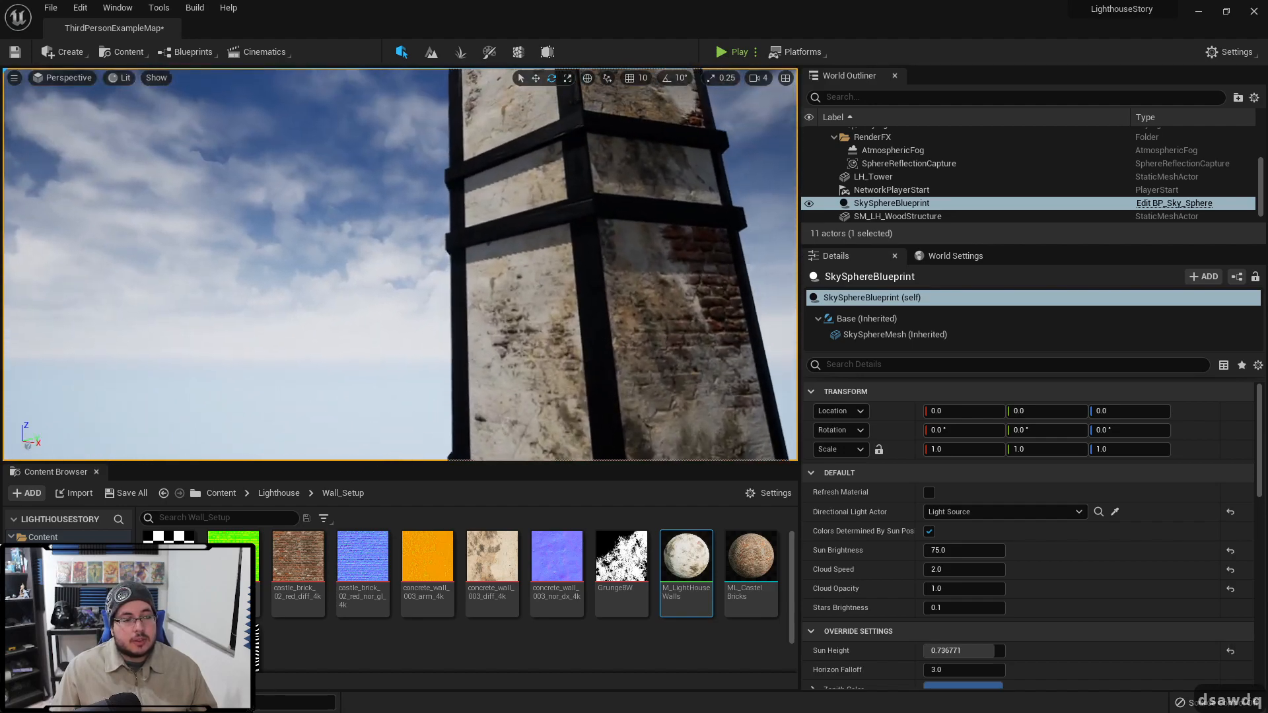
right_drag(661, 317, 687, 299)
key(q)
key(s)
key(s)
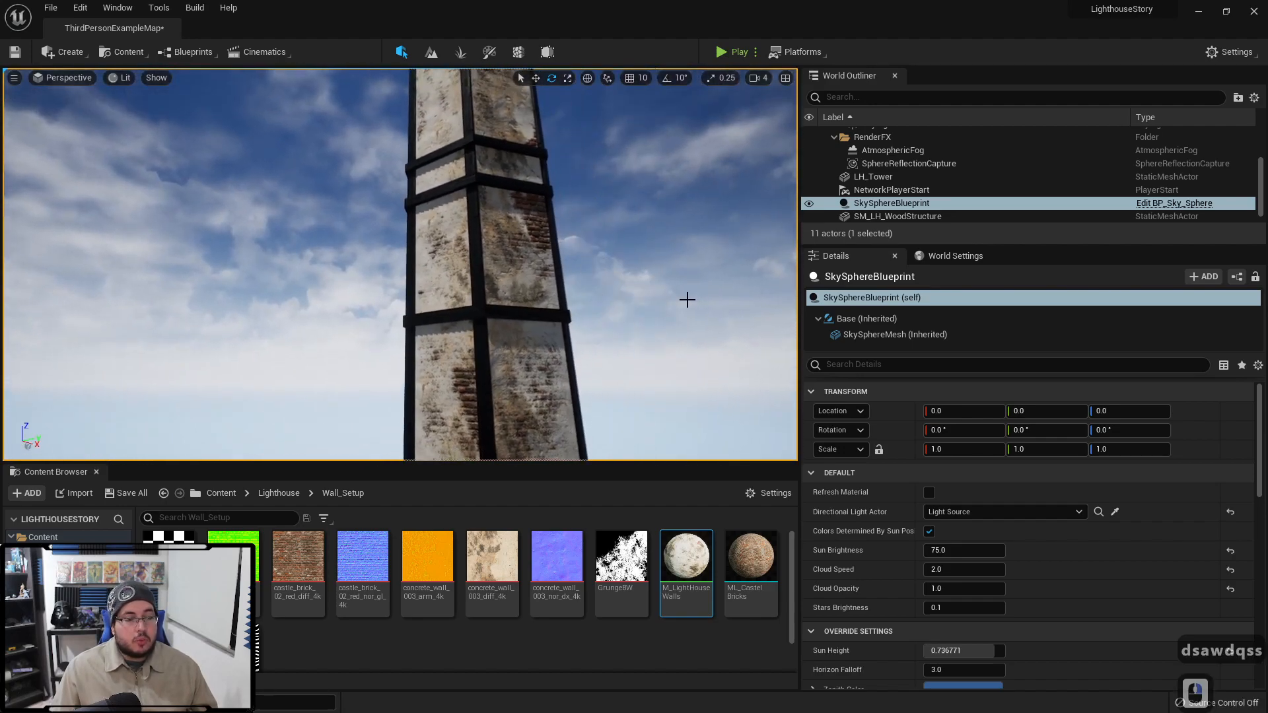
Step: Open the M_WoodBeams material from the LH_Tower folder and arrange its texture and coordinate nodes on the input side of the result node
click(277, 494)
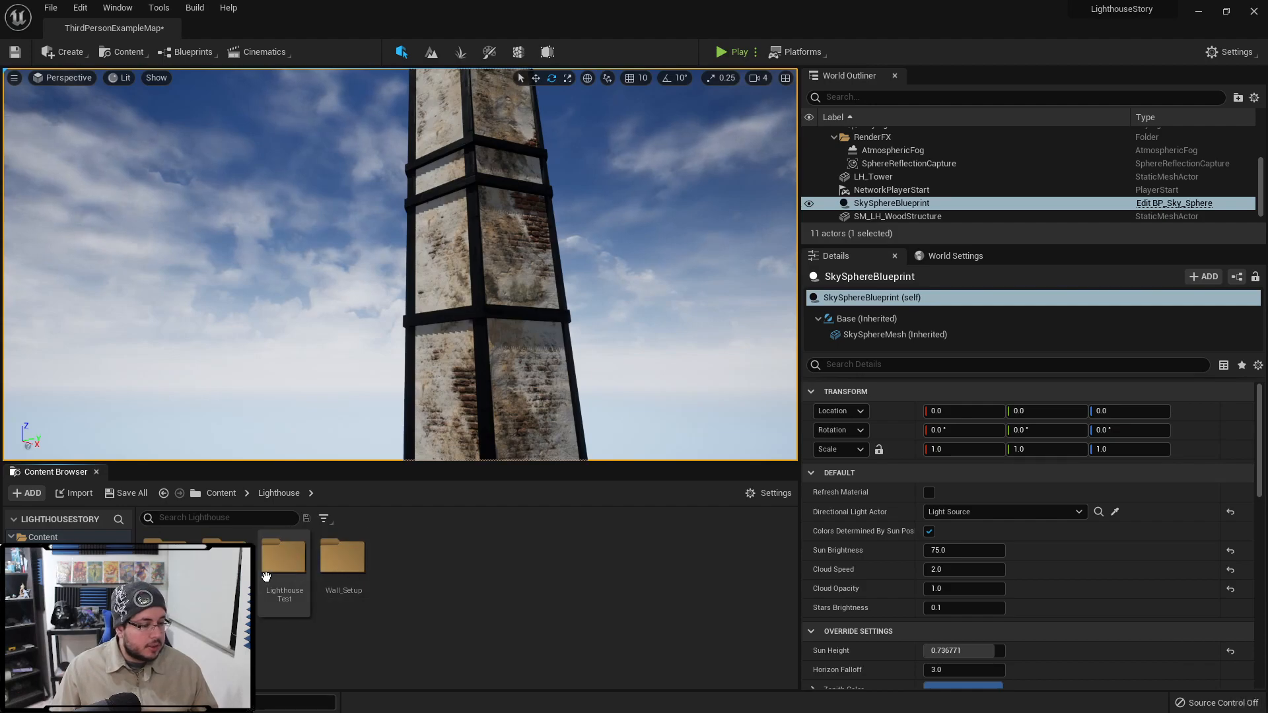
double_click(224, 561)
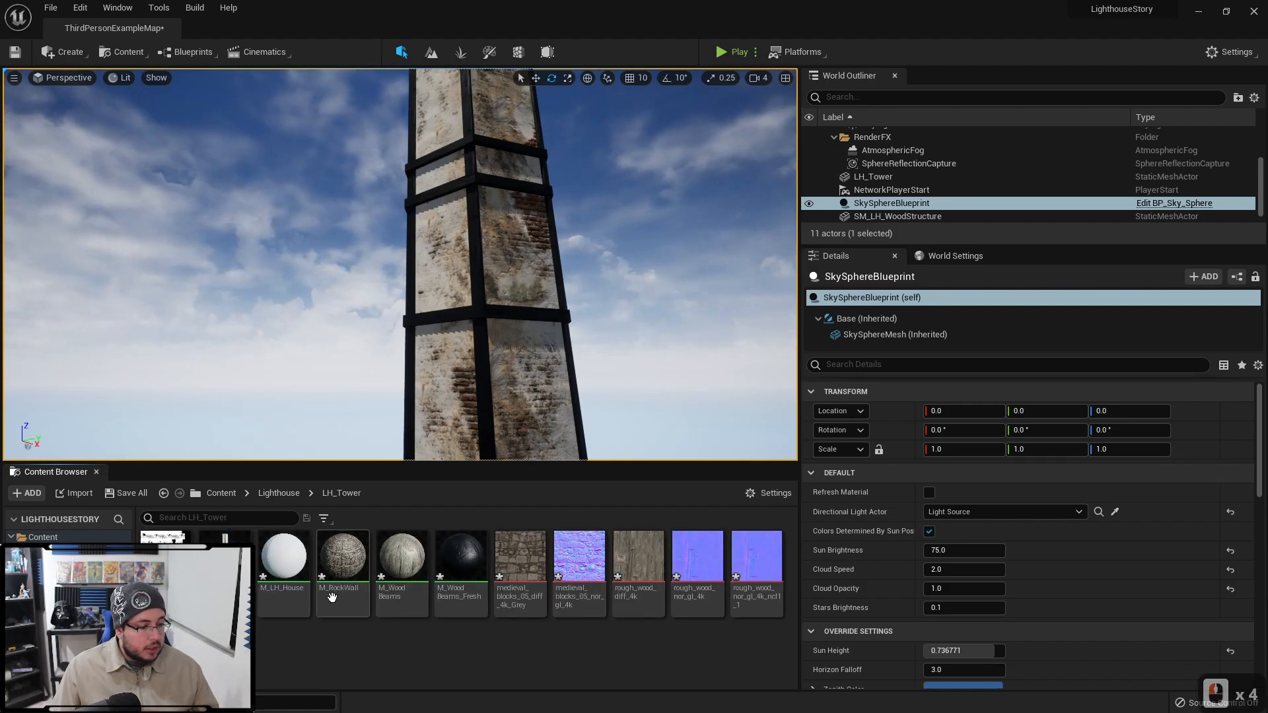
double_click(402, 565)
drag(700, 171, 566, 165)
click(796, 306)
drag(796, 307, 317, 227)
drag(703, 302, 324, 146)
right_drag(659, 226, 744, 358)
scroll(743, 358, down, 1)
drag(887, 137, 790, 178)
drag(857, 178, 456, 157)
right_drag(377, 266, 467, 270)
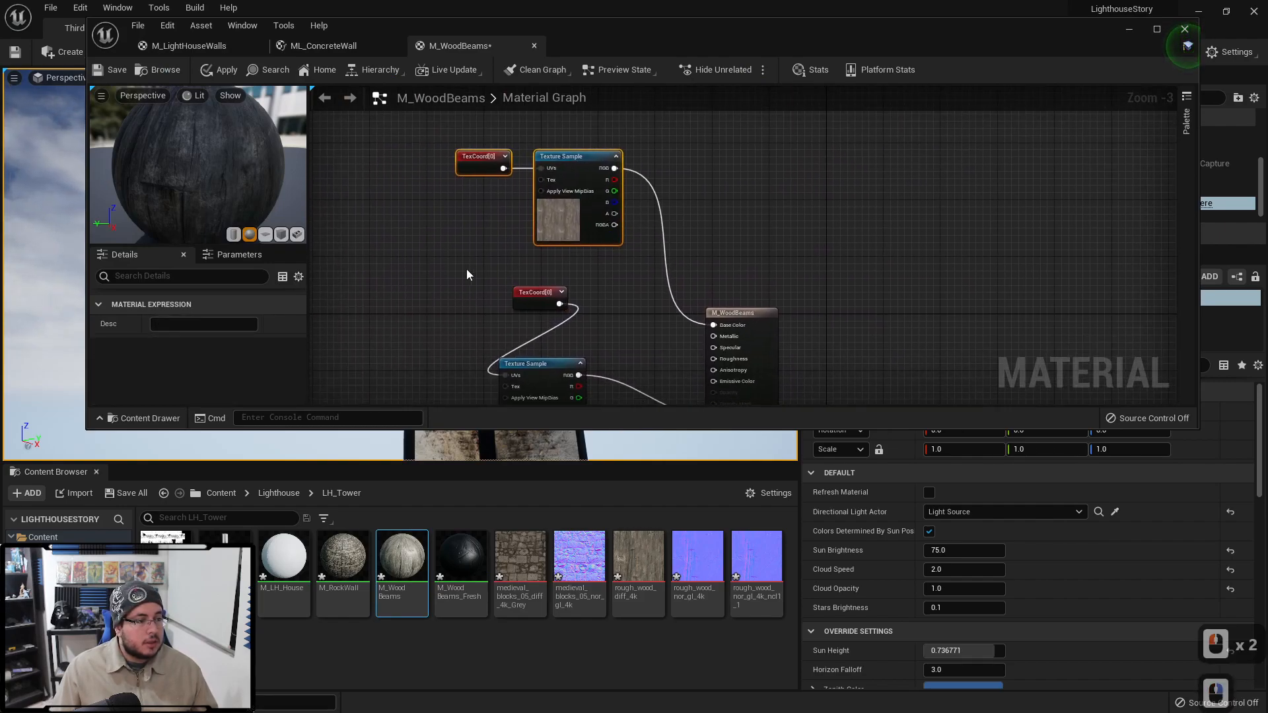
click(456, 166)
drag(527, 296, 391, 317)
right_drag(570, 288, 515, 229)
right_drag(702, 250, 674, 220)
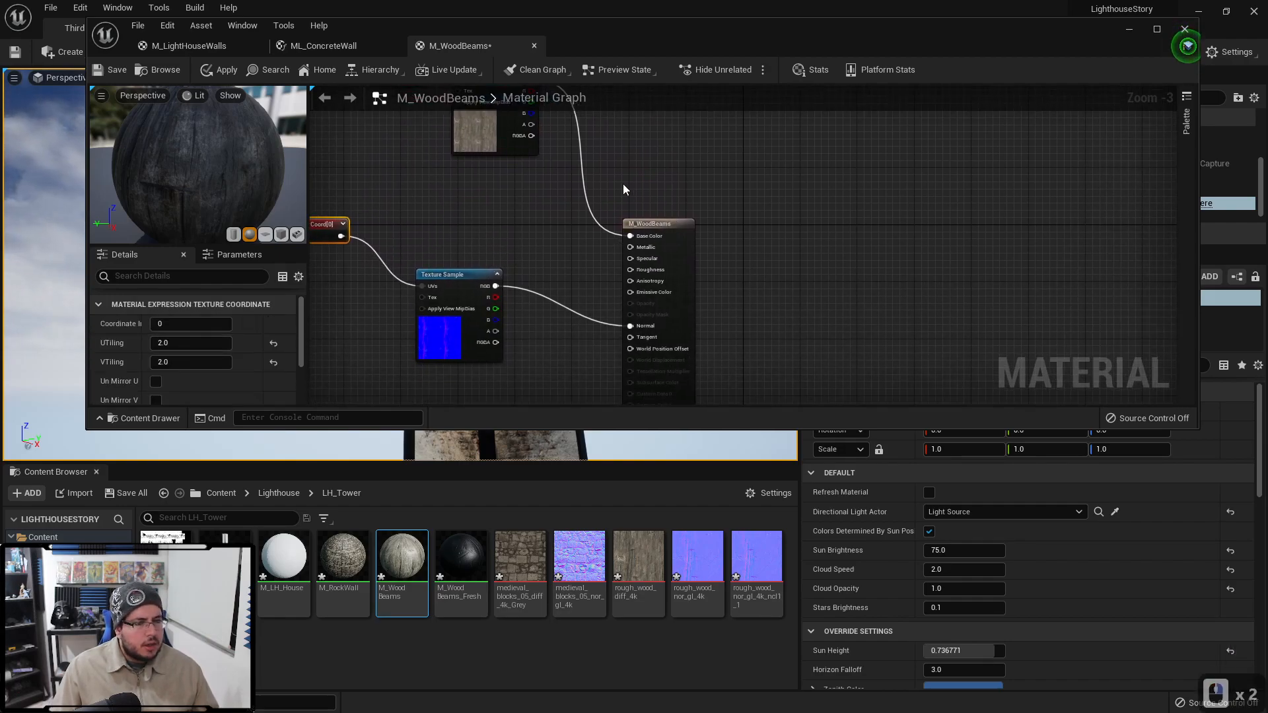
Step: Move the material editor aside, examine the tower's black wood beams up close, and bring the editor back over the viewport
click(669, 220)
drag(618, 49, 730, 394)
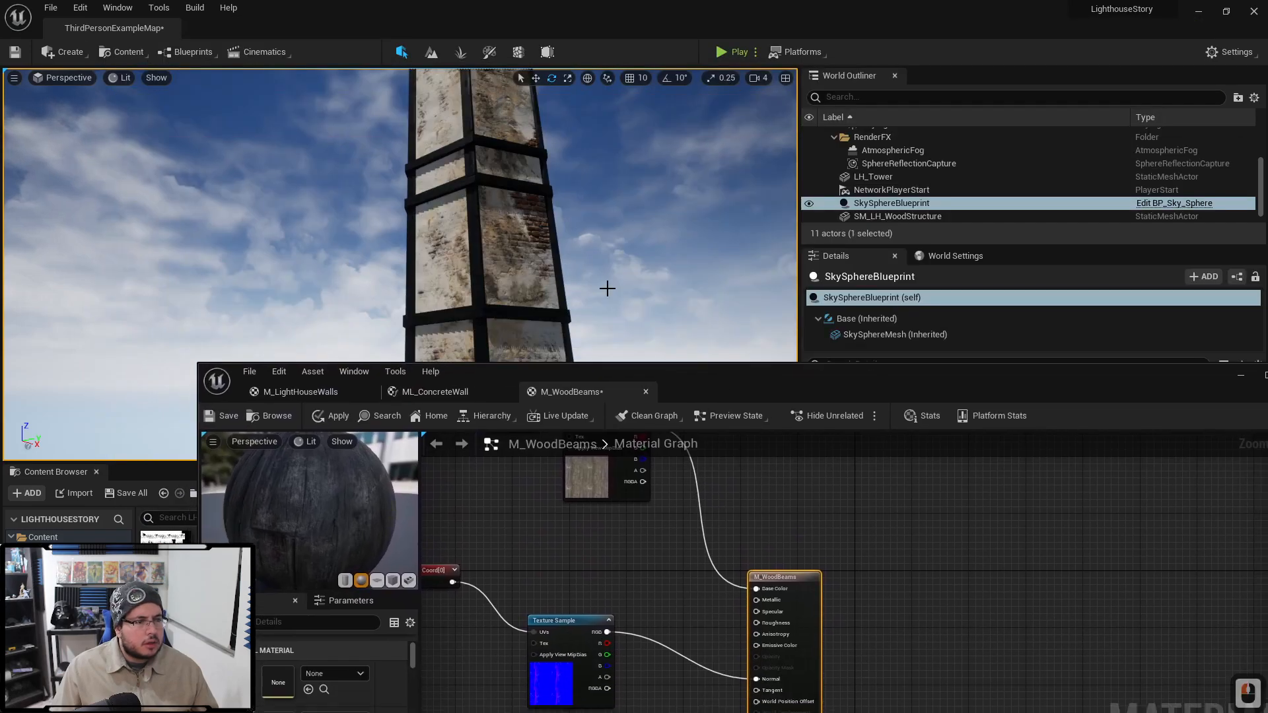
key(w)
key(w)
right_drag(401, 218, 406, 142)
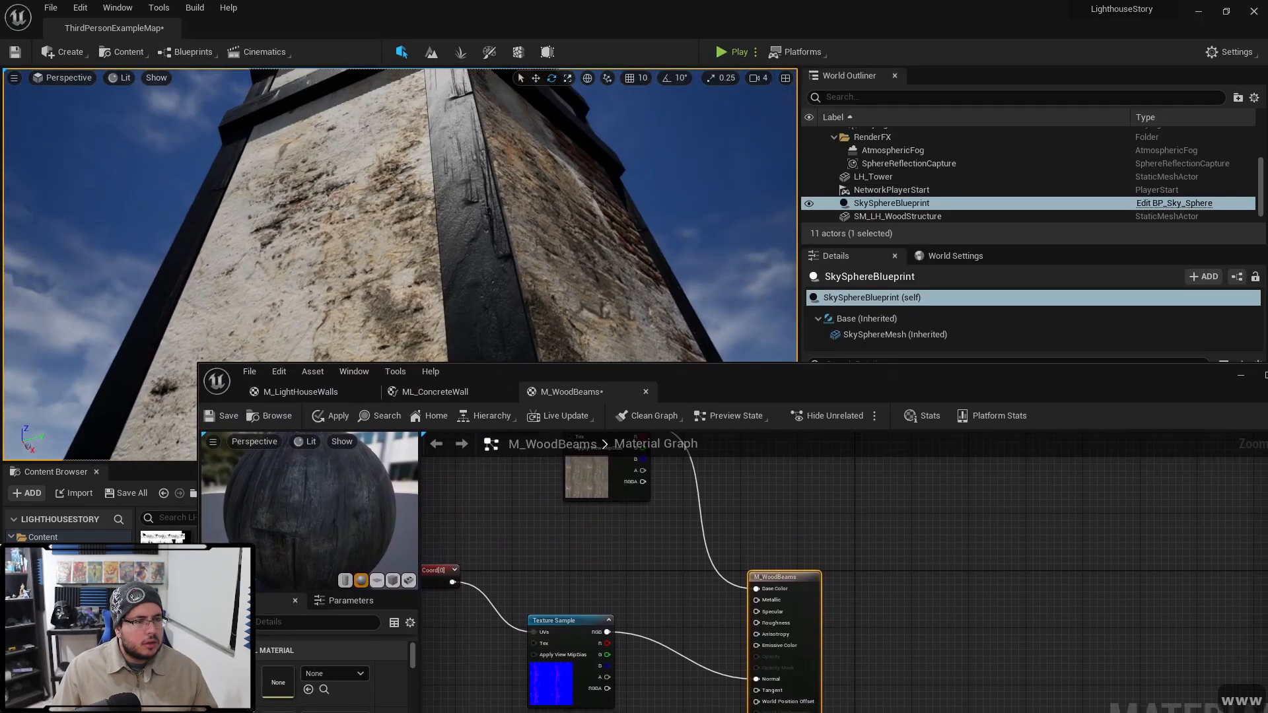
drag(663, 382, 616, 96)
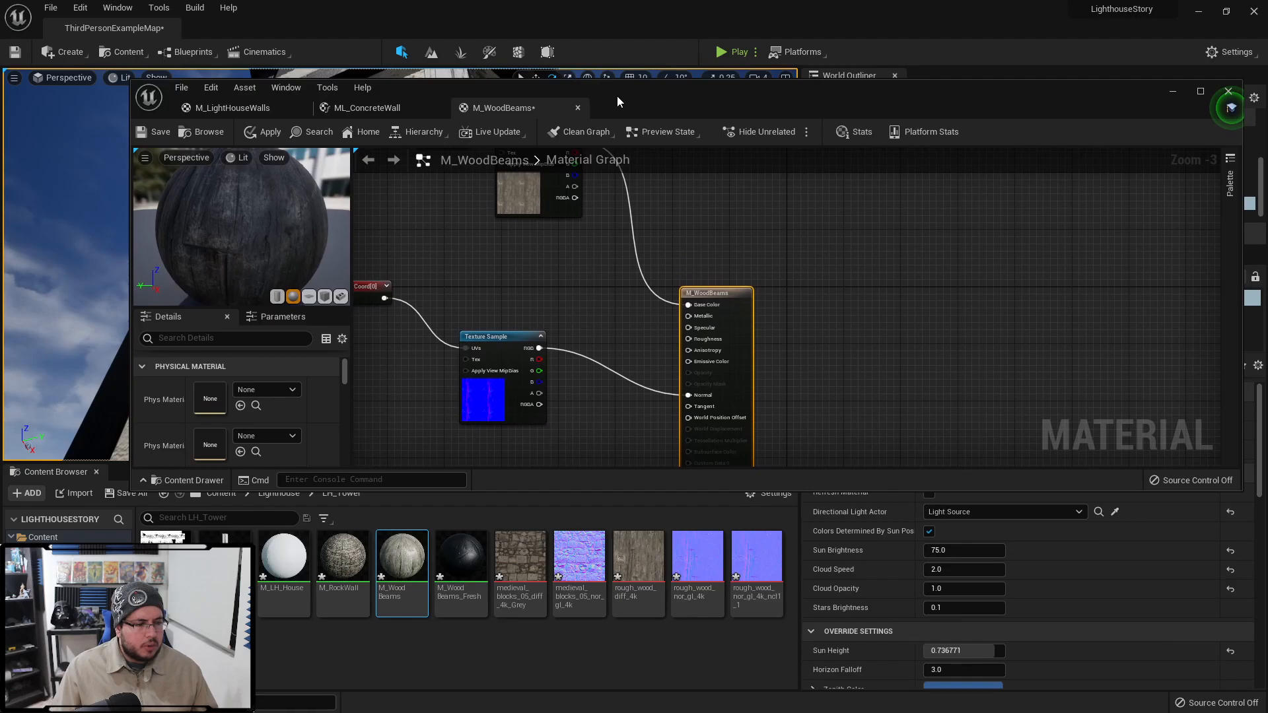
Step: Open the rough_wood_diff_4k texture, review its compression and texture settings, and return to the M_WoodBeams graph
right_drag(494, 291, 520, 369)
click(561, 284)
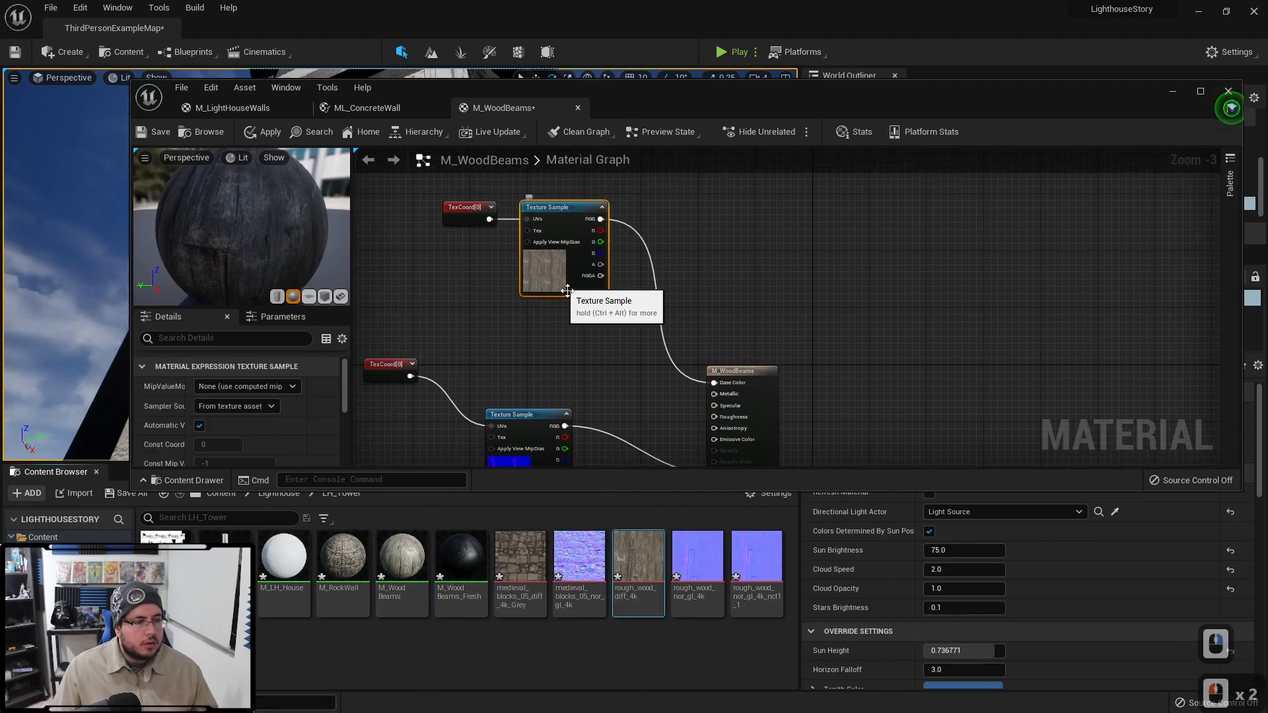
double_click(639, 558)
scroll(1023, 371, down, 3)
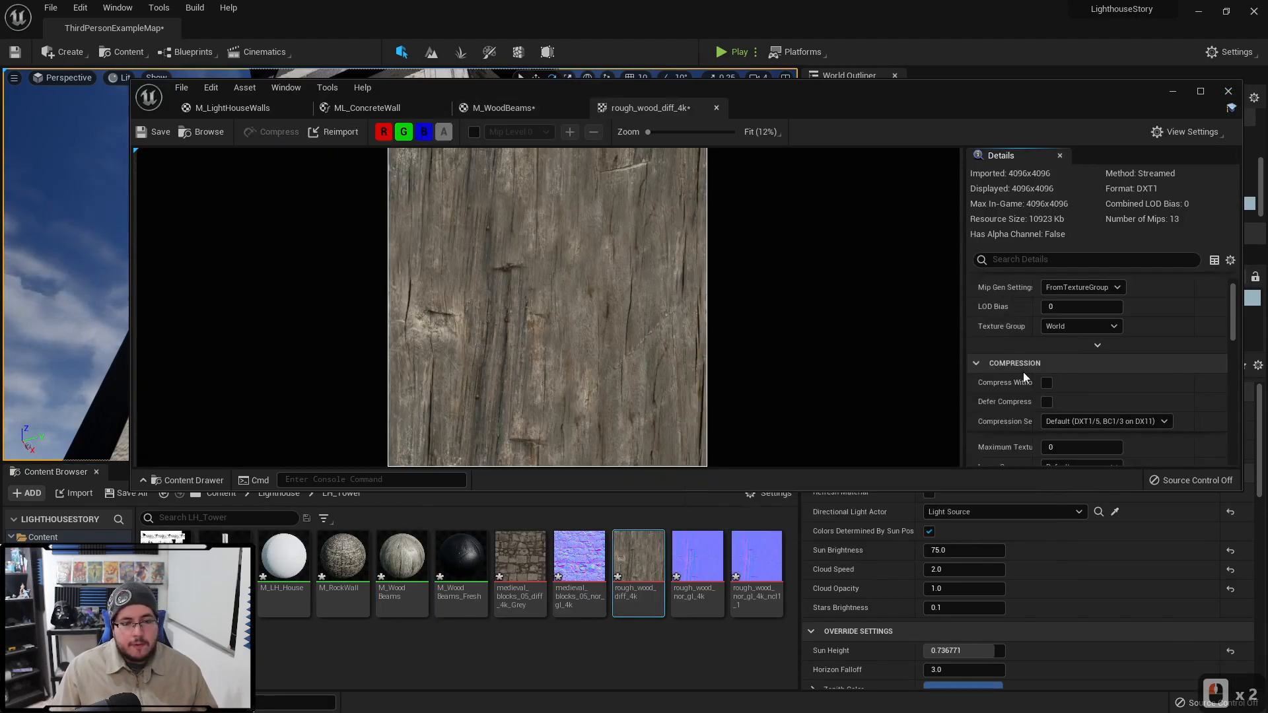
scroll(1081, 402, down, 4)
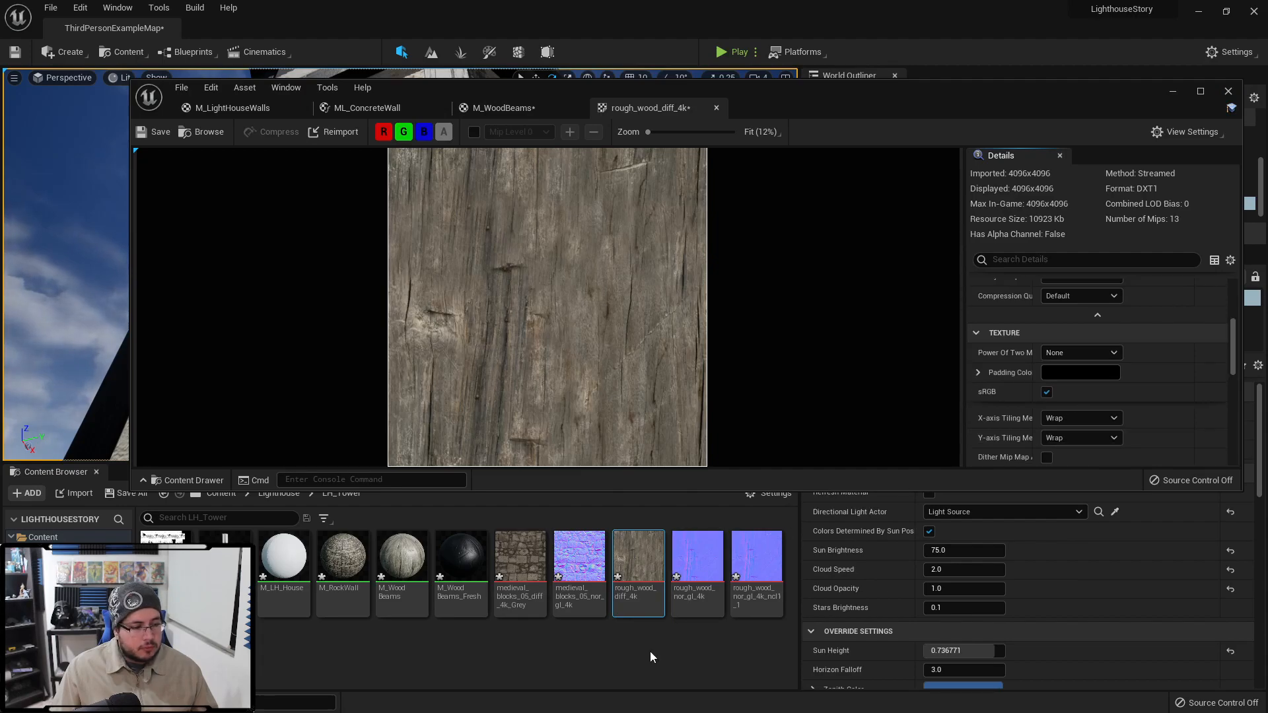
click(529, 107)
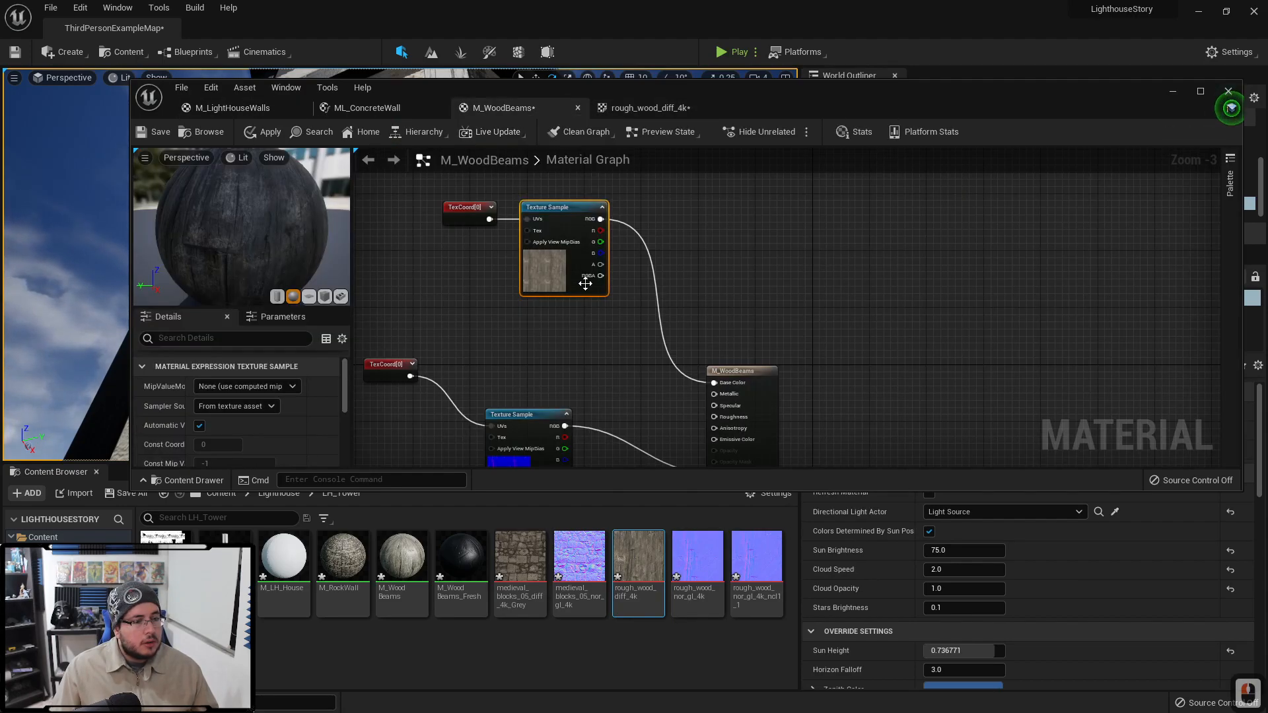
scroll(511, 257, down, 4)
scroll(610, 311, up, 3)
scroll(603, 273, down, 2)
right_drag(626, 273, 813, 320)
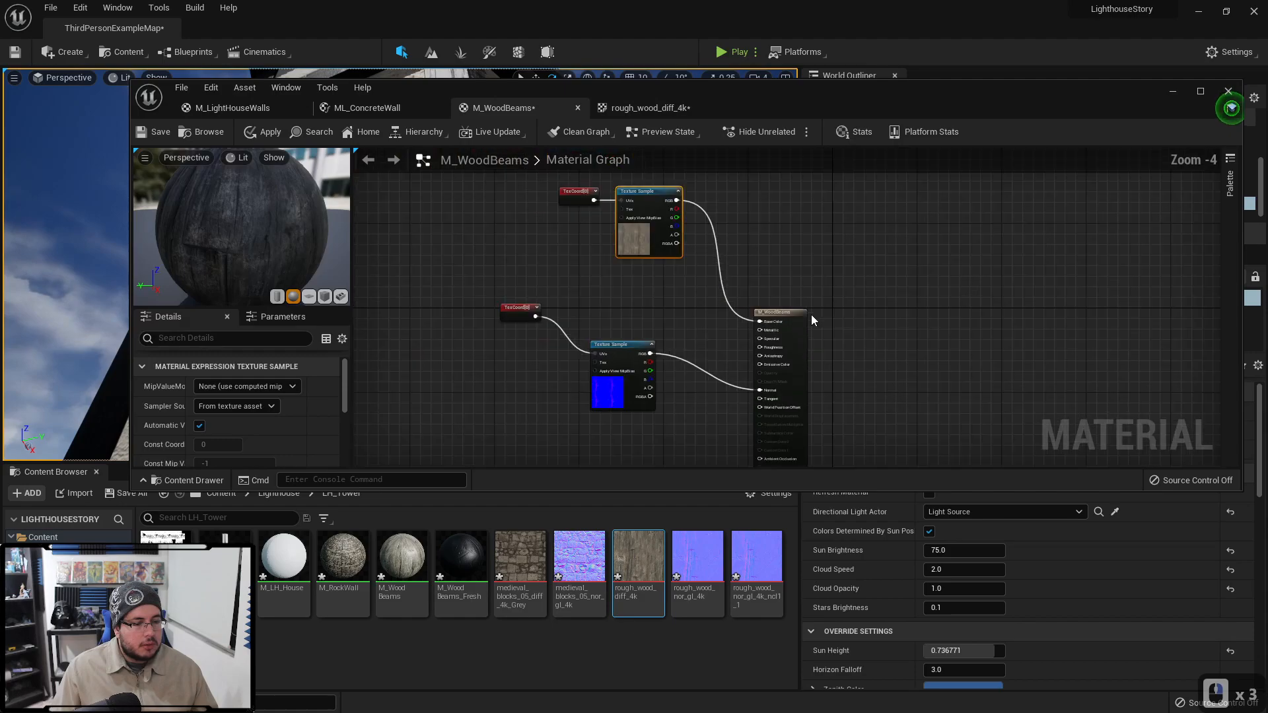
Step: Open M_WoodBeams_Fresh and arrange its color parameter and normal texture nodes on the input side of the result node
double_click(462, 558)
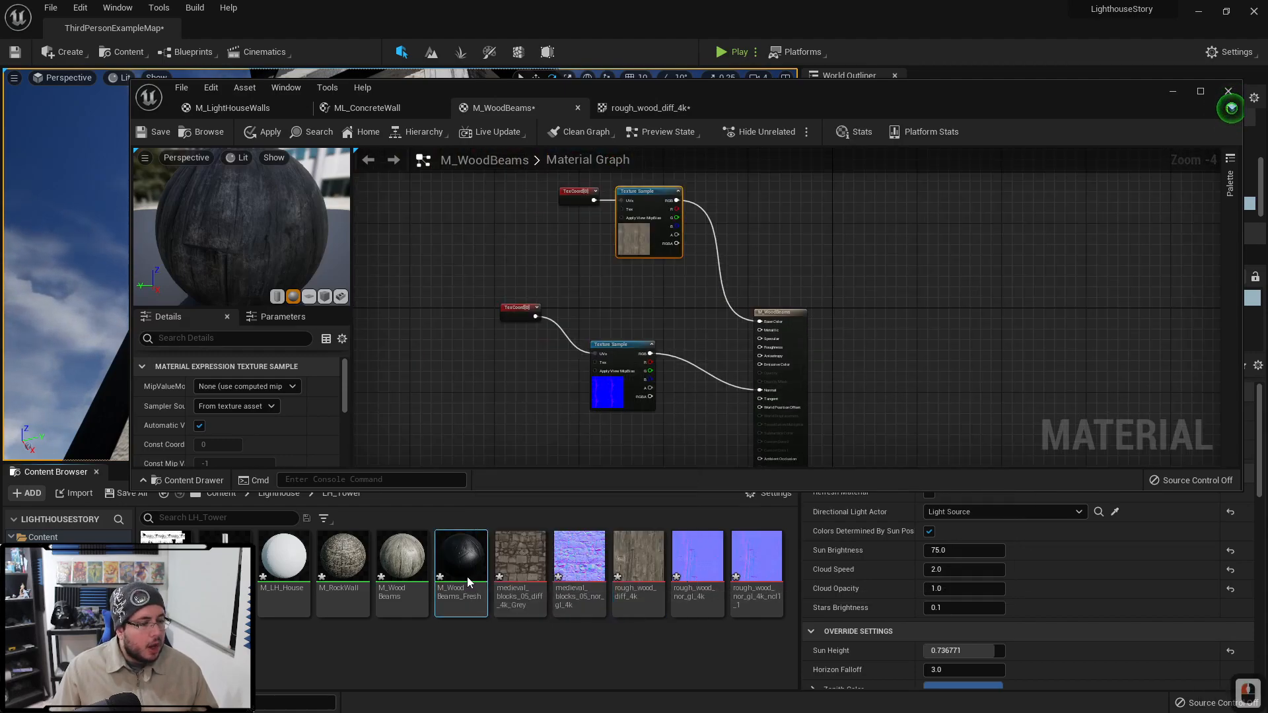
right_drag(658, 383, 630, 413)
drag(697, 265, 508, 231)
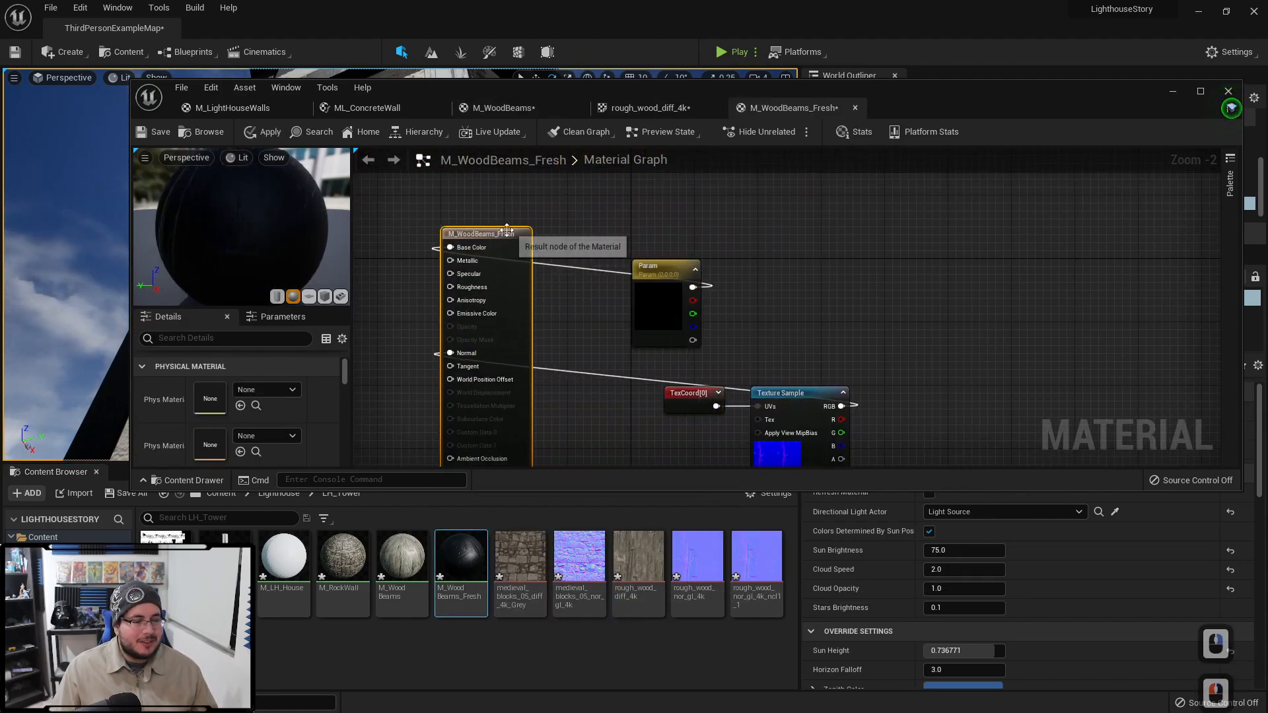
drag(668, 272, 352, 249)
right_drag(394, 254, 671, 251)
drag(1124, 325, 971, 430)
drag(1058, 387, 456, 356)
right_drag(499, 303, 494, 297)
click(495, 297)
Step: Replace the black color parameter with the rough_wood_diff_4k texture as Base Color and save M_WoodBeams_Fresh
drag(638, 559, 745, 237)
click(607, 233)
key(Delete)
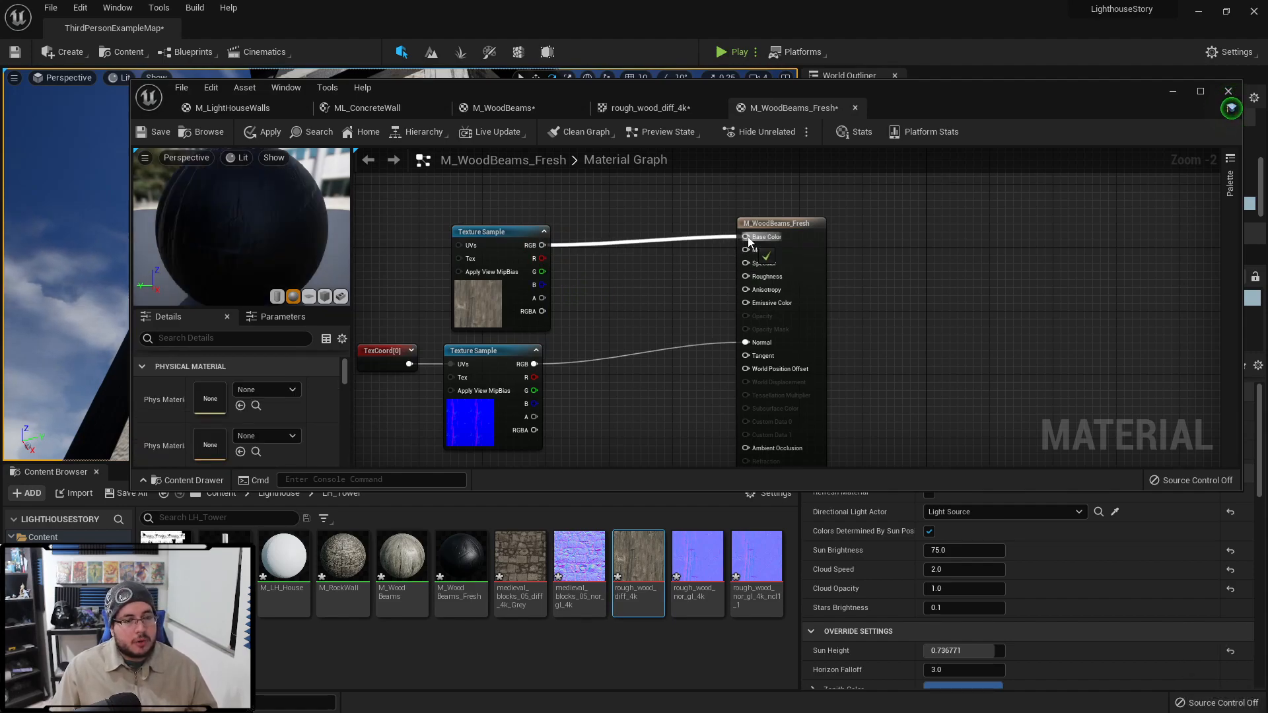
click(163, 134)
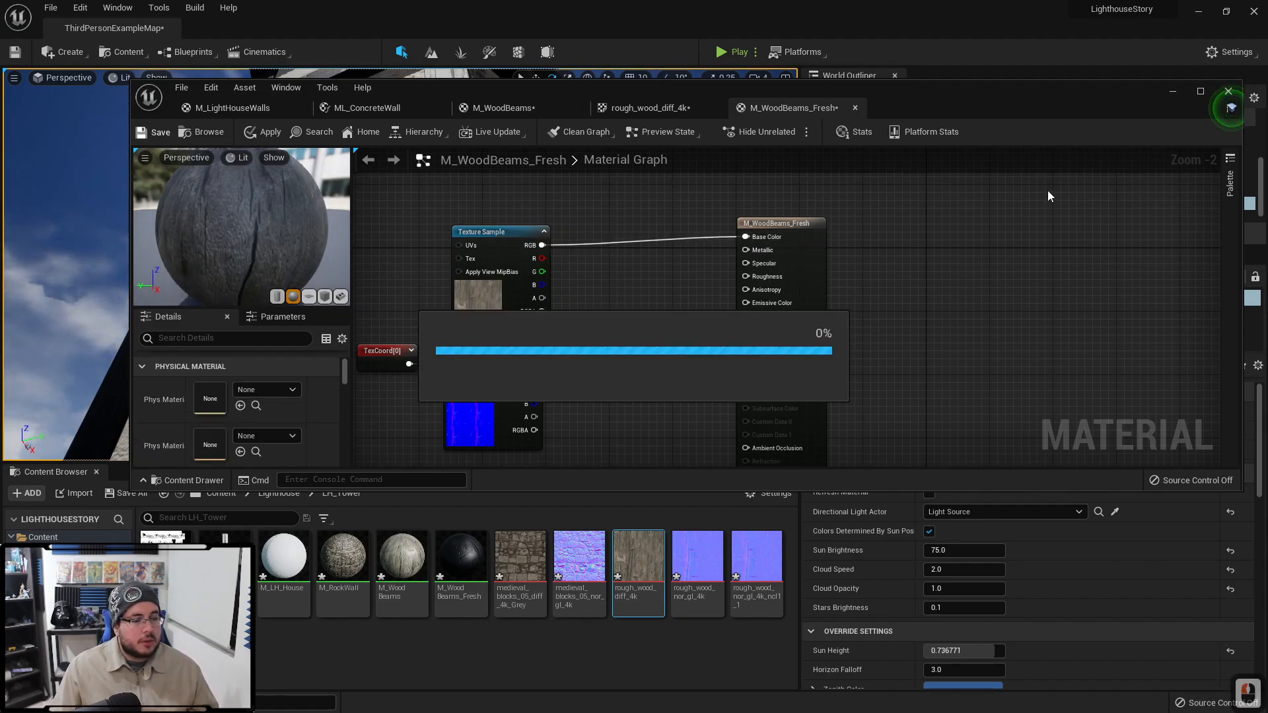
Step: Minimize the material editor and examine the wood texture on the tower's beams up close
click(1173, 91)
key(w)
key(e)
mouse_move(400, 264)
right_down()
mouse_move(396, 344)
mouse_move(413, 261)
mouse_move(399, 274)
right_up()
key(s)
key(a)
key(s)
key(s)
key(w)
key(d)
key(s)
key(a)
key(w)
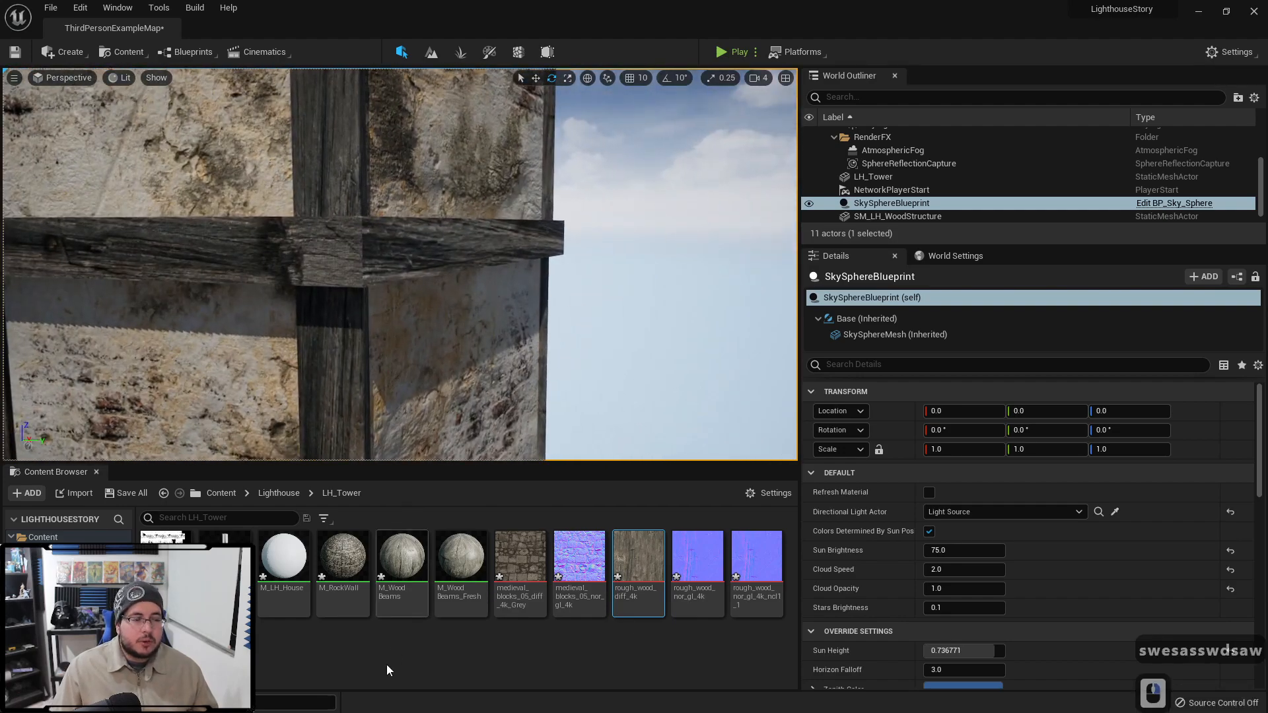
Step: Reopen M_WoodBeams_Fresh and move the wood color texture sample farther from the result node
double_click(461, 561)
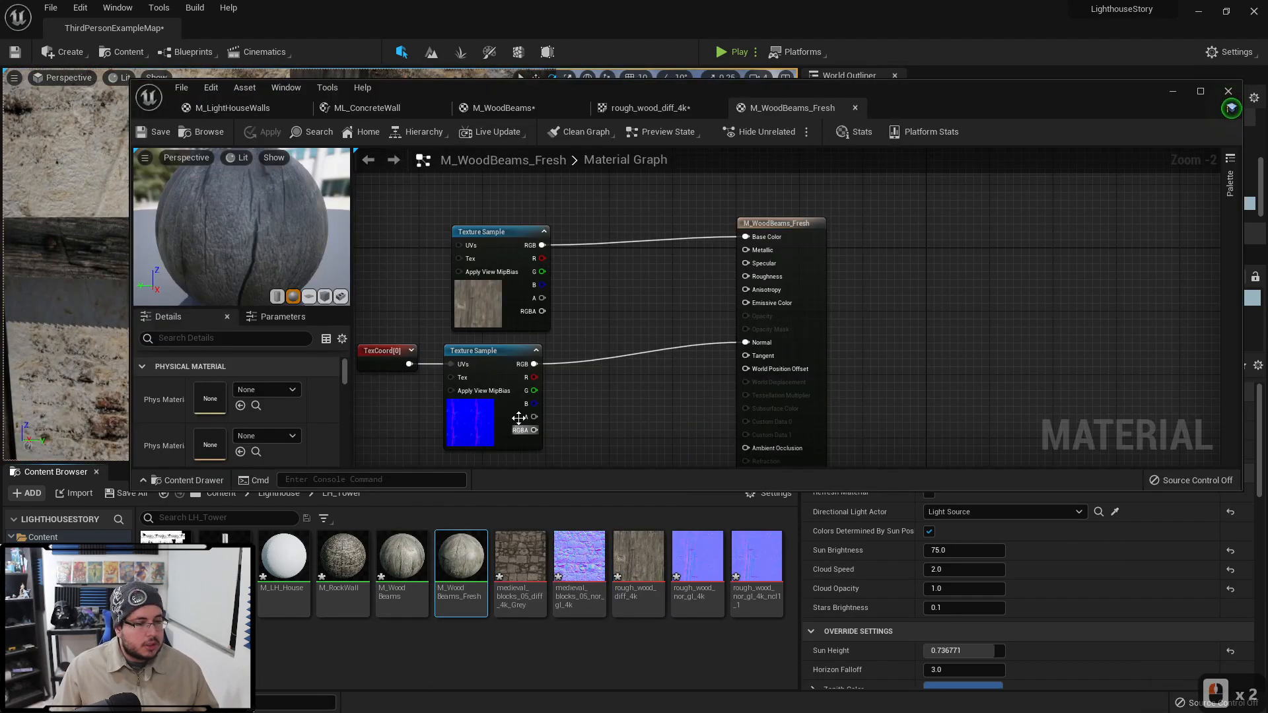
drag(584, 289, 480, 283)
right_click(630, 347)
Step: Try adding a standalone RGBtoHSV node to the M_WoodBeams_Fresh graph, and remove it
key(Tab)
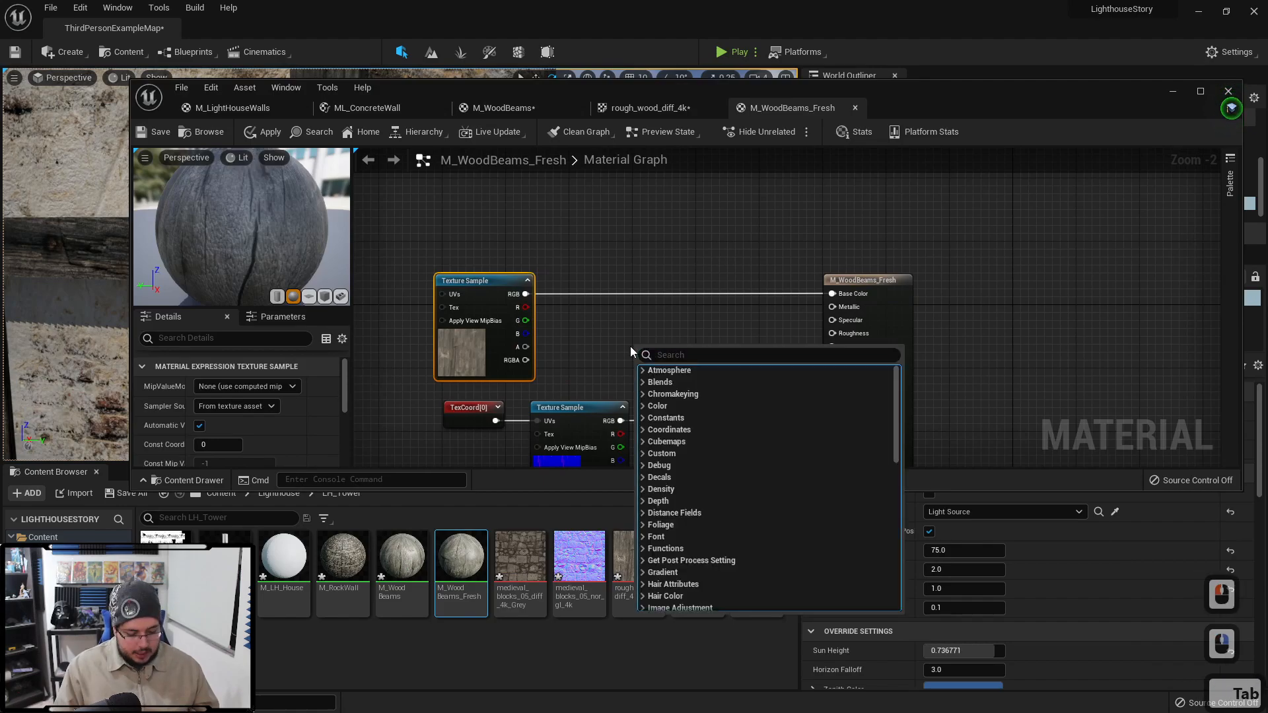
right_click(616, 342)
right_click(615, 342)
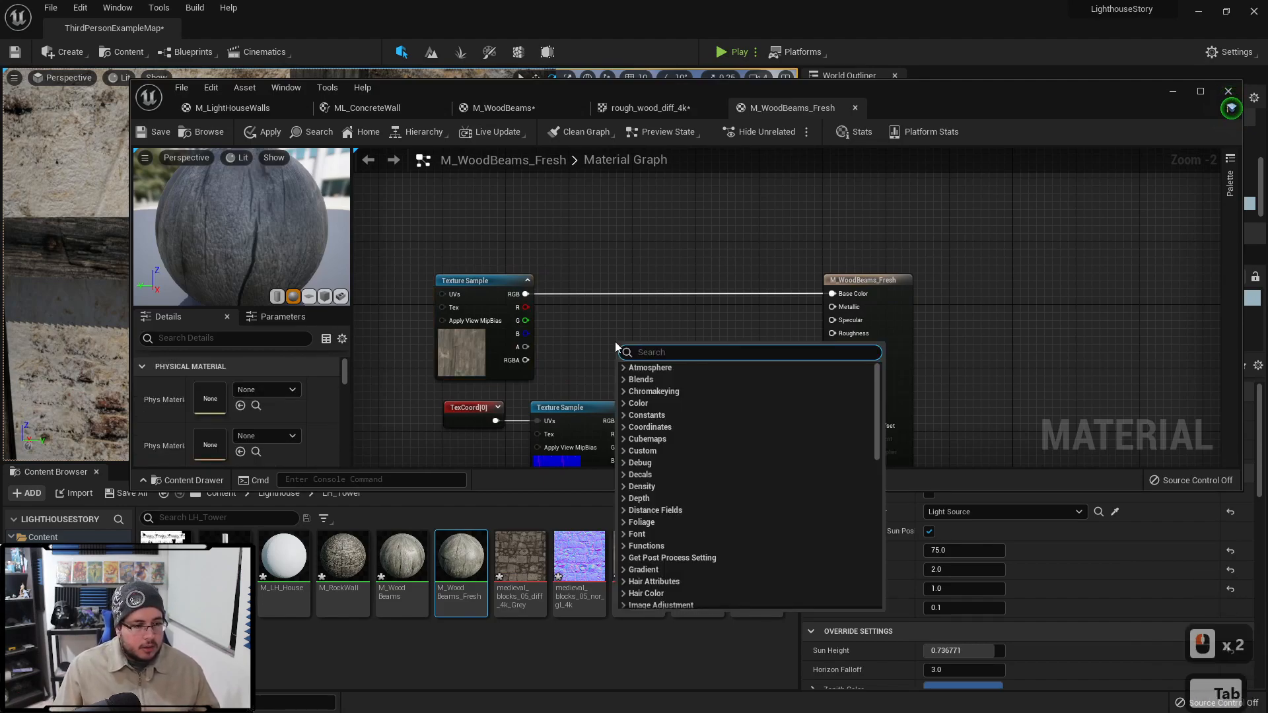
text(hsv)
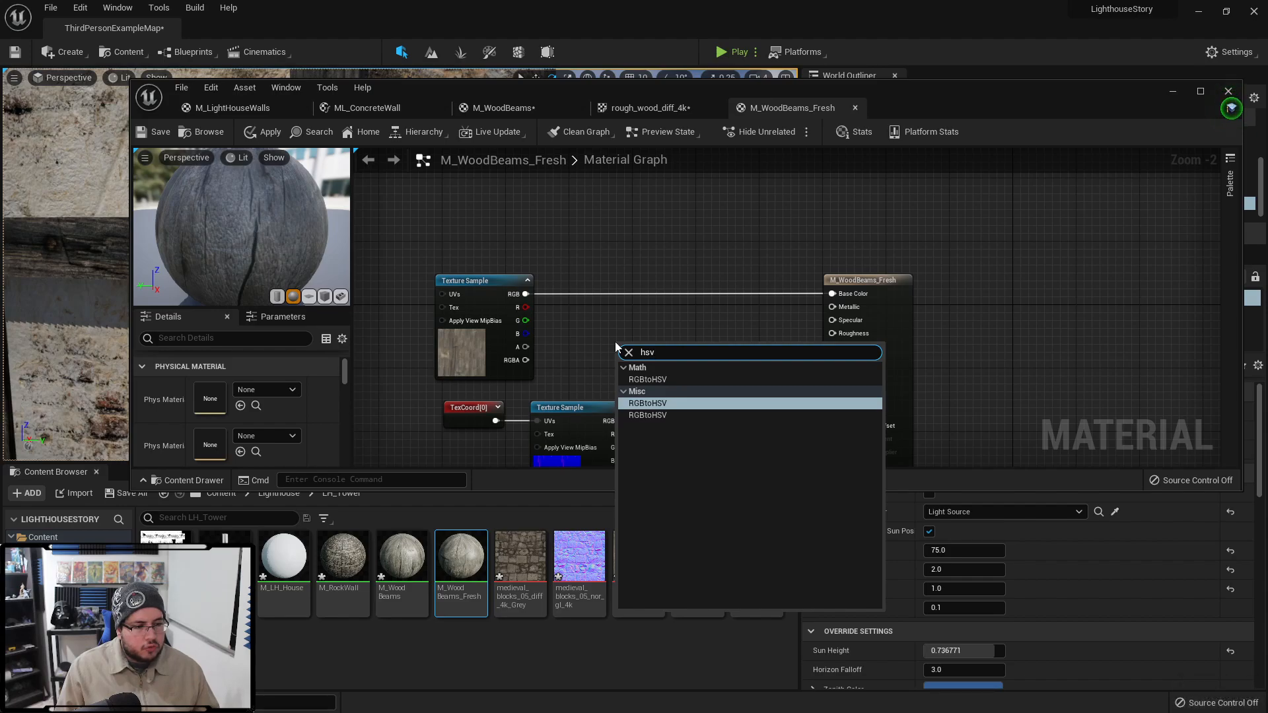
key(Return)
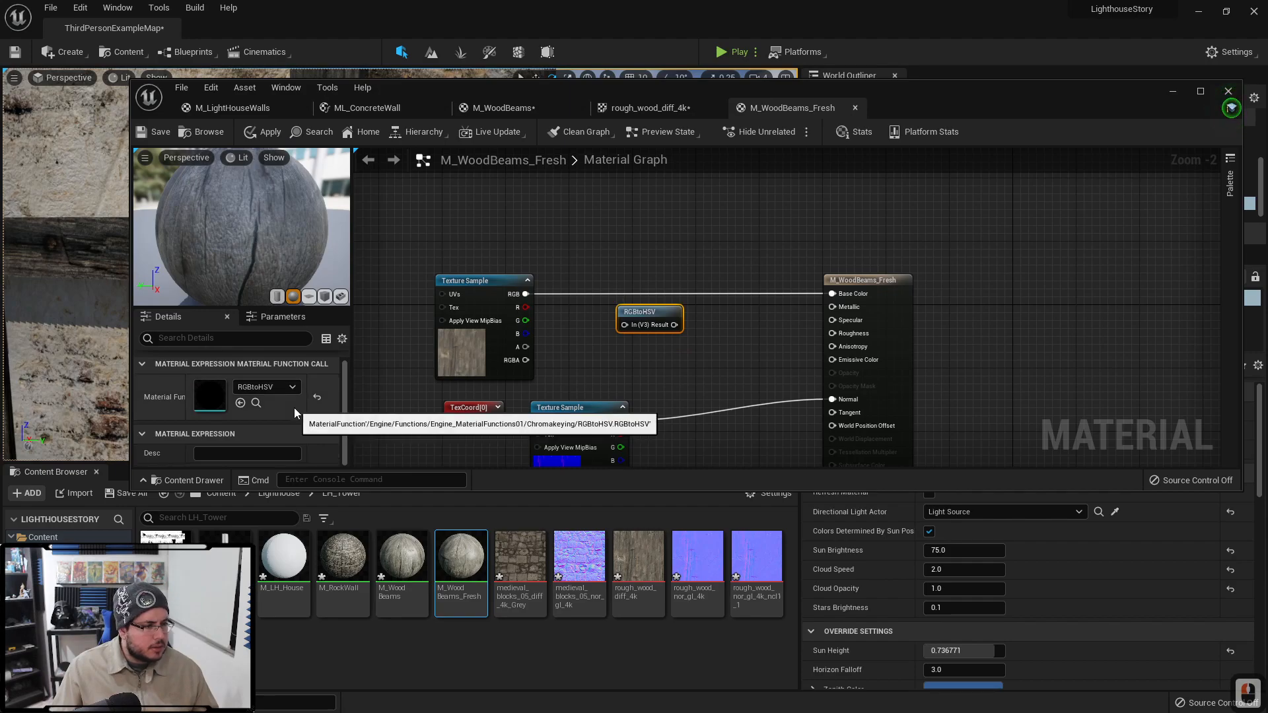
scroll(516, 399, up, 1)
key(Delete)
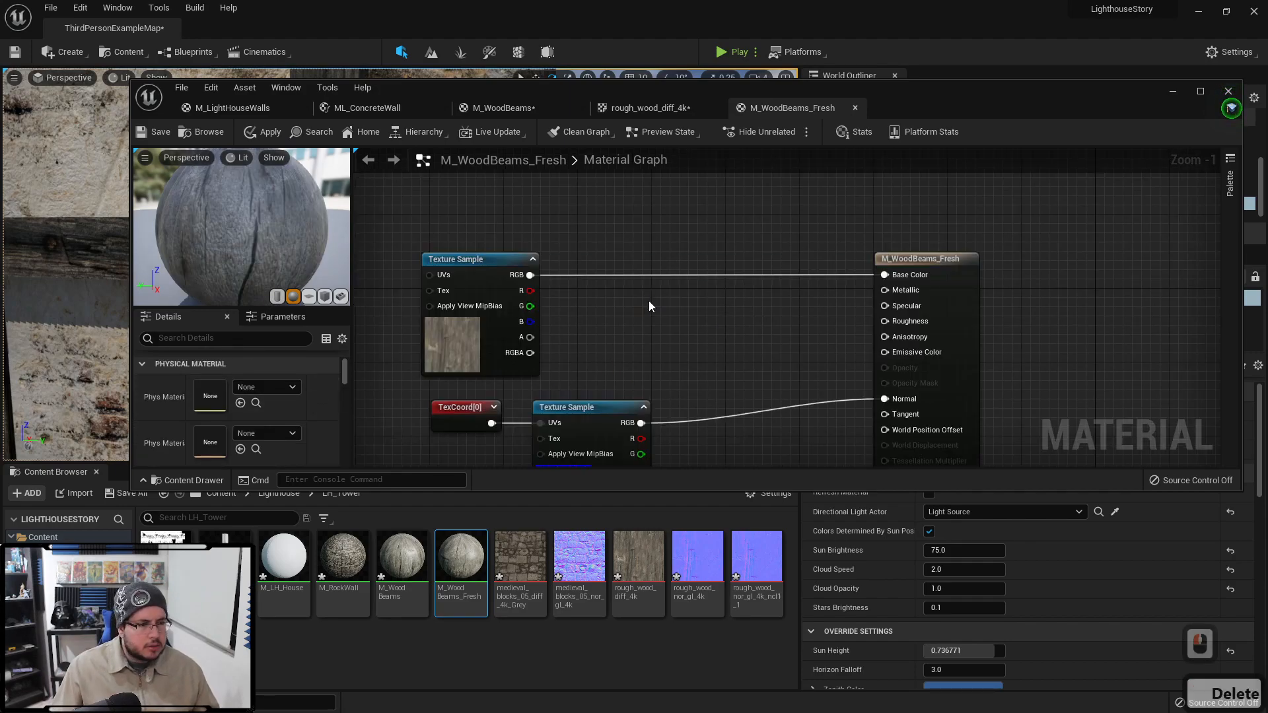
drag(530, 275, 637, 313)
text(v)
key(BackSpace)
text(hsv)
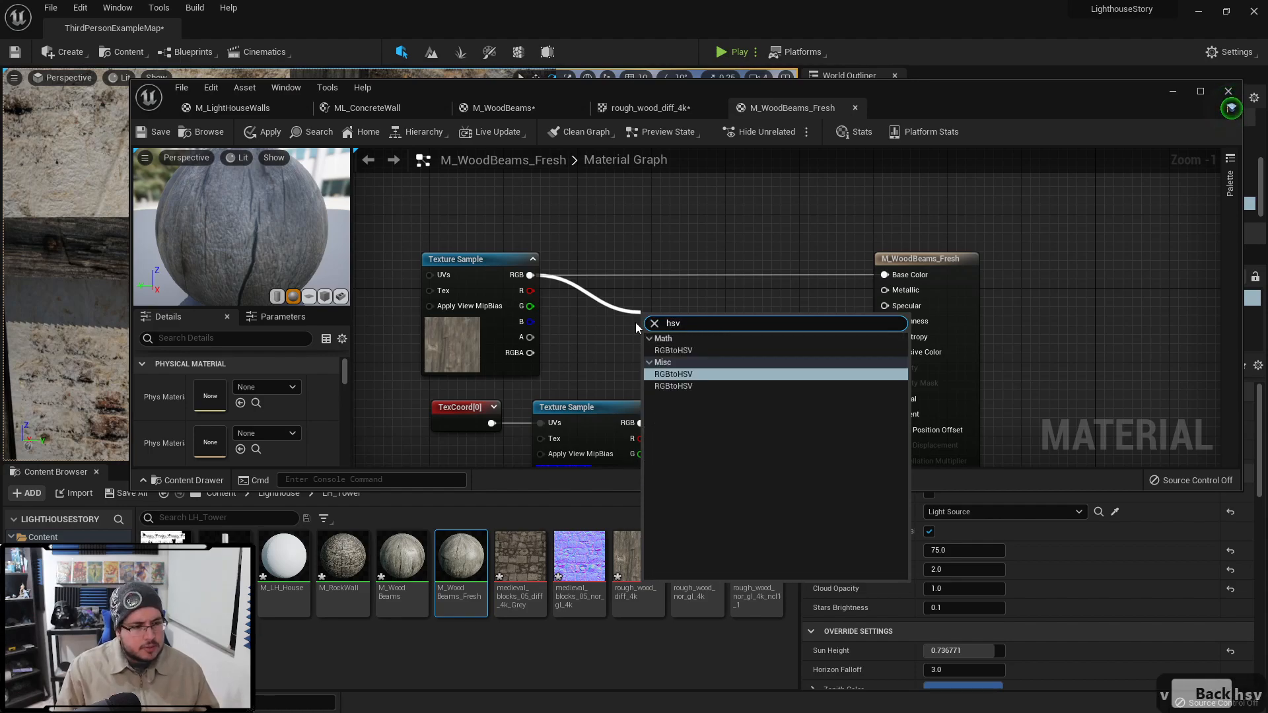
key(BackSpace)
key(BackSpace)
key(BackSpace)
key(BackSpace)
text(rgb)
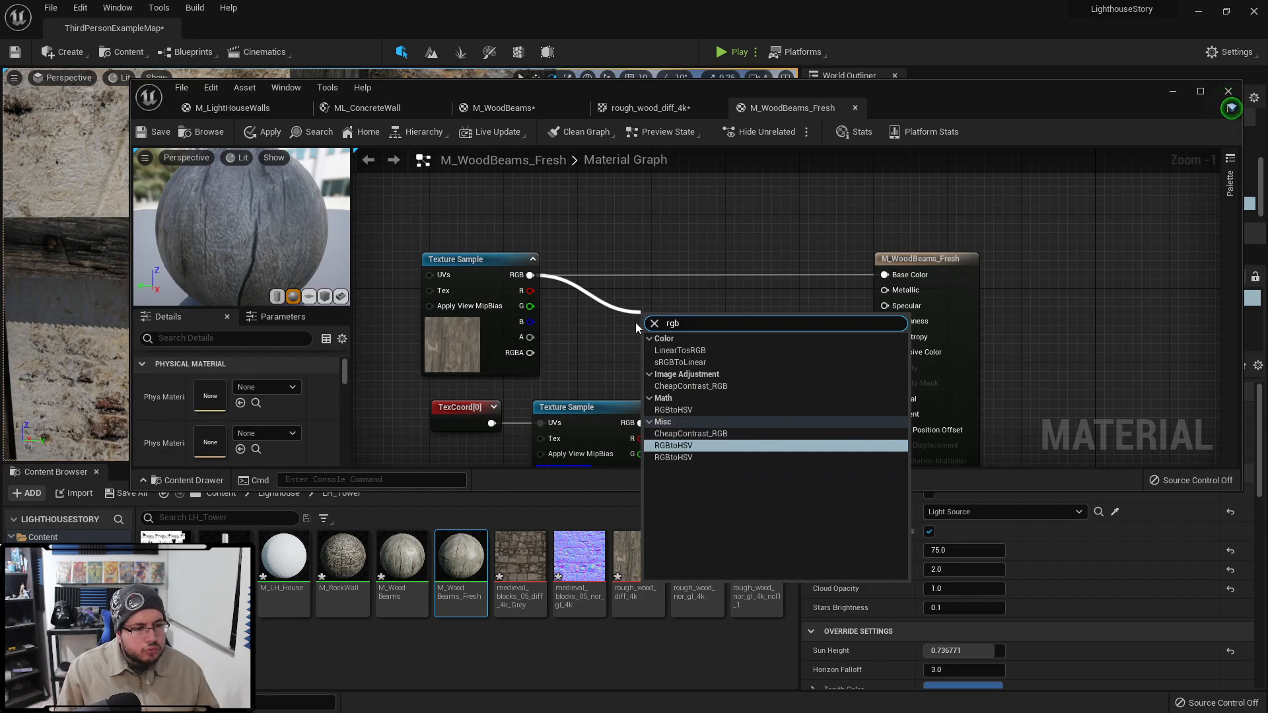
click(618, 350)
Step: Try routing the wood color texture through a HueShift node into Base Color, and remove the node
right_drag(616, 351, 601, 352)
key(Tab)
text(hue)
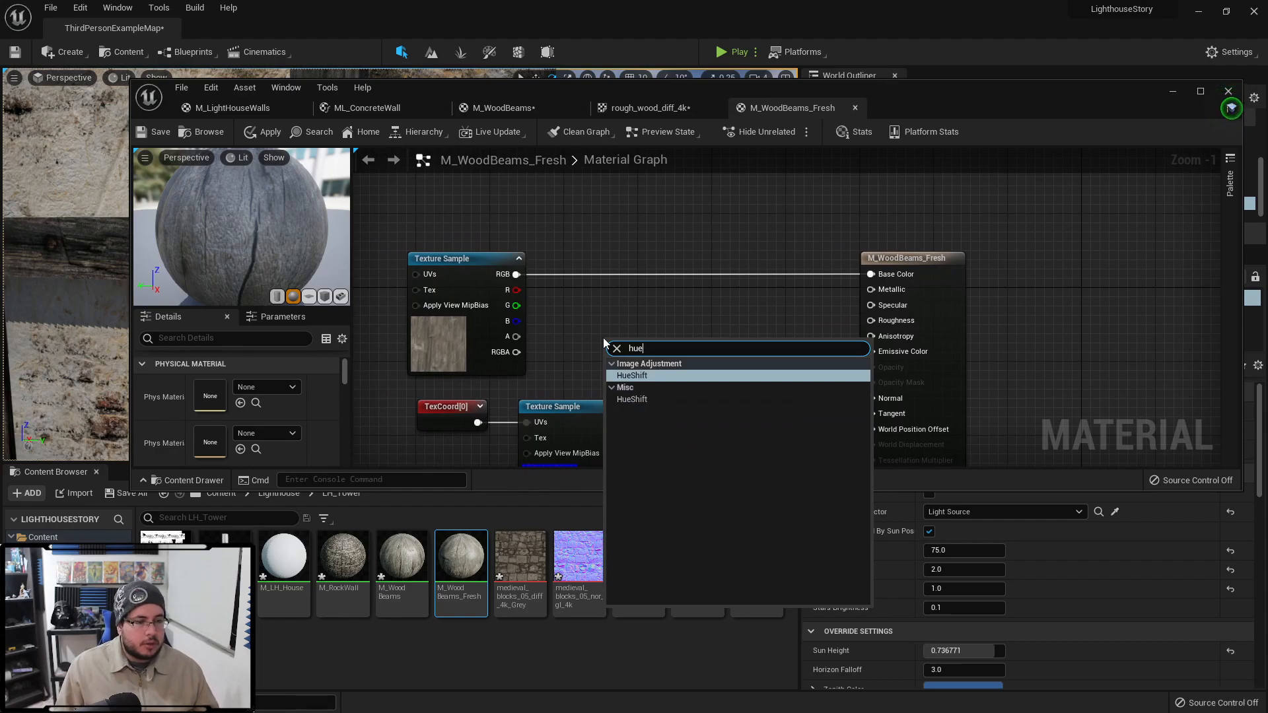
key(Return)
drag(603, 343, 612, 322)
drag(730, 319, 870, 275)
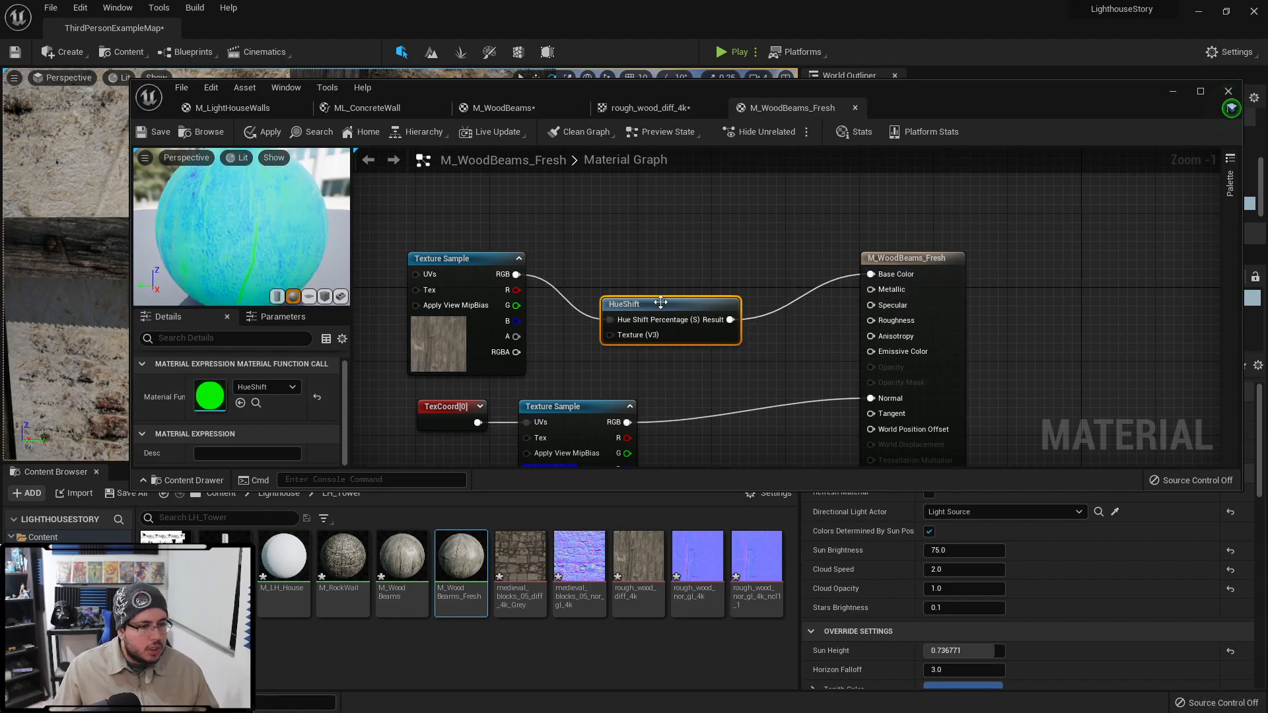
key(Delete)
Step: Try a Saturate node between the wood color texture and Base Color, and remove it
key(Tab)
text(hue)
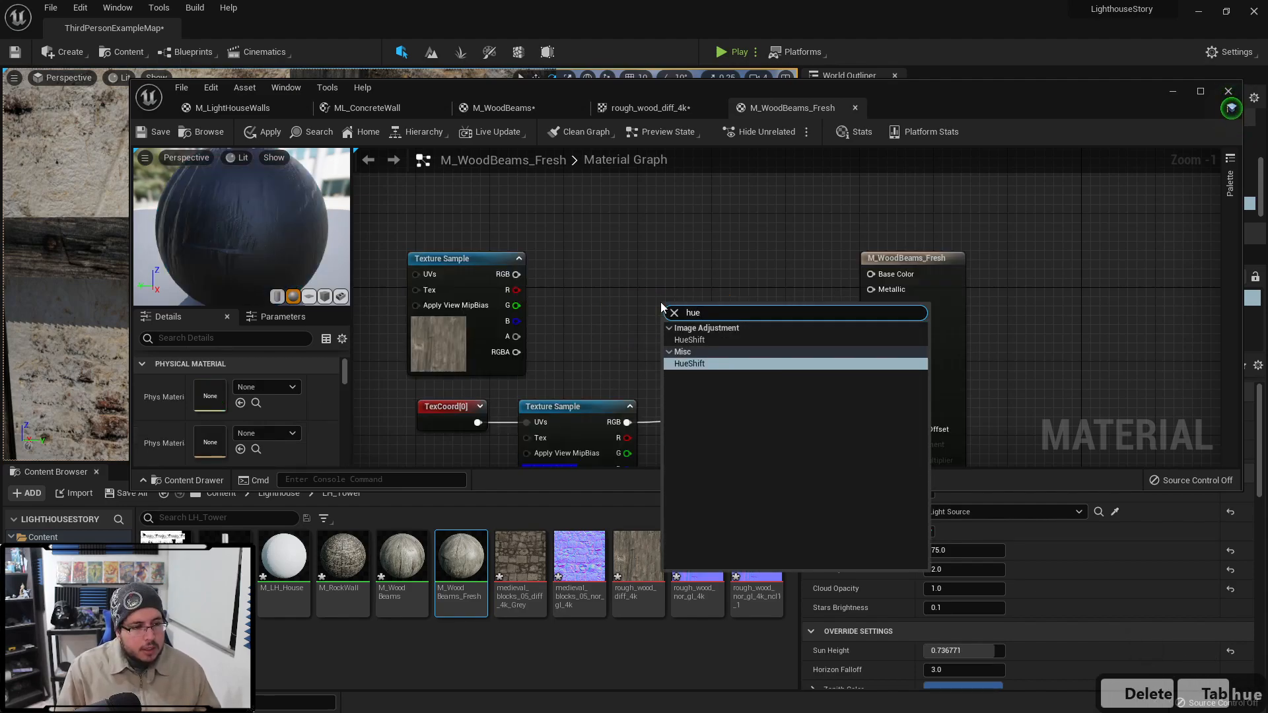
key(BackSpace)
key(BackSpace)
key(BackSpace)
key(BackSpace)
text(color)
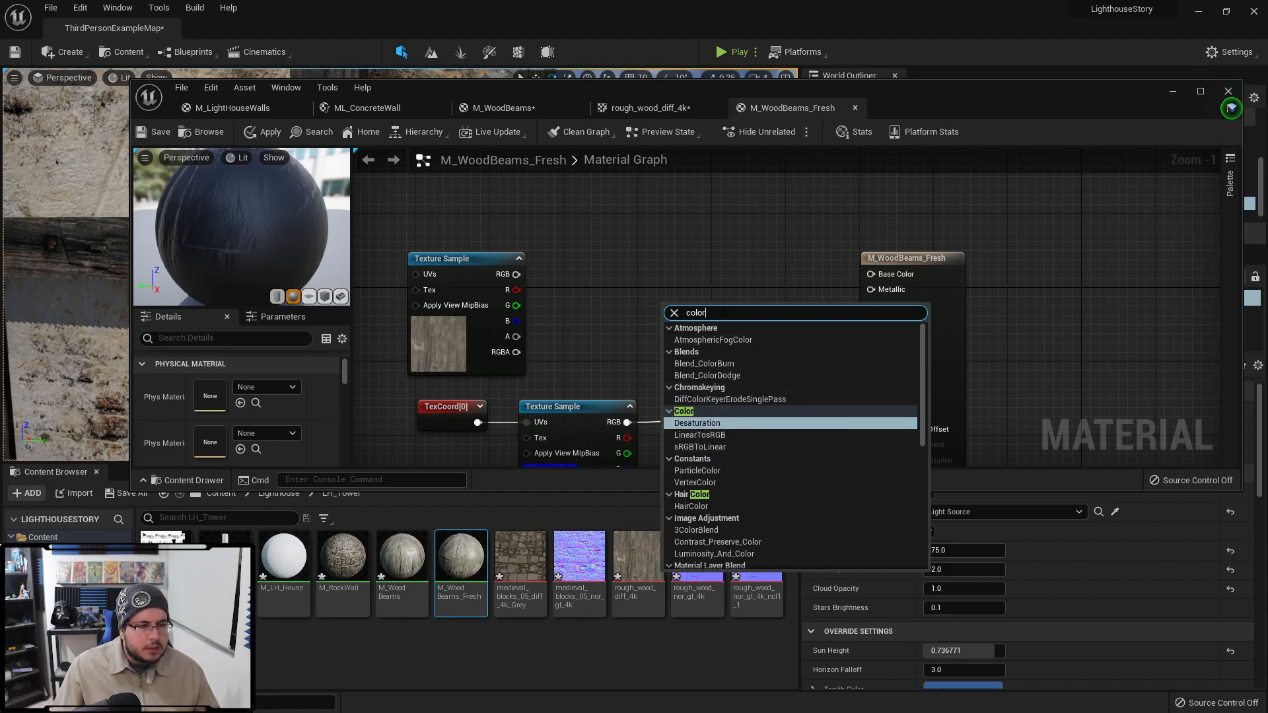
click(674, 313)
text(satura)
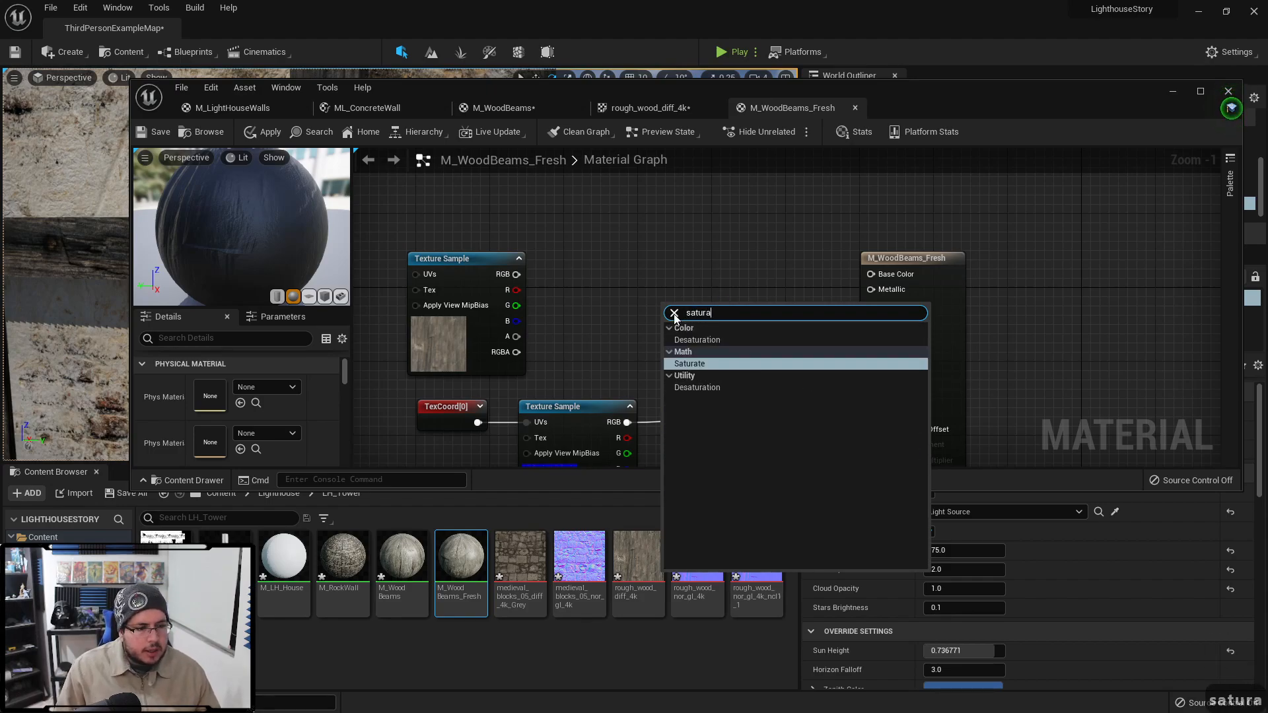
key(Return)
drag(673, 313, 648, 296)
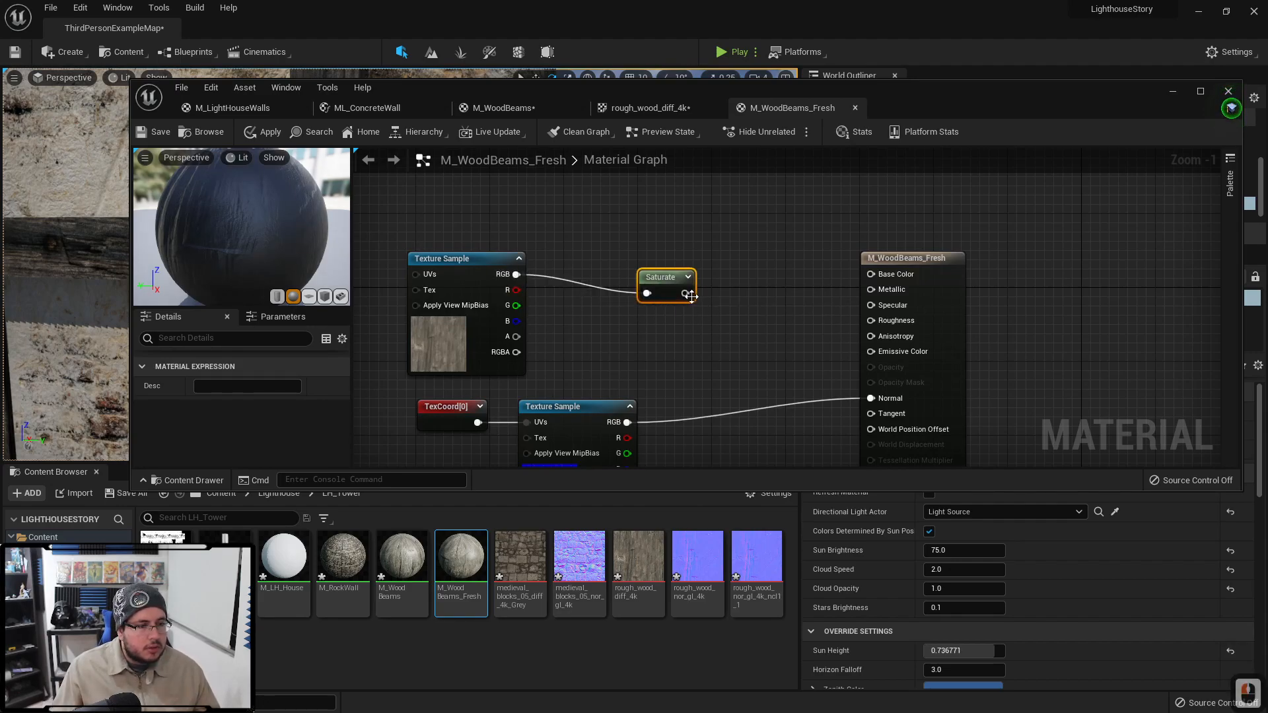
drag(822, 261, 870, 274)
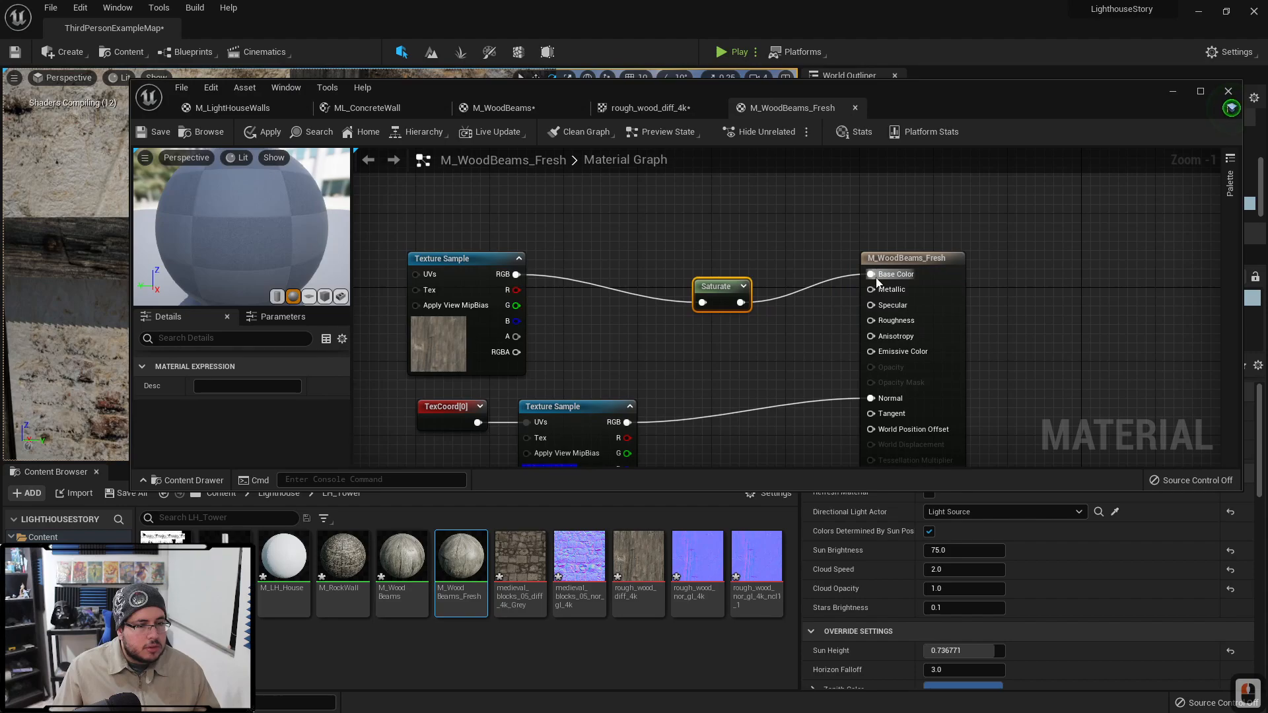
drag(718, 292, 681, 292)
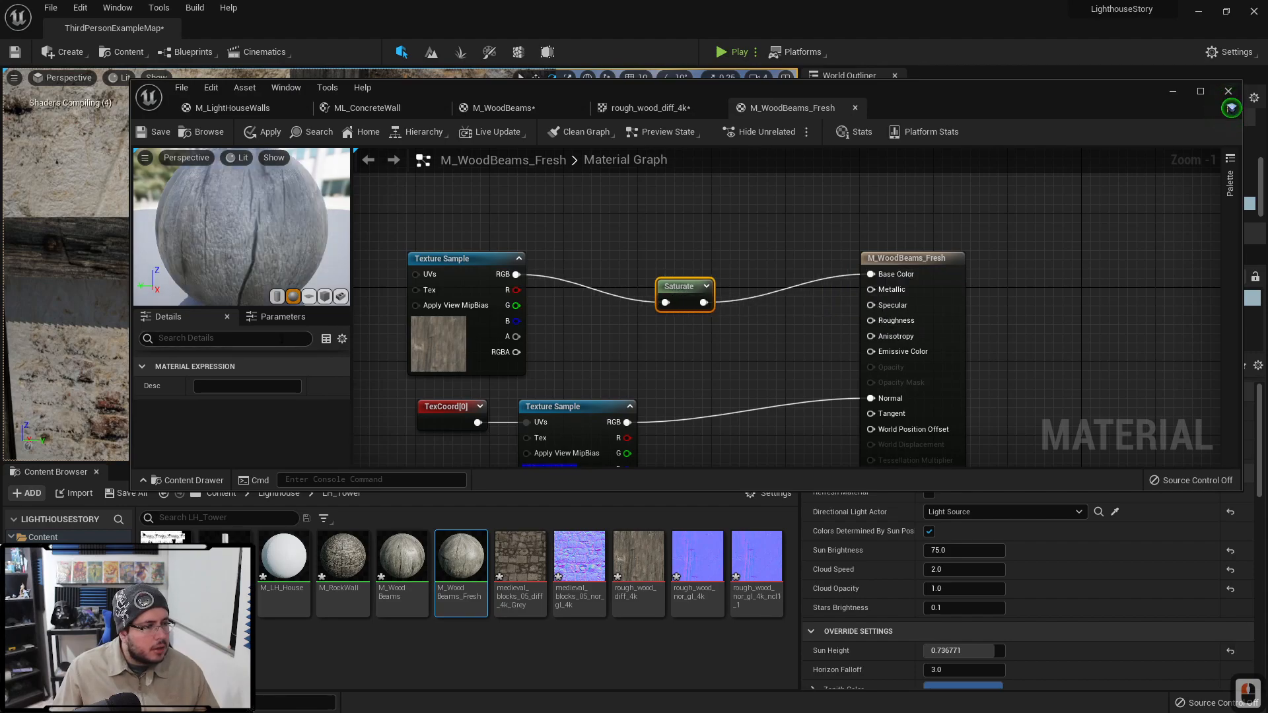
double_click(670, 282)
double_click(670, 282)
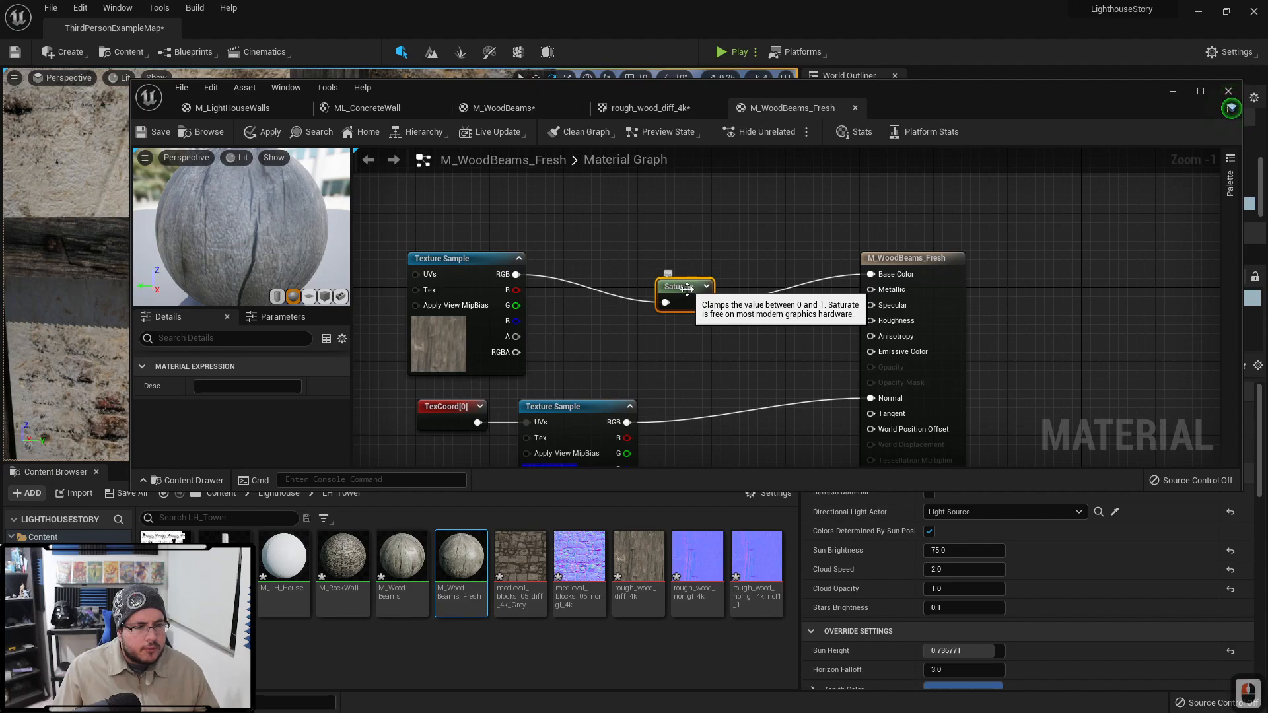
right_drag(664, 290, 719, 304)
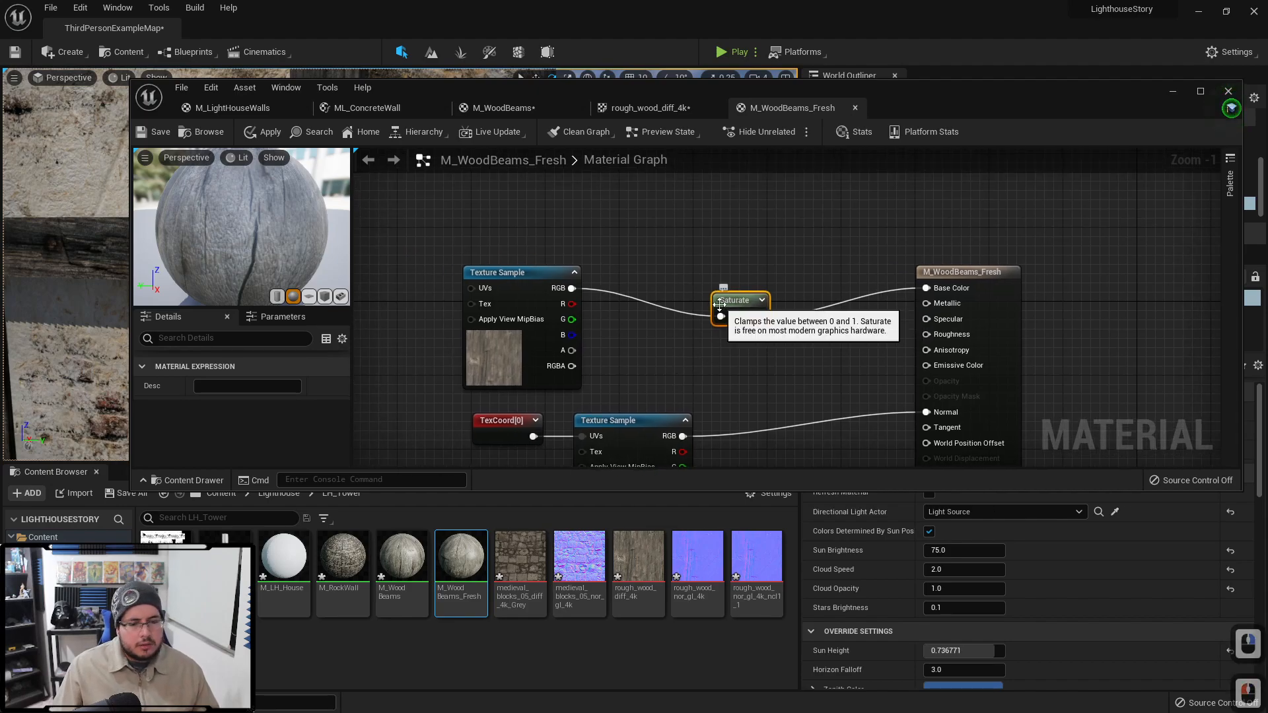
key(Delete)
Step: Reconnect the wood texture's RGB output directly to Base Color, move the sample closer to the result node, and save M_WoodBeams_Fresh
drag(572, 288, 927, 288)
drag(540, 283, 669, 261)
click(152, 134)
right_drag(483, 289, 508, 320)
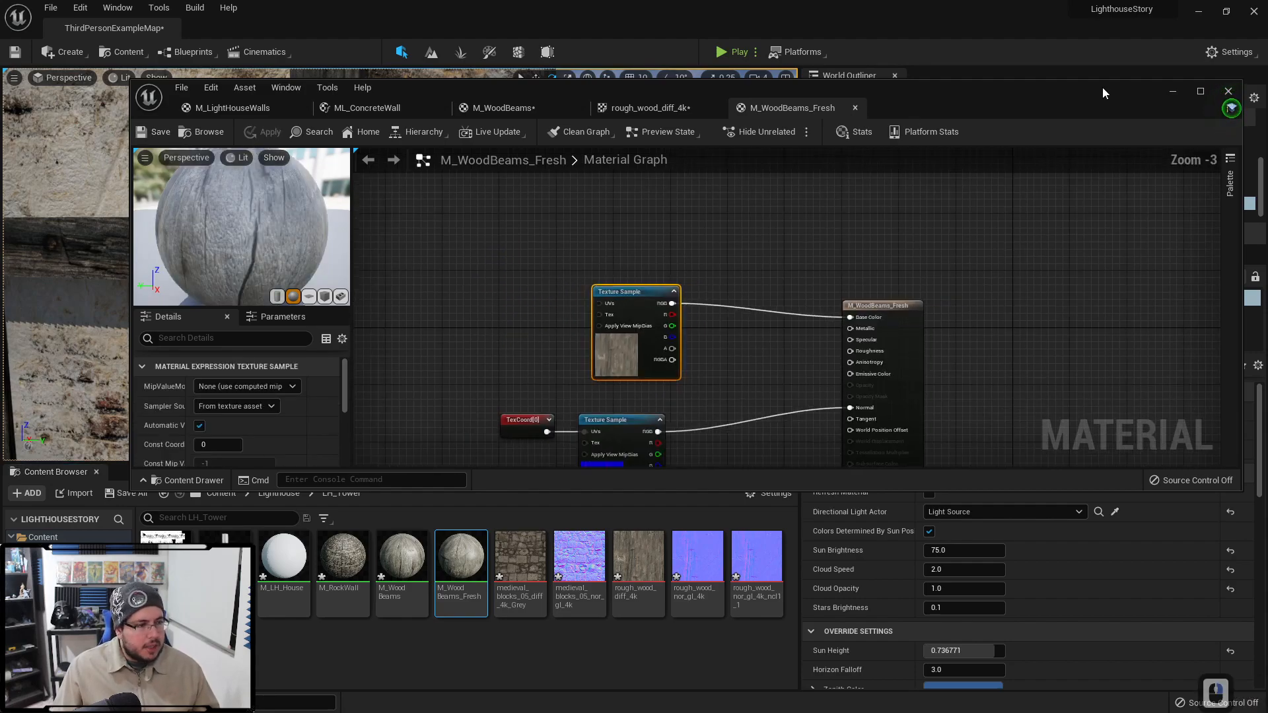
Step: Close the material editor and examine the tower's brick, concrete and wood beam materials from several distances and angles
click(1228, 90)
key(a)
key(s)
right_drag(429, 265, 424, 232)
key(a)
key(s)
key(w)
key(w)
key(e)
key(s)
key(s)
key(q)
key(a)
key(w)
key(d)
key(w)
key(s)
key(s)
key(s)
key(s)
key(a)
key(w)
key(d)
key(w)
key(s)
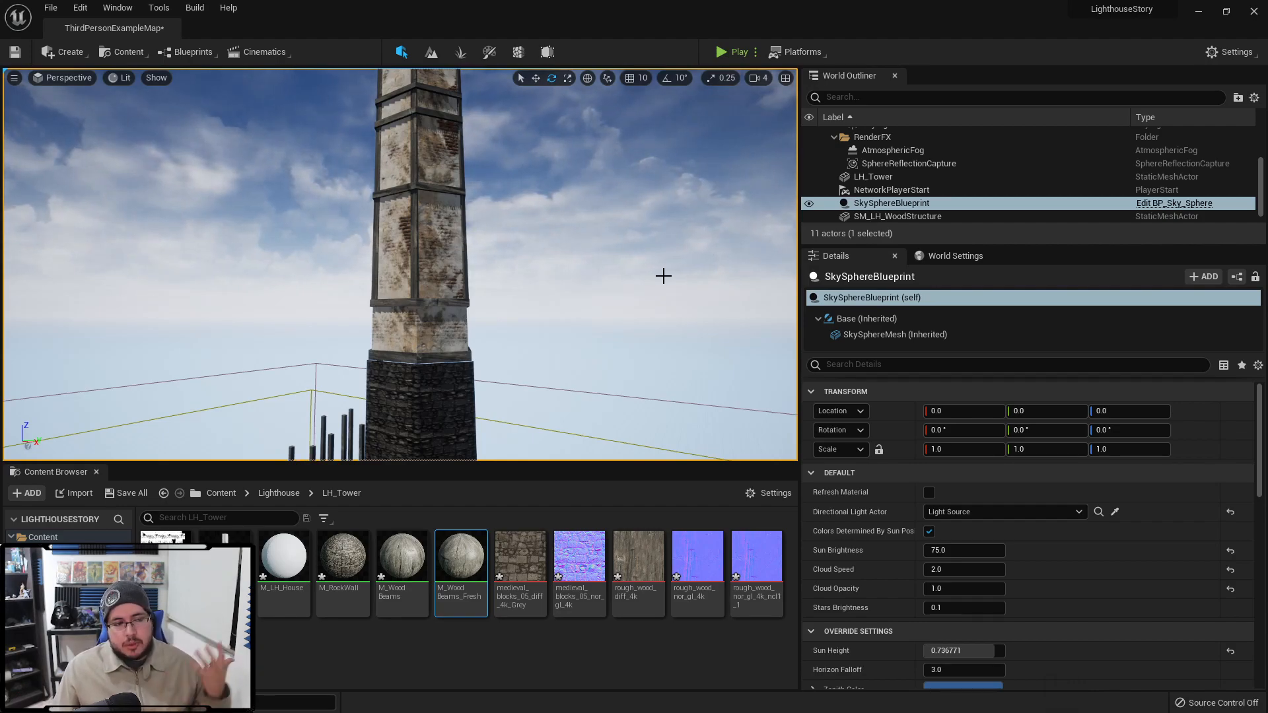
right_drag(551, 317, 556, 313)
key(a)
key(s)
key(w)
key(d)
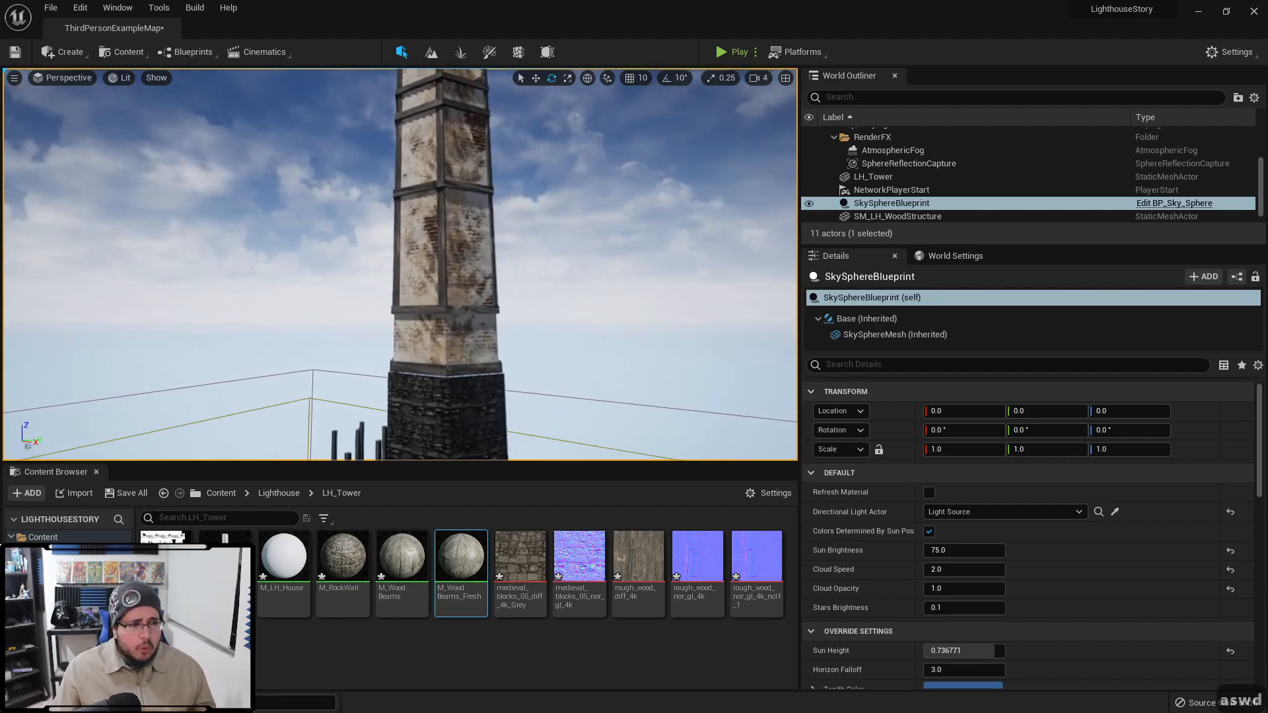
key(a)
key(s)
key(w)
key(s)
key(d)
key(w)
key(s)
key(a)
key(w)
key(w)
key(s)
key(w)
key(s)
key(w)
key(s)
key(s)
key(s)
key(s)
right_drag(556, 313, 546, 312)
key(w)
key(d)
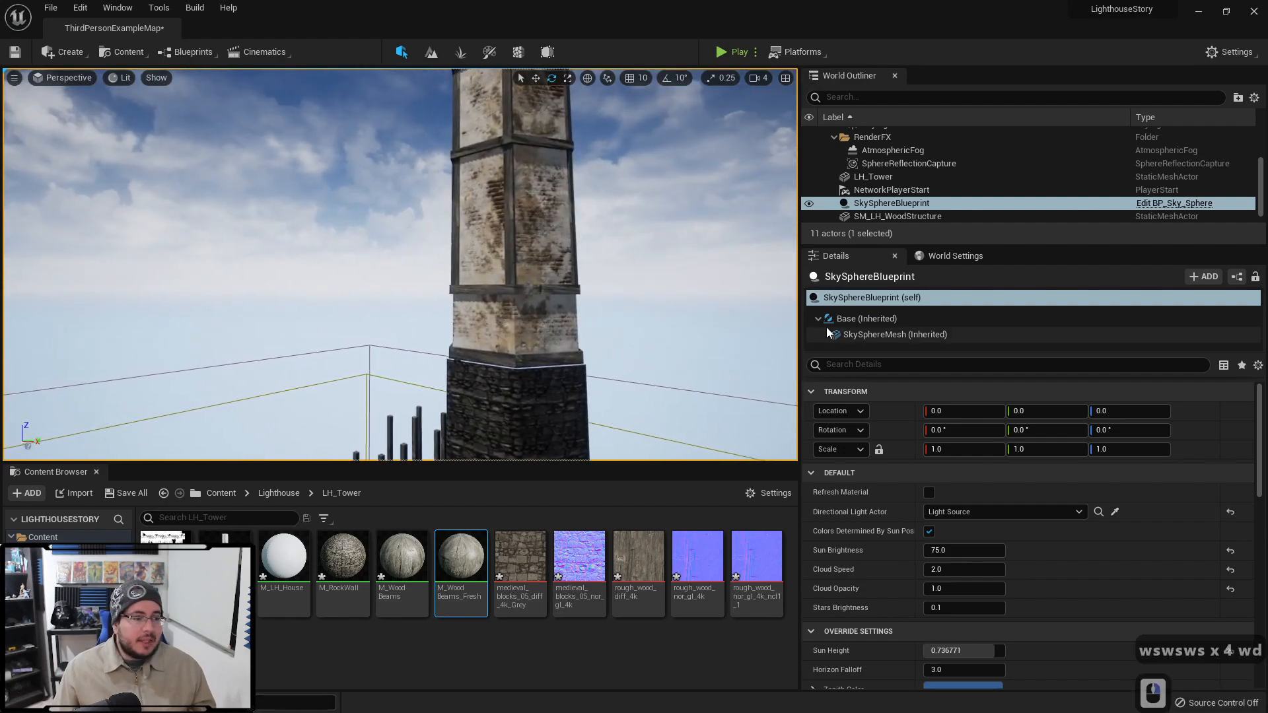